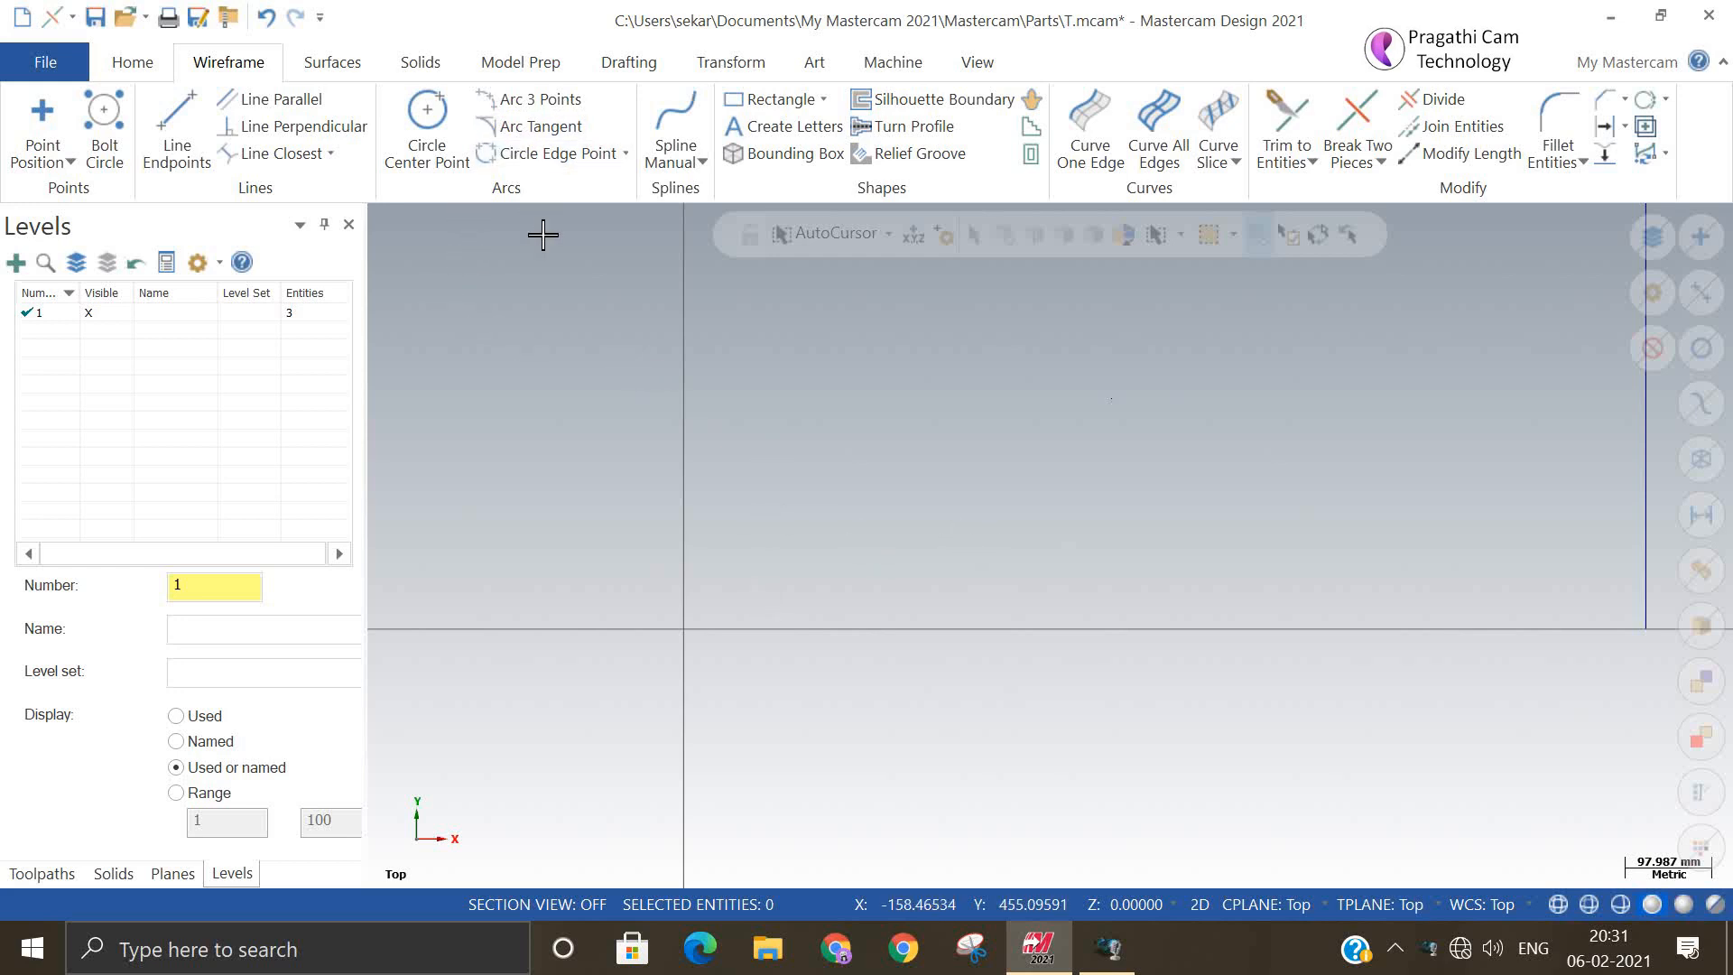
# Create a center-point circle with a 100 mm radius at the origin
pyautogui.click(428, 118)
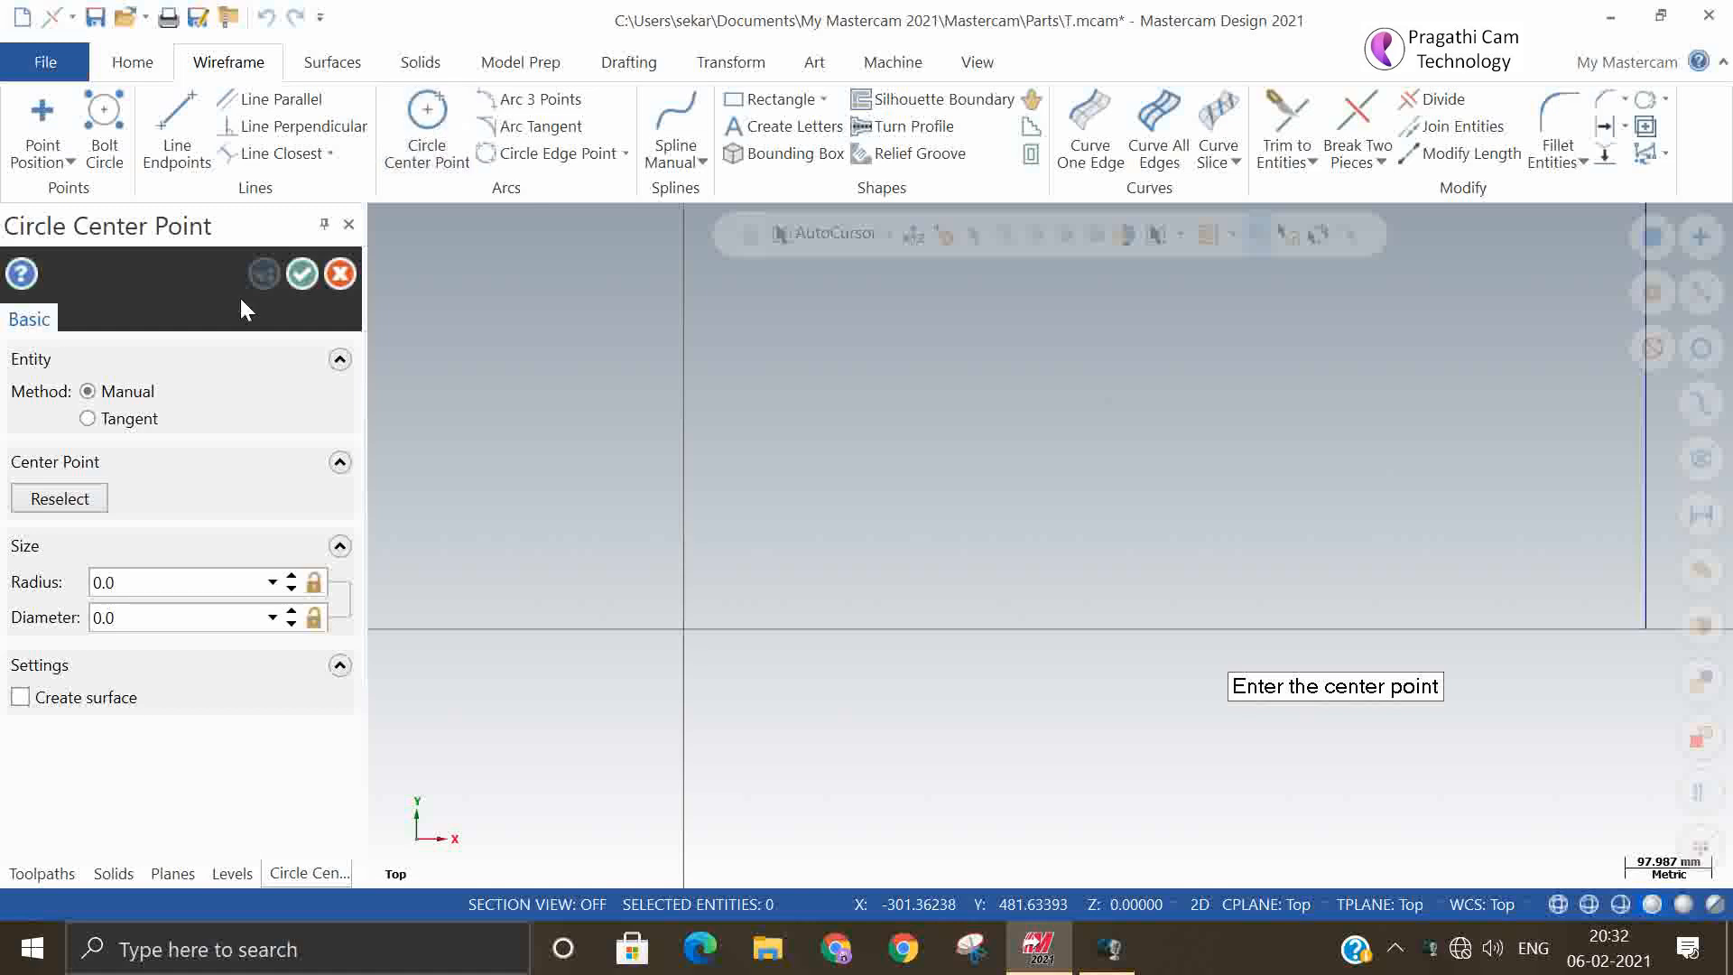
pyautogui.click(181, 581)
pyautogui.write('100')
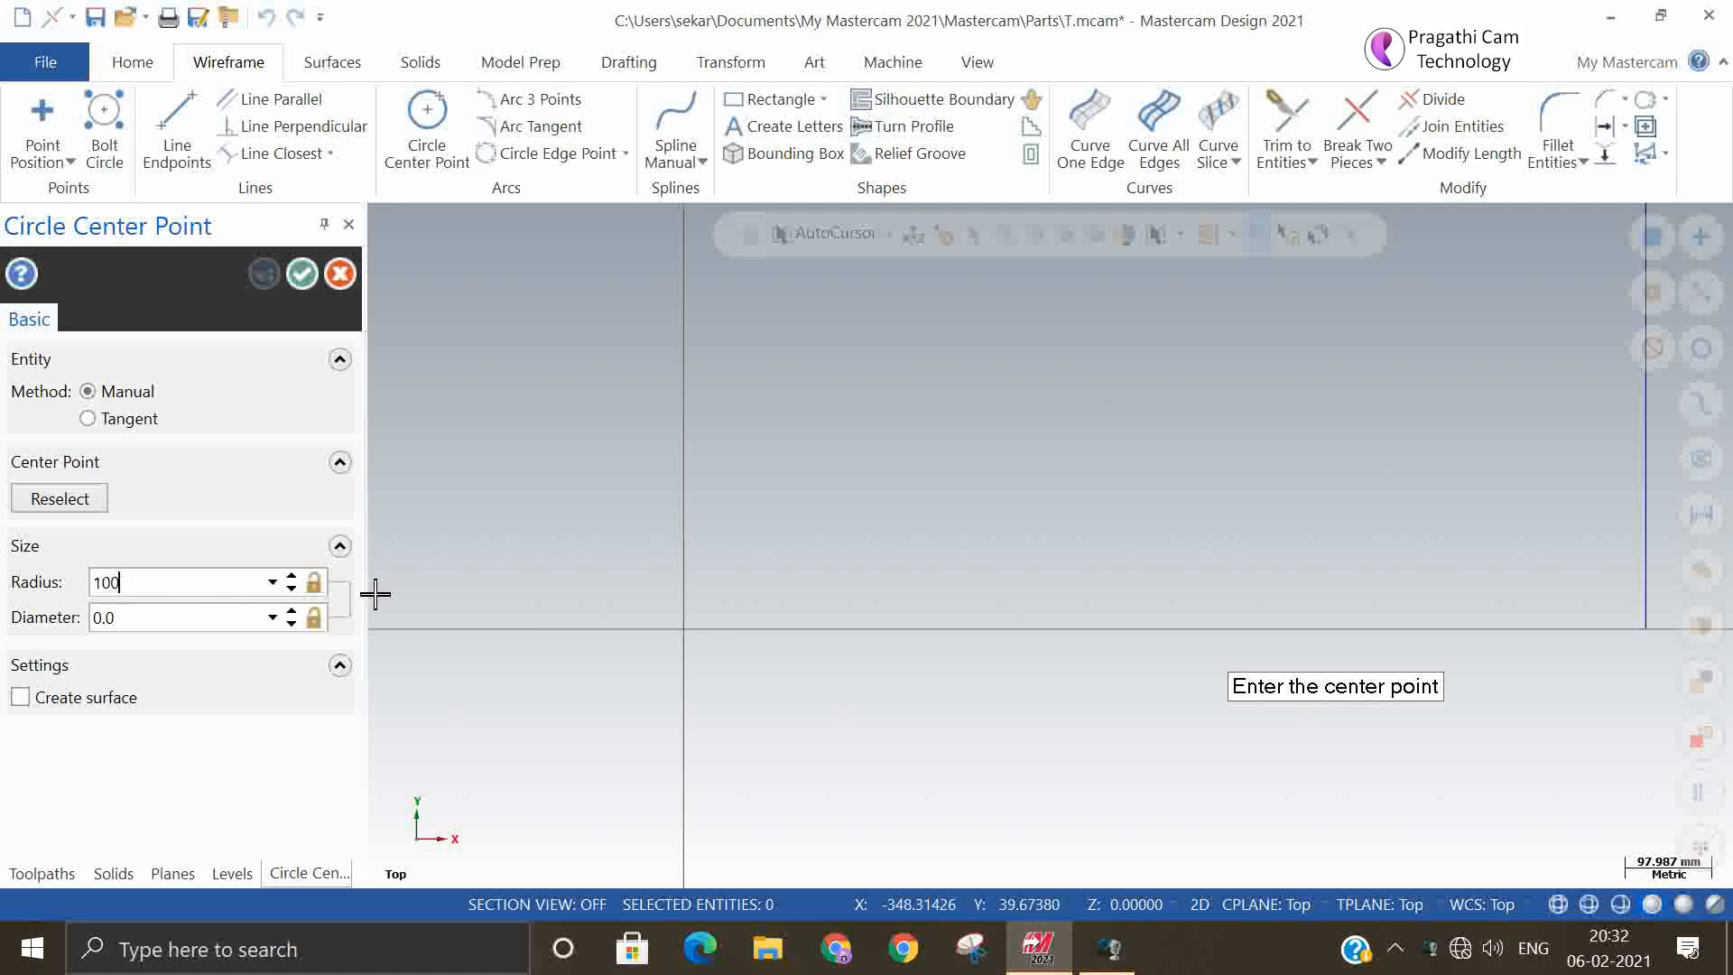
pyautogui.press('Return')
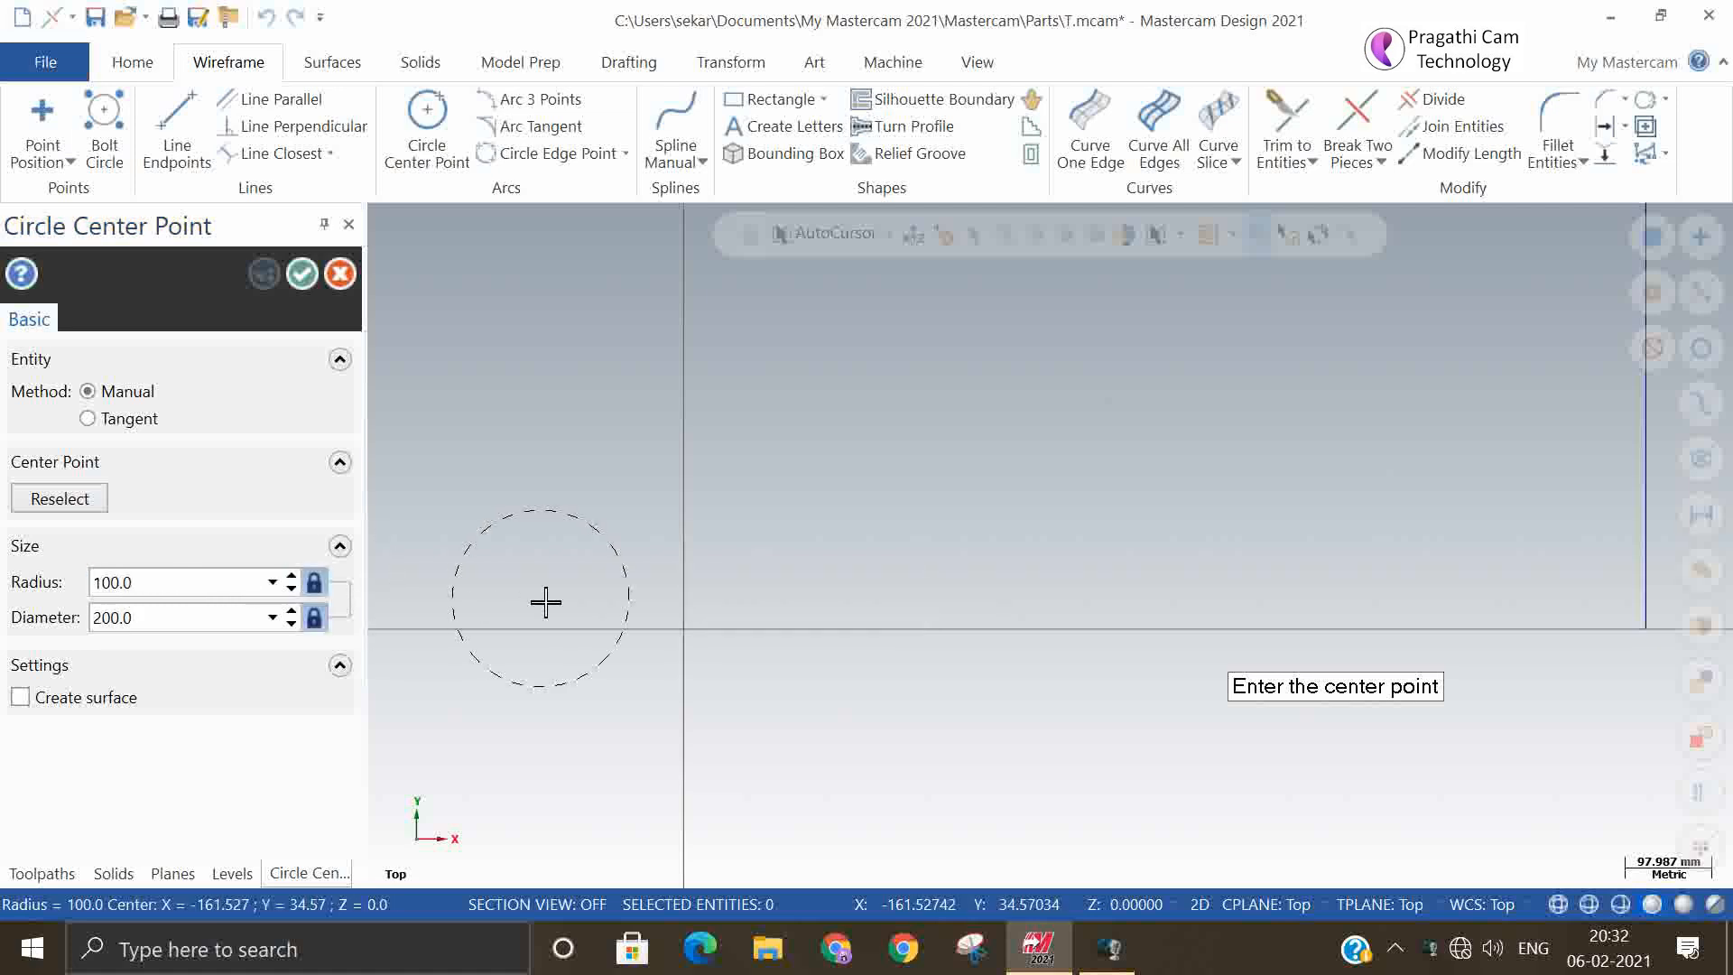
pyautogui.click(683, 630)
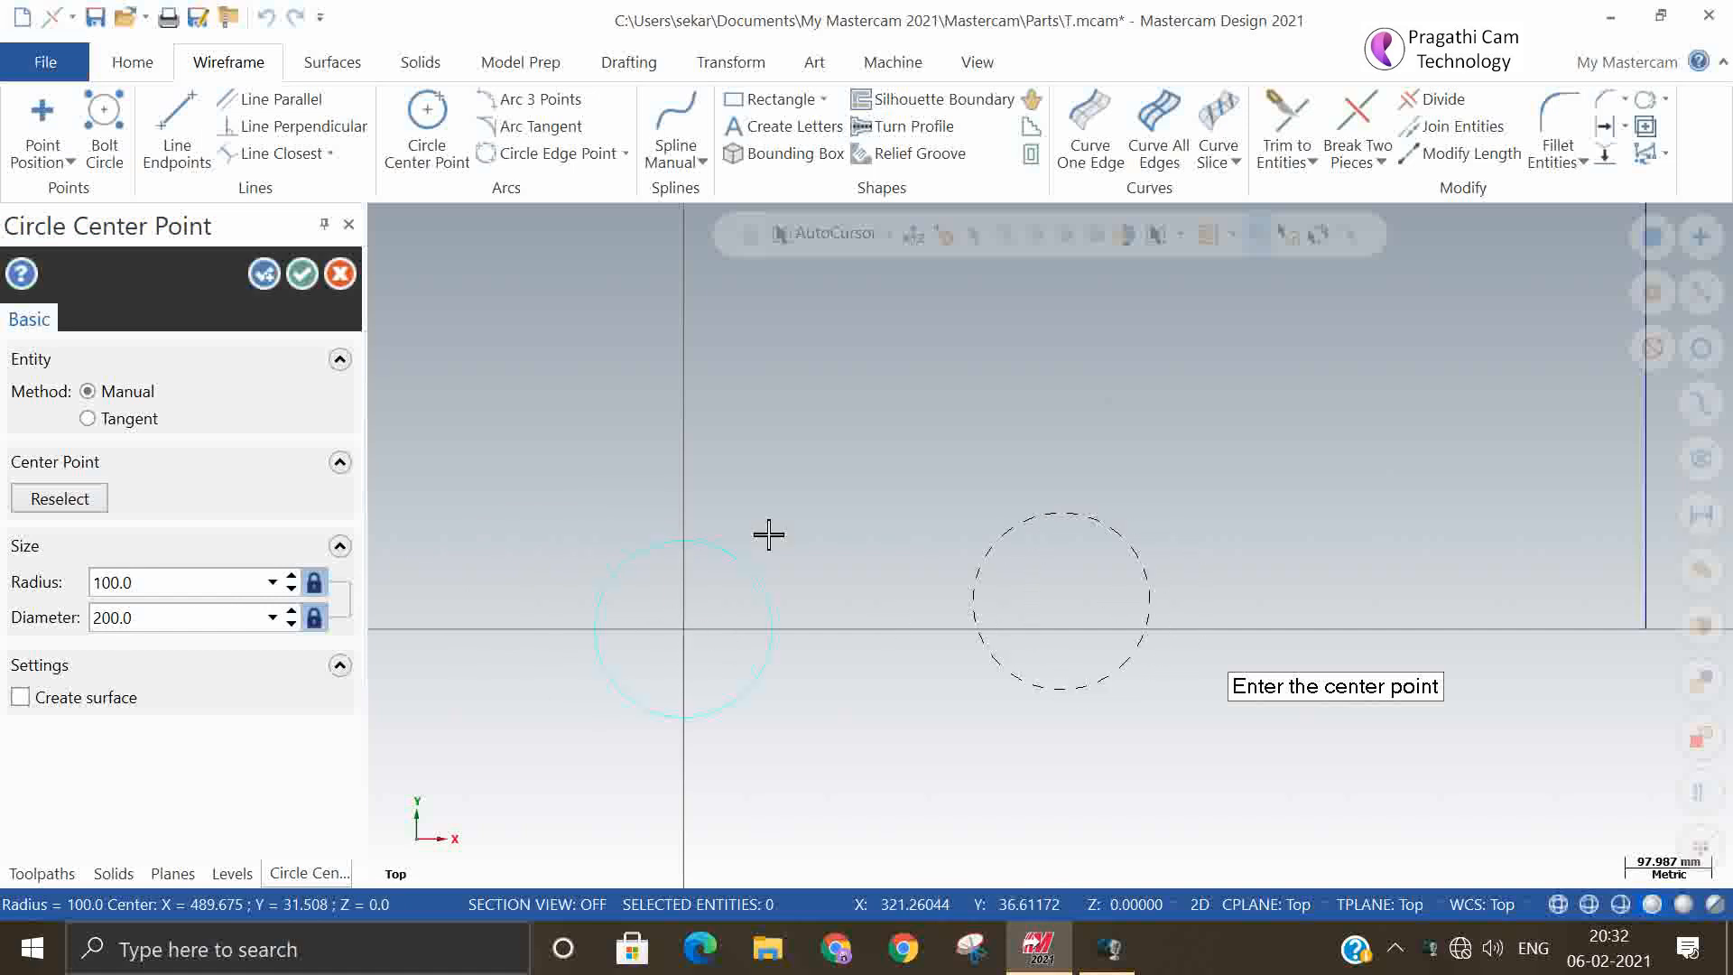
pyautogui.click(261, 278)
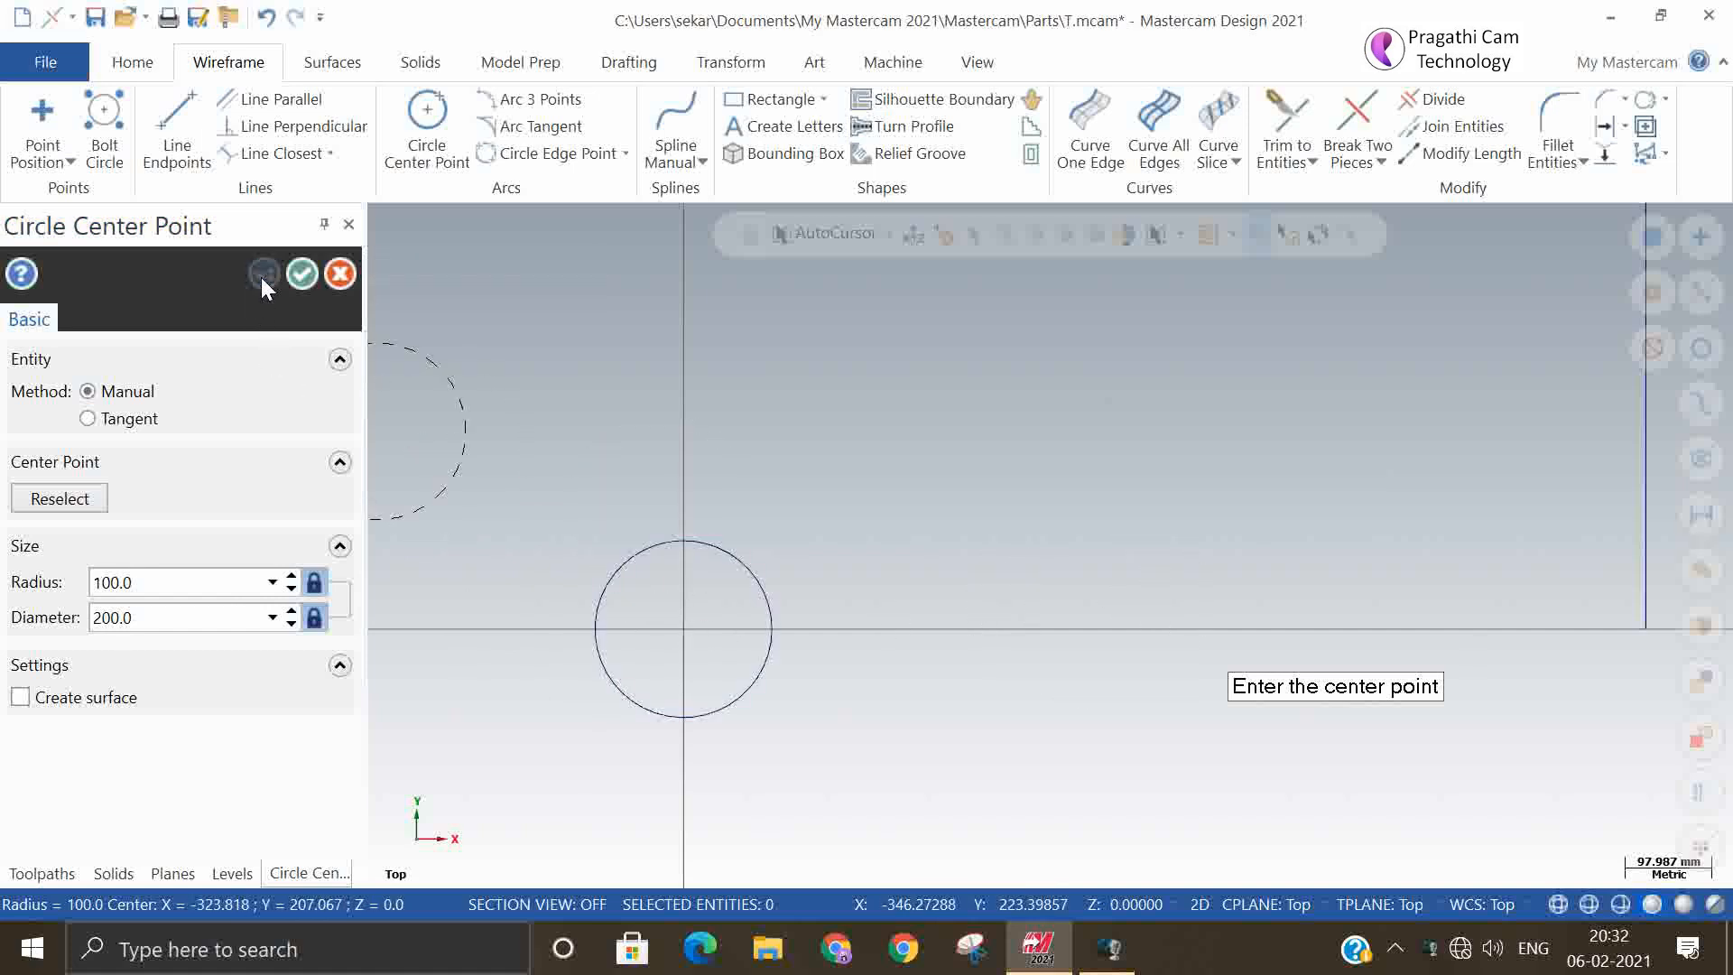
# Create a second center-point circle above and to the right of the origin, with its radius unlocked and set to 200 mm
pyautogui.click(309, 580)
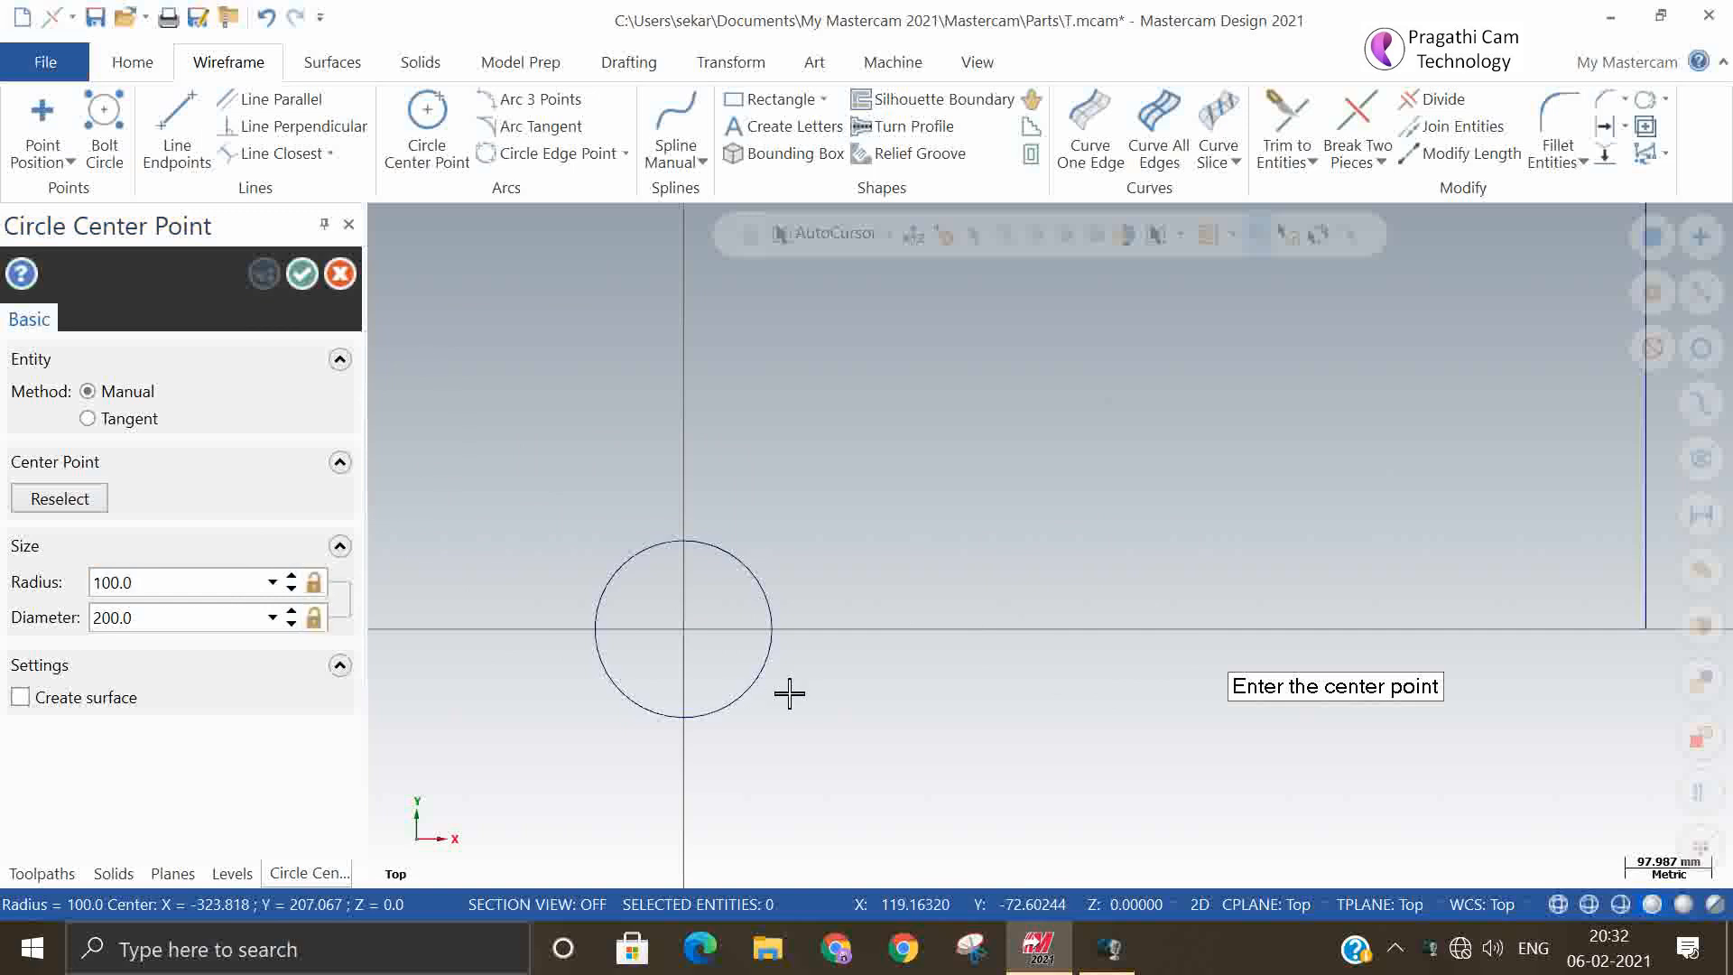
pyautogui.click(877, 504)
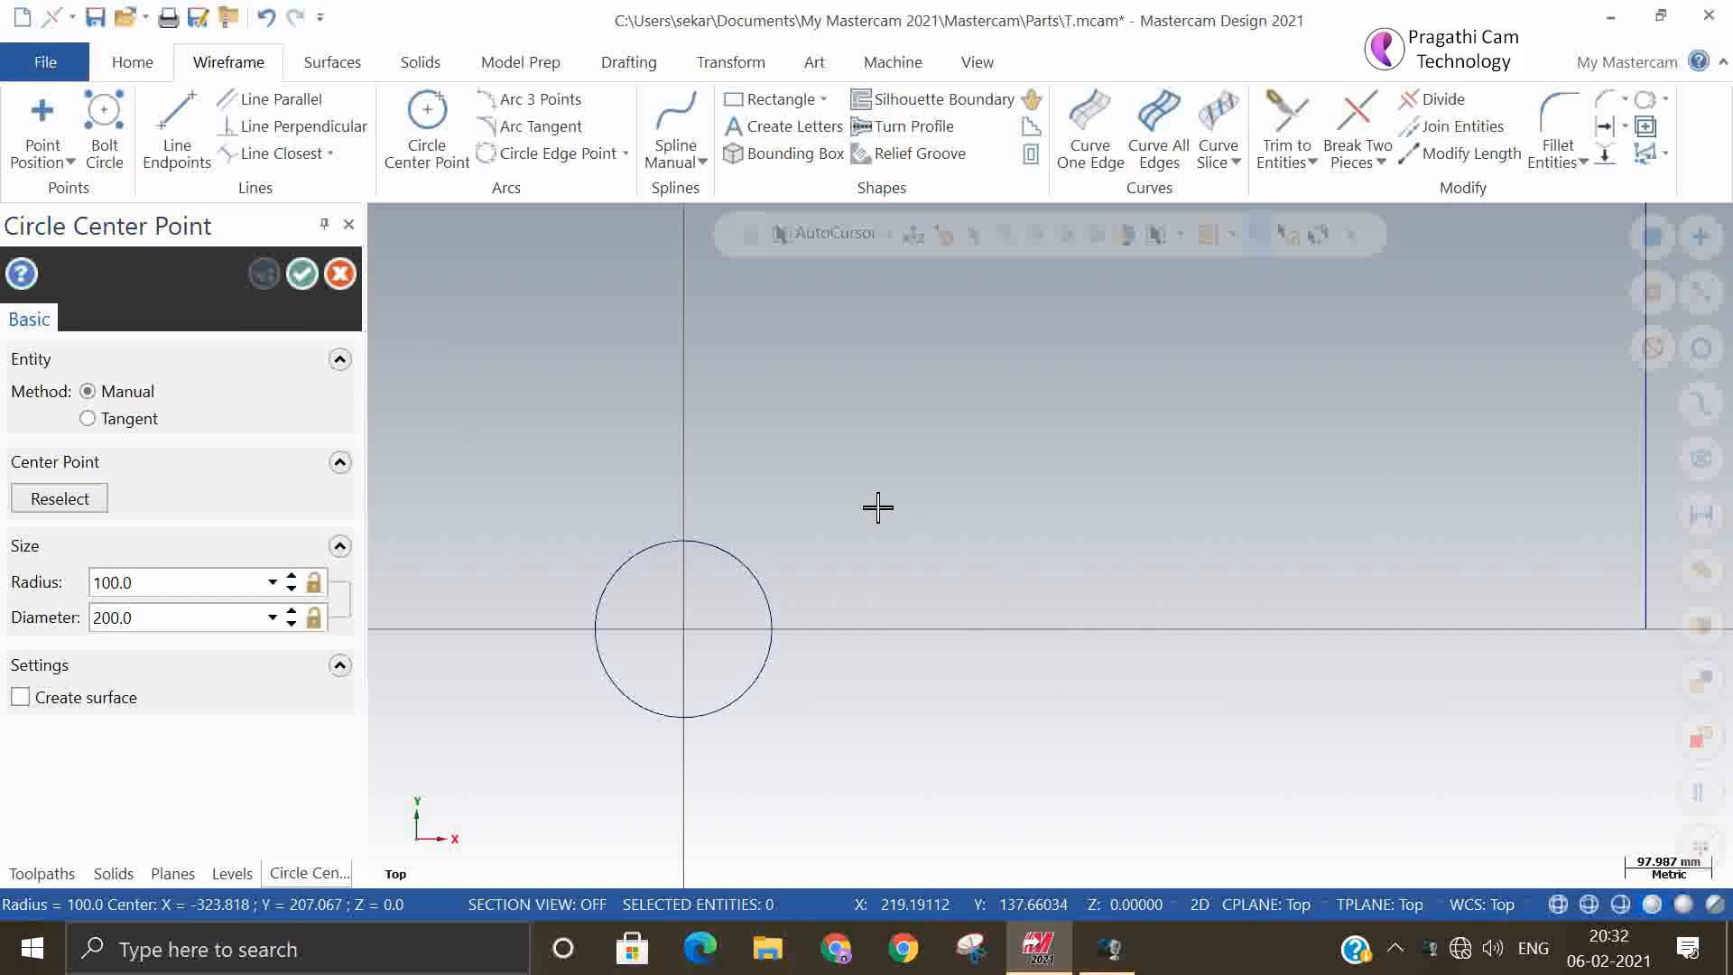
pyautogui.click(944, 448)
pyautogui.click(203, 582)
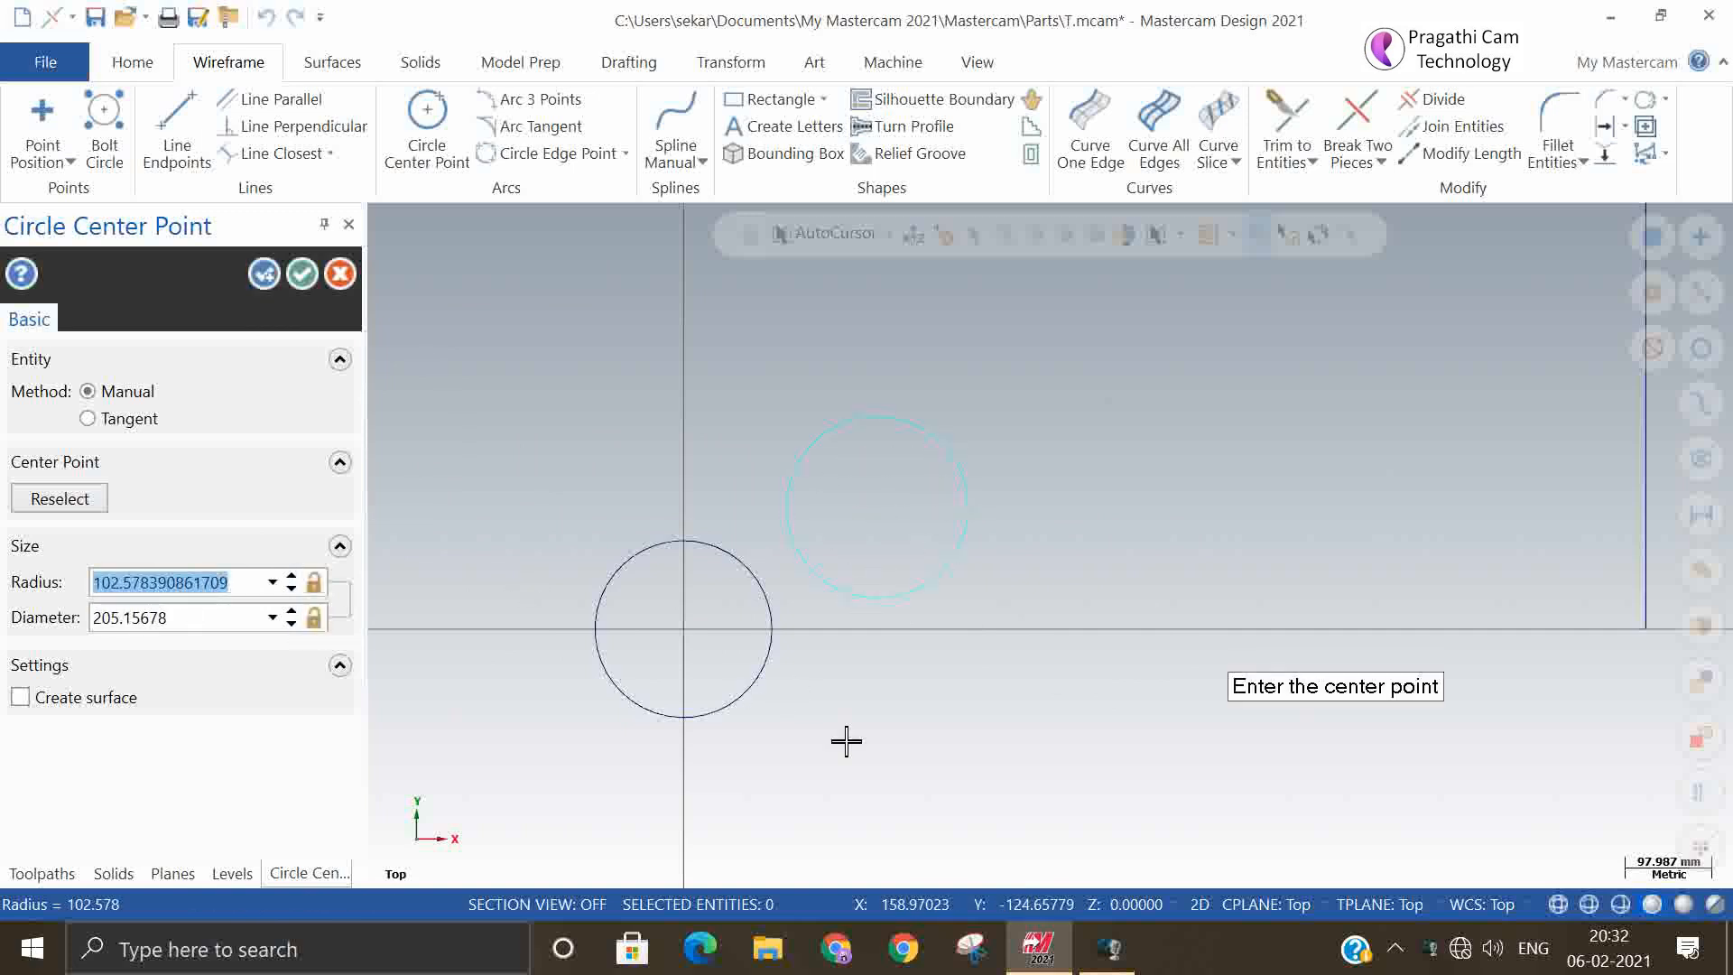
pyautogui.write('200')
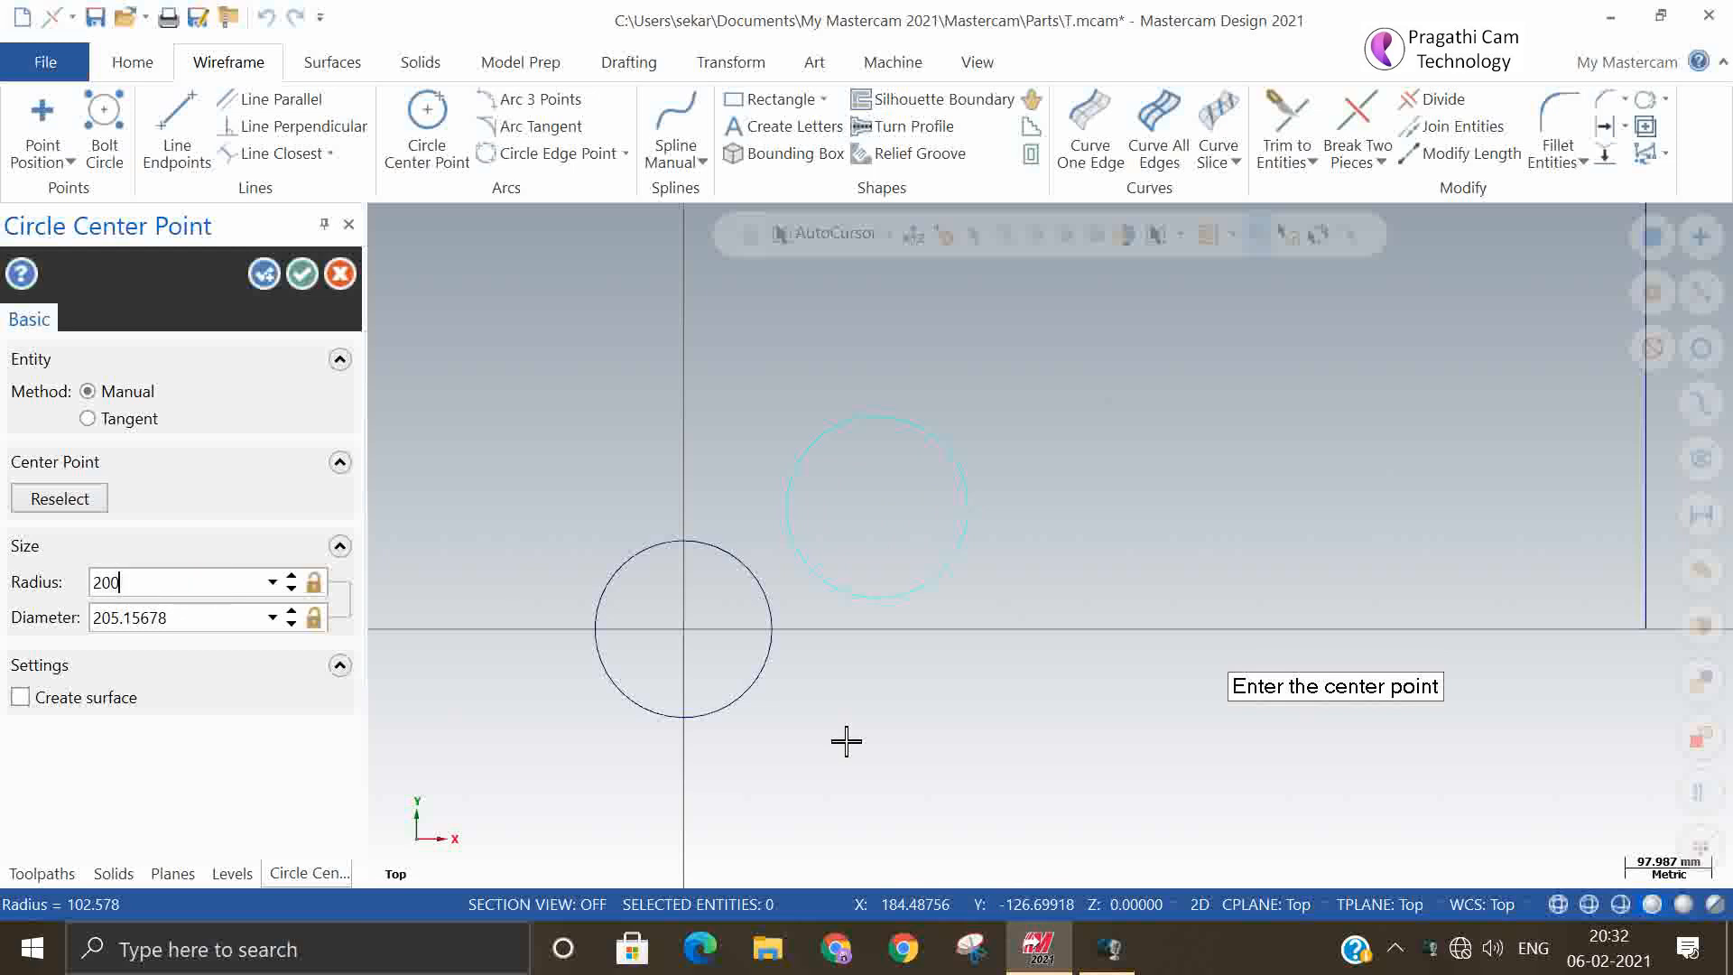
pyautogui.press('Return')
pyautogui.click(260, 274)
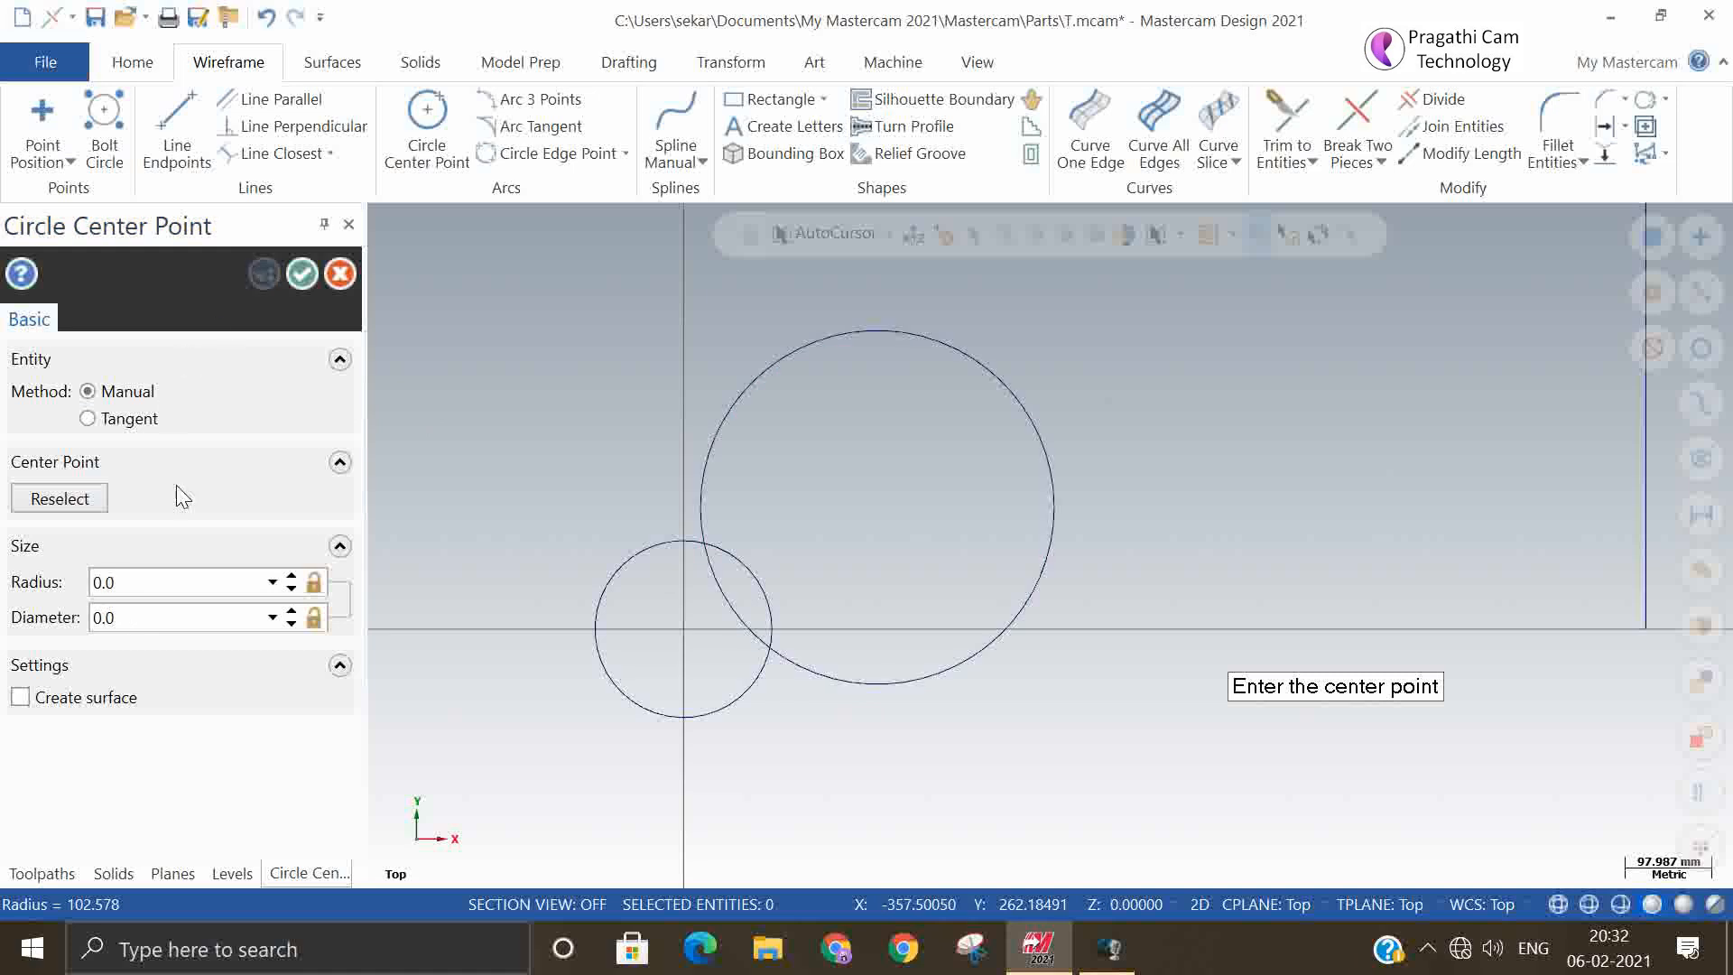
# Create a circle of about 178 mm radius with the Tangent method, centered below the 200 mm radius circle and tangent to it
pyautogui.click(88, 419)
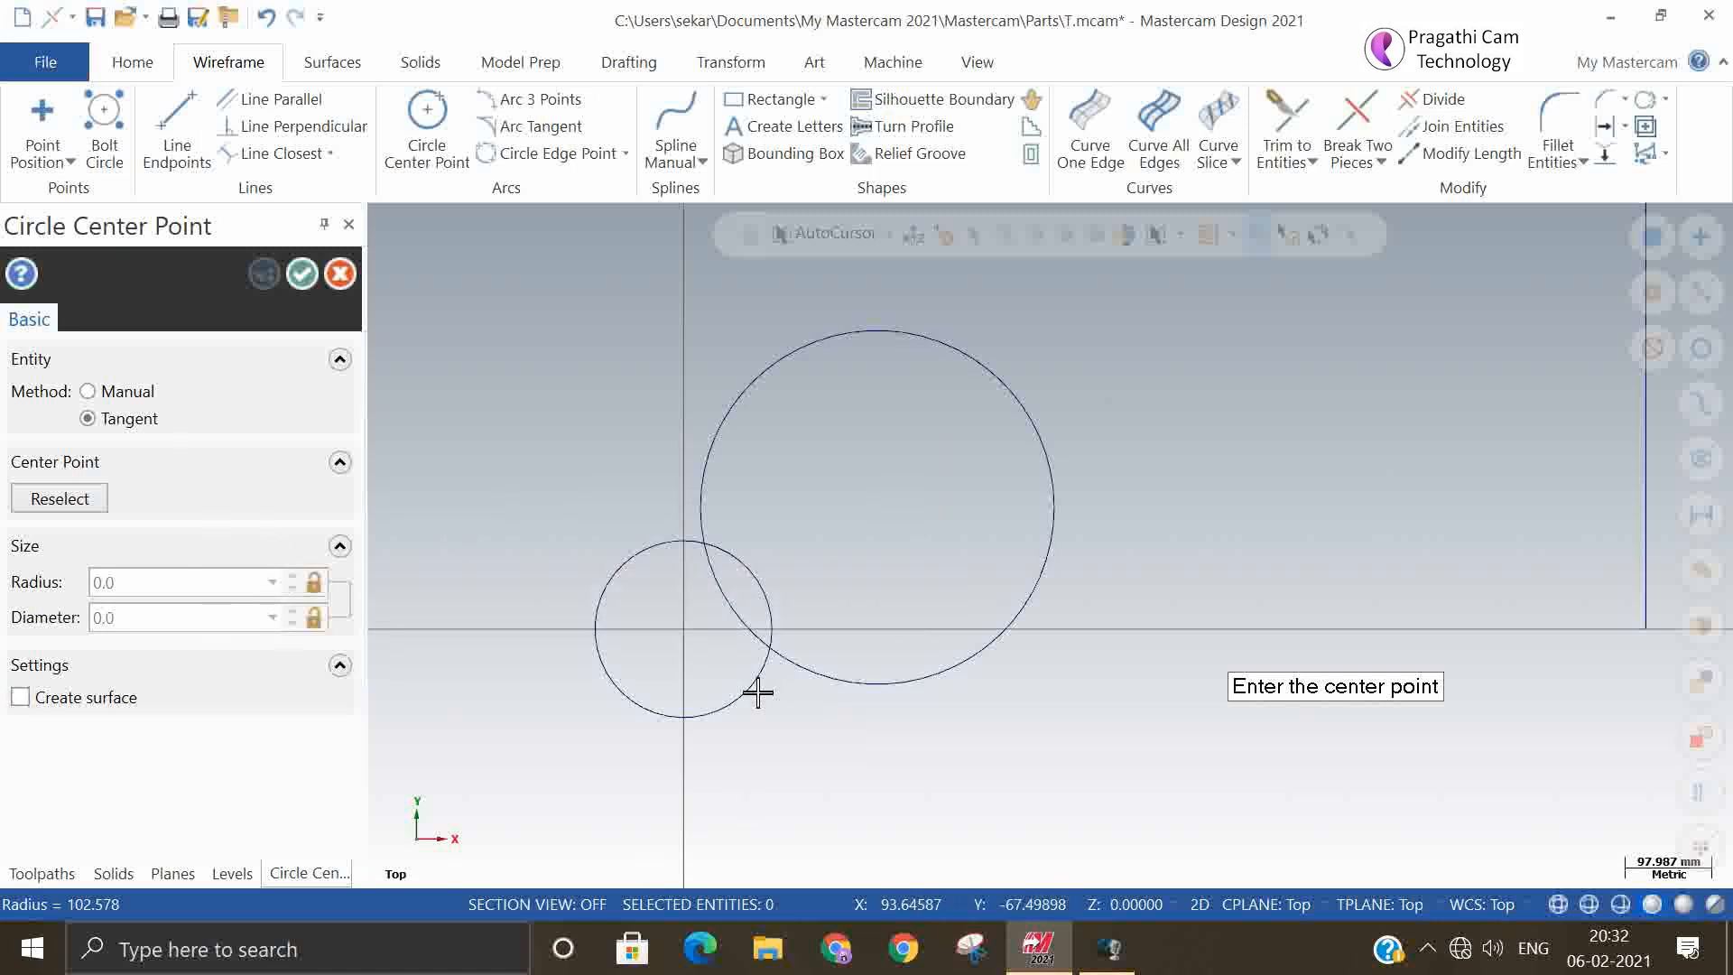
pyautogui.click(302, 273)
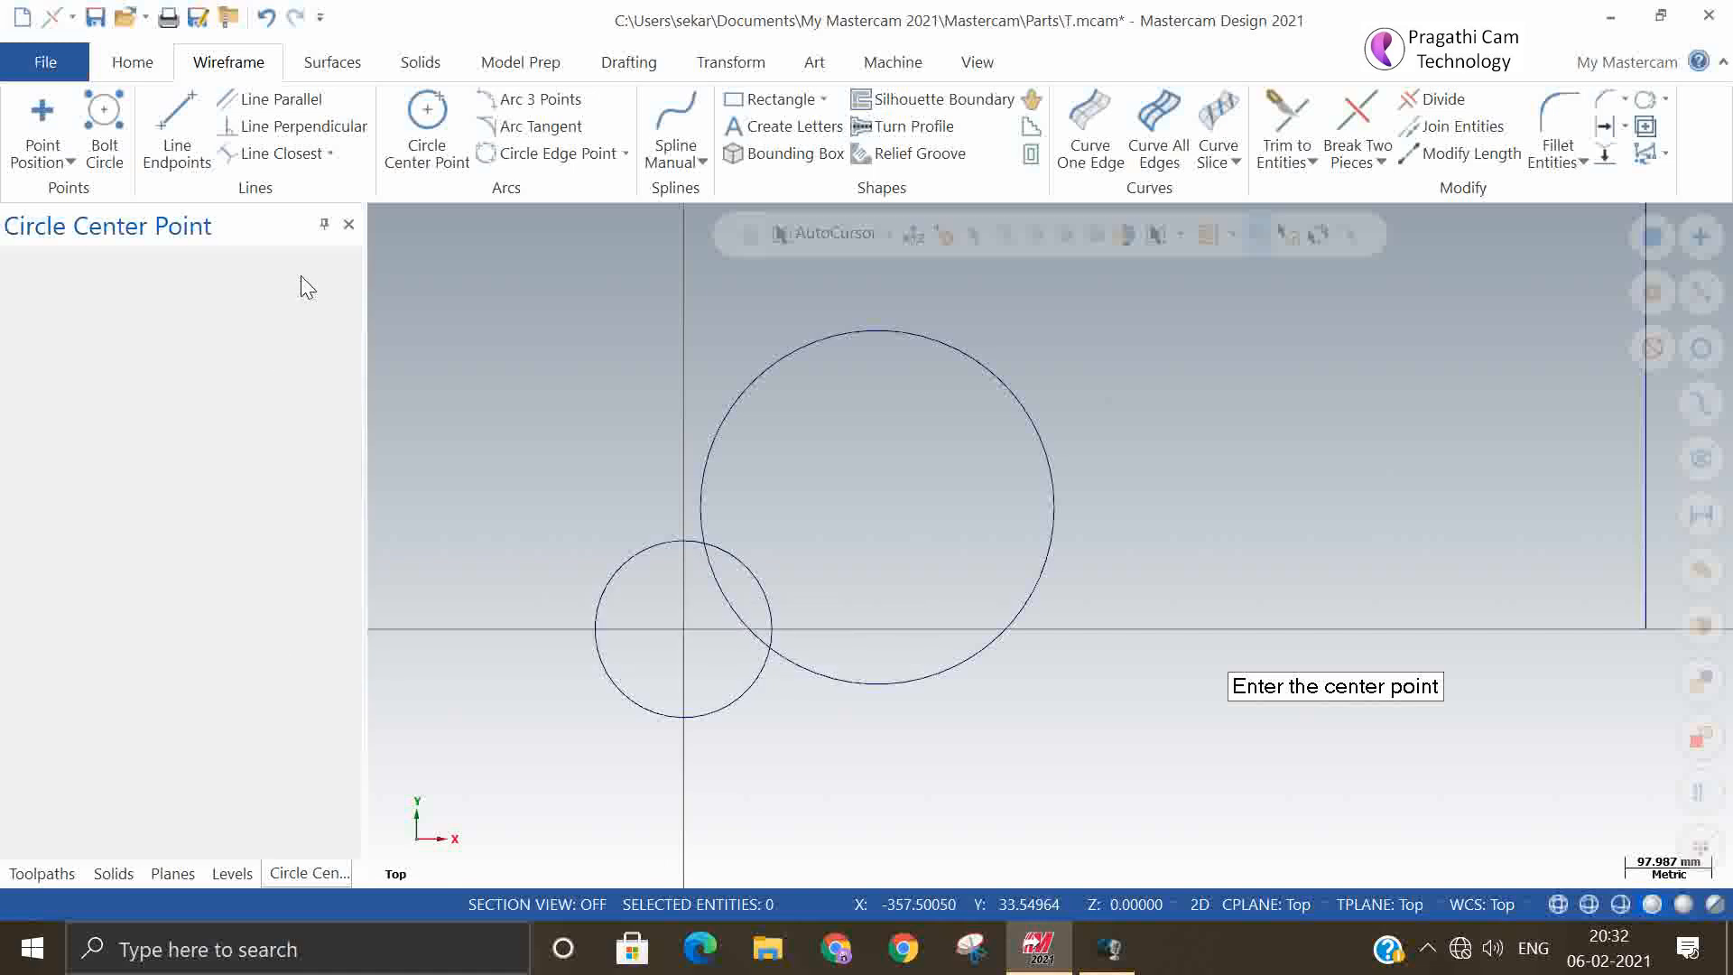
pyautogui.click(408, 103)
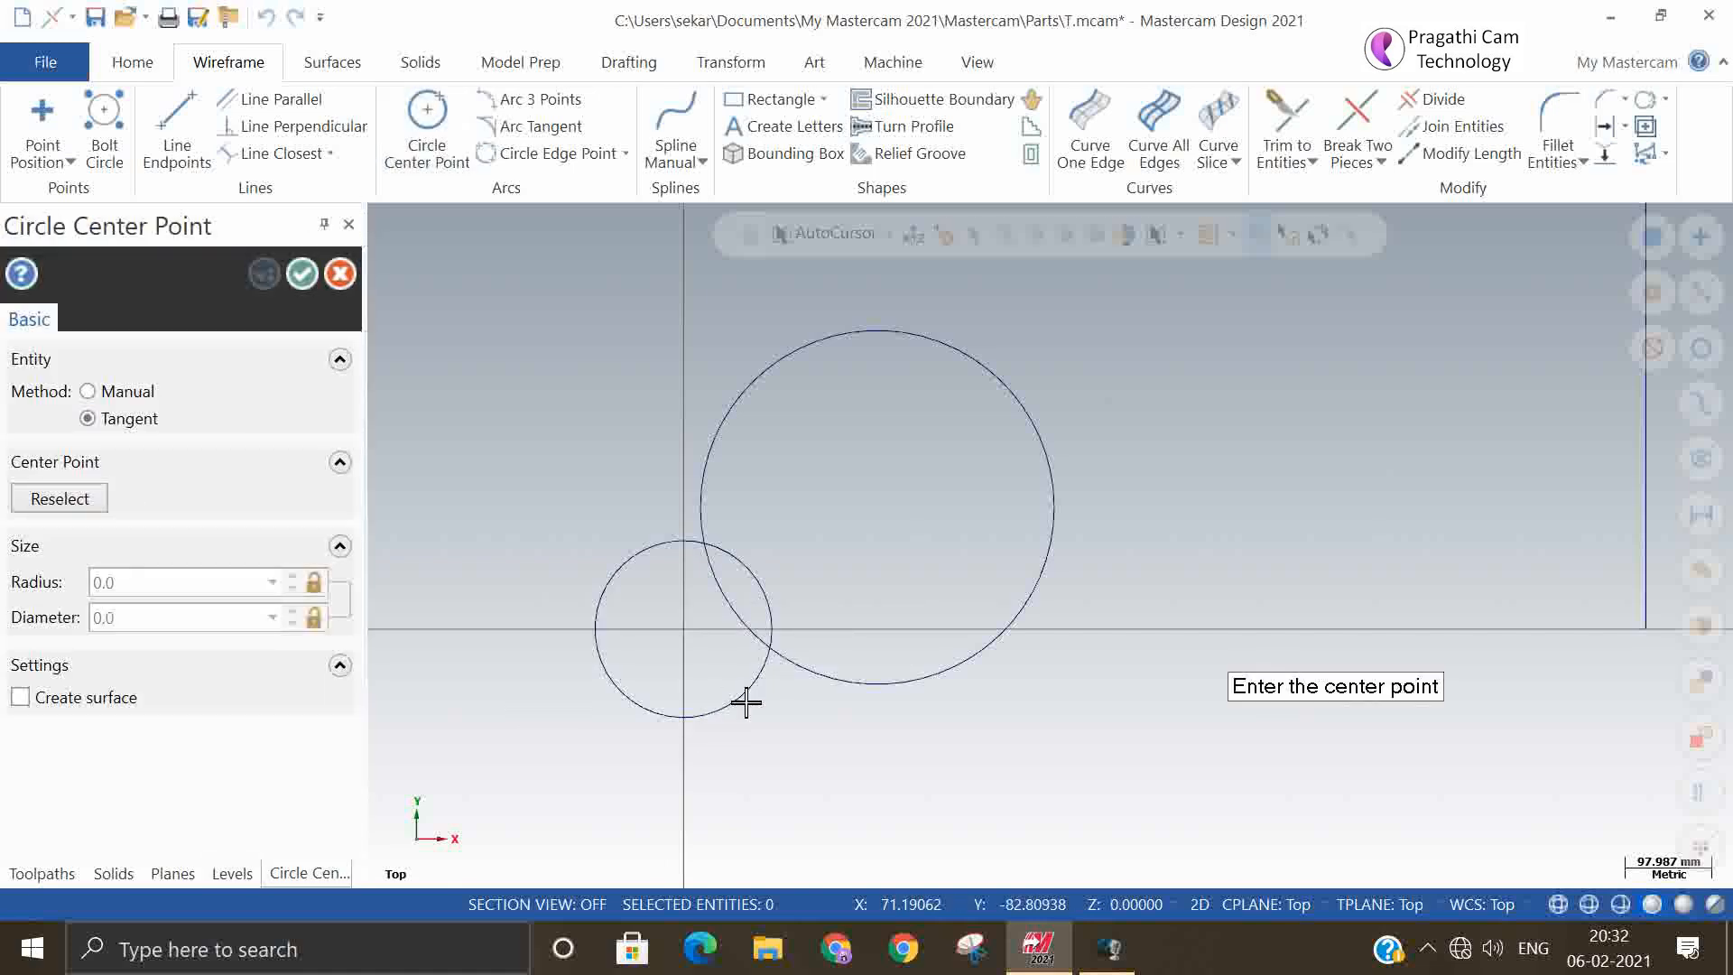
pyautogui.click(819, 836)
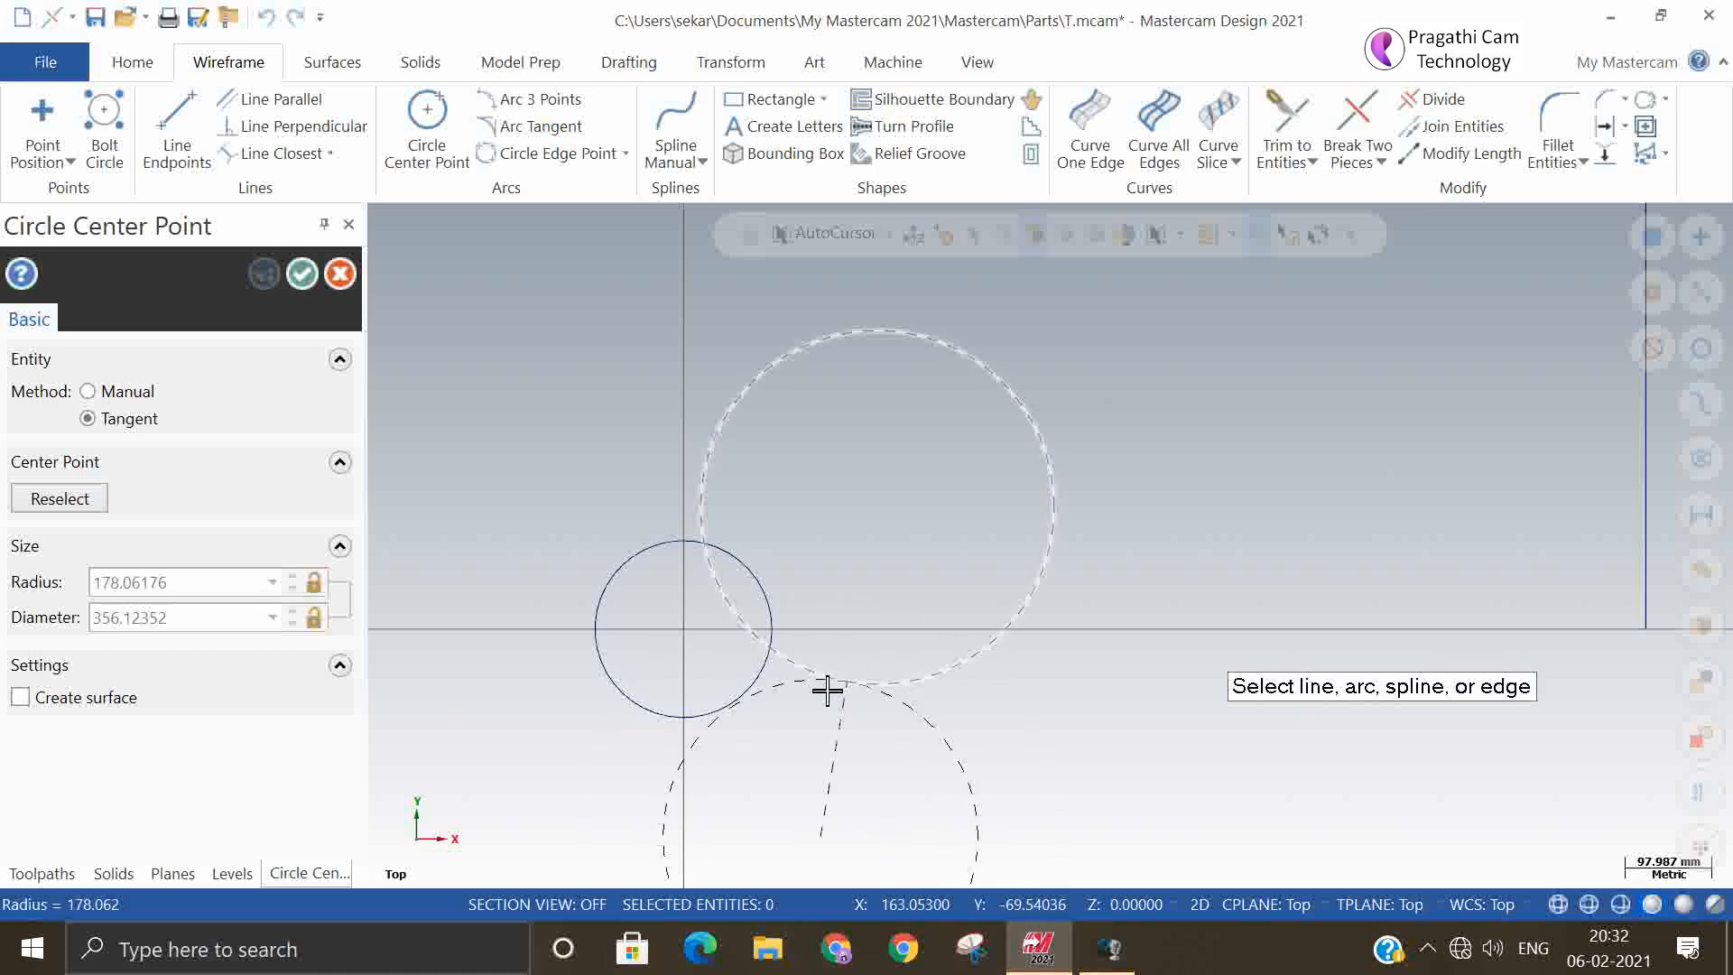
pyautogui.click(826, 689)
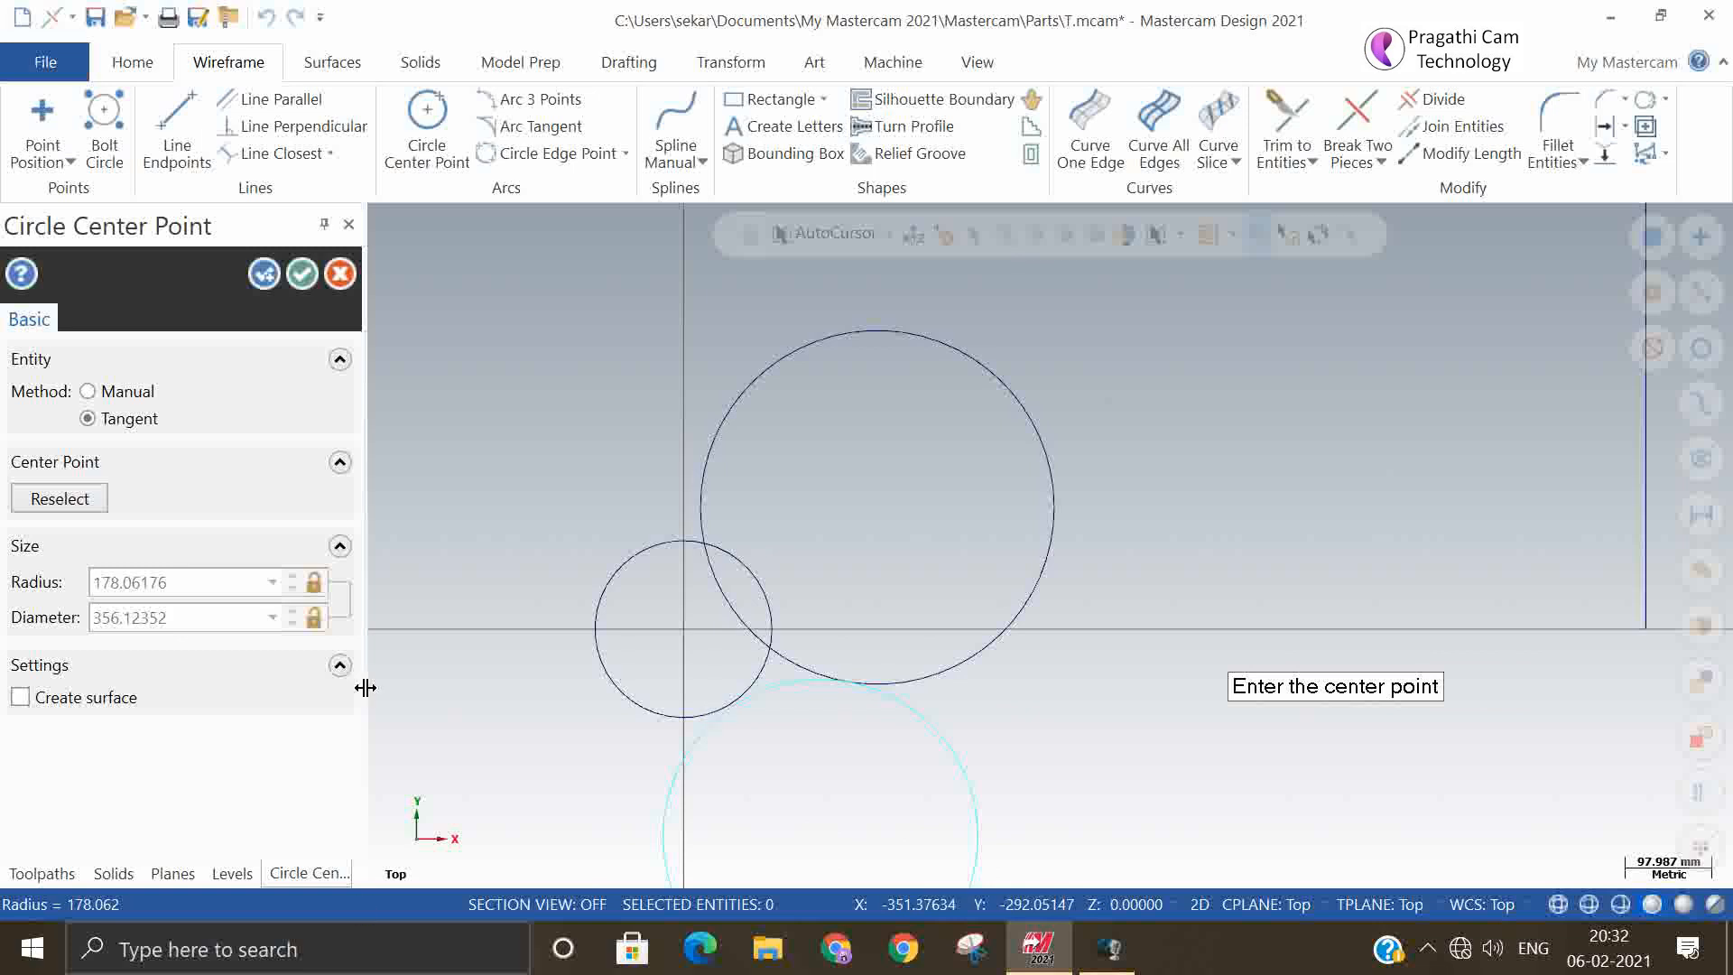
pyautogui.click(313, 270)
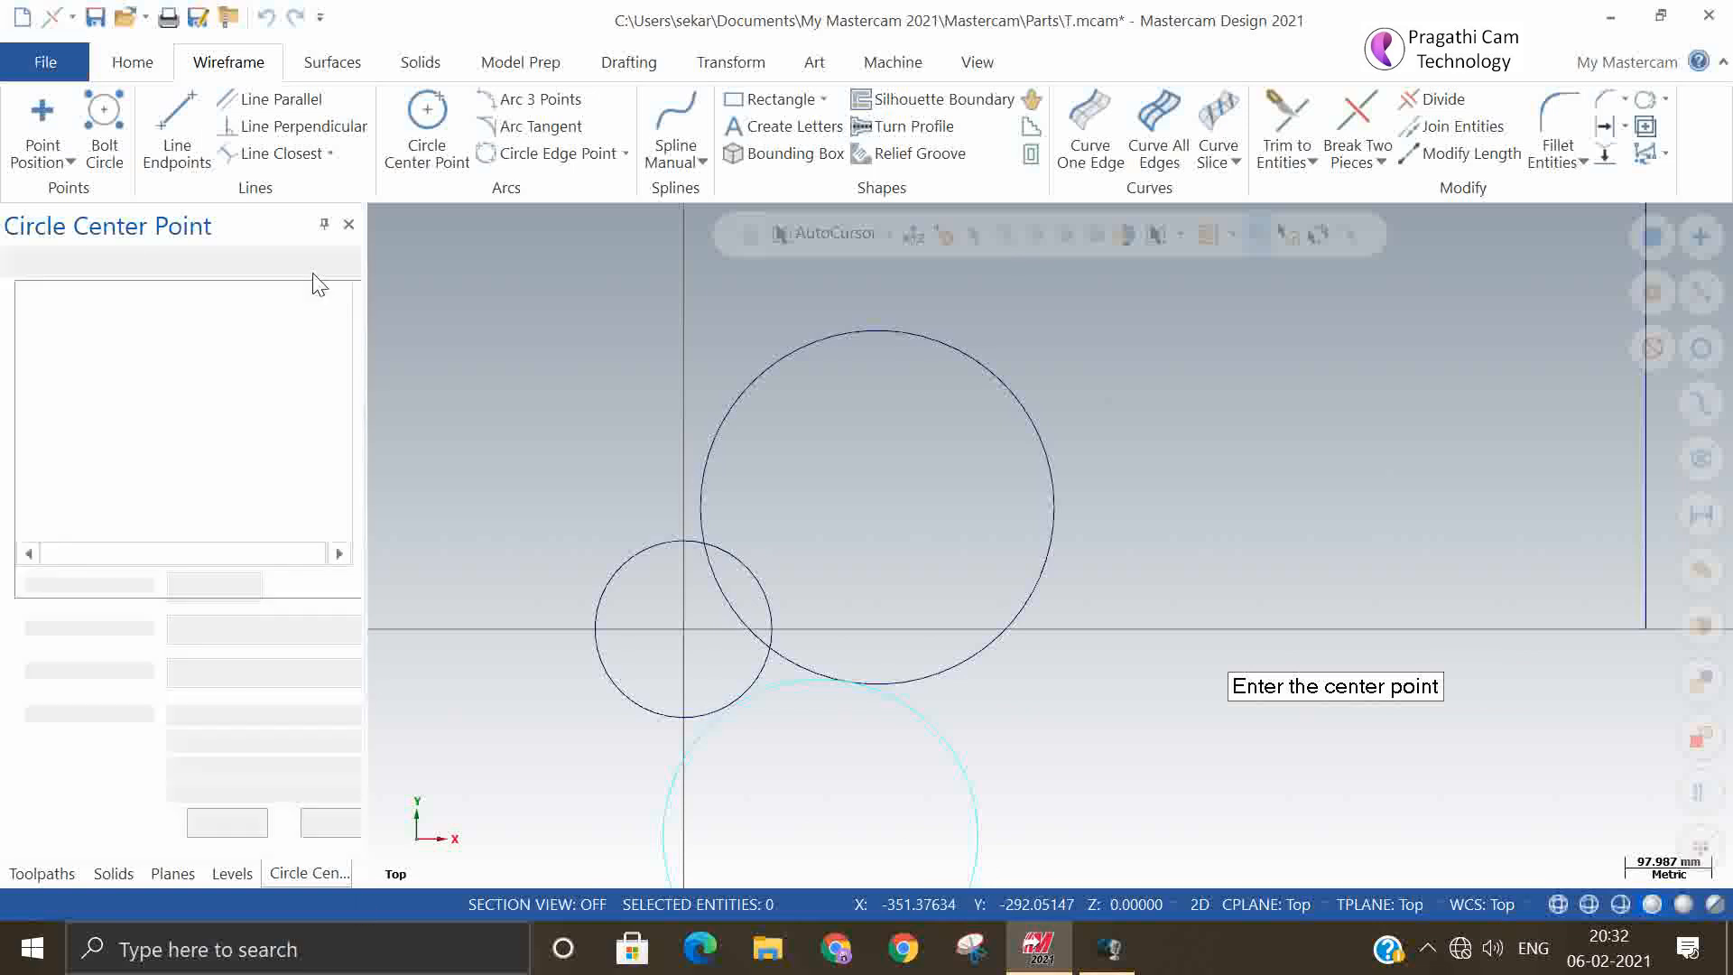
# Delete all three circles from the drawing
pyautogui.scroll(-2, 772, 404)
pyautogui.scroll(2, 863, 766)
pyautogui.scroll(2, 898, 659)
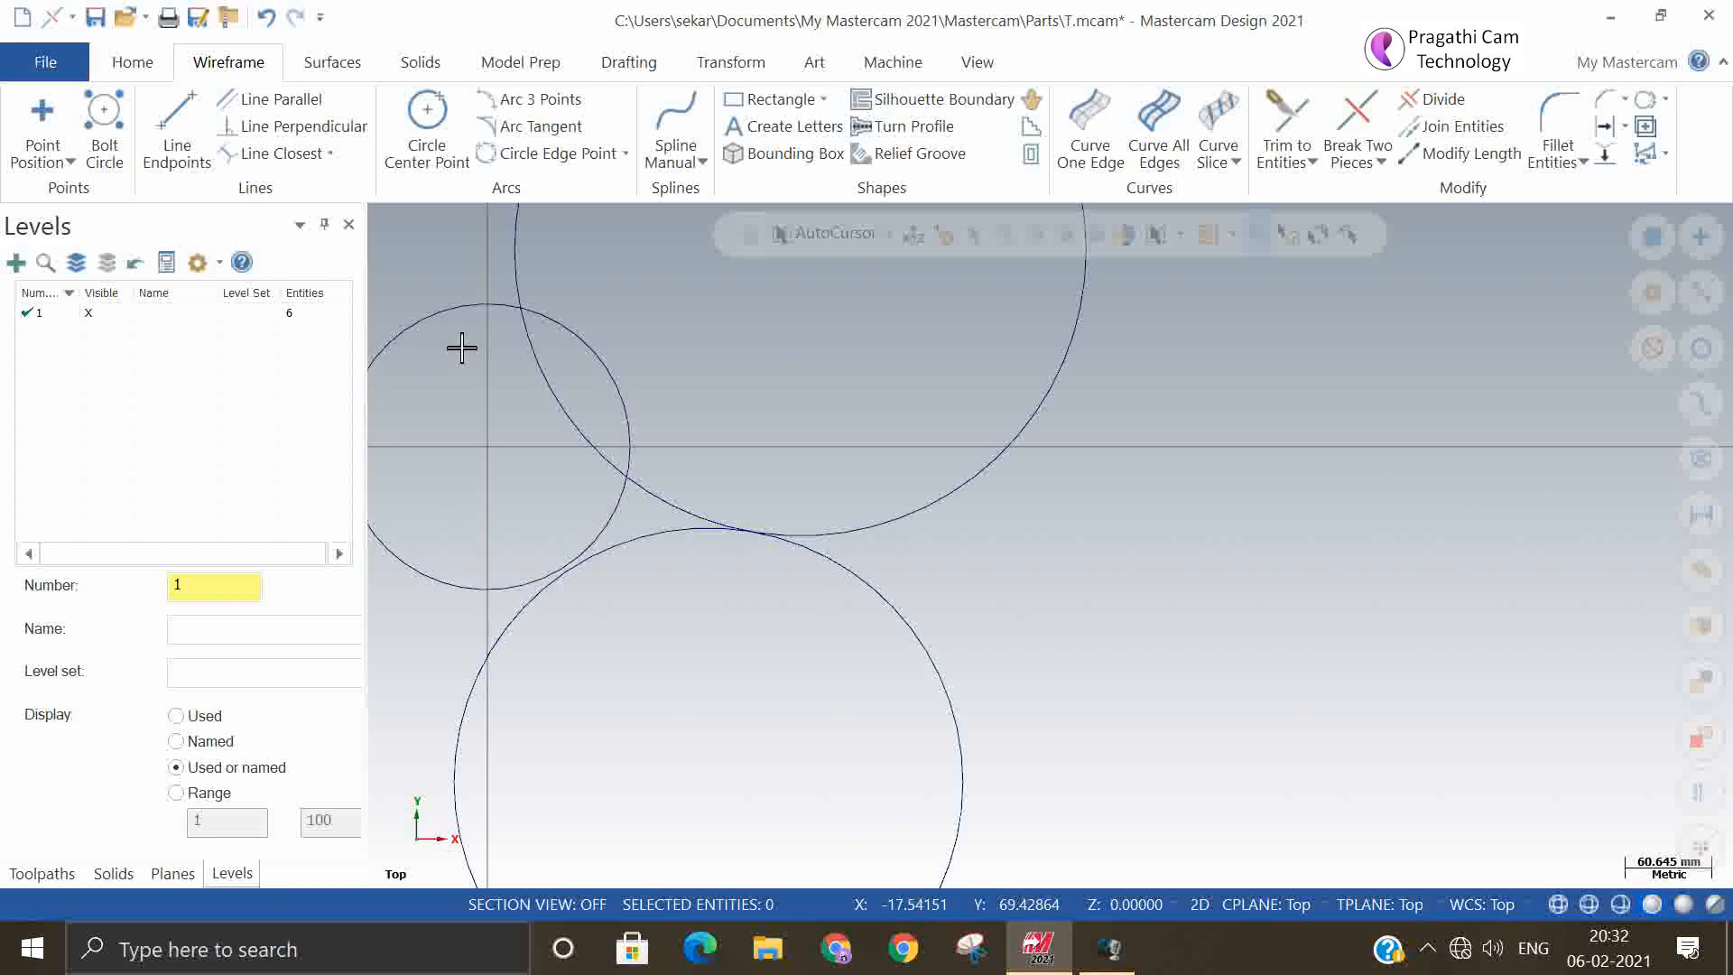
pyautogui.scroll(-2, 1011, 555)
pyautogui.click(981, 632)
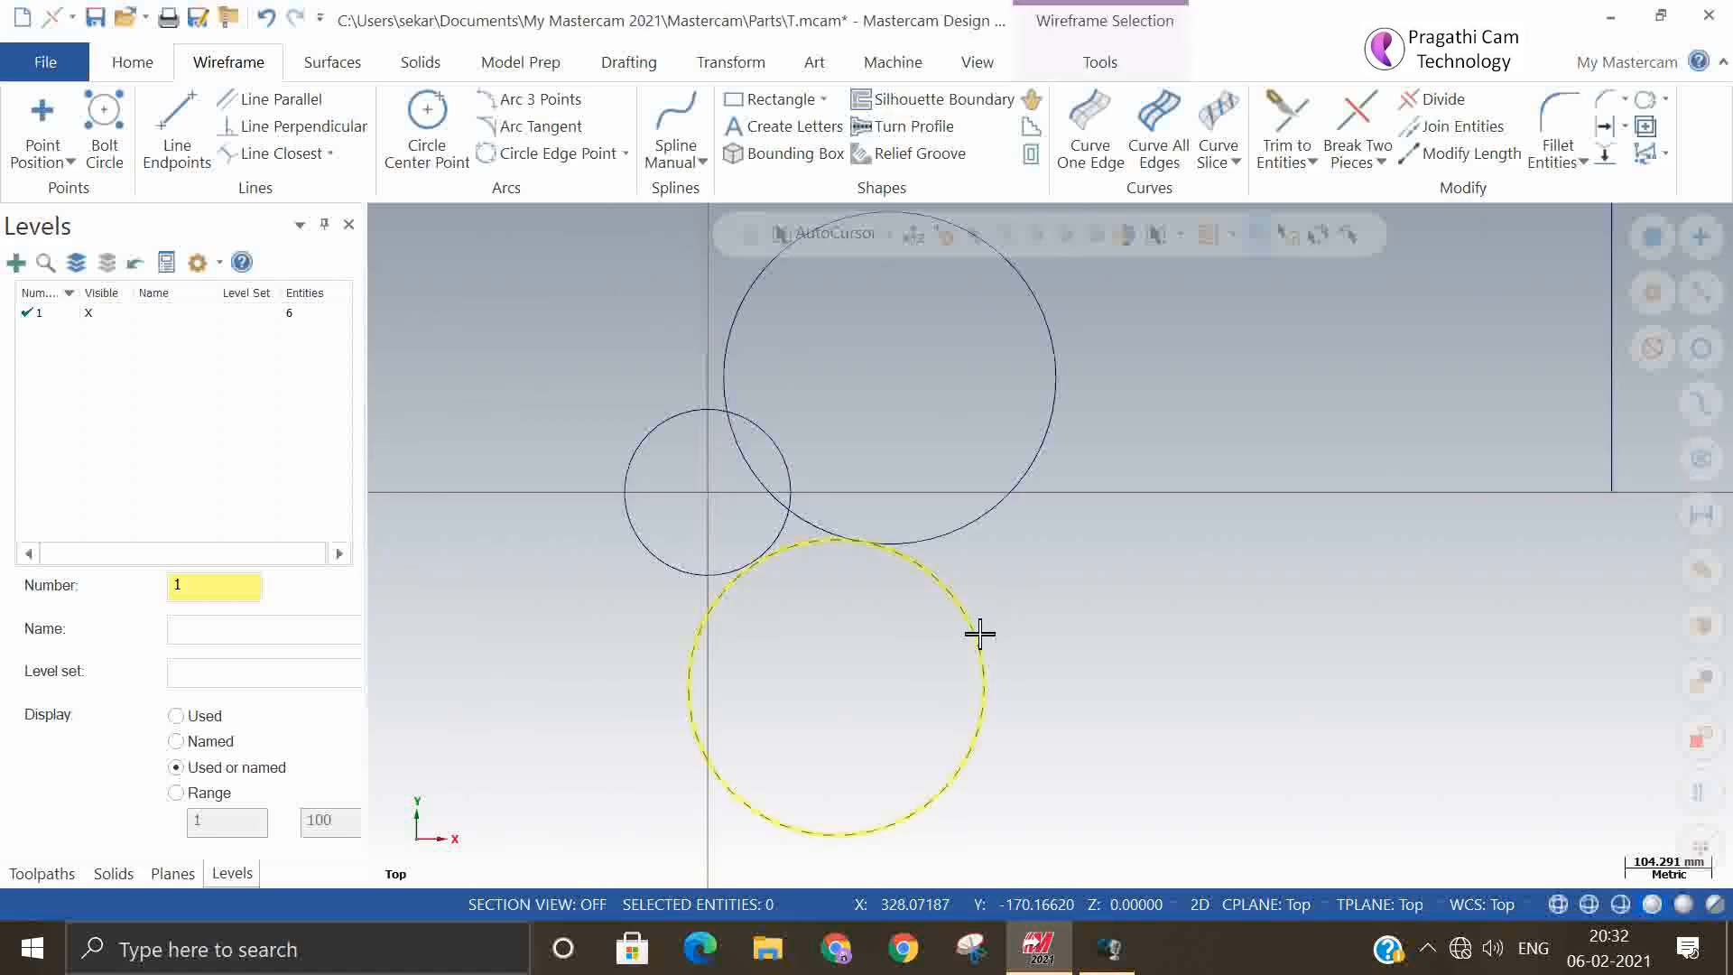
pyautogui.click(939, 535)
pyautogui.click(690, 576)
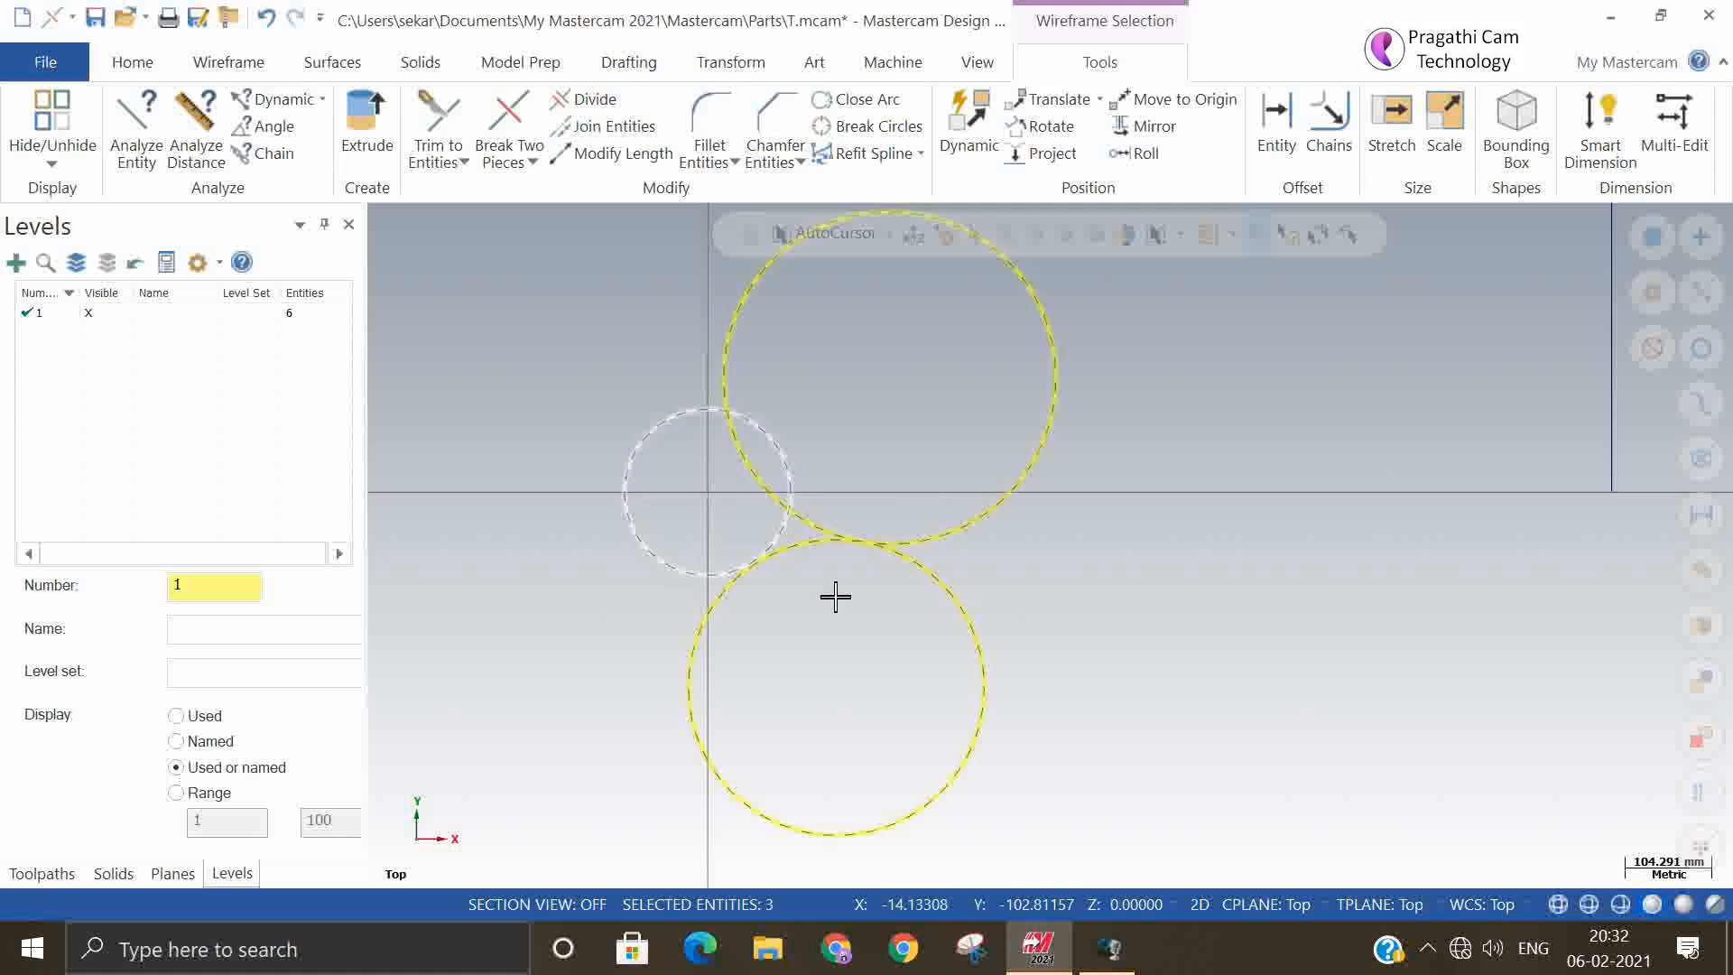
pyautogui.press('Delete')
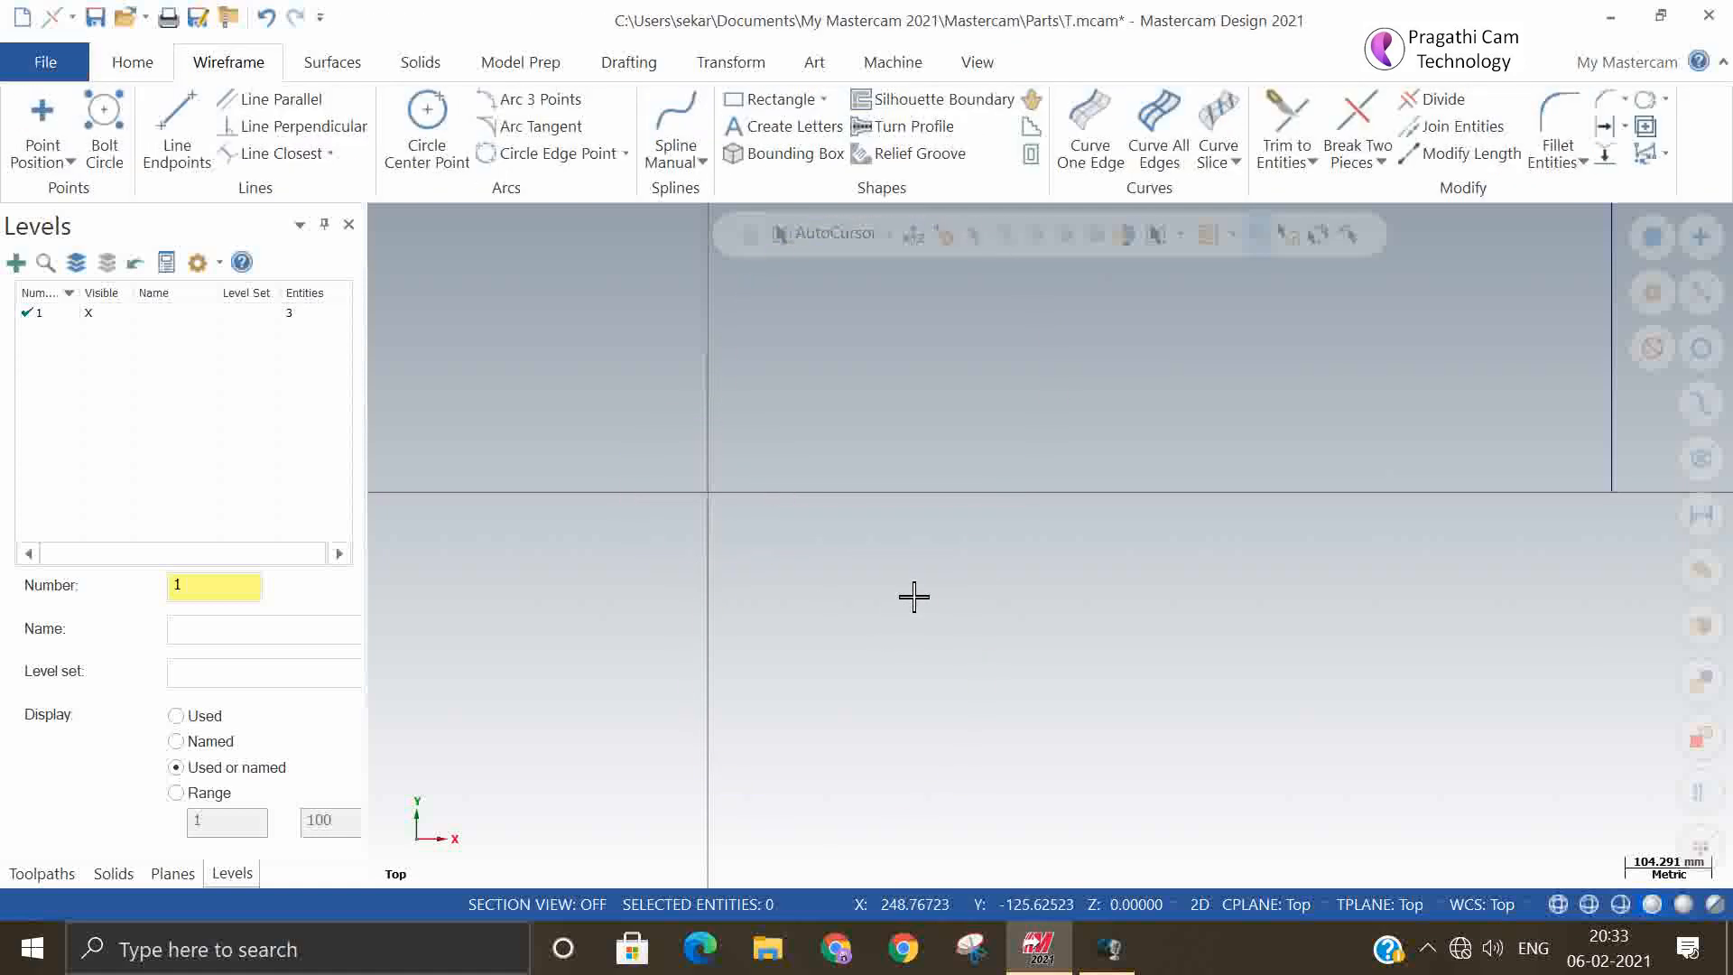
# Create a circle centered on the origin with the Manual method and set its radius to 100 mm
pyautogui.click(425, 120)
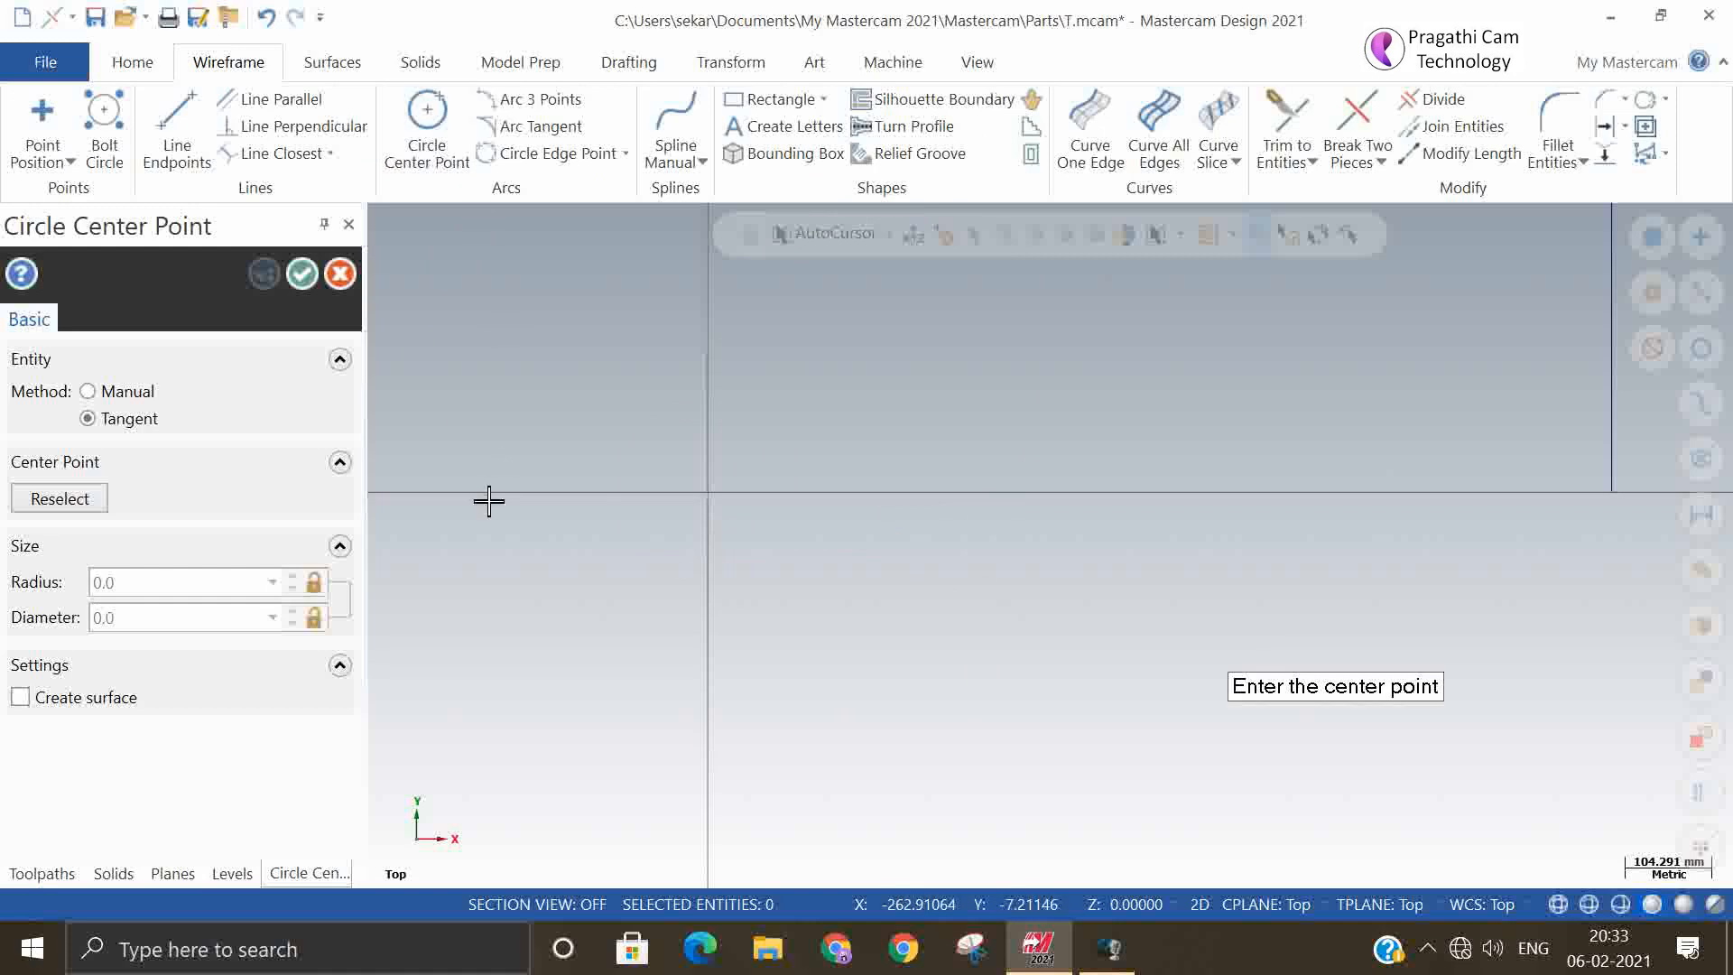
pyautogui.click(707, 495)
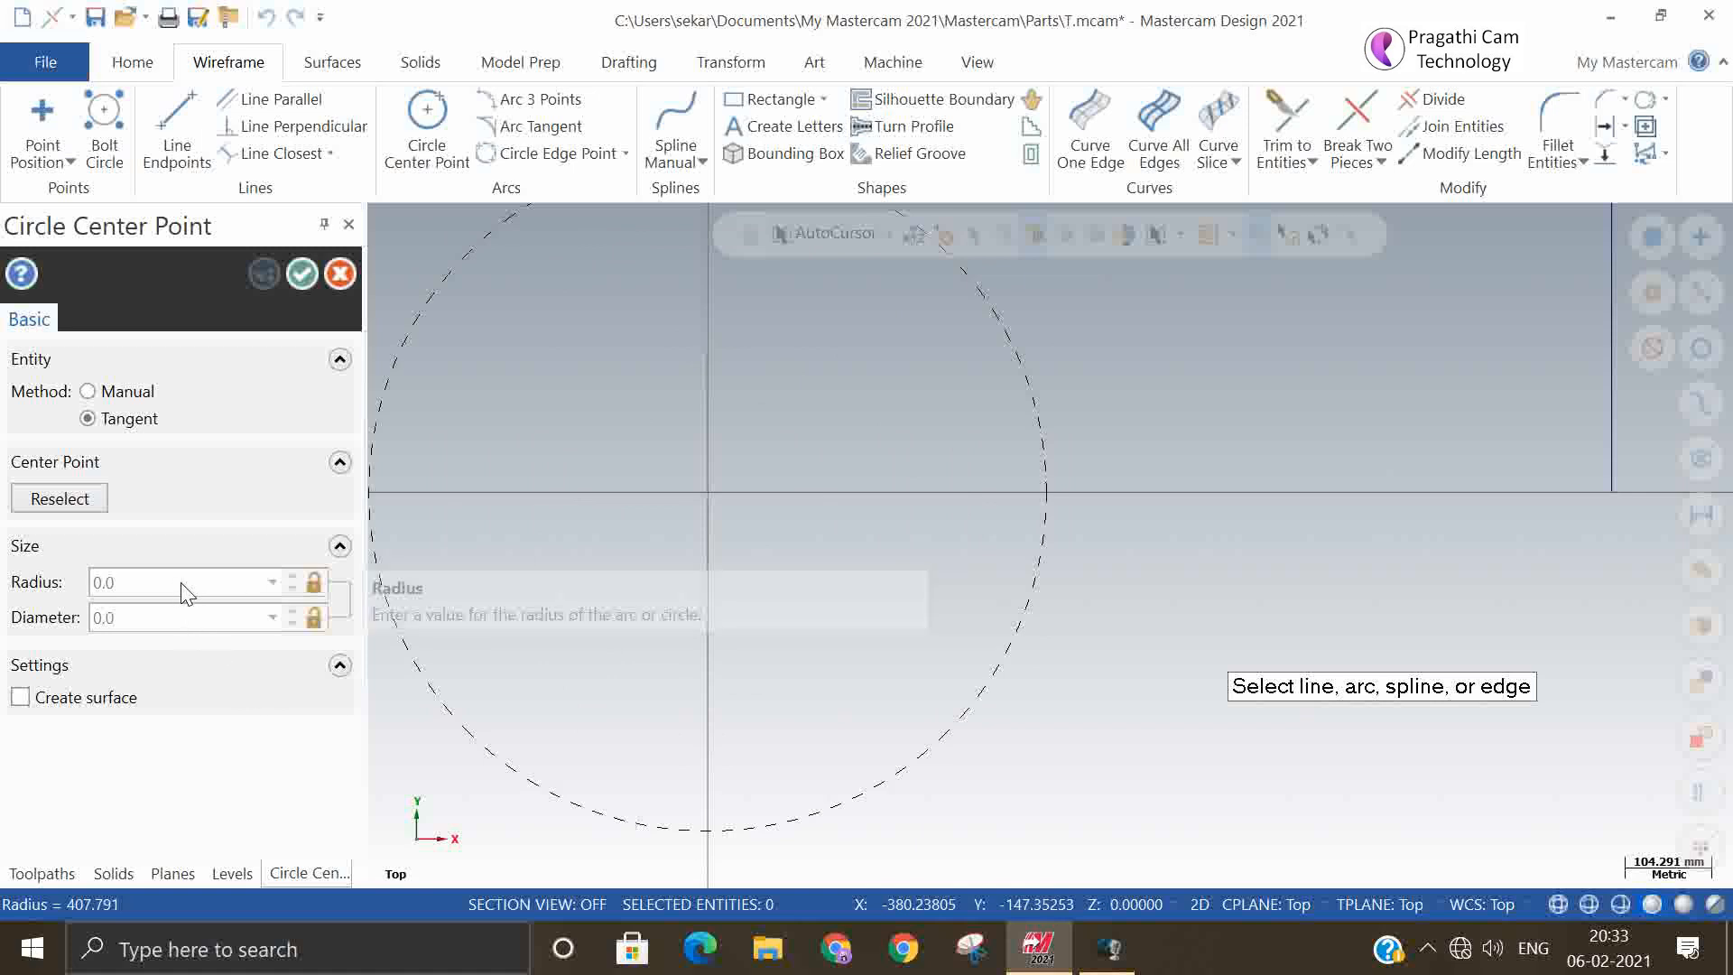
pyautogui.click(88, 391)
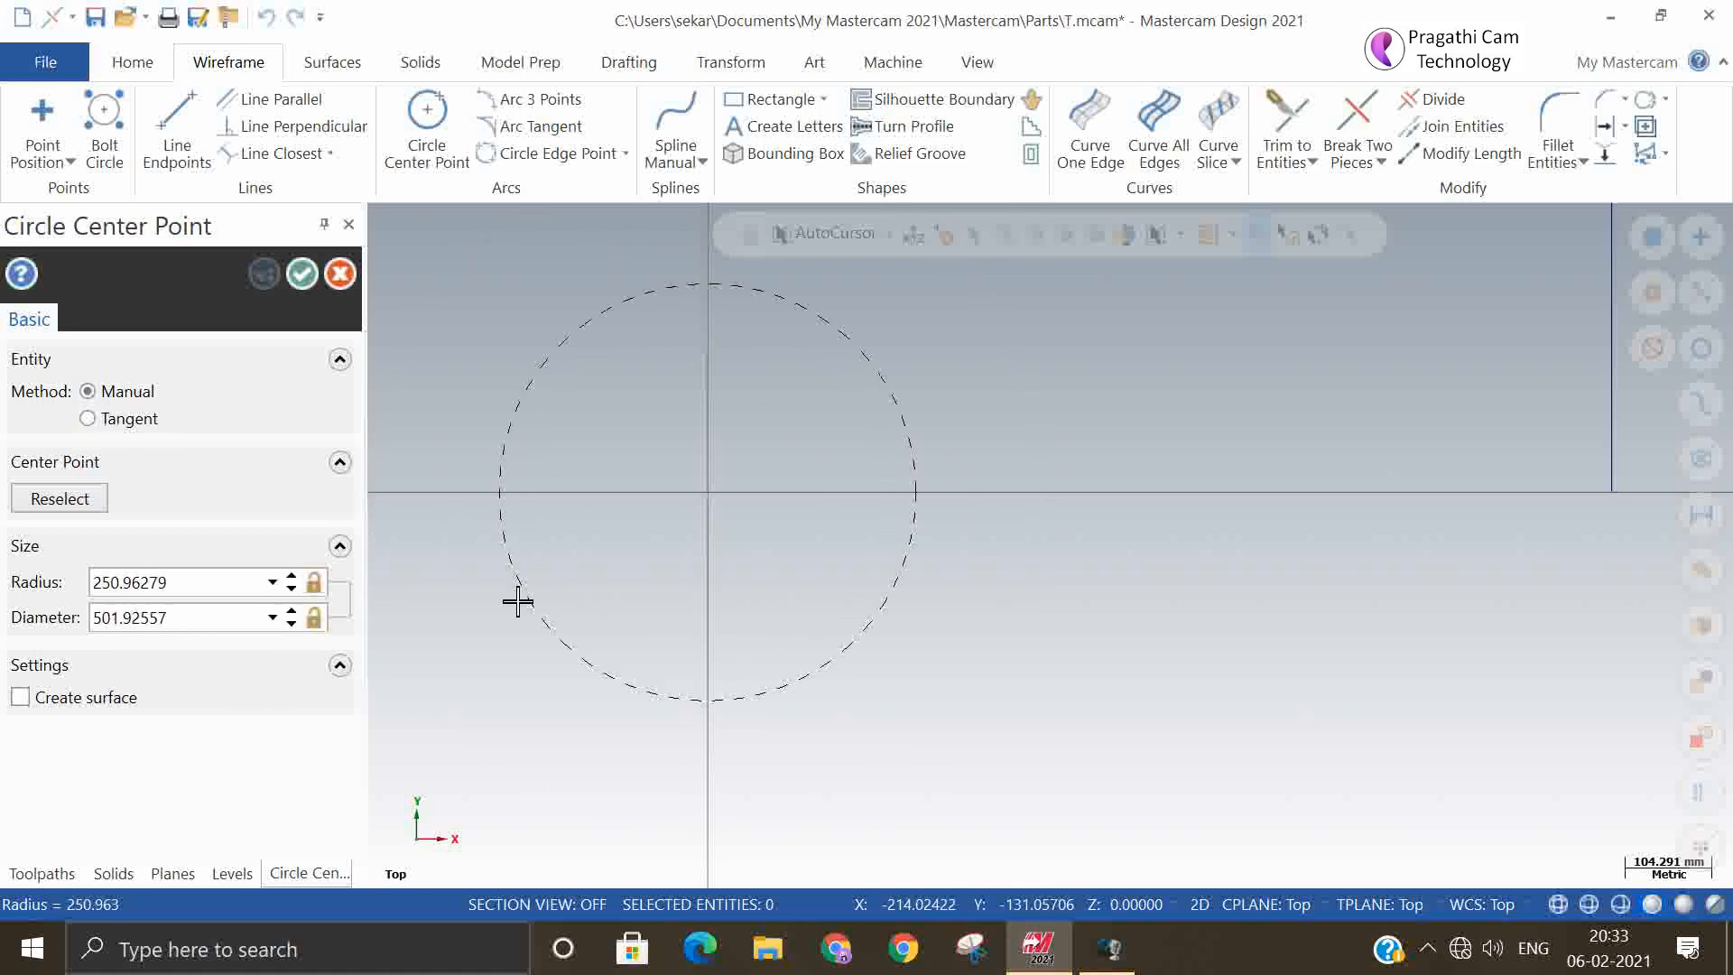
pyautogui.click(518, 602)
pyautogui.doubleClick(168, 581)
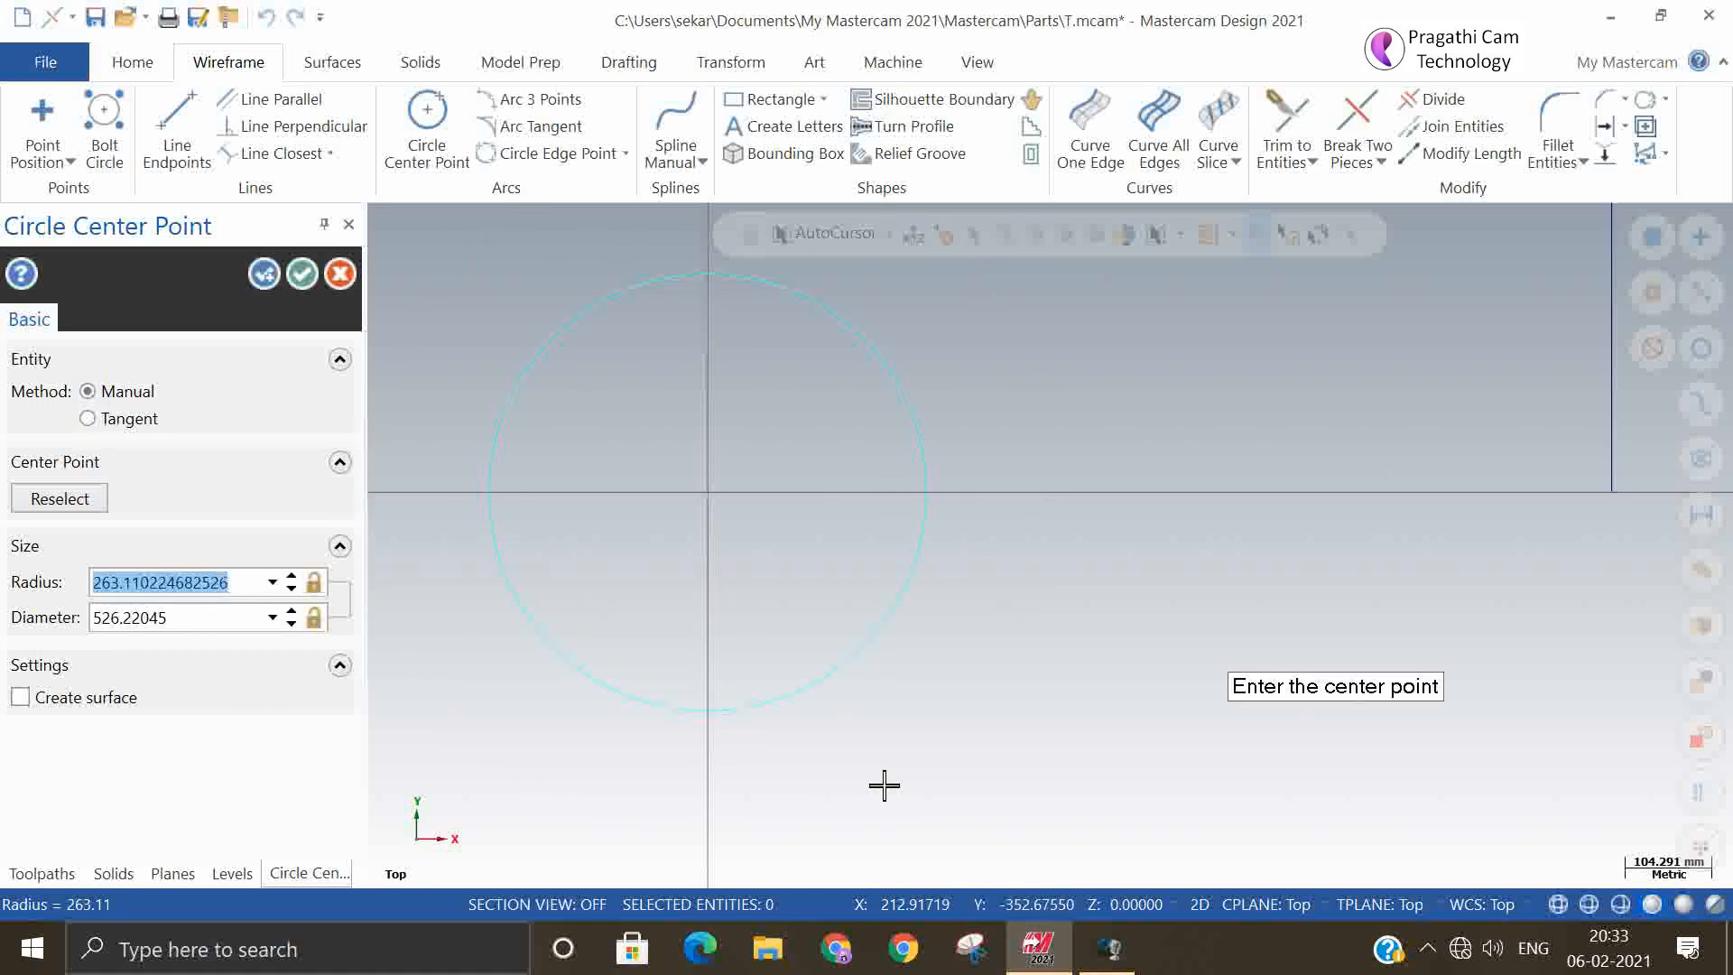
pyautogui.write('100')
pyautogui.press('Return')
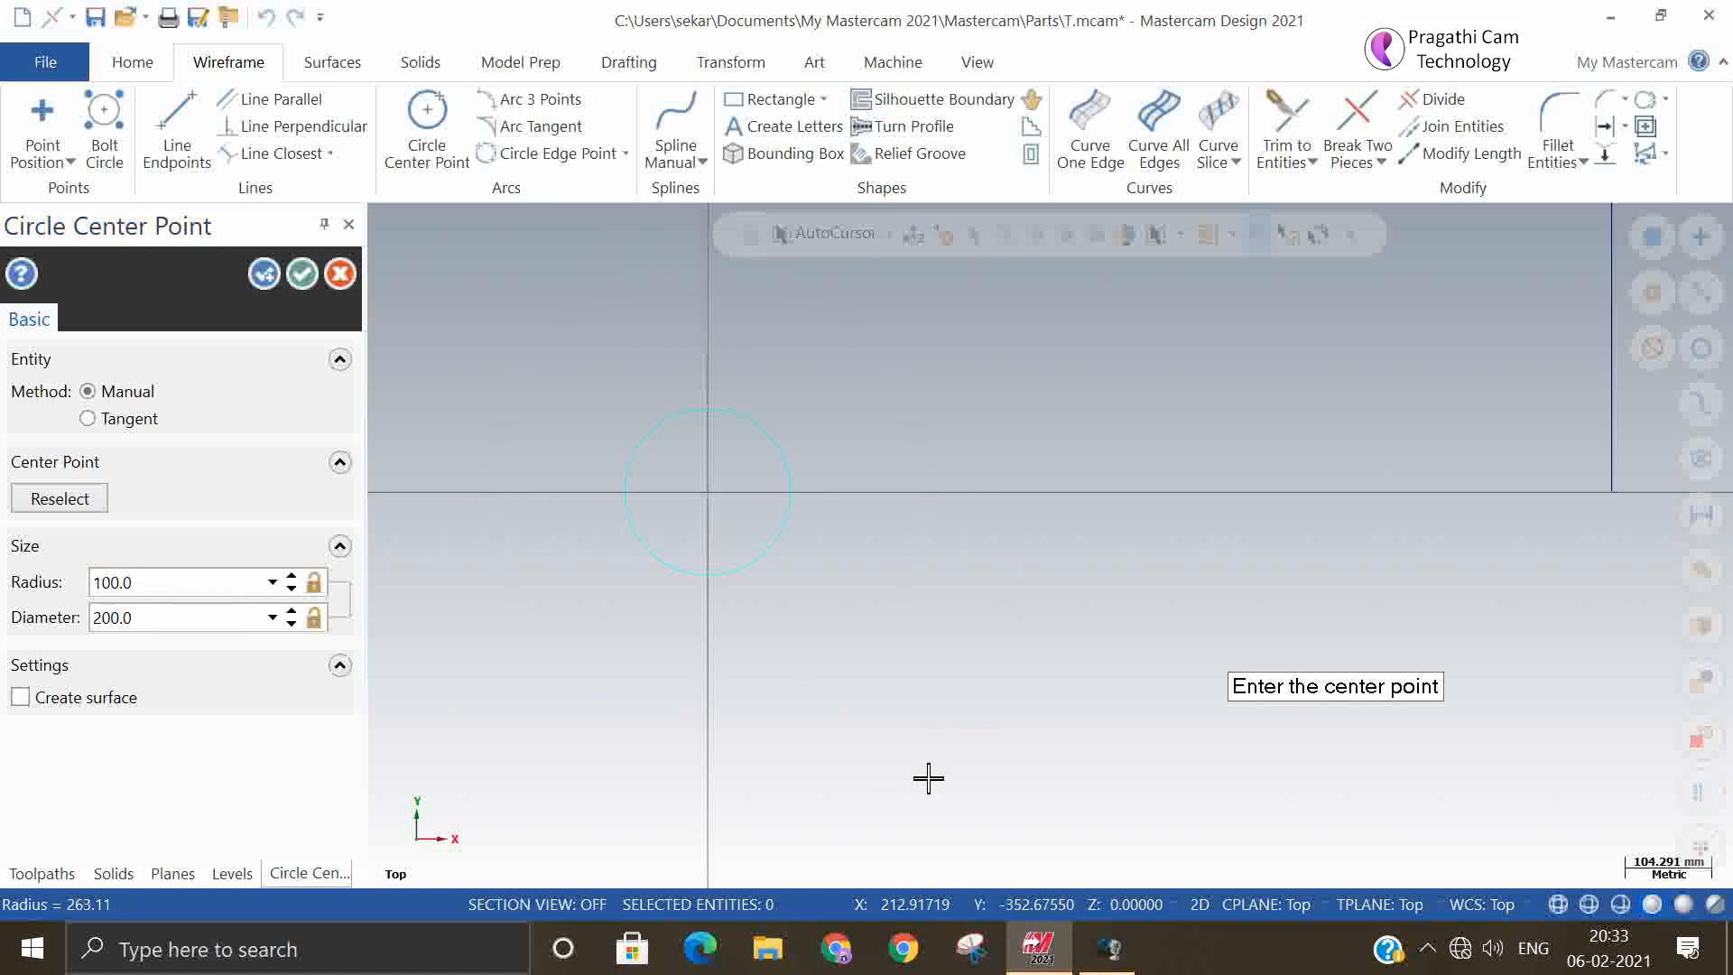
pyautogui.click(305, 276)
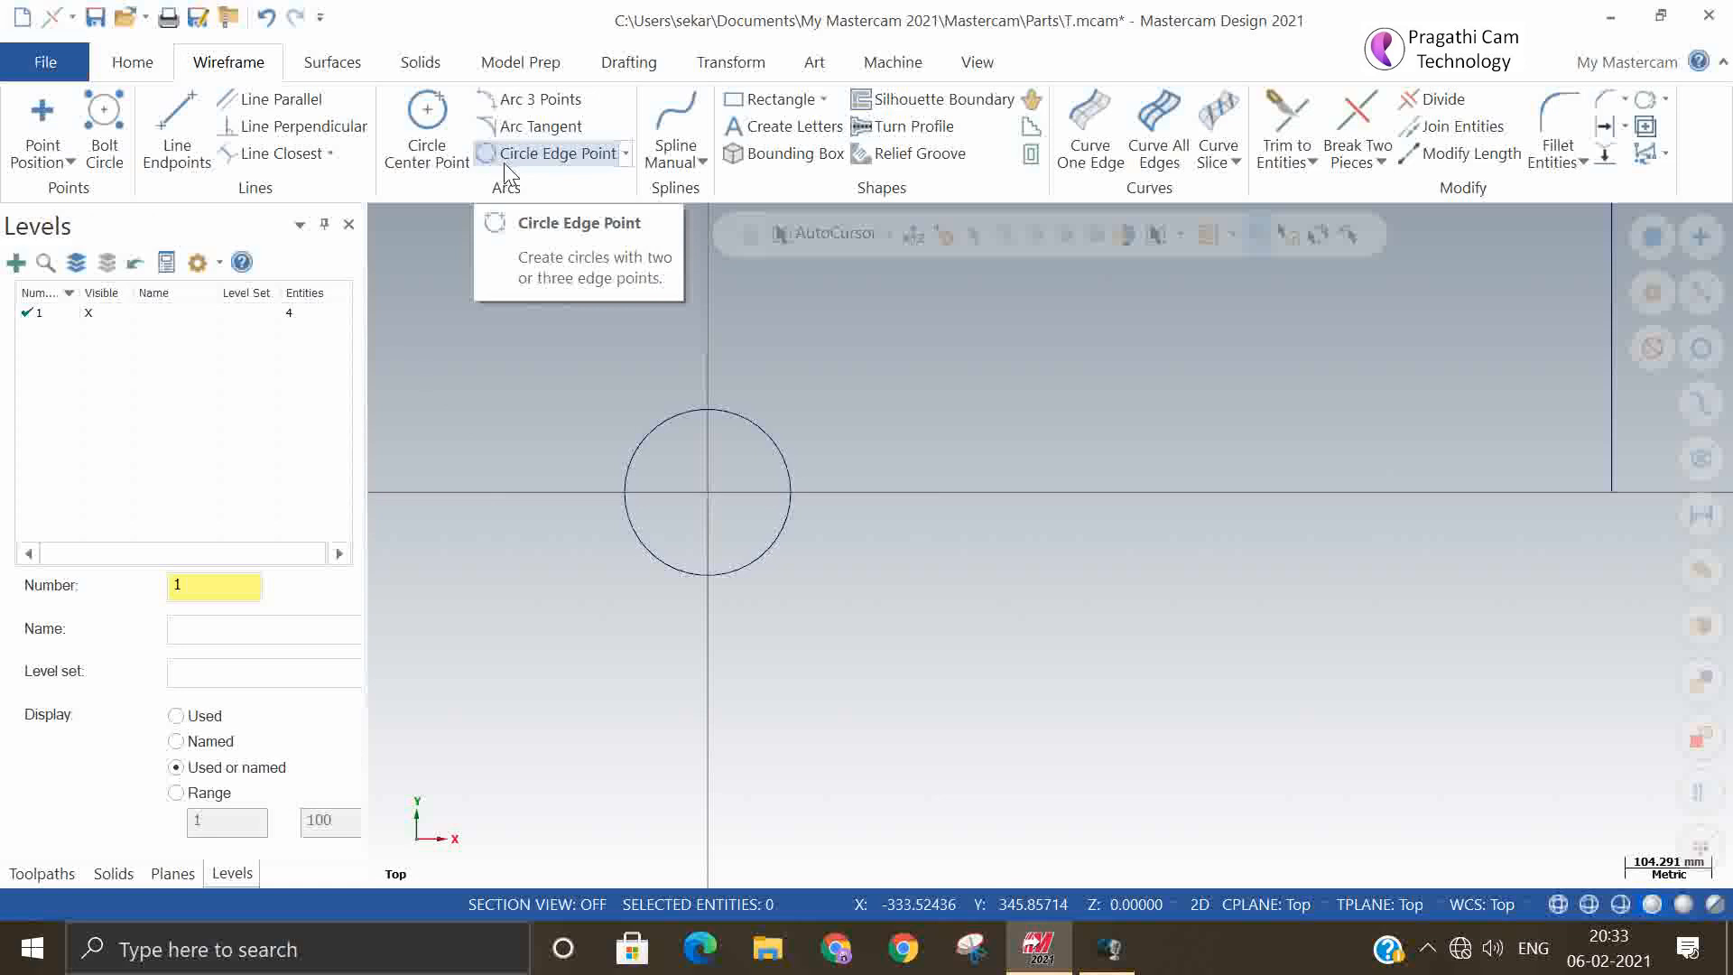
# Create a circle of about 277 mm radius with the Tangent method, centered below and right of the origin circle and tangent to it
pyautogui.click(429, 116)
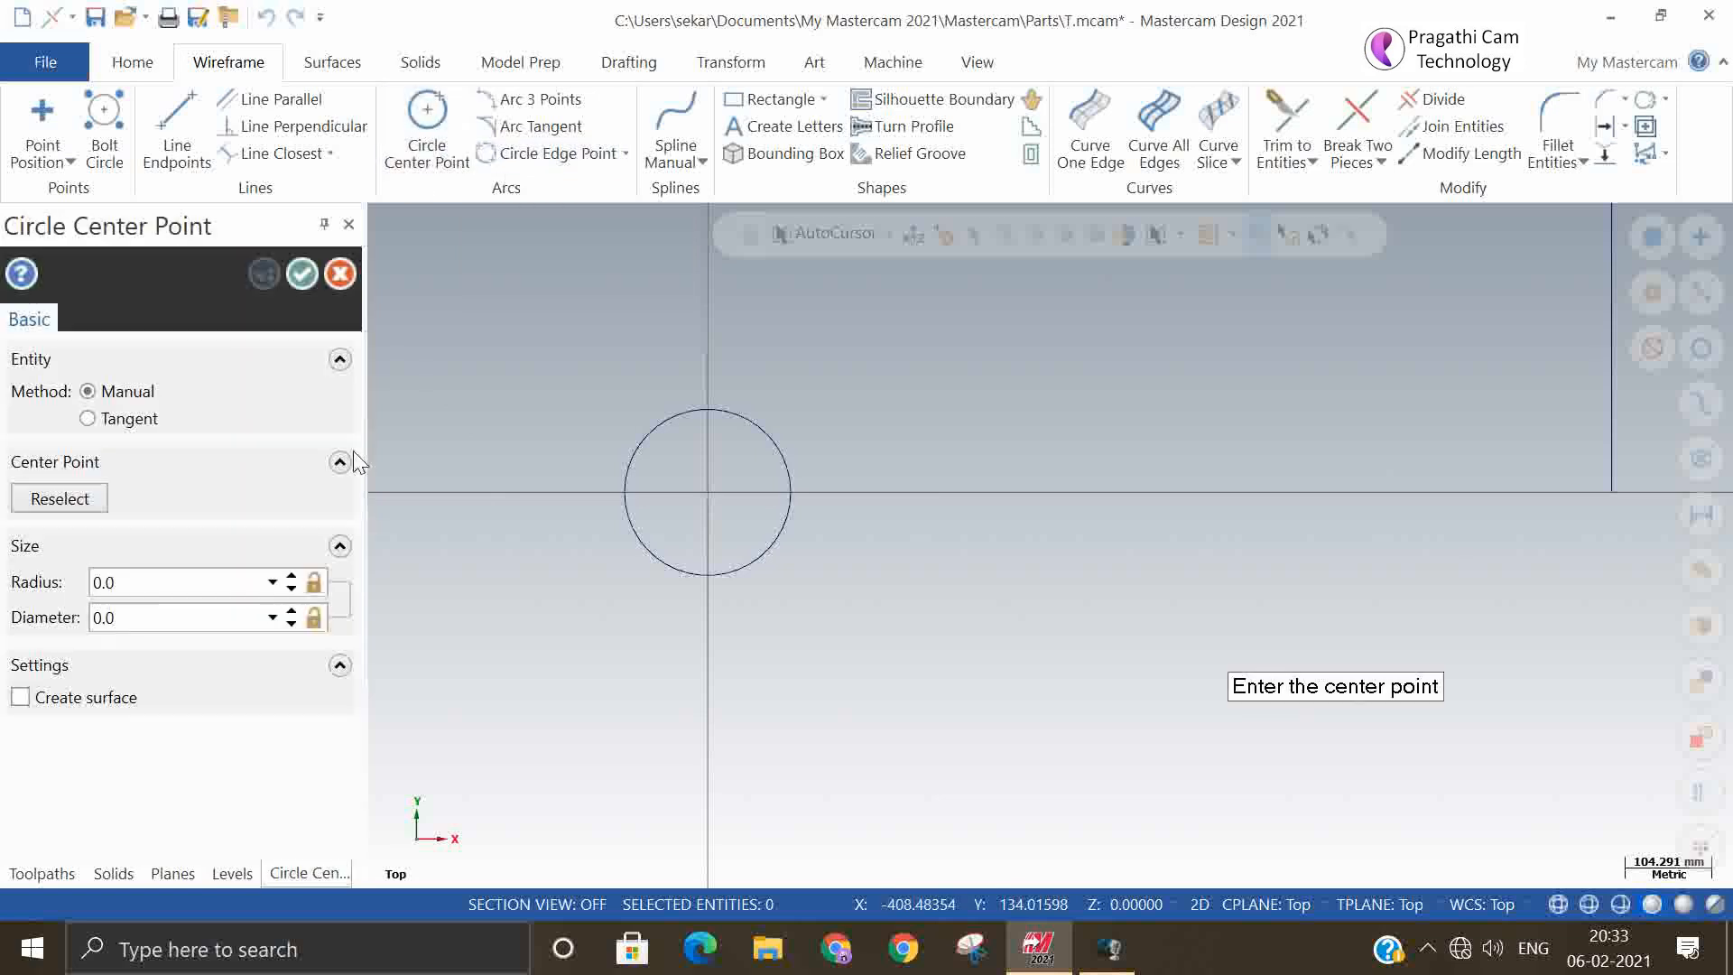
pyautogui.click(132, 419)
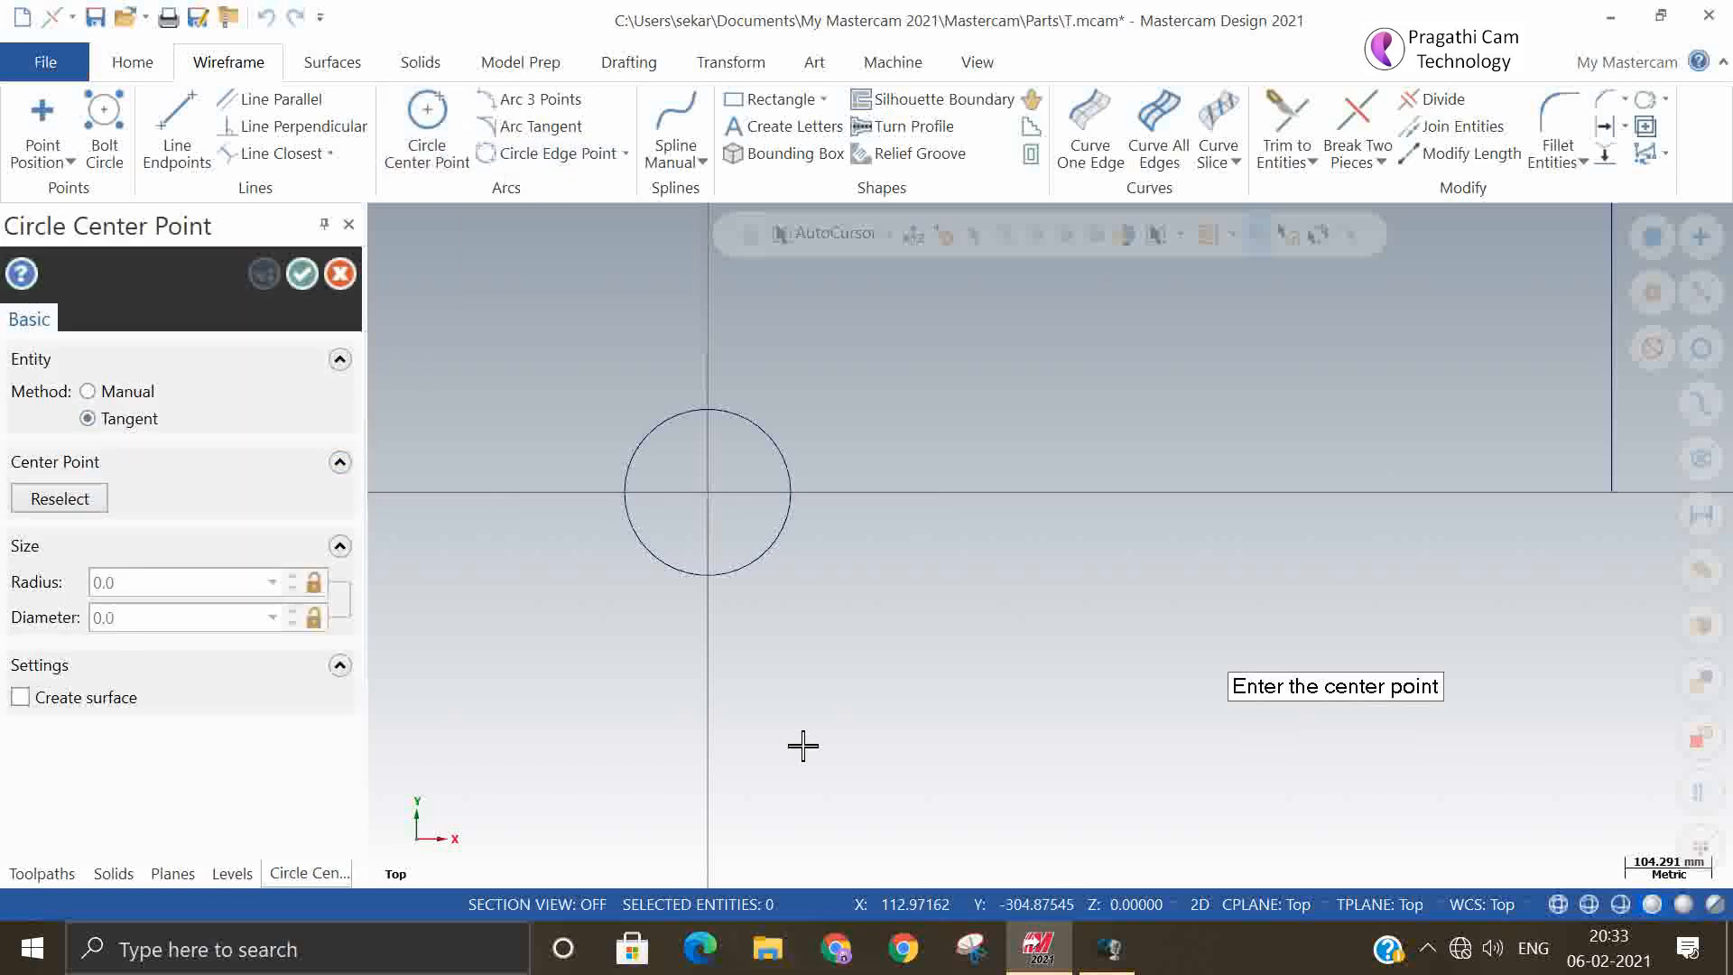
pyautogui.click(895, 740)
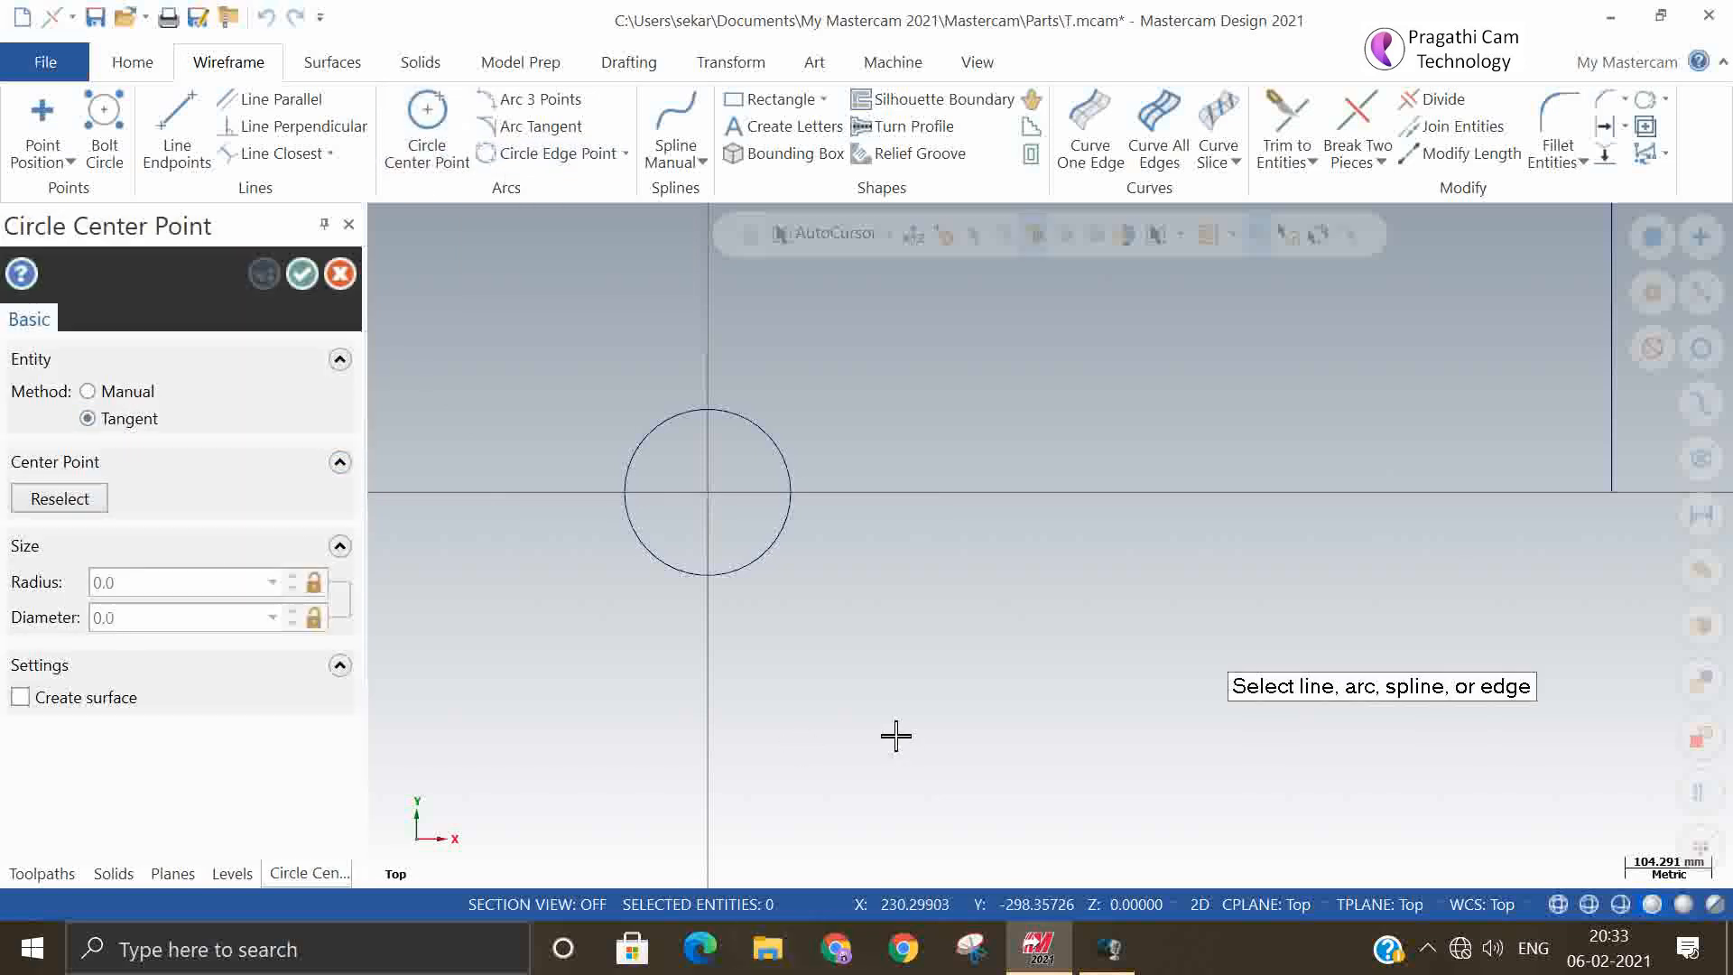
pyautogui.click(767, 565)
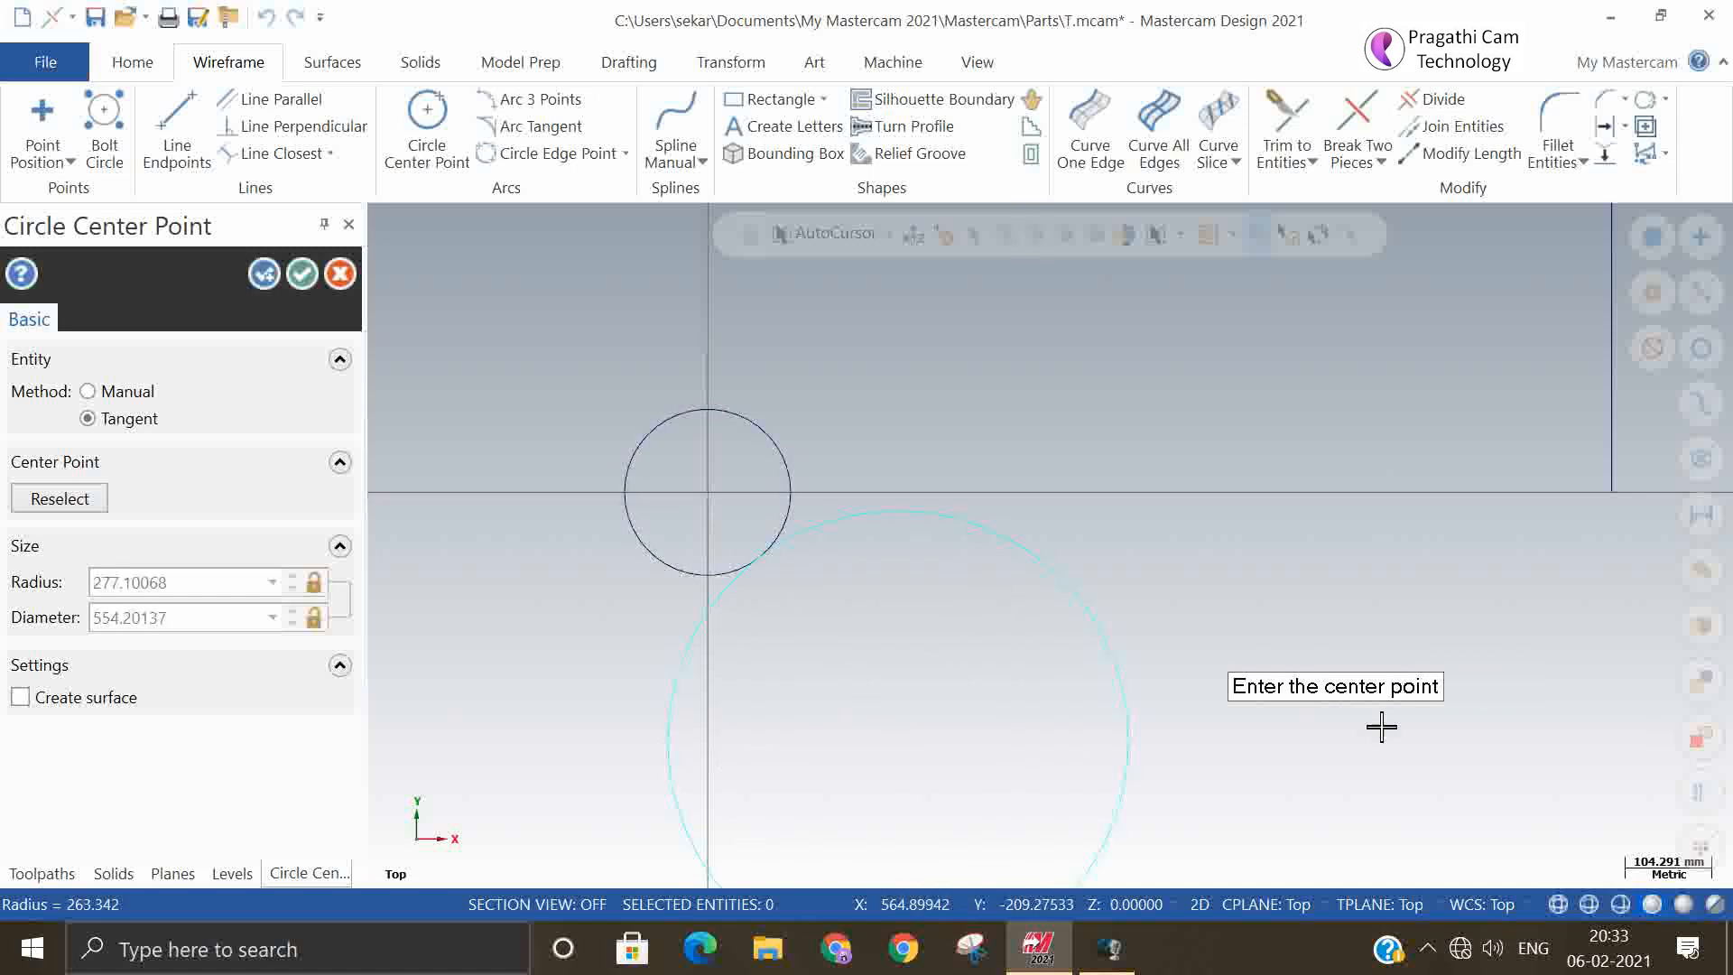
pyautogui.click(304, 275)
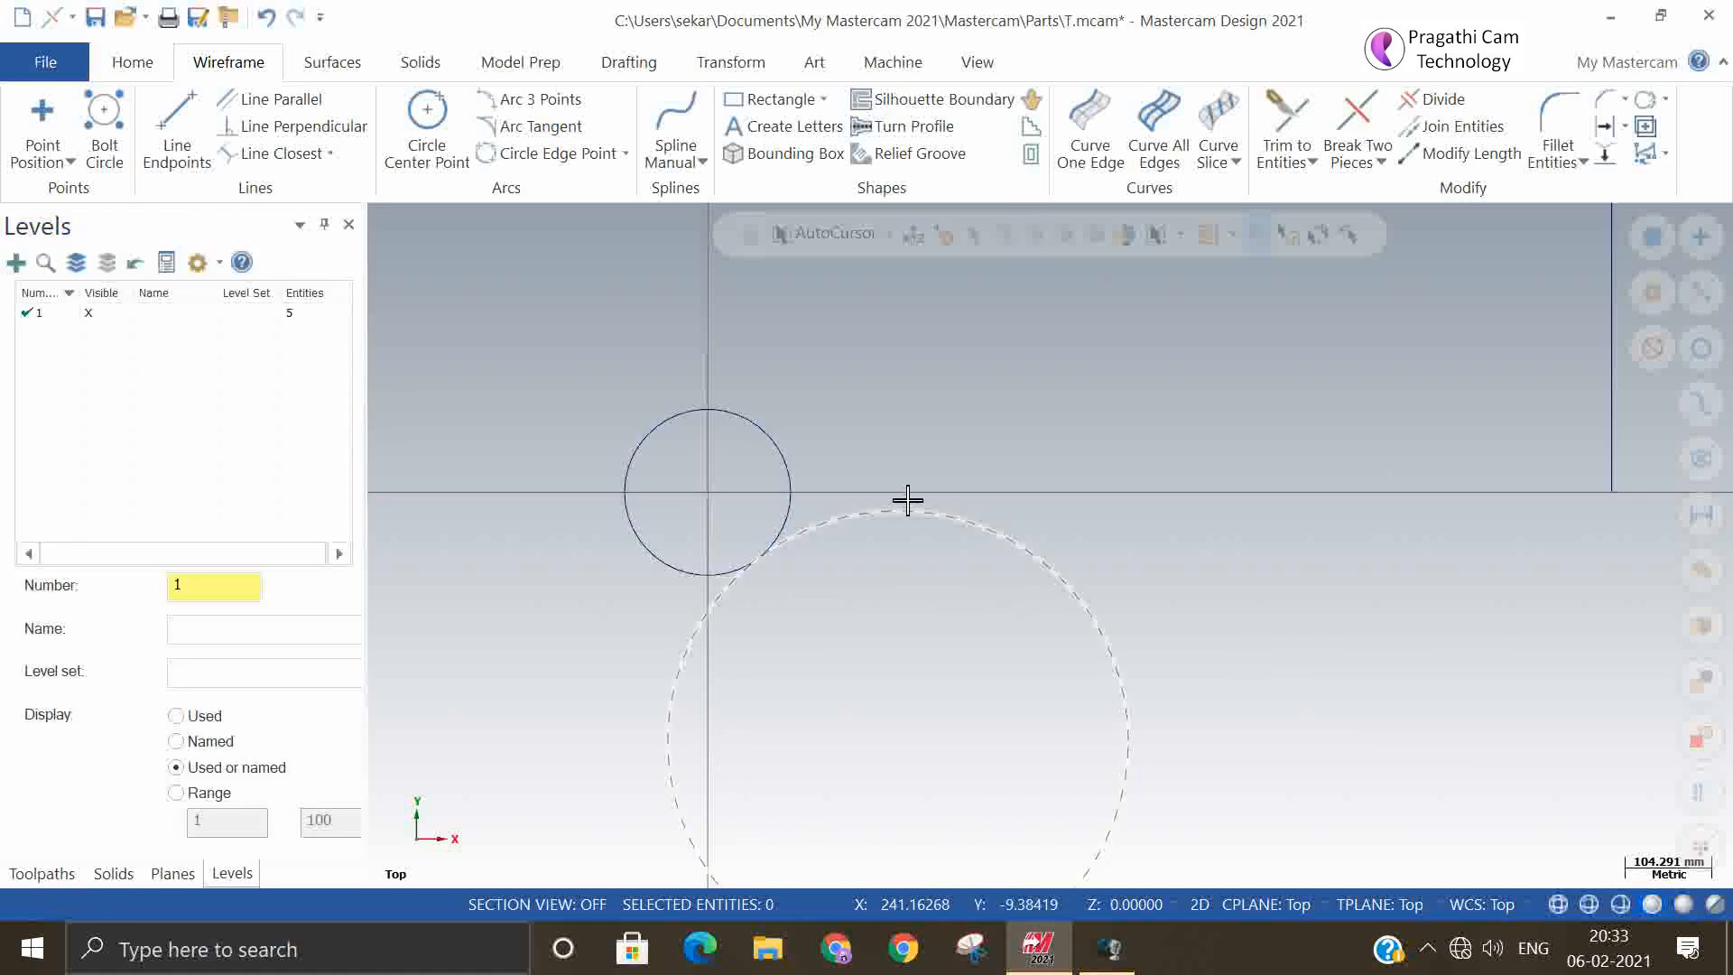
# Delete both circles and the vertical line to the right of the origin
pyautogui.scroll(-3, 907, 499)
pyautogui.click(826, 537)
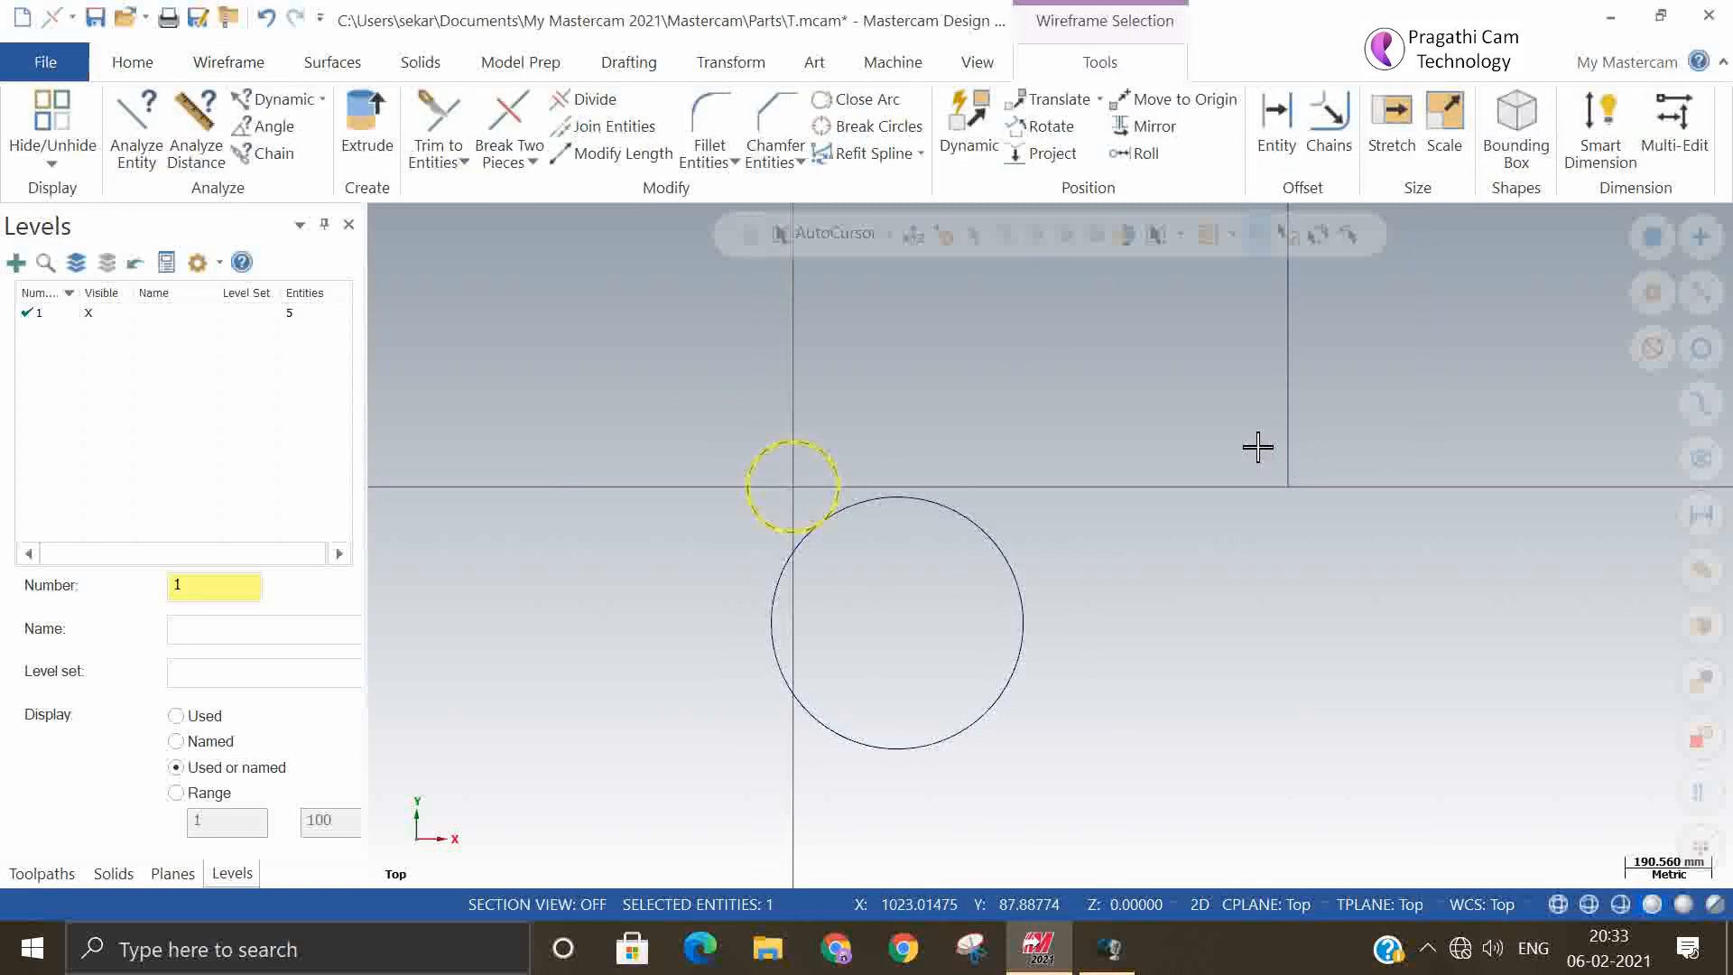
pyautogui.click(1286, 437)
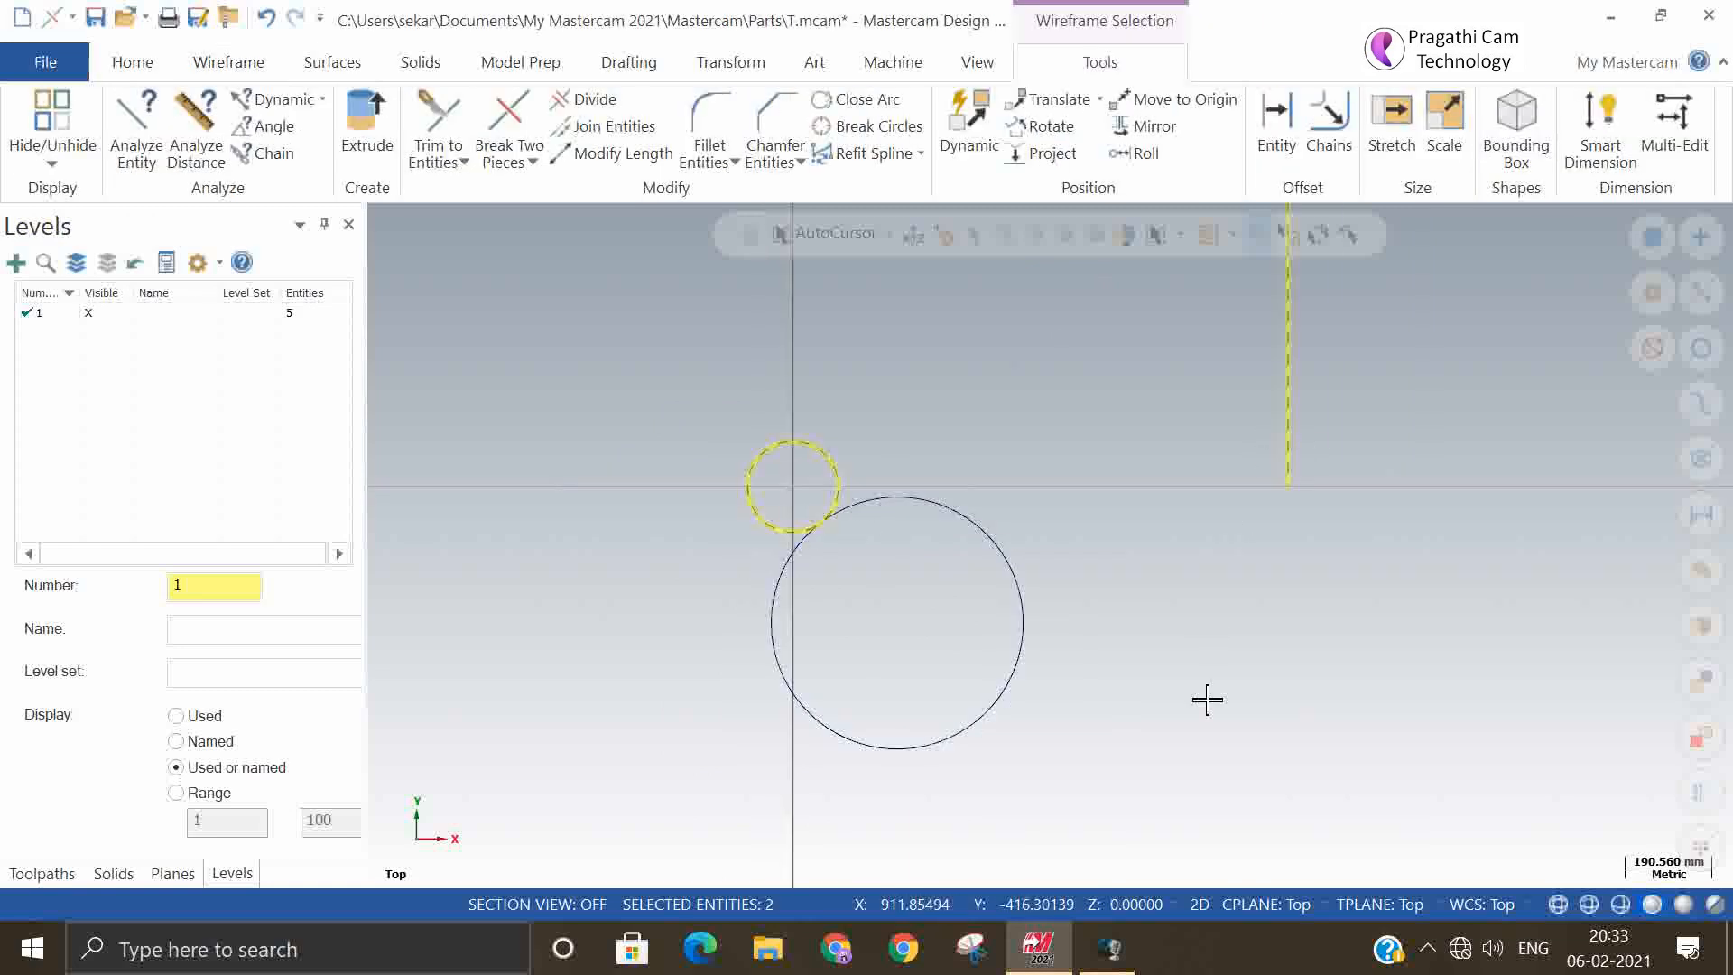
pyautogui.click(1008, 648)
pyautogui.press('Delete')
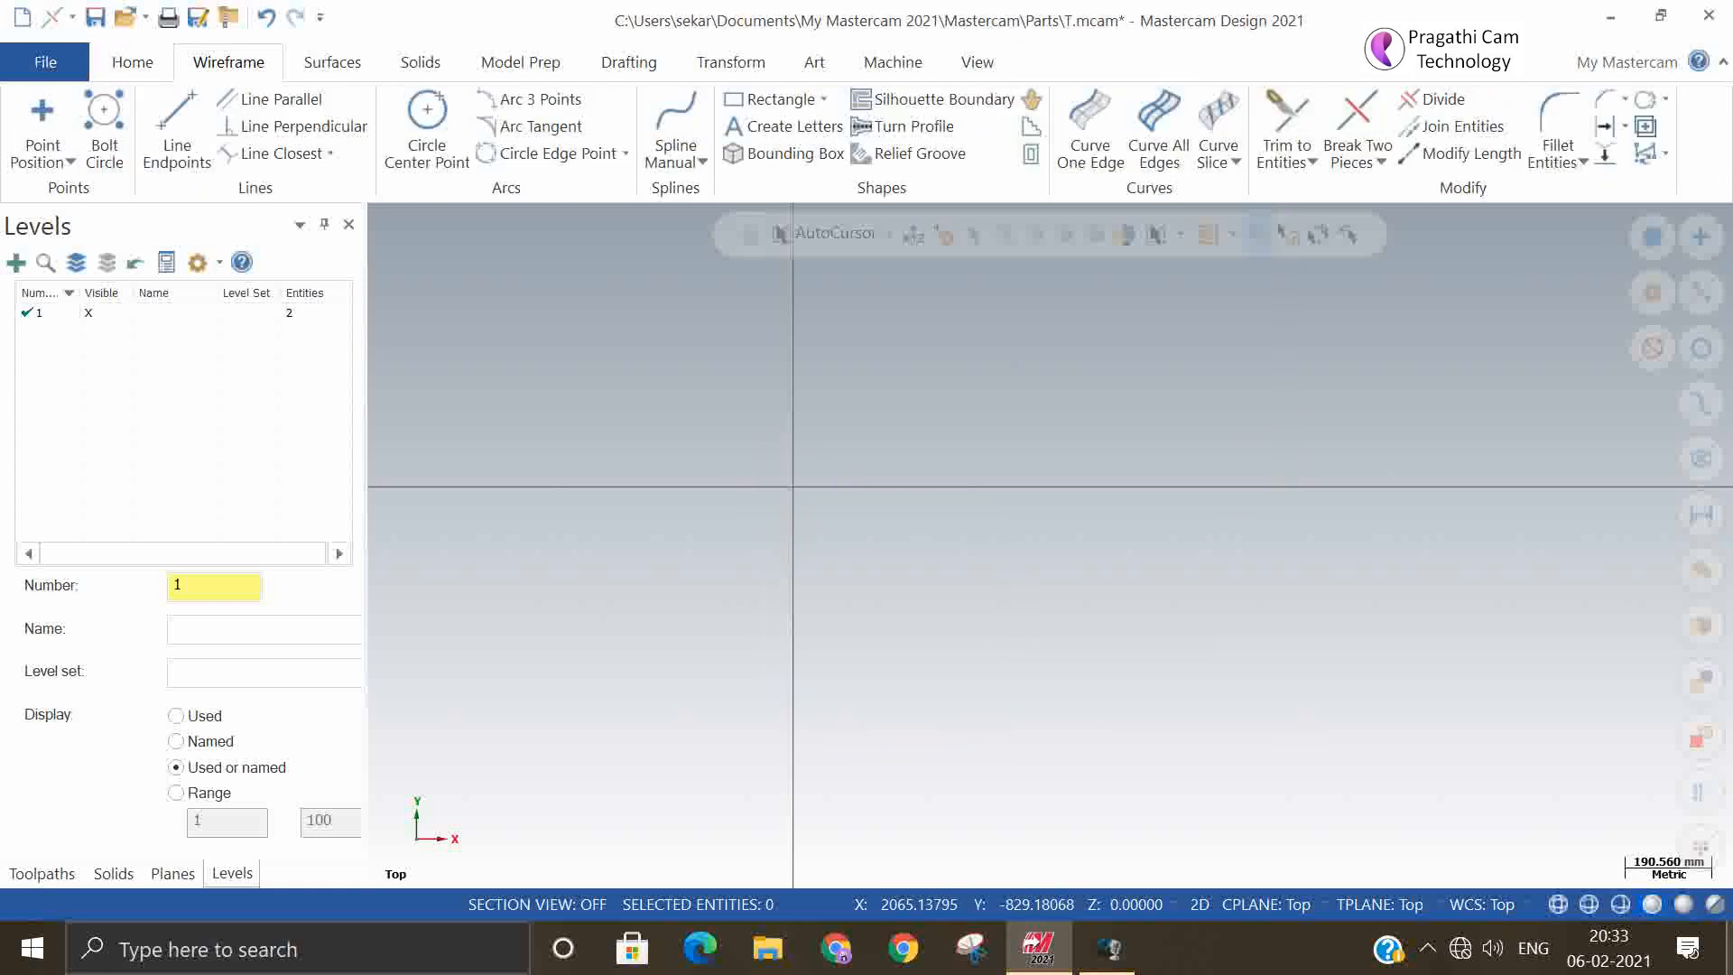
# Create a wide arc above the X axis, right of the origin, using Arc 3 Points with the Point method
pyautogui.click(512, 106)
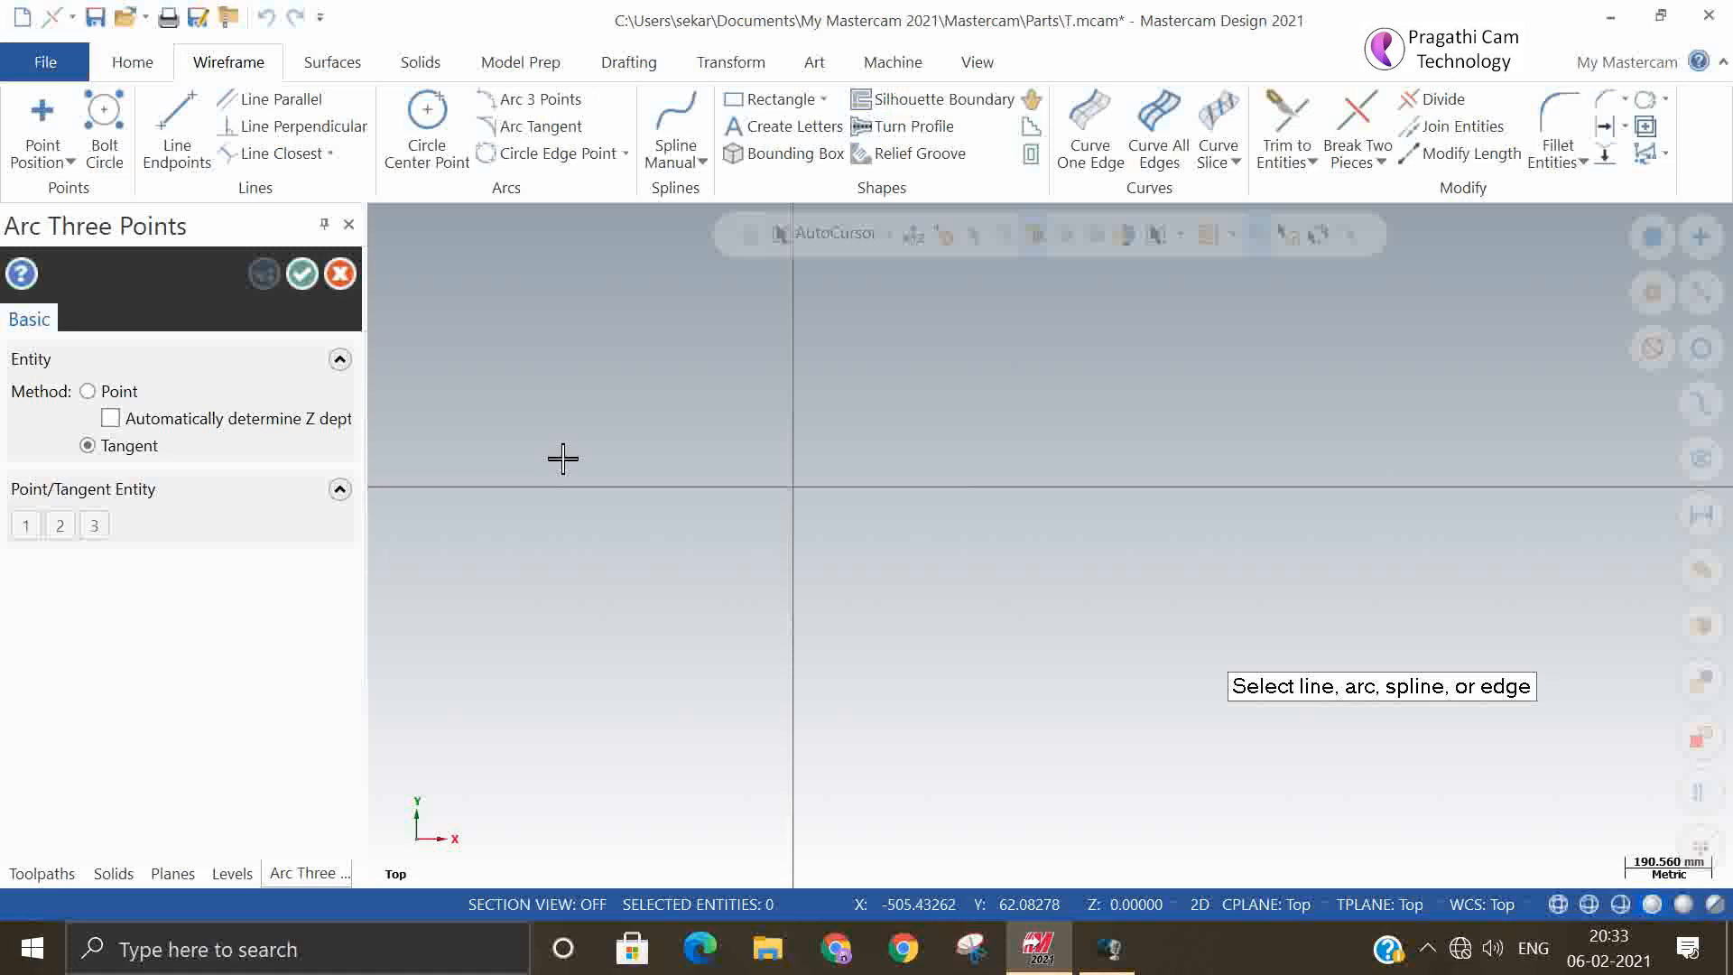
pyautogui.click(89, 391)
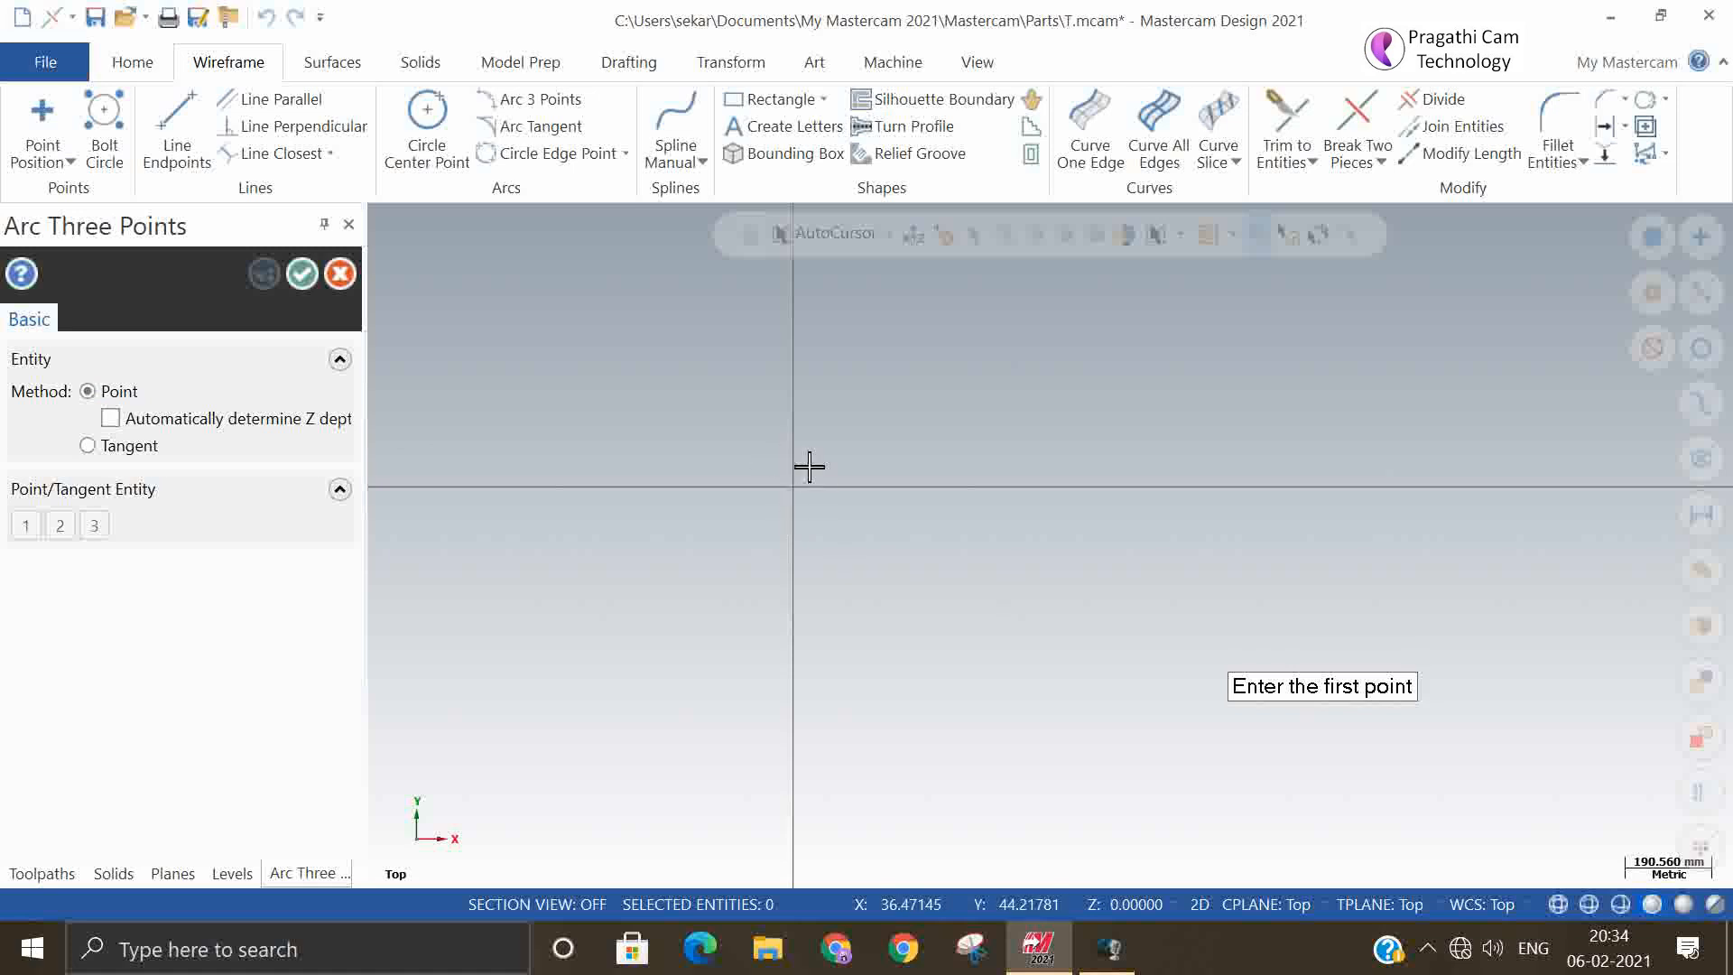
pyautogui.click(836, 421)
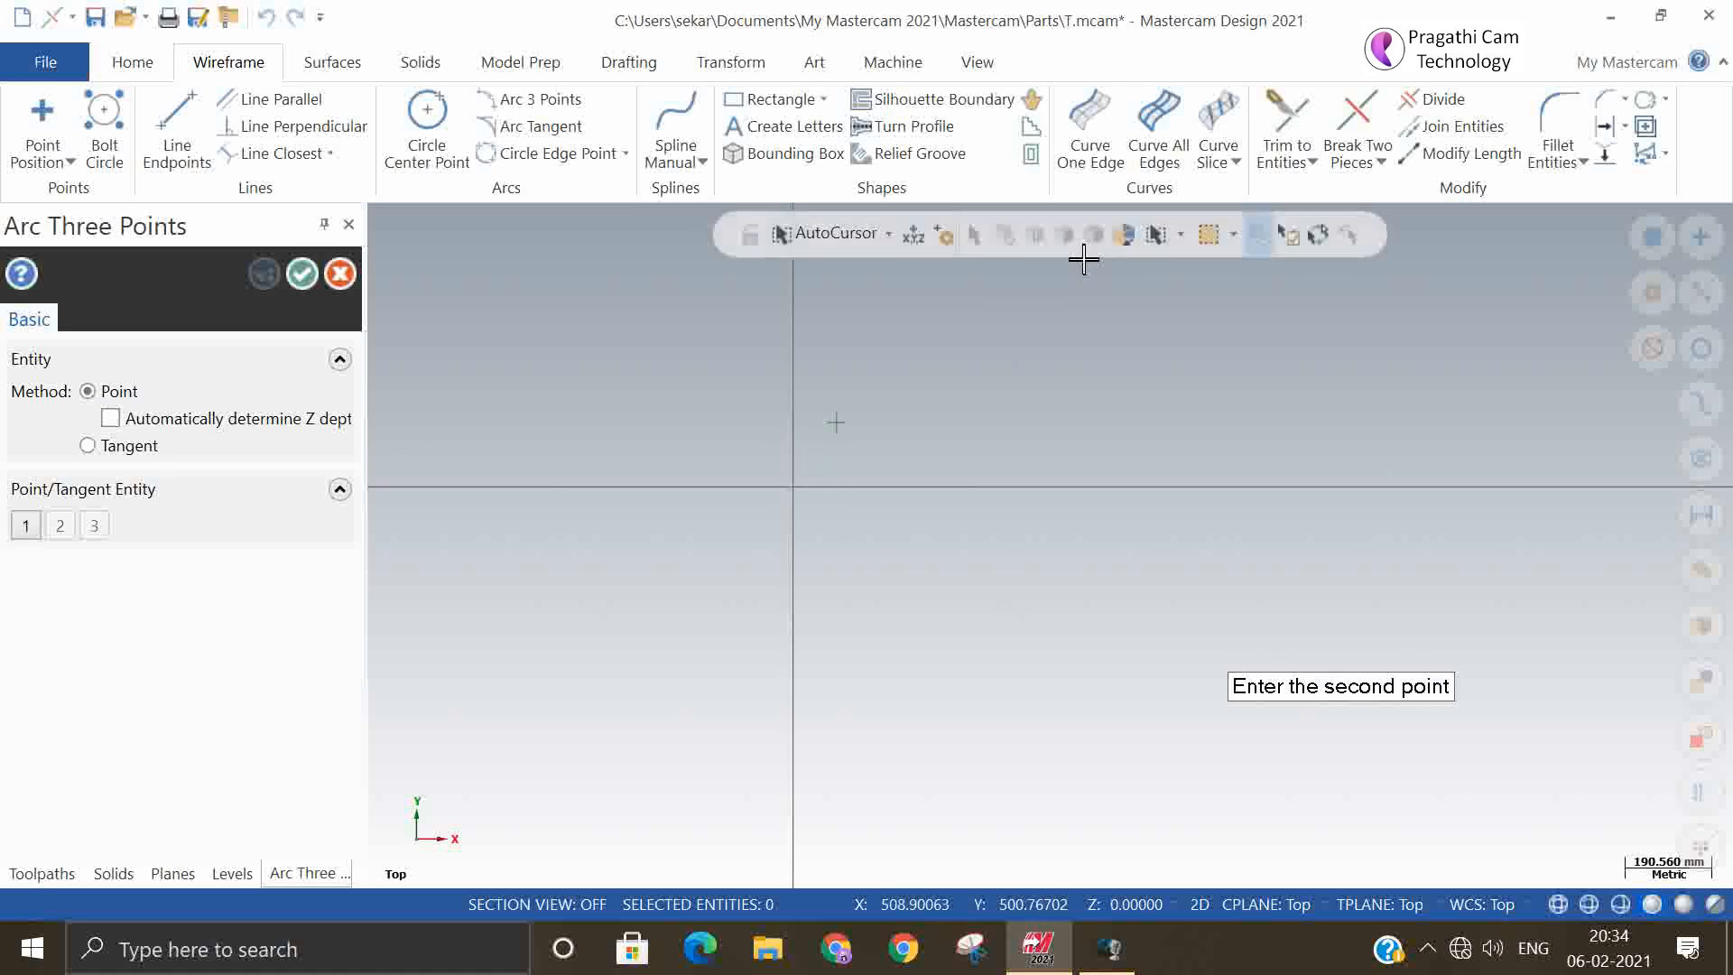
pyautogui.click(1121, 278)
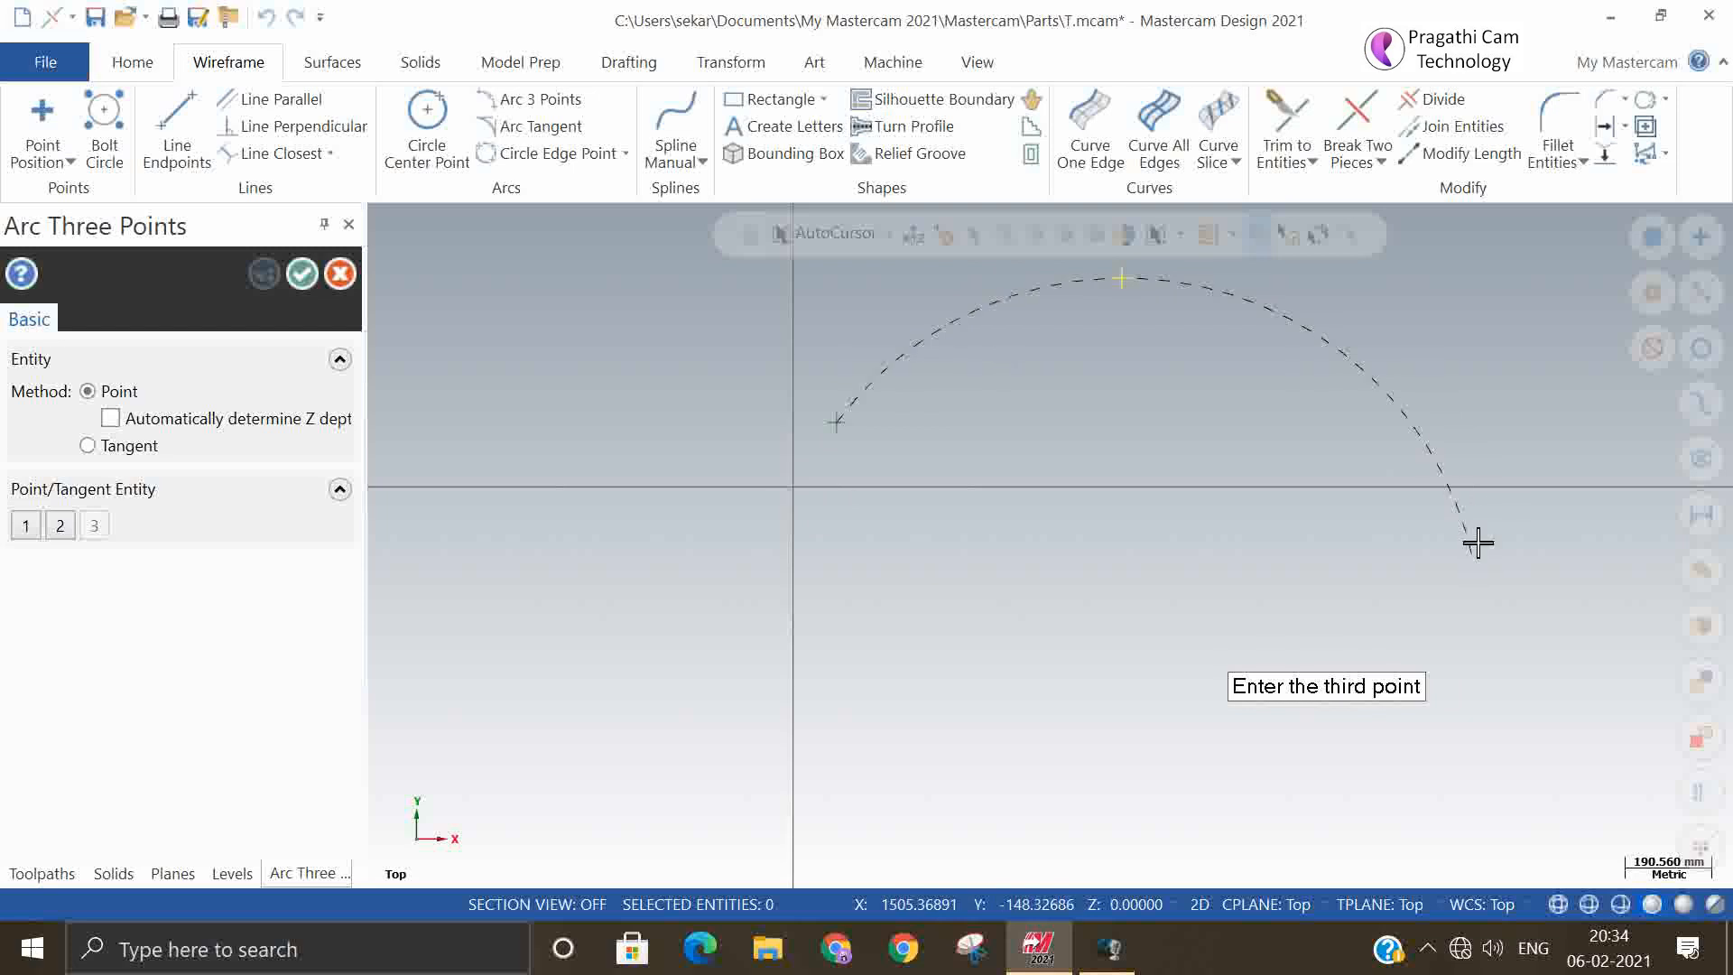
pyautogui.click(1481, 443)
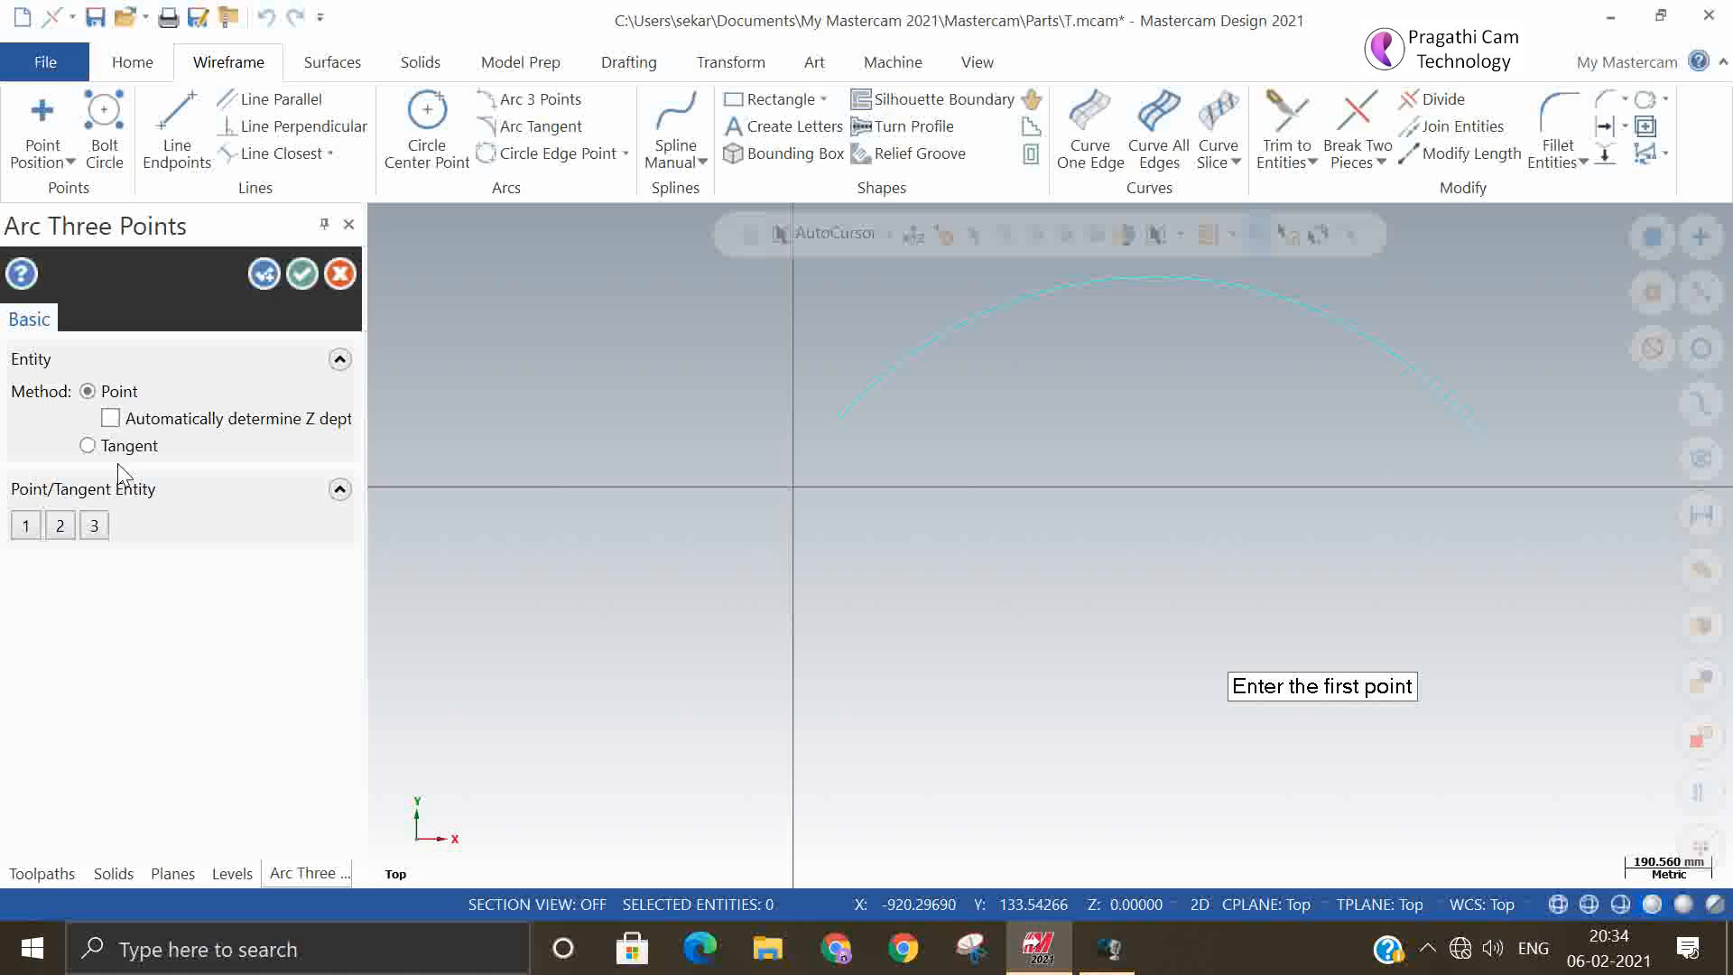
pyautogui.click(302, 274)
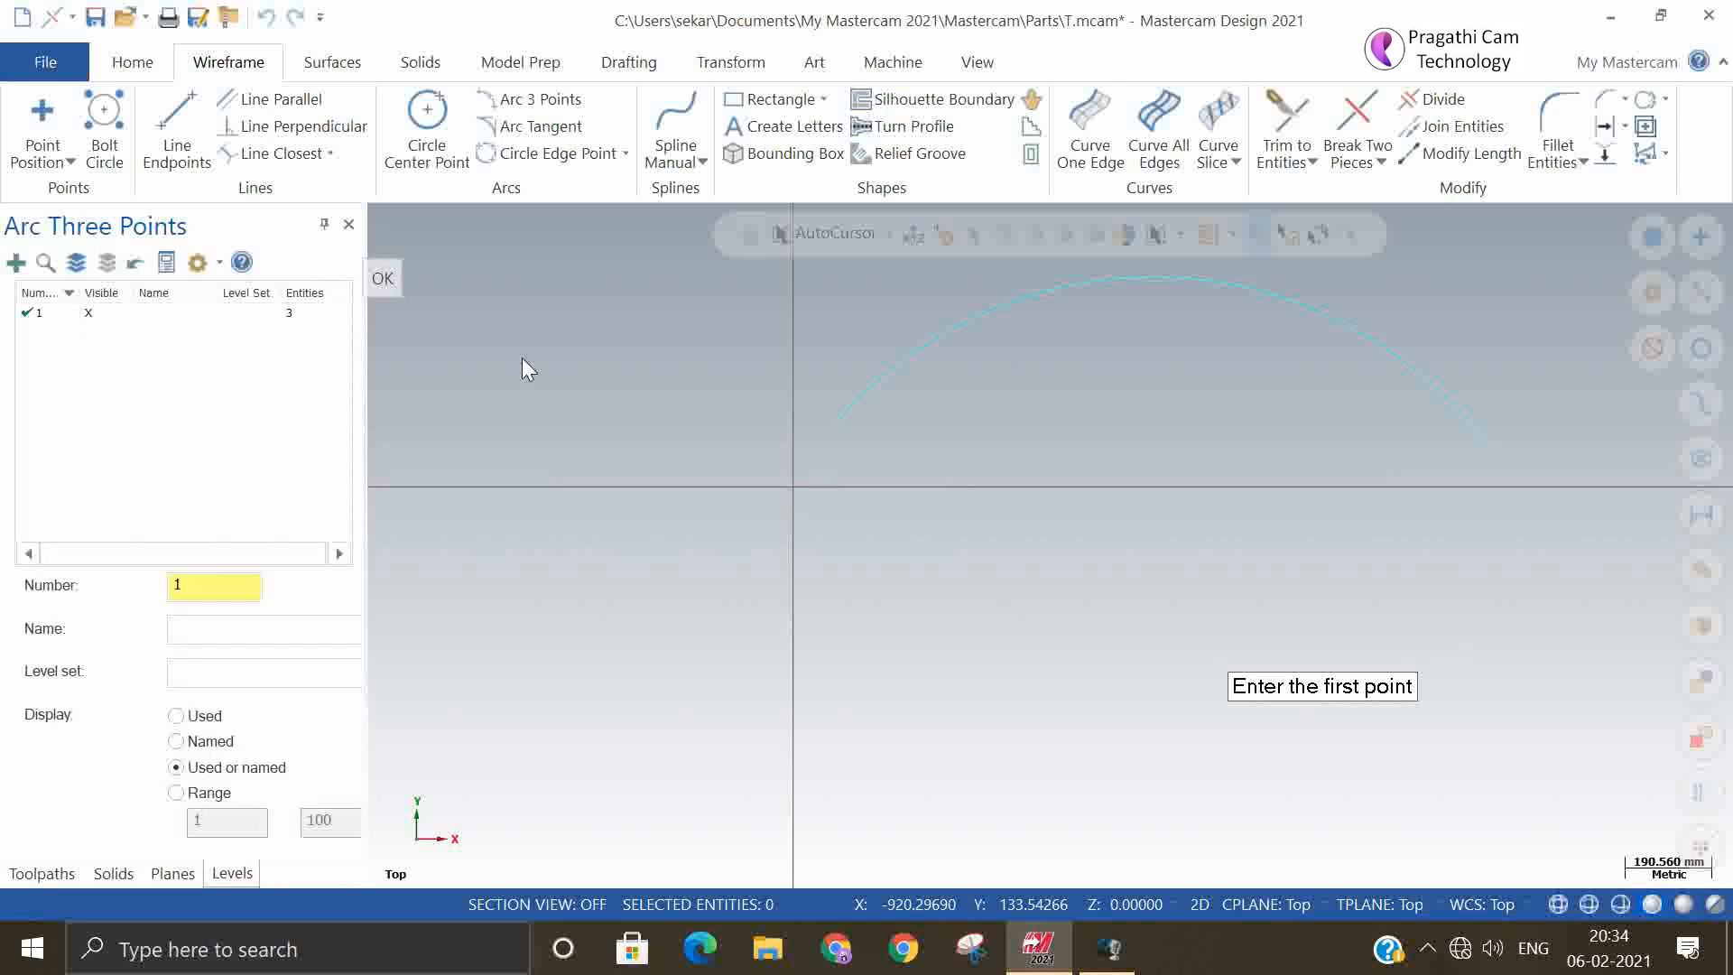
# Delete the three-point arc above the X axis
pyautogui.click(894, 377)
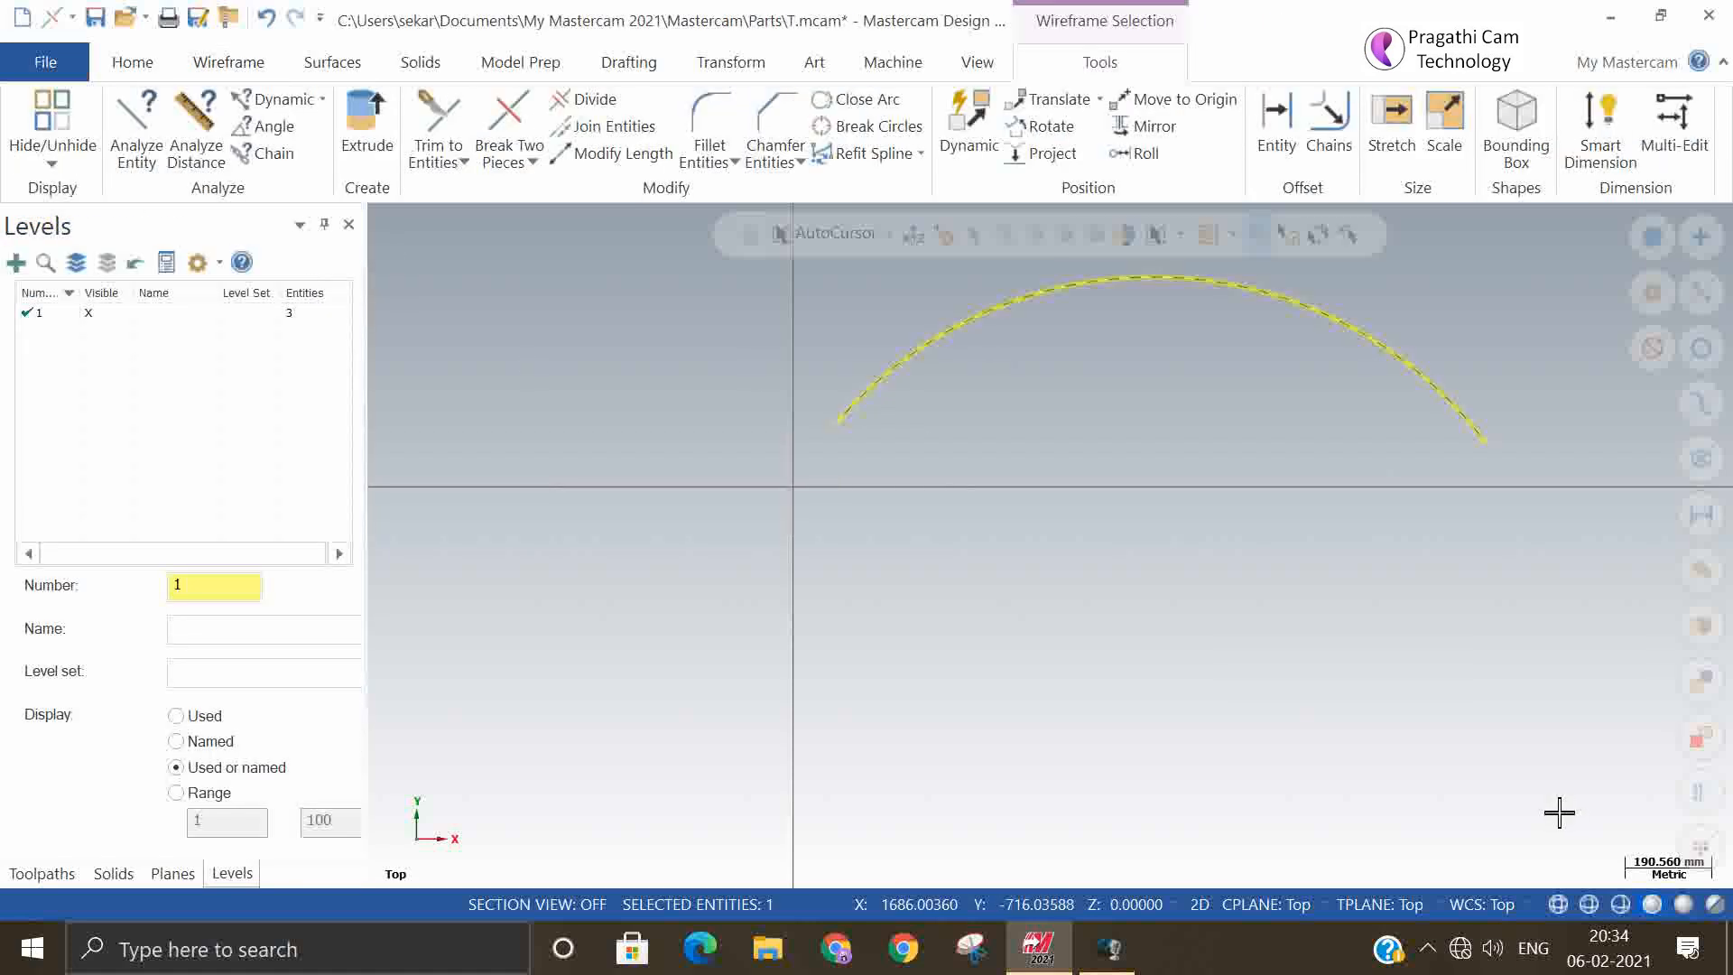
pyautogui.press('Delete')
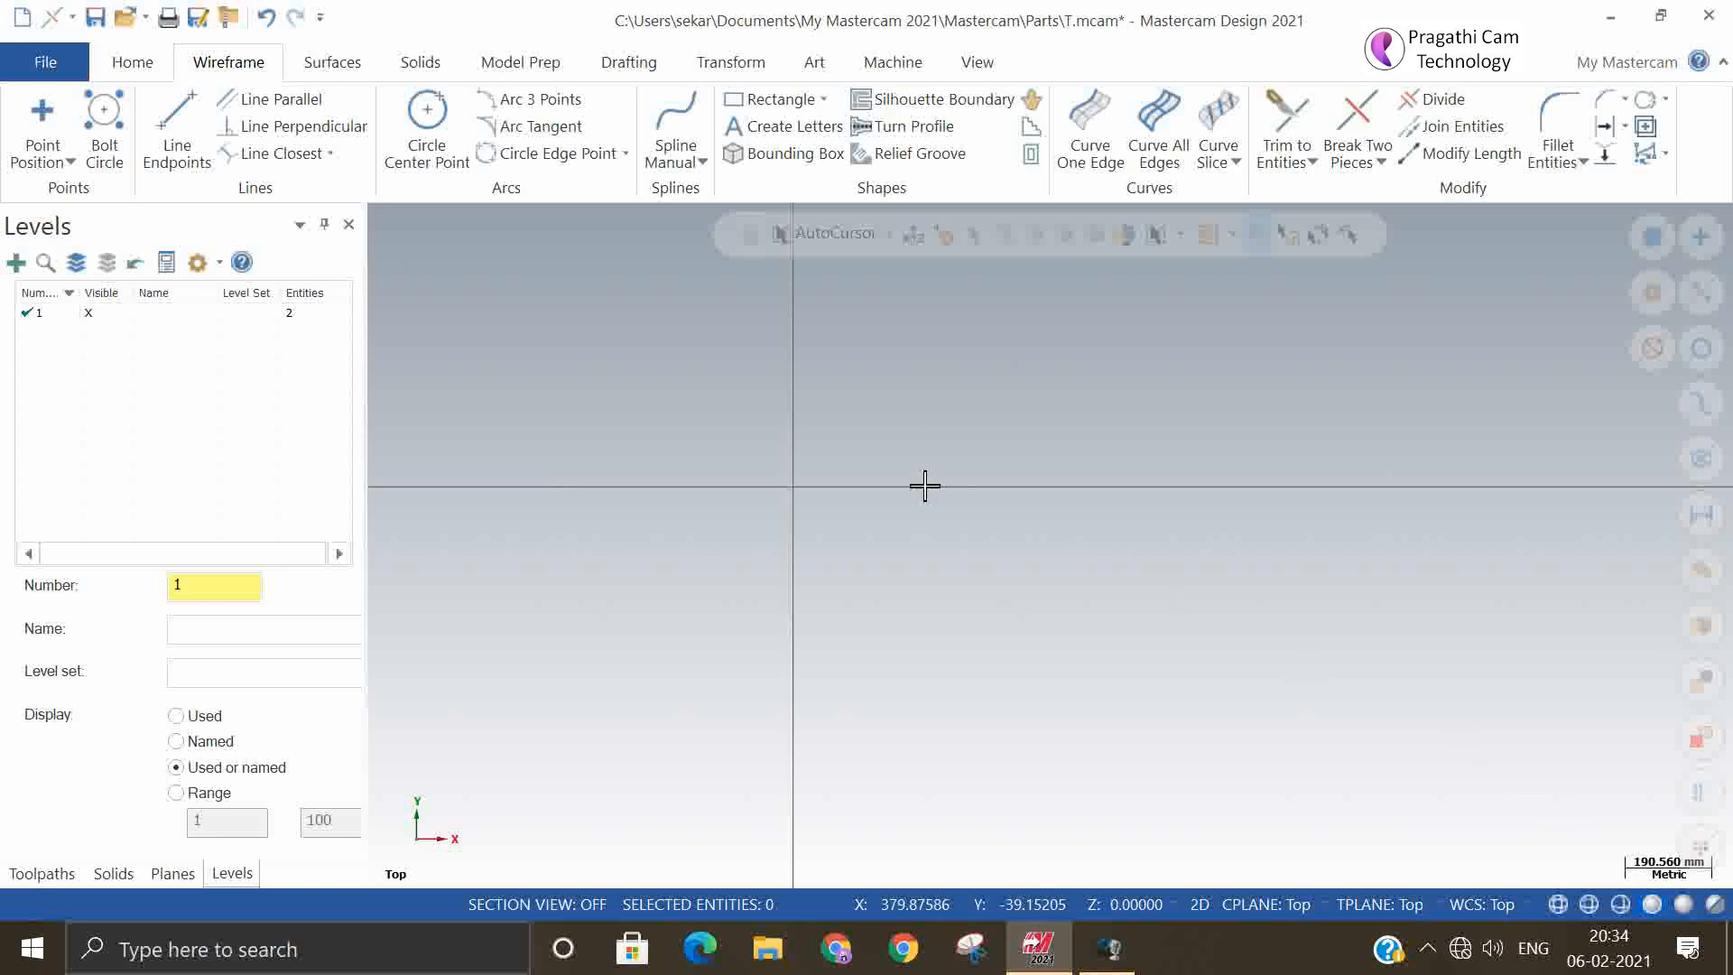
# Draw two slanted freeform lines right of the origin, the right one about 750 mm long, and a shallow sloping line crossing both near their upper ends
pyautogui.click(181, 135)
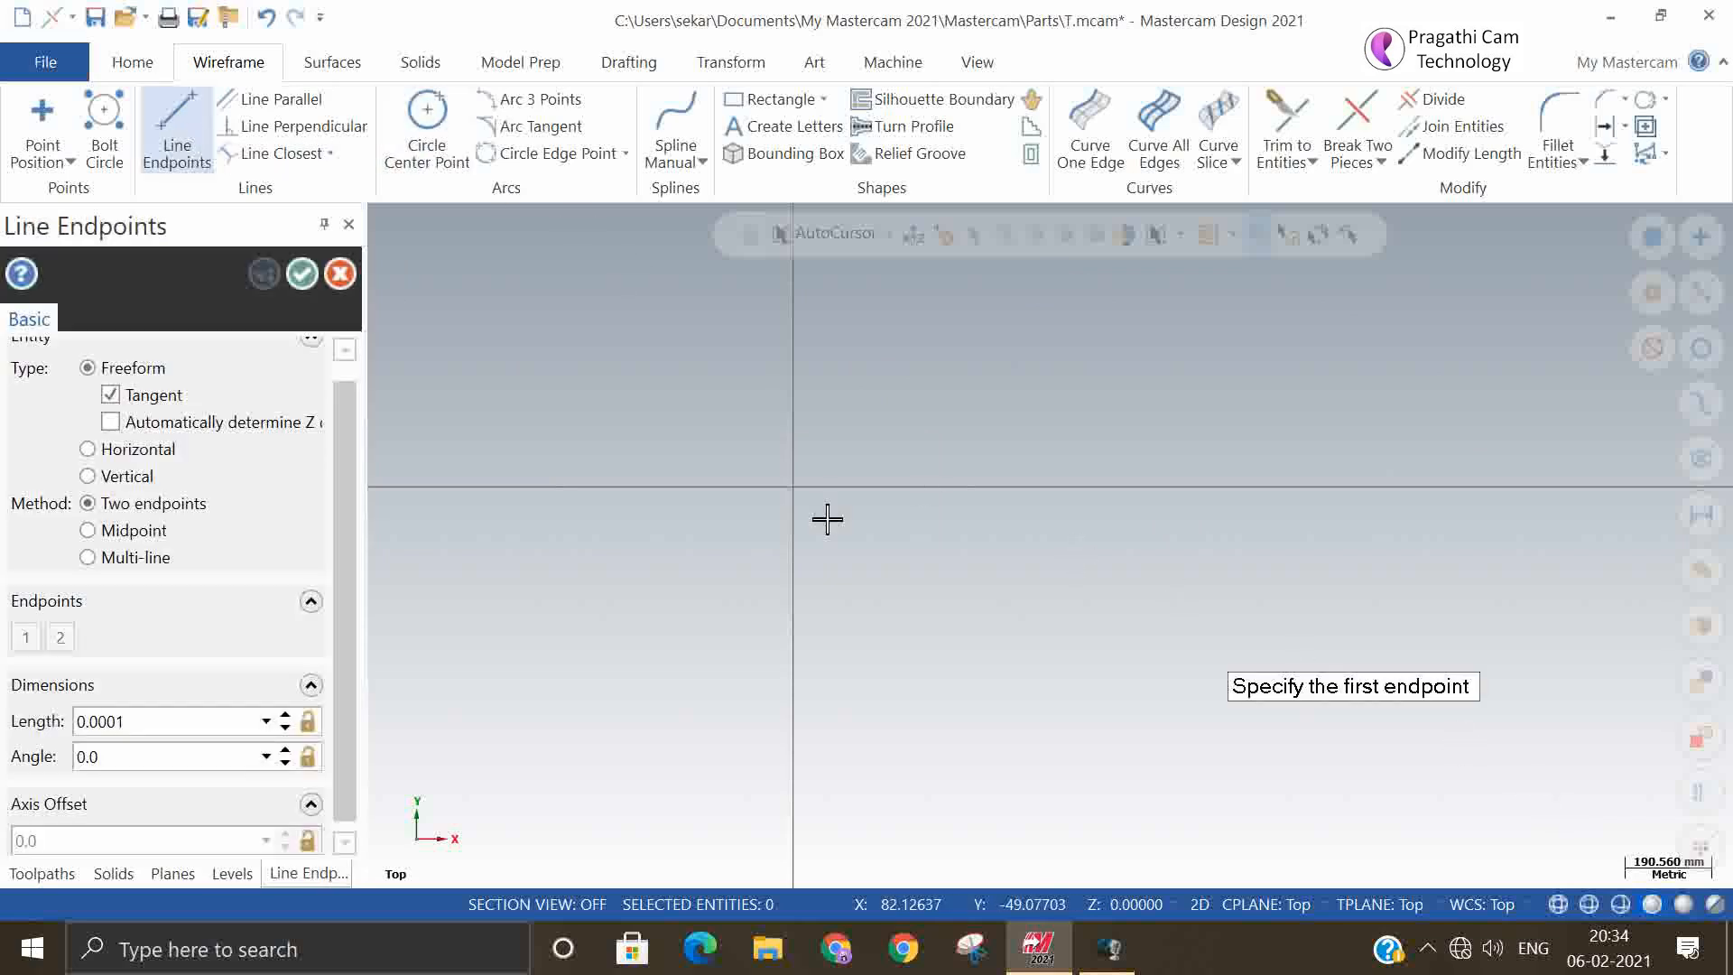
pyautogui.click(815, 576)
pyautogui.click(925, 383)
pyautogui.click(905, 413)
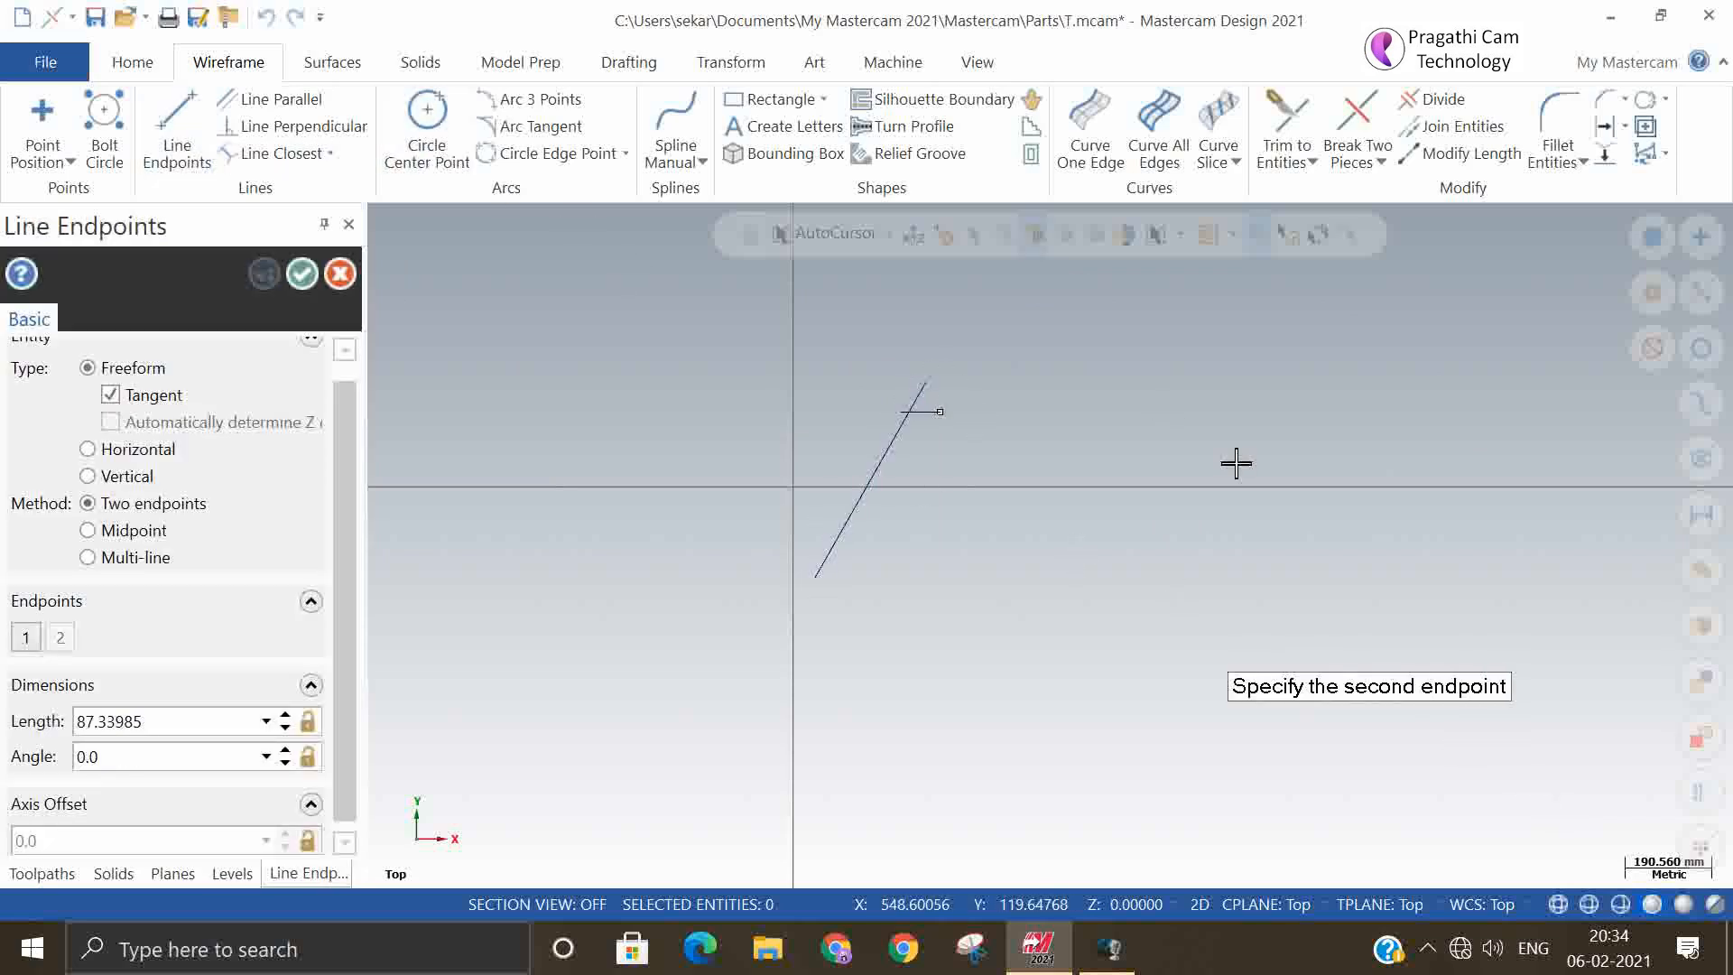
pyautogui.click(1283, 467)
pyautogui.click(1223, 402)
pyautogui.click(1061, 693)
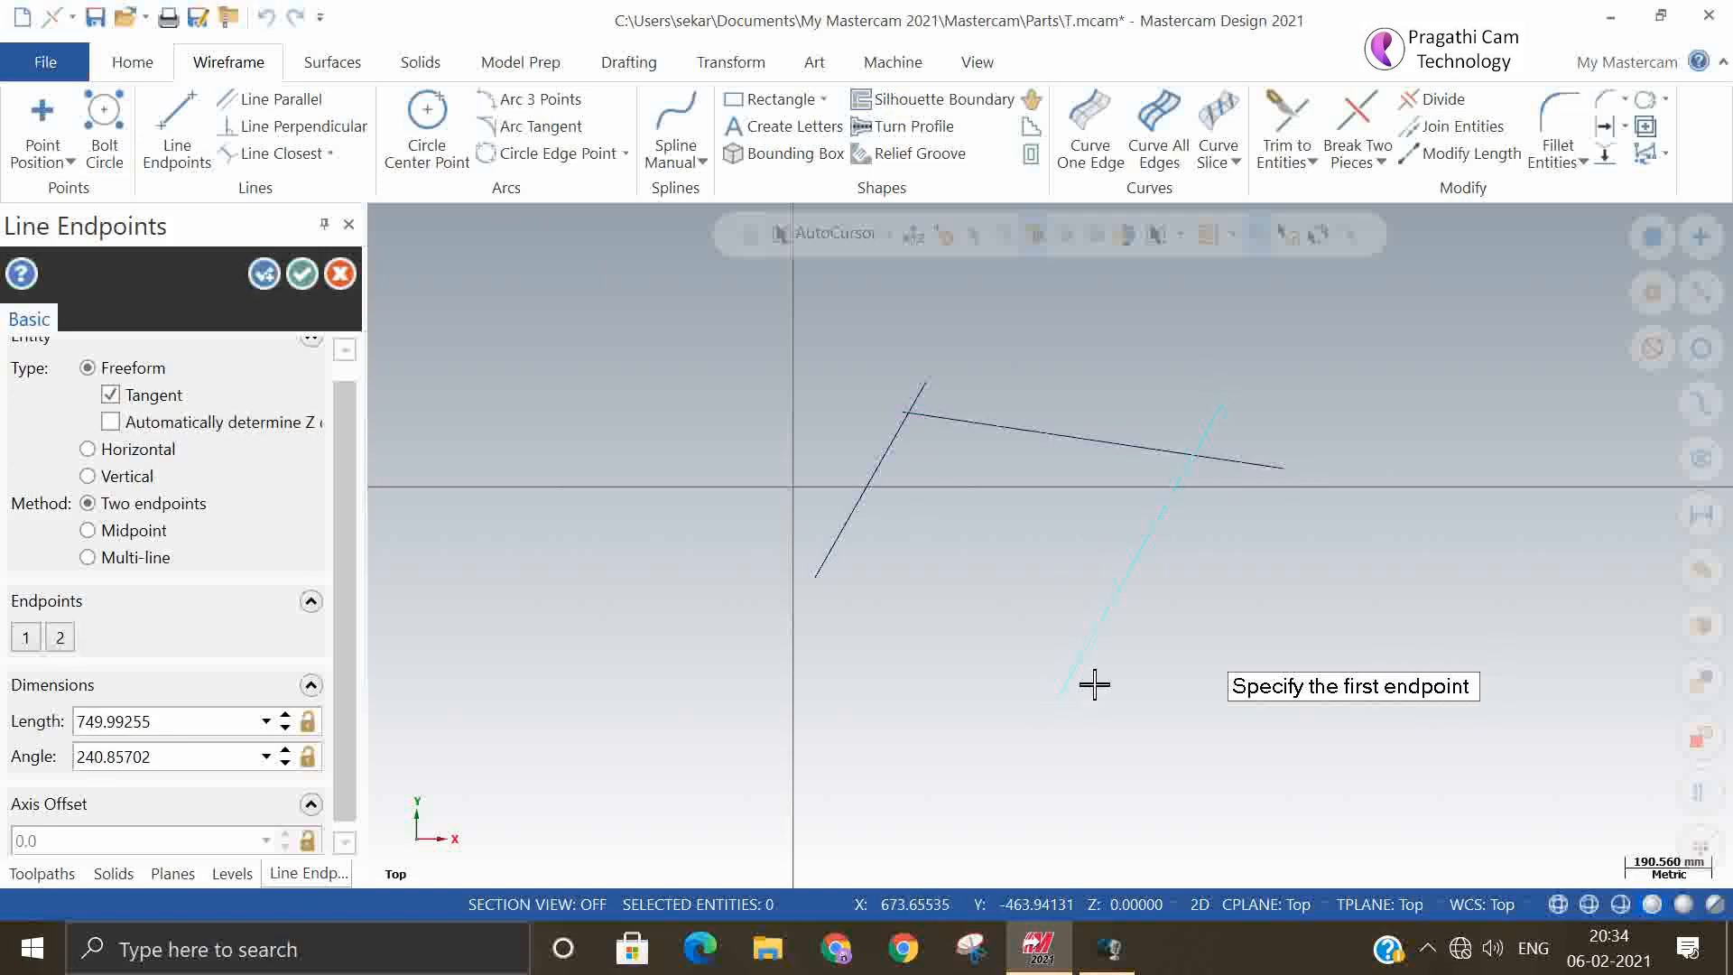
pyautogui.click(305, 275)
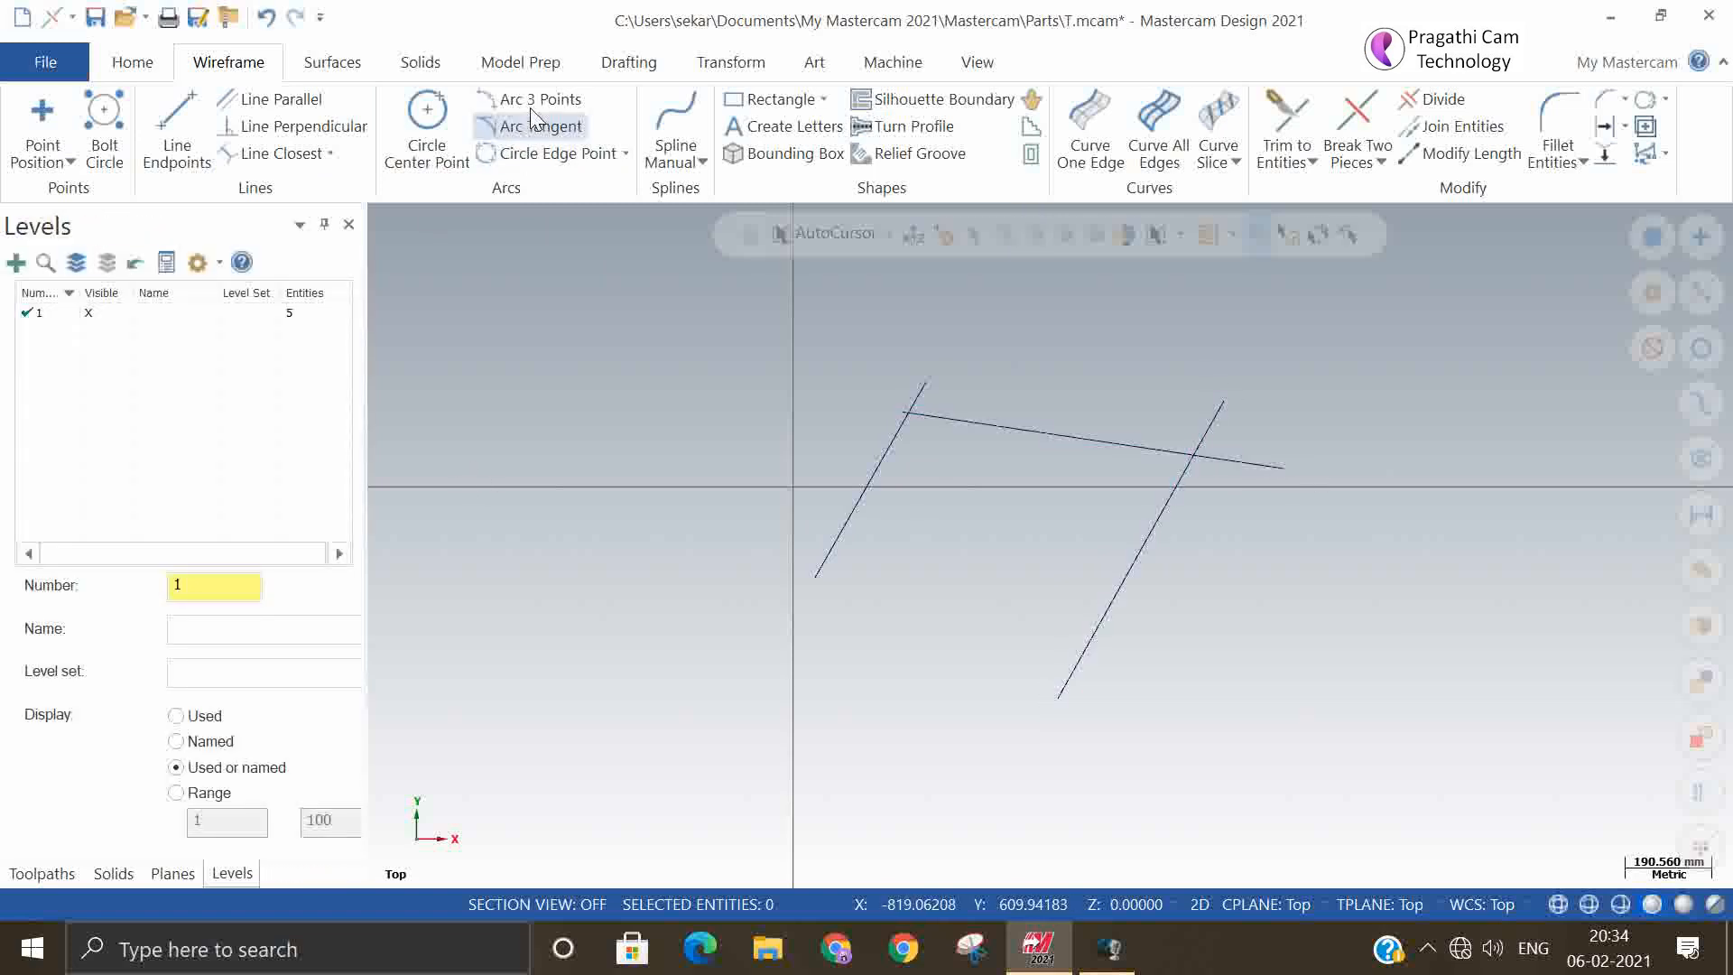
# Create an arc tangent to all three lines using Arc 3 Points with the Tangent method
pyautogui.click(533, 107)
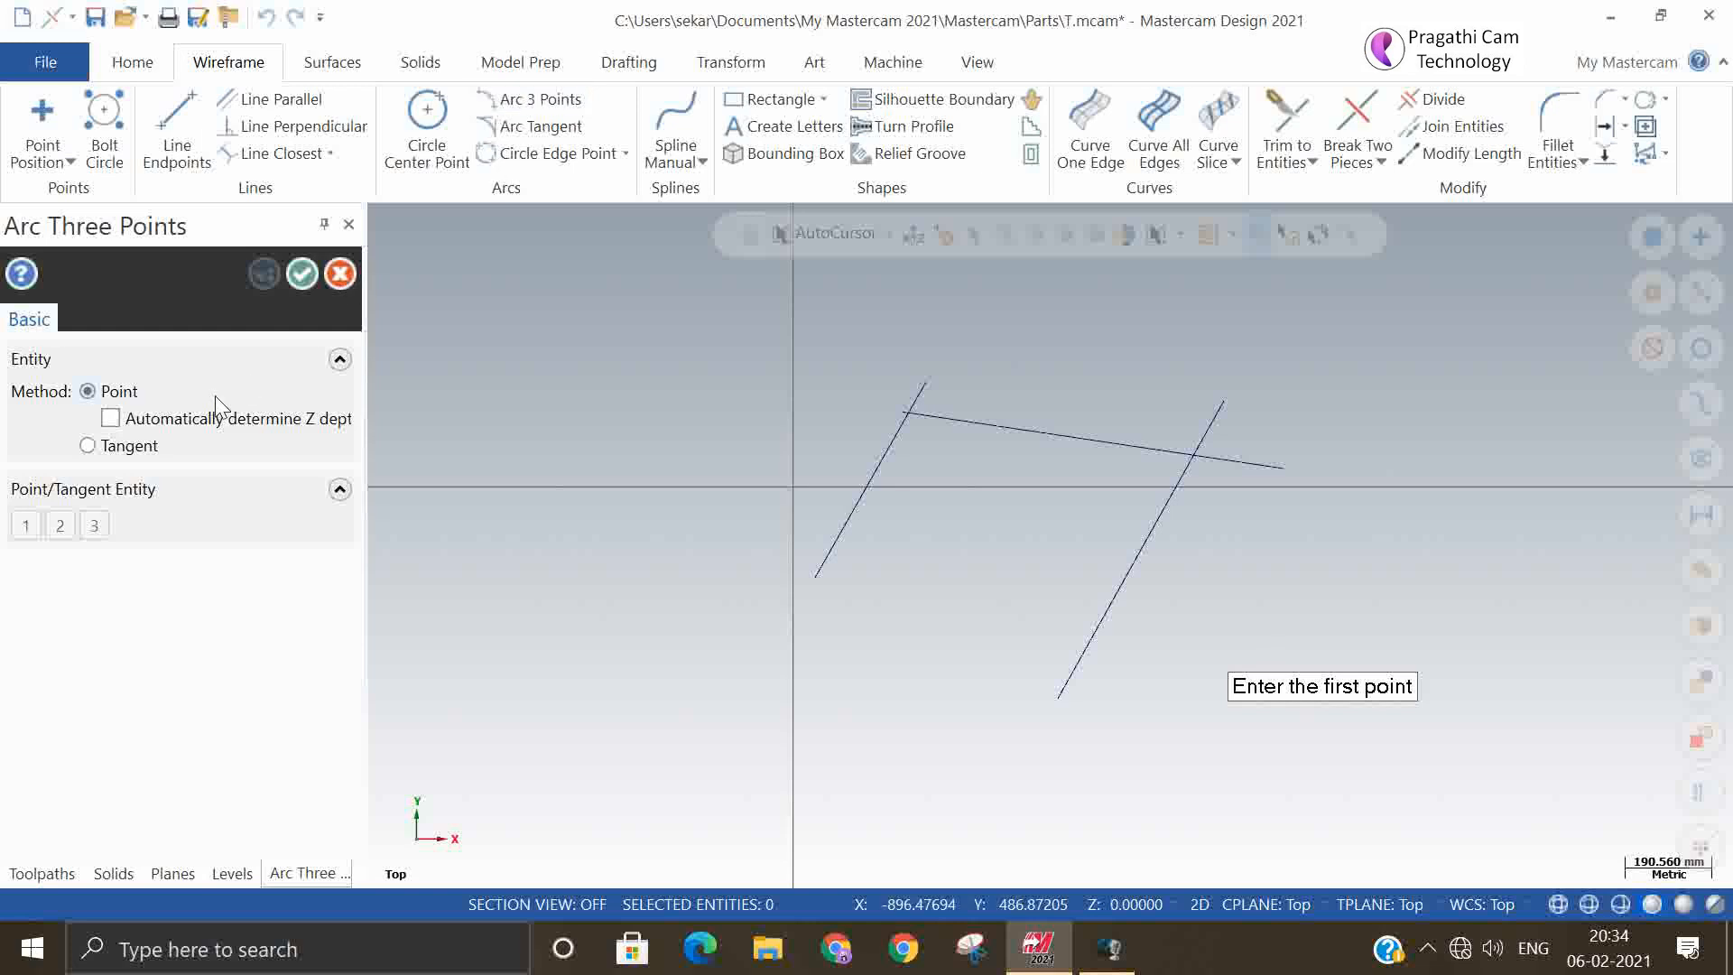
pyautogui.click(127, 445)
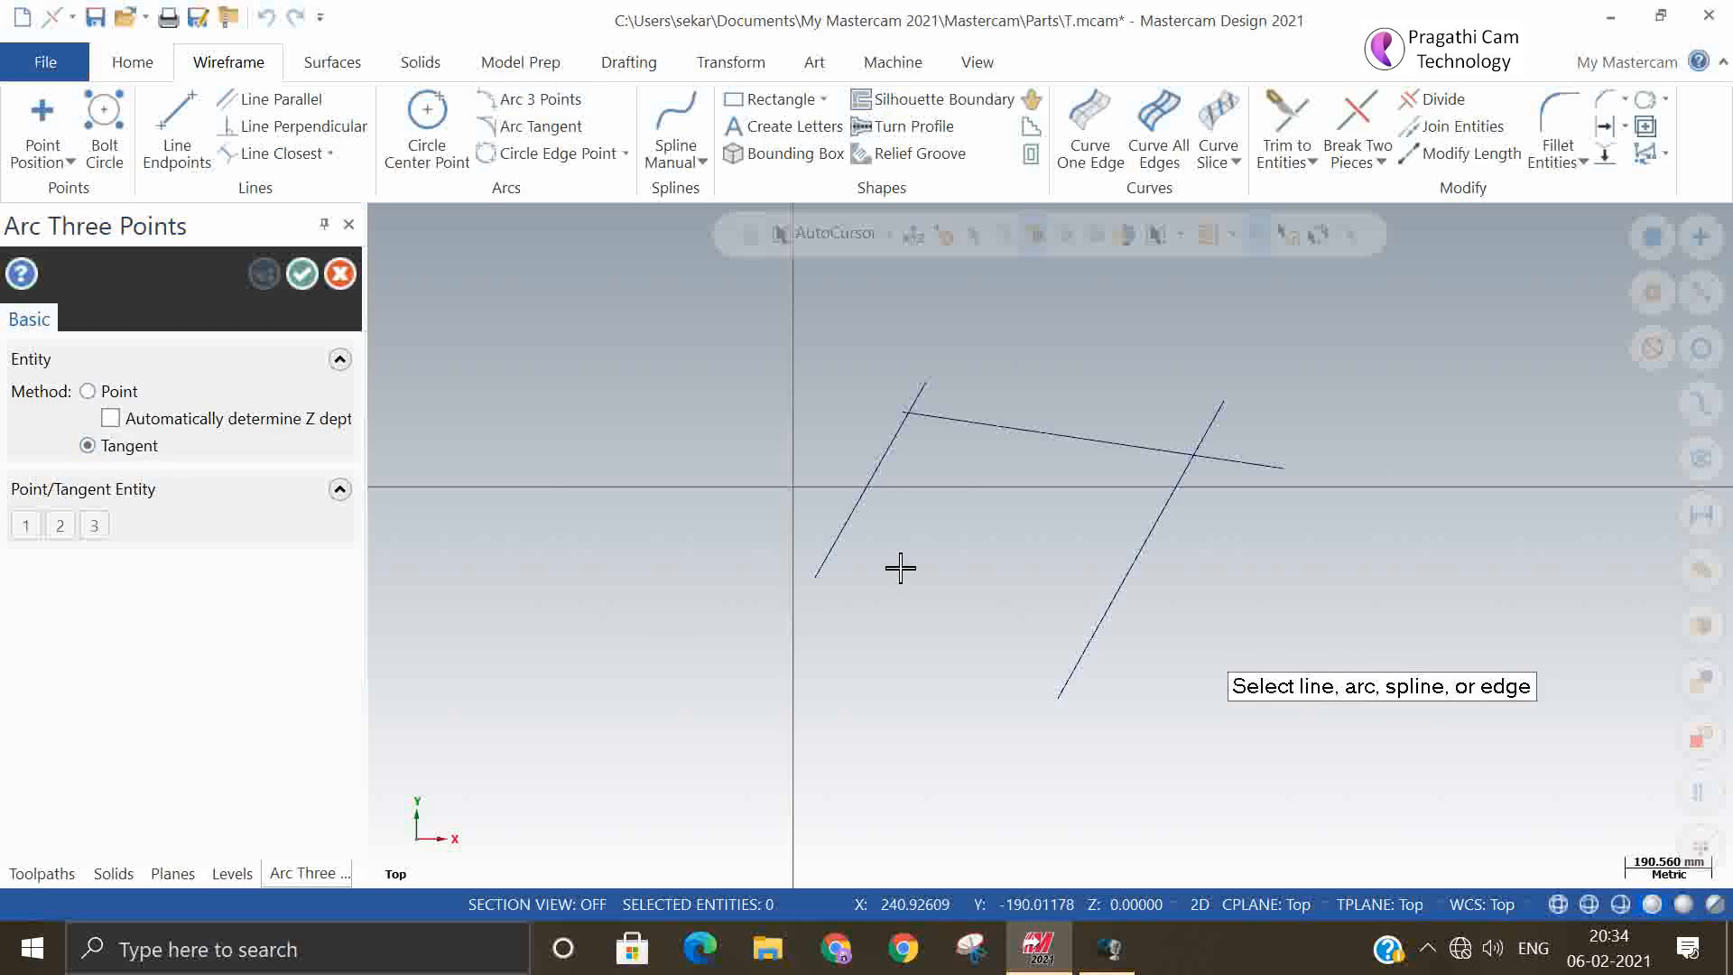
pyautogui.click(851, 522)
pyautogui.click(1025, 434)
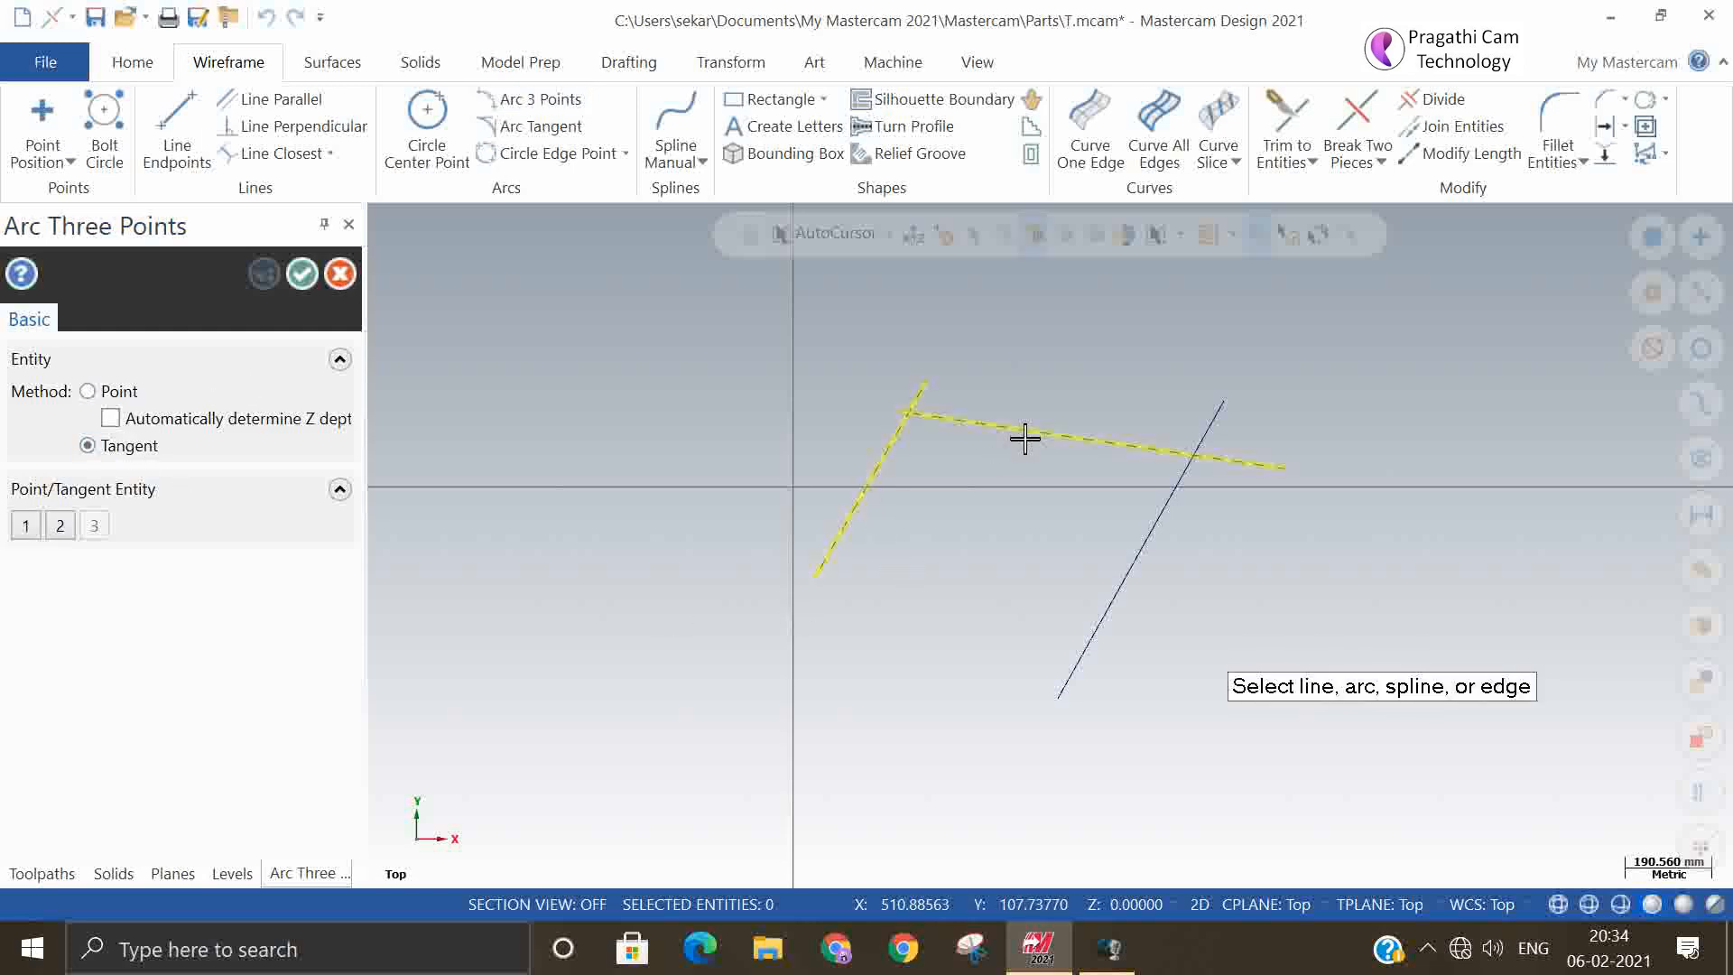
pyautogui.click(1103, 607)
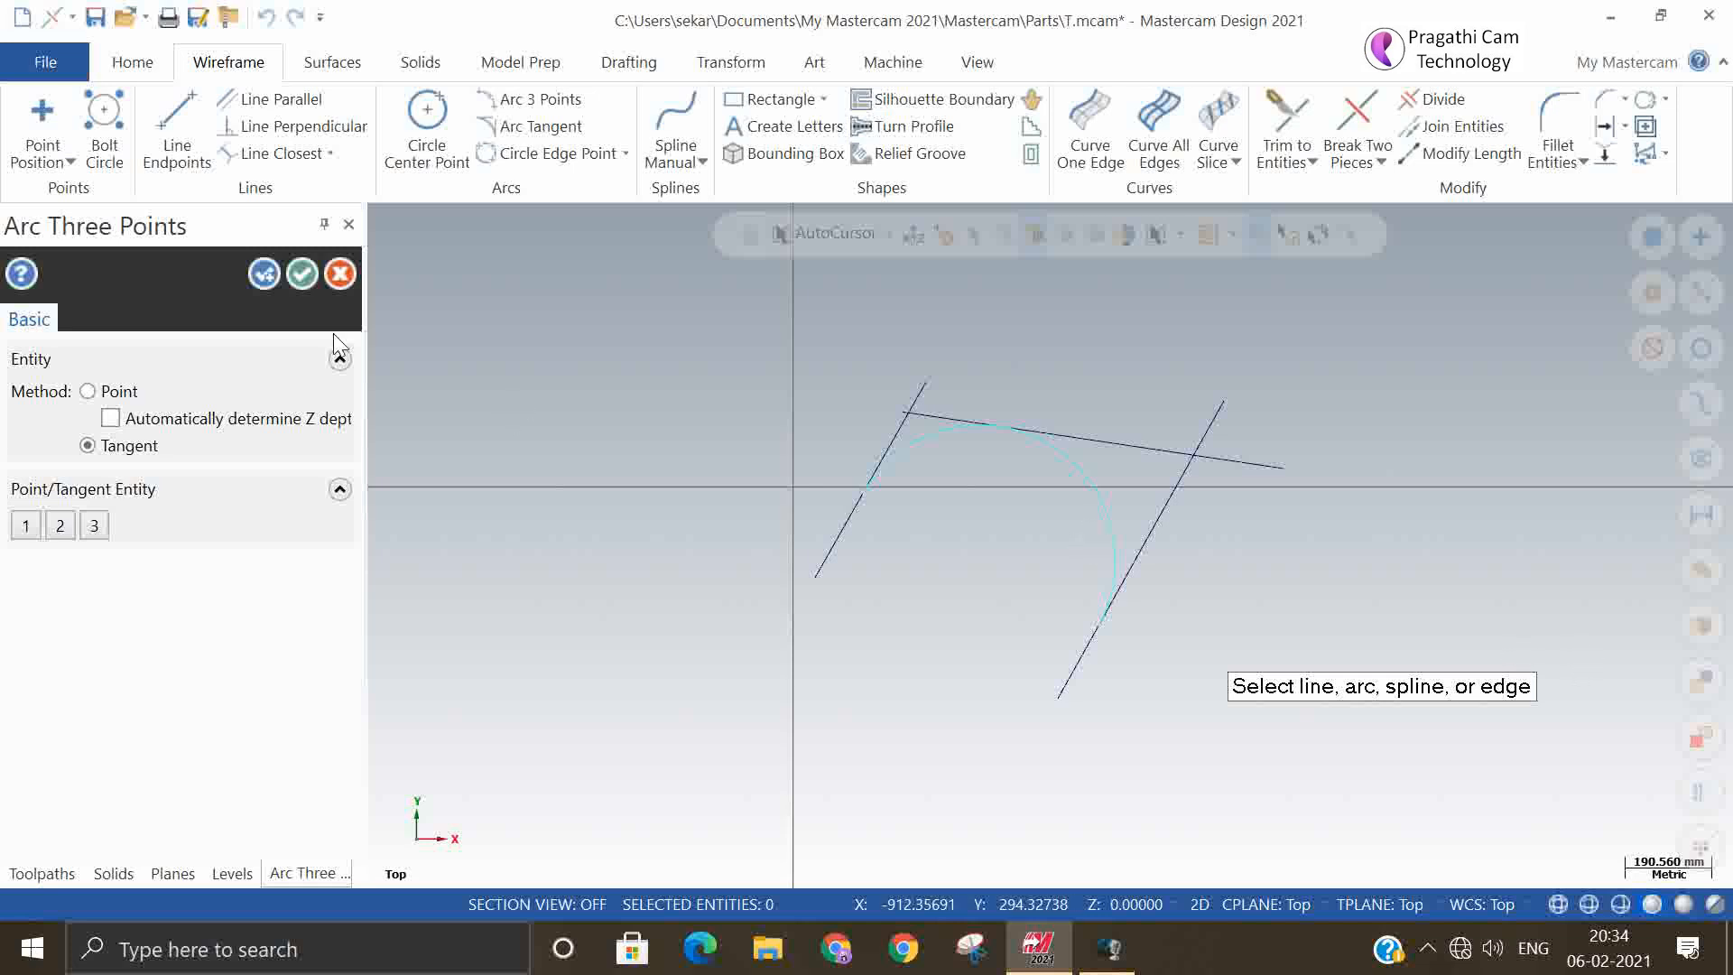
pyautogui.click(309, 278)
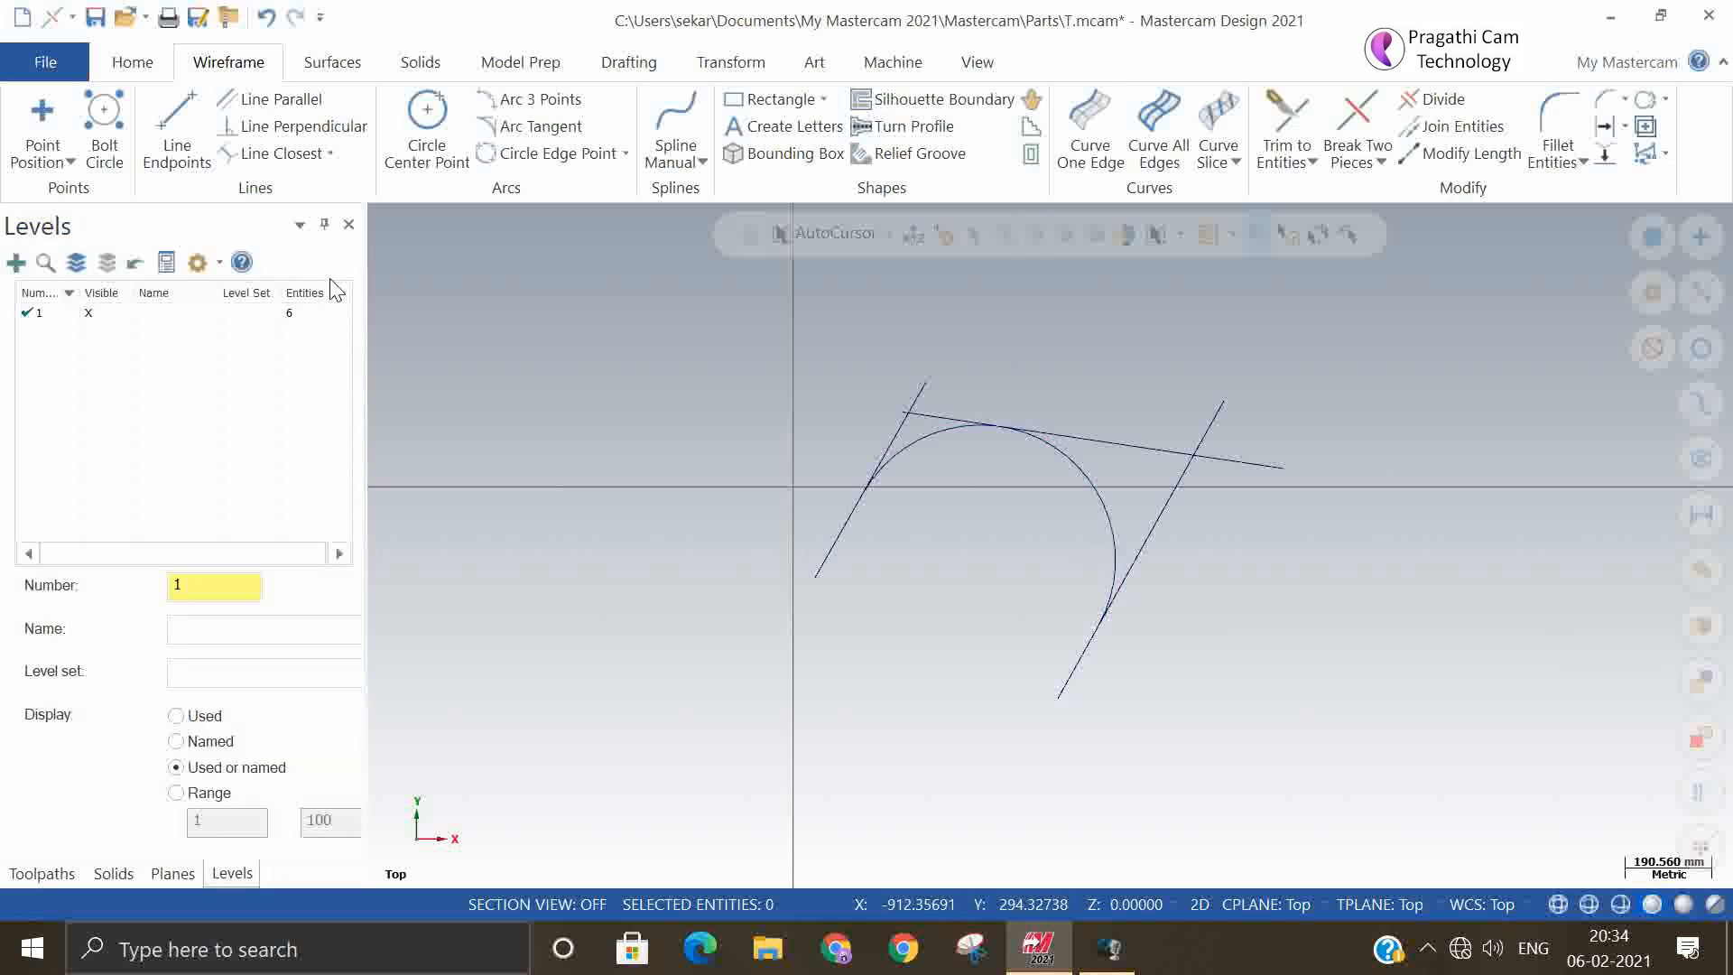
pyautogui.click(872, 487)
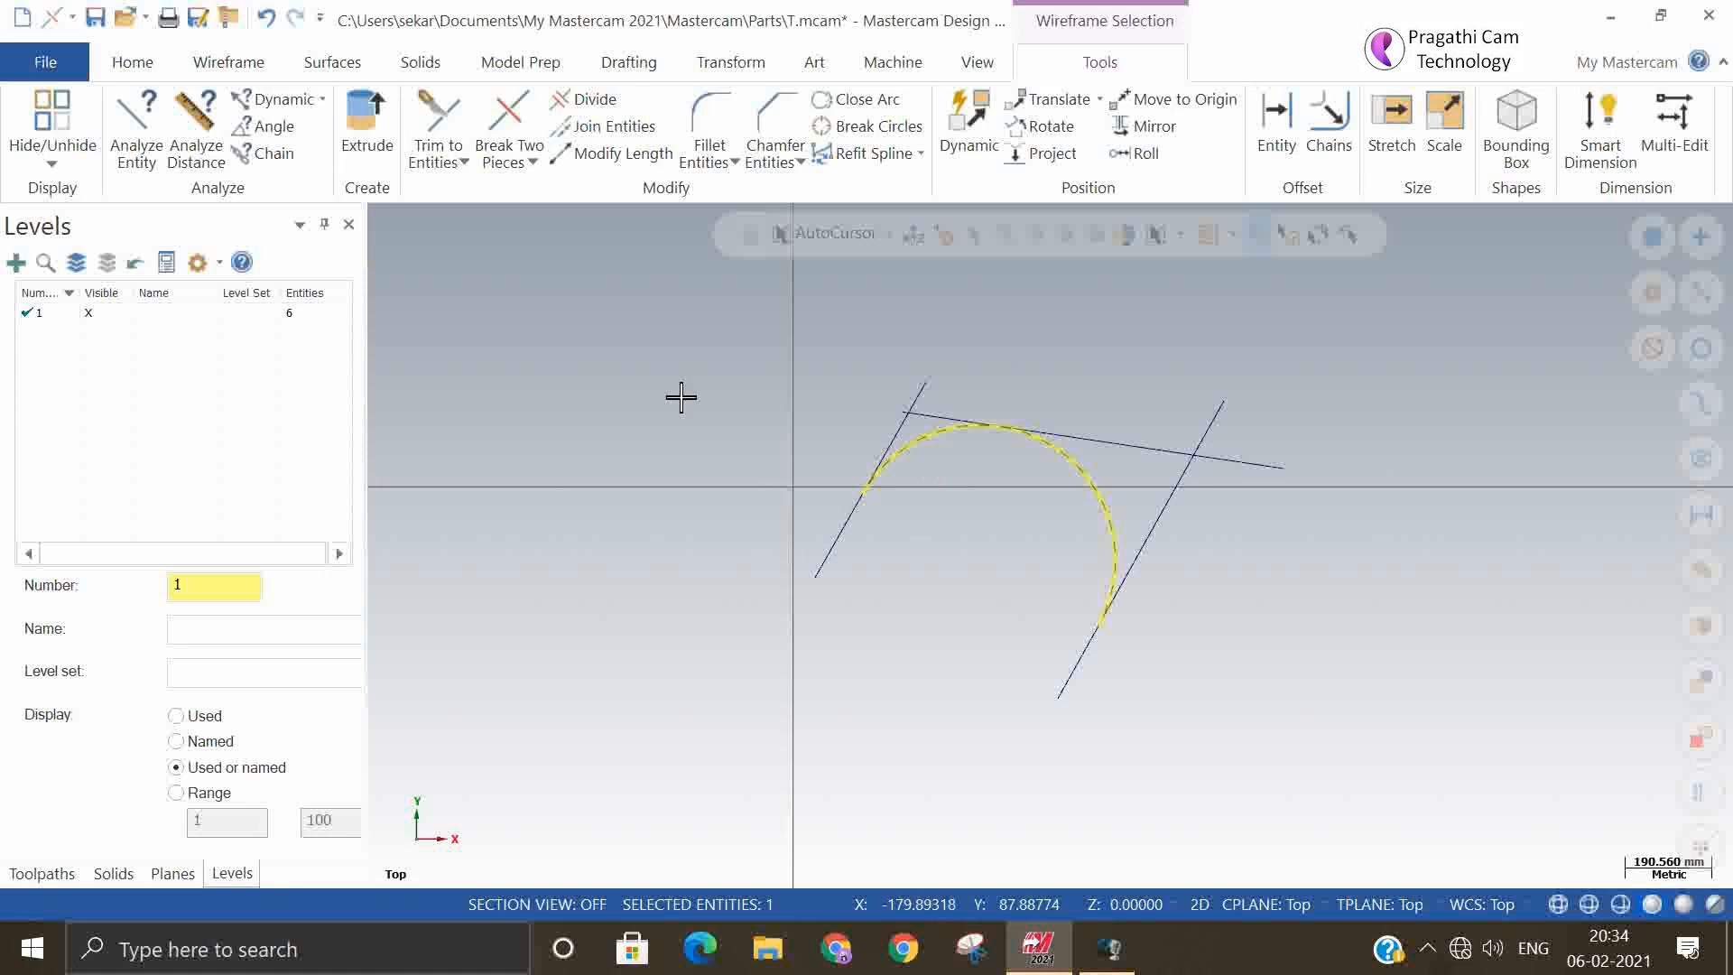
pyautogui.press('Escape')
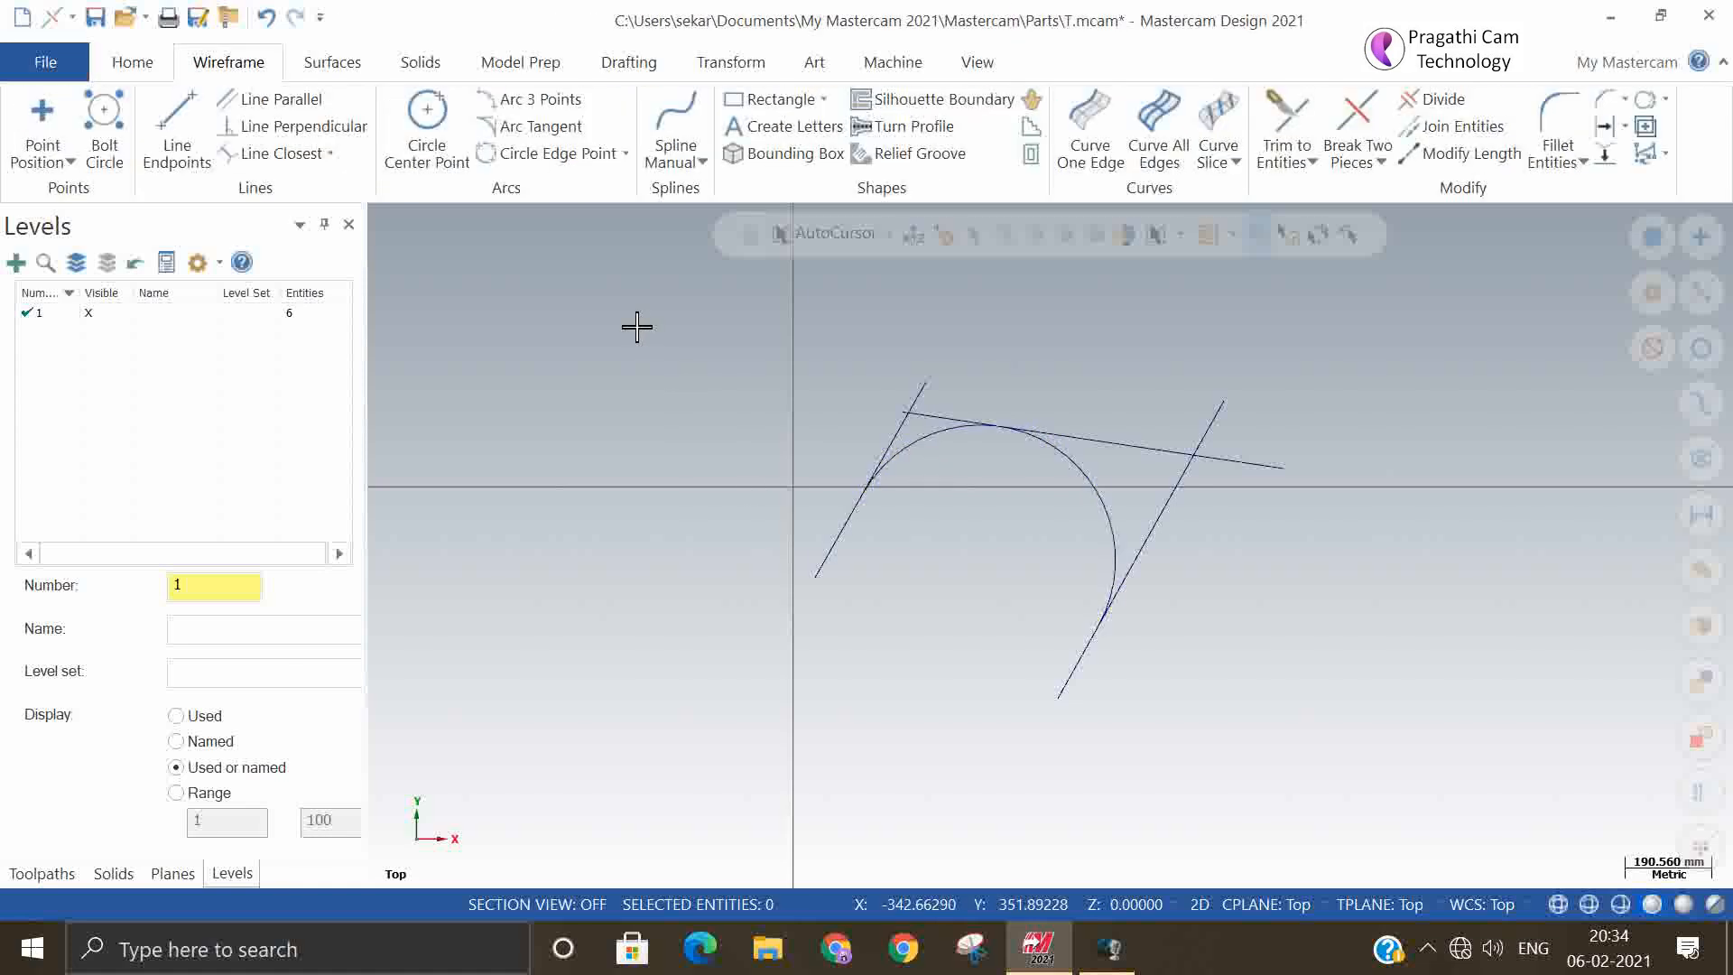
# Create a 100 mm radius Arc one entity tangent to the shallow line where it crosses the right slanted line, keeping the upper-left arc
pyautogui.click(534, 131)
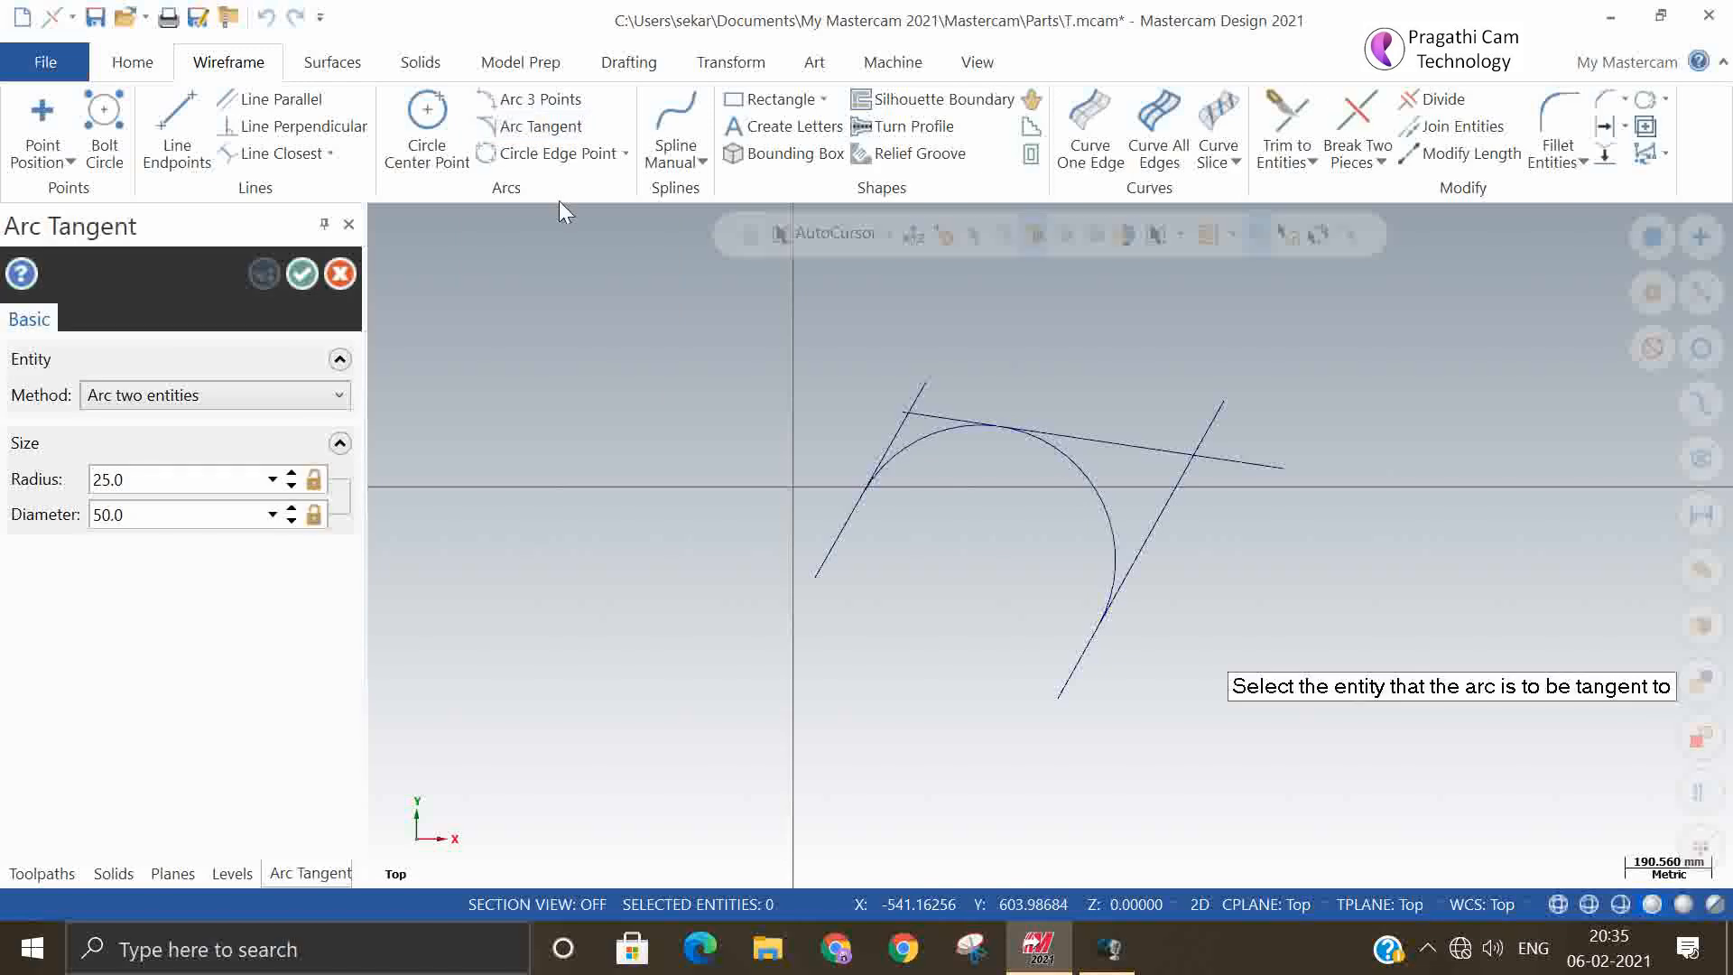
pyautogui.click(280, 397)
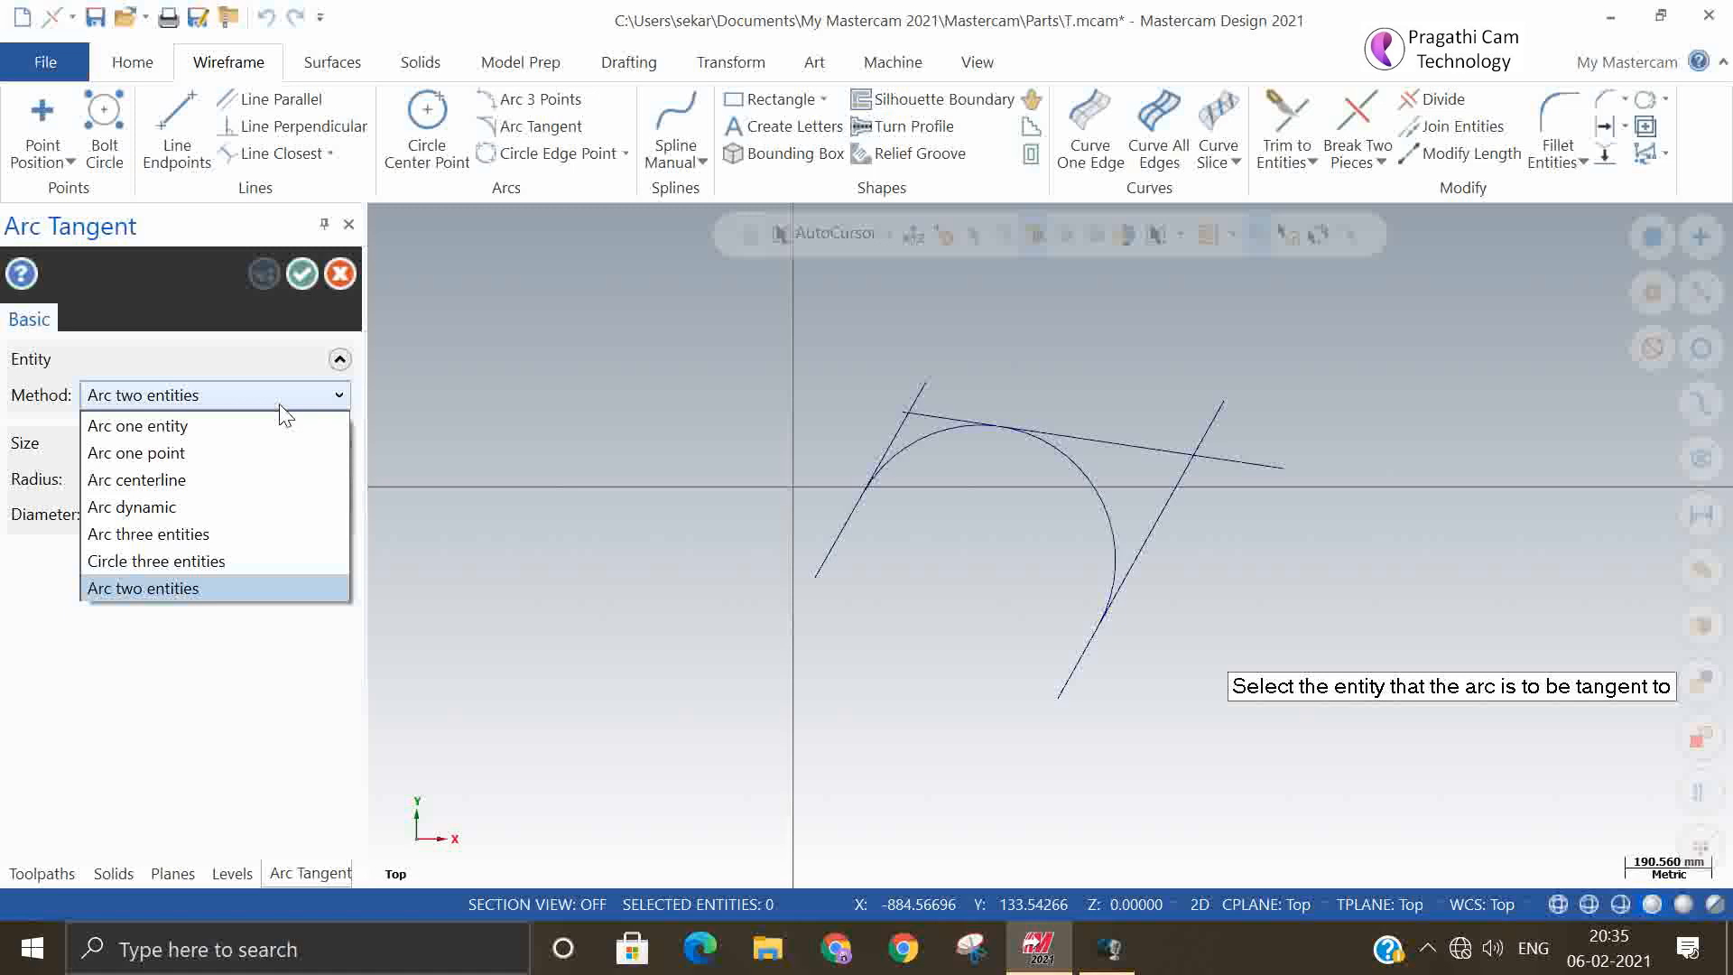
pyautogui.click(214, 425)
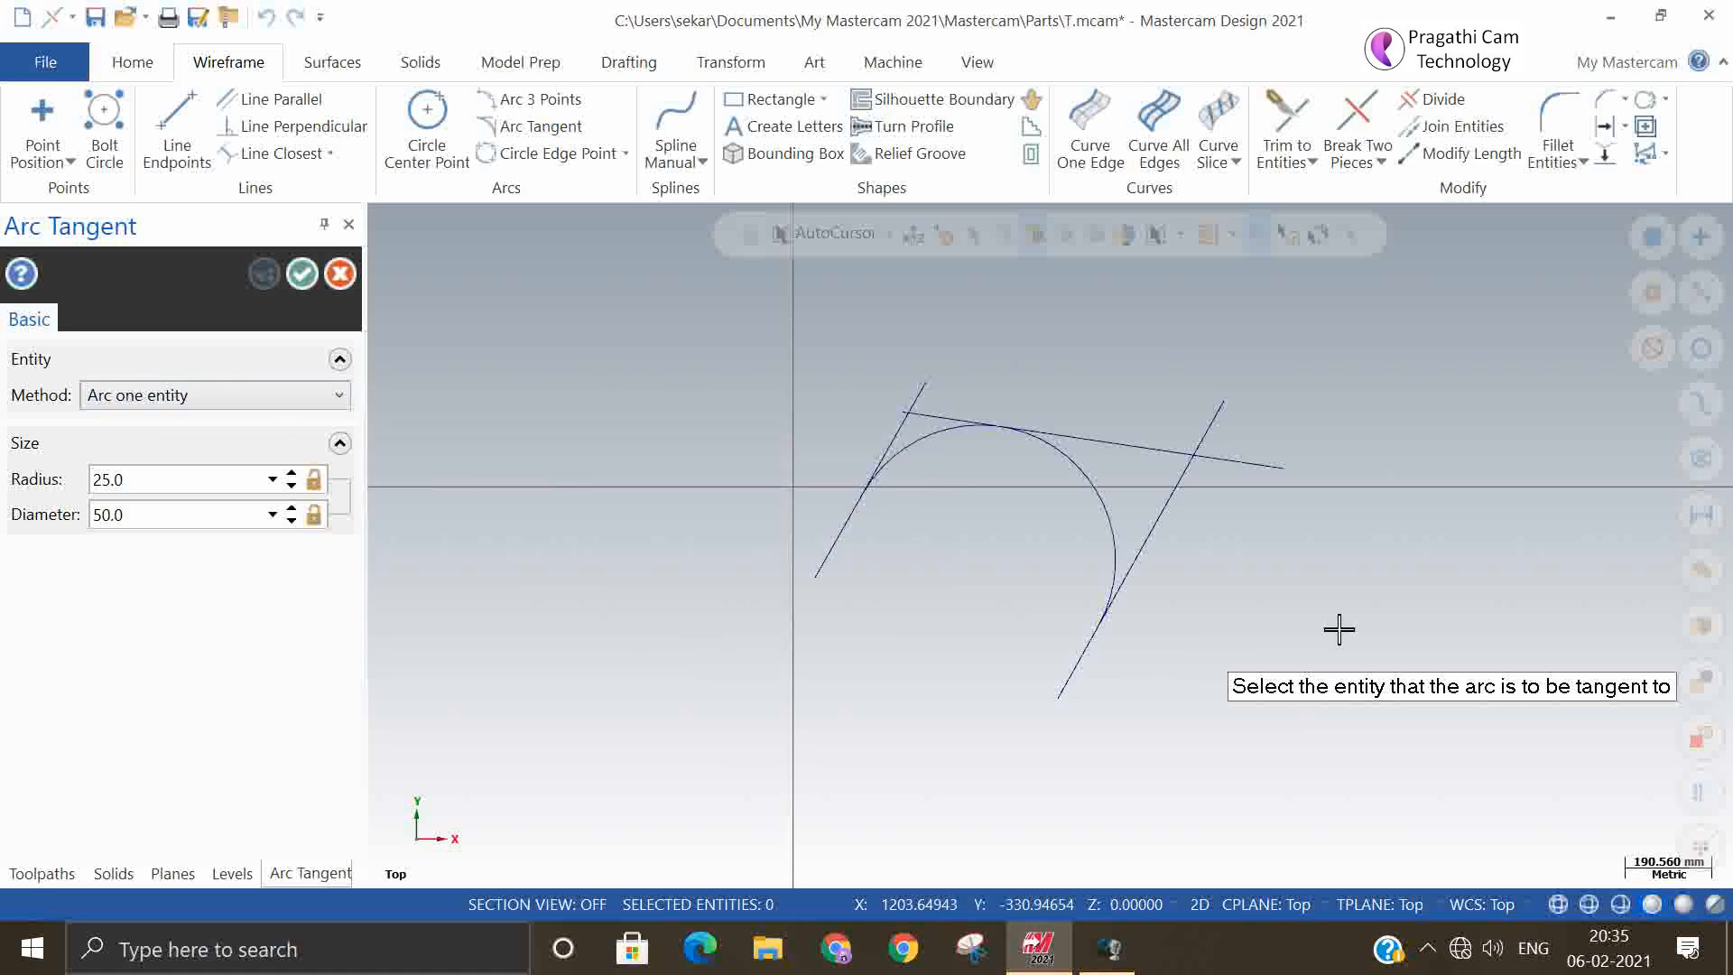
pyautogui.click(1259, 458)
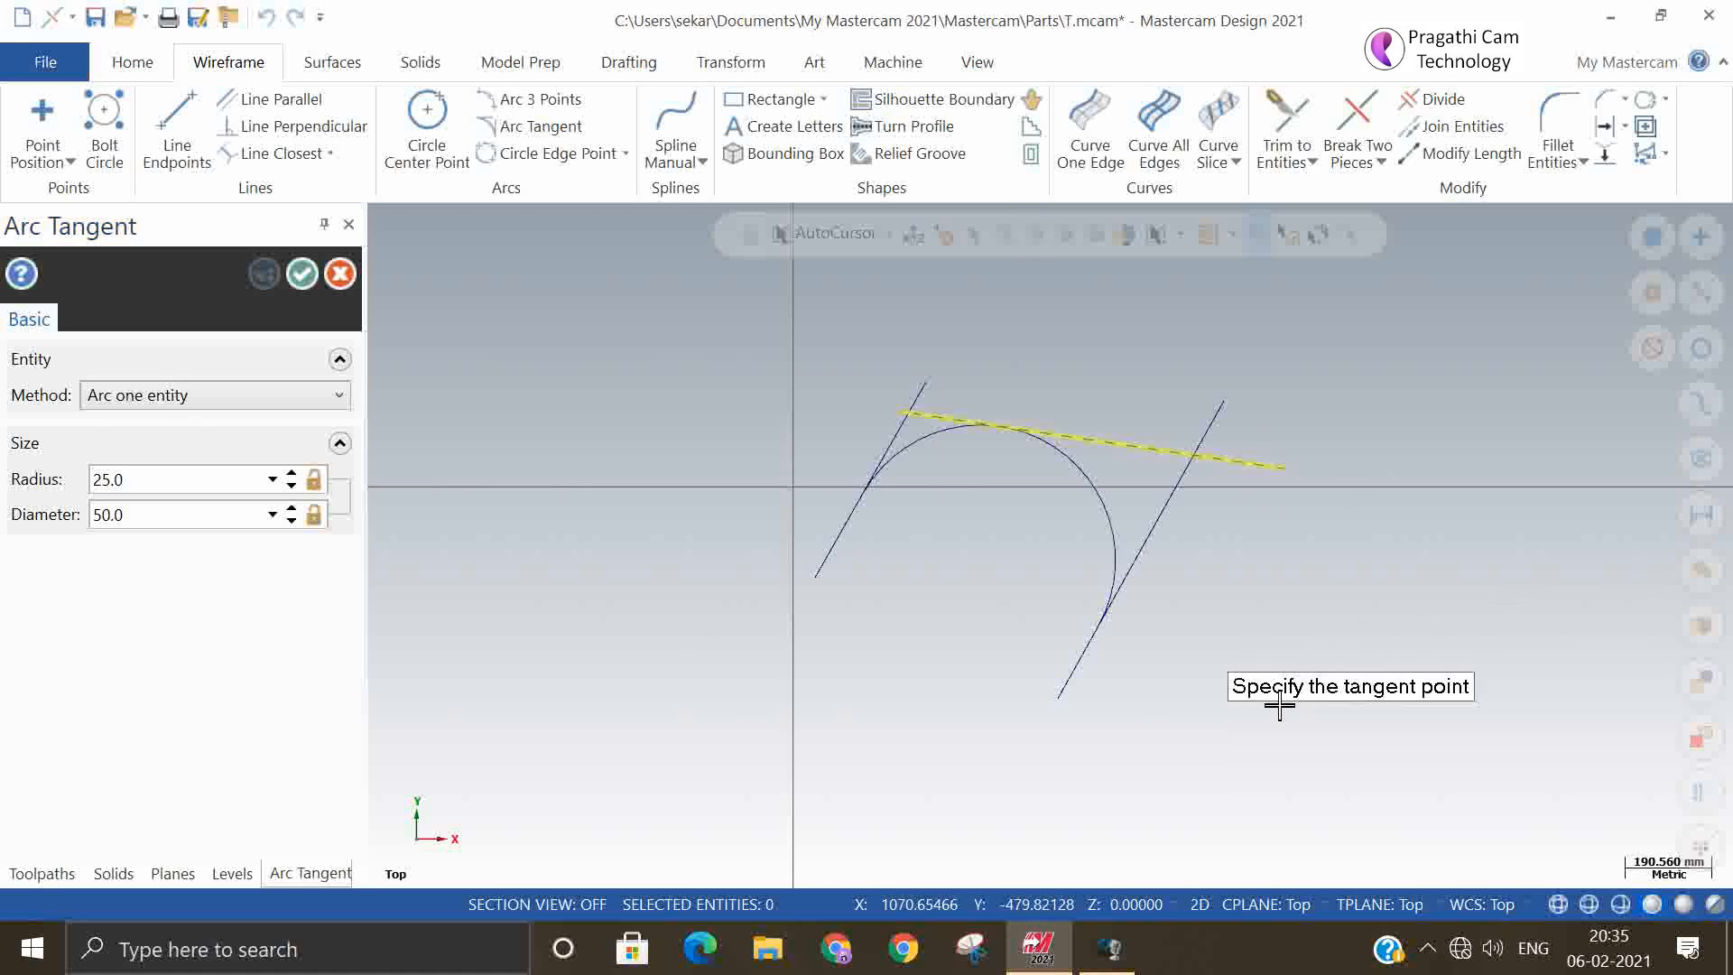
pyautogui.click(1195, 460)
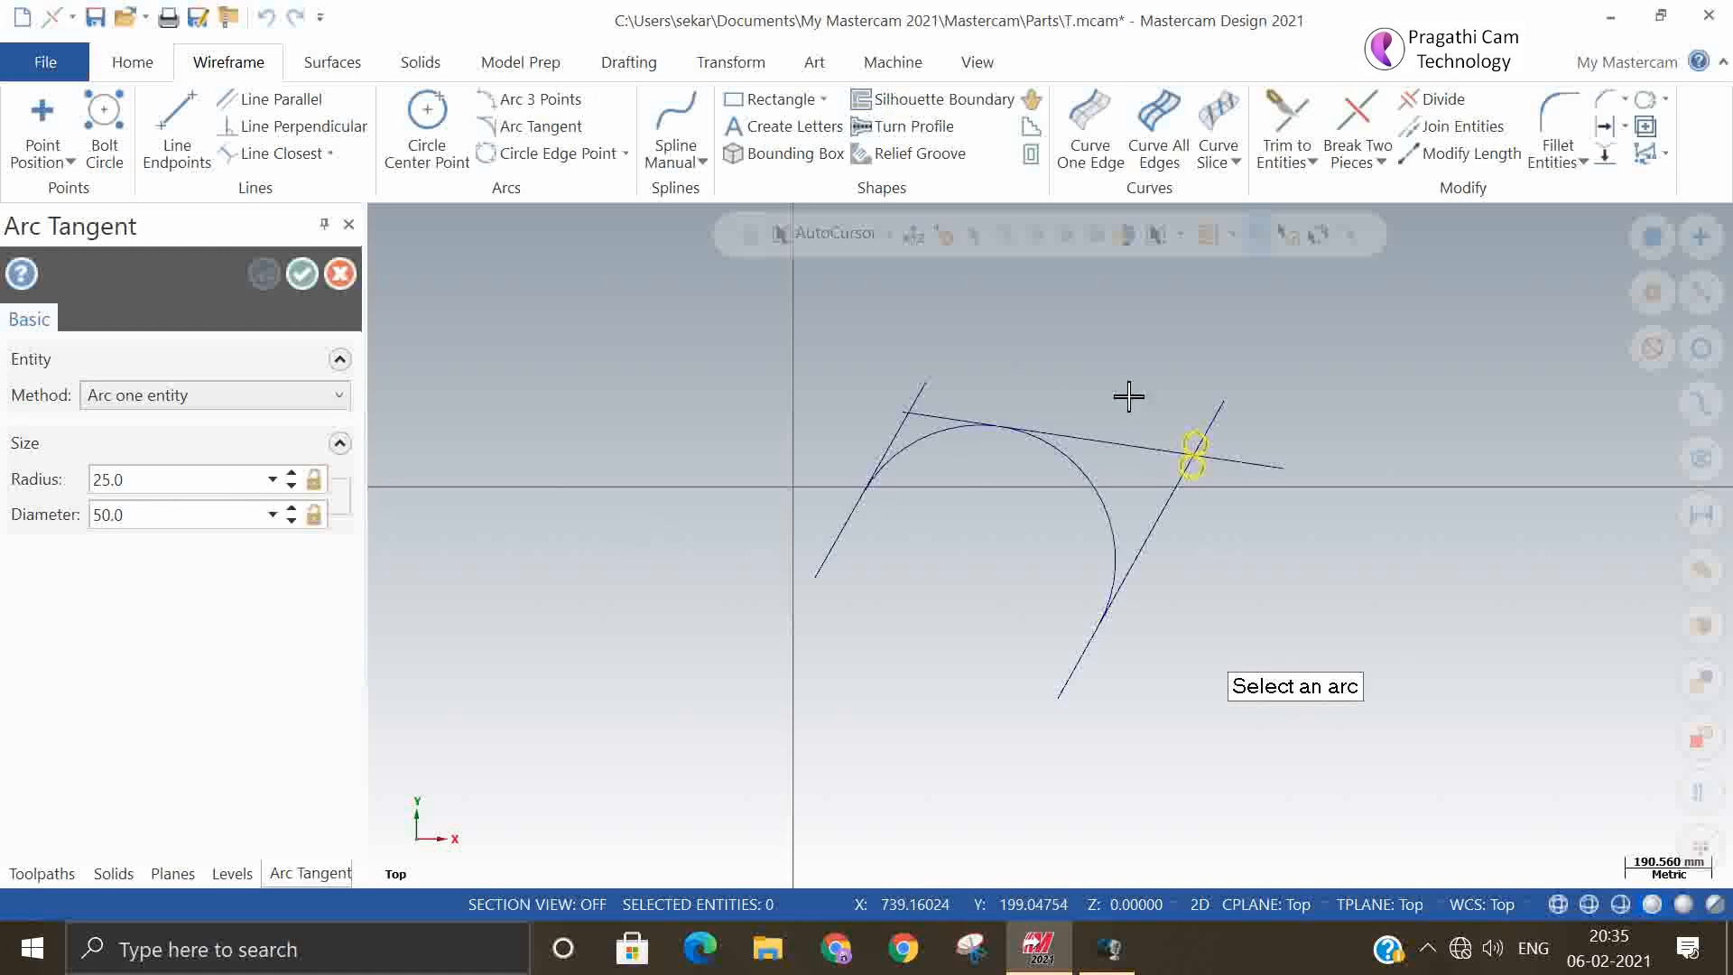
pyautogui.click(1047, 431)
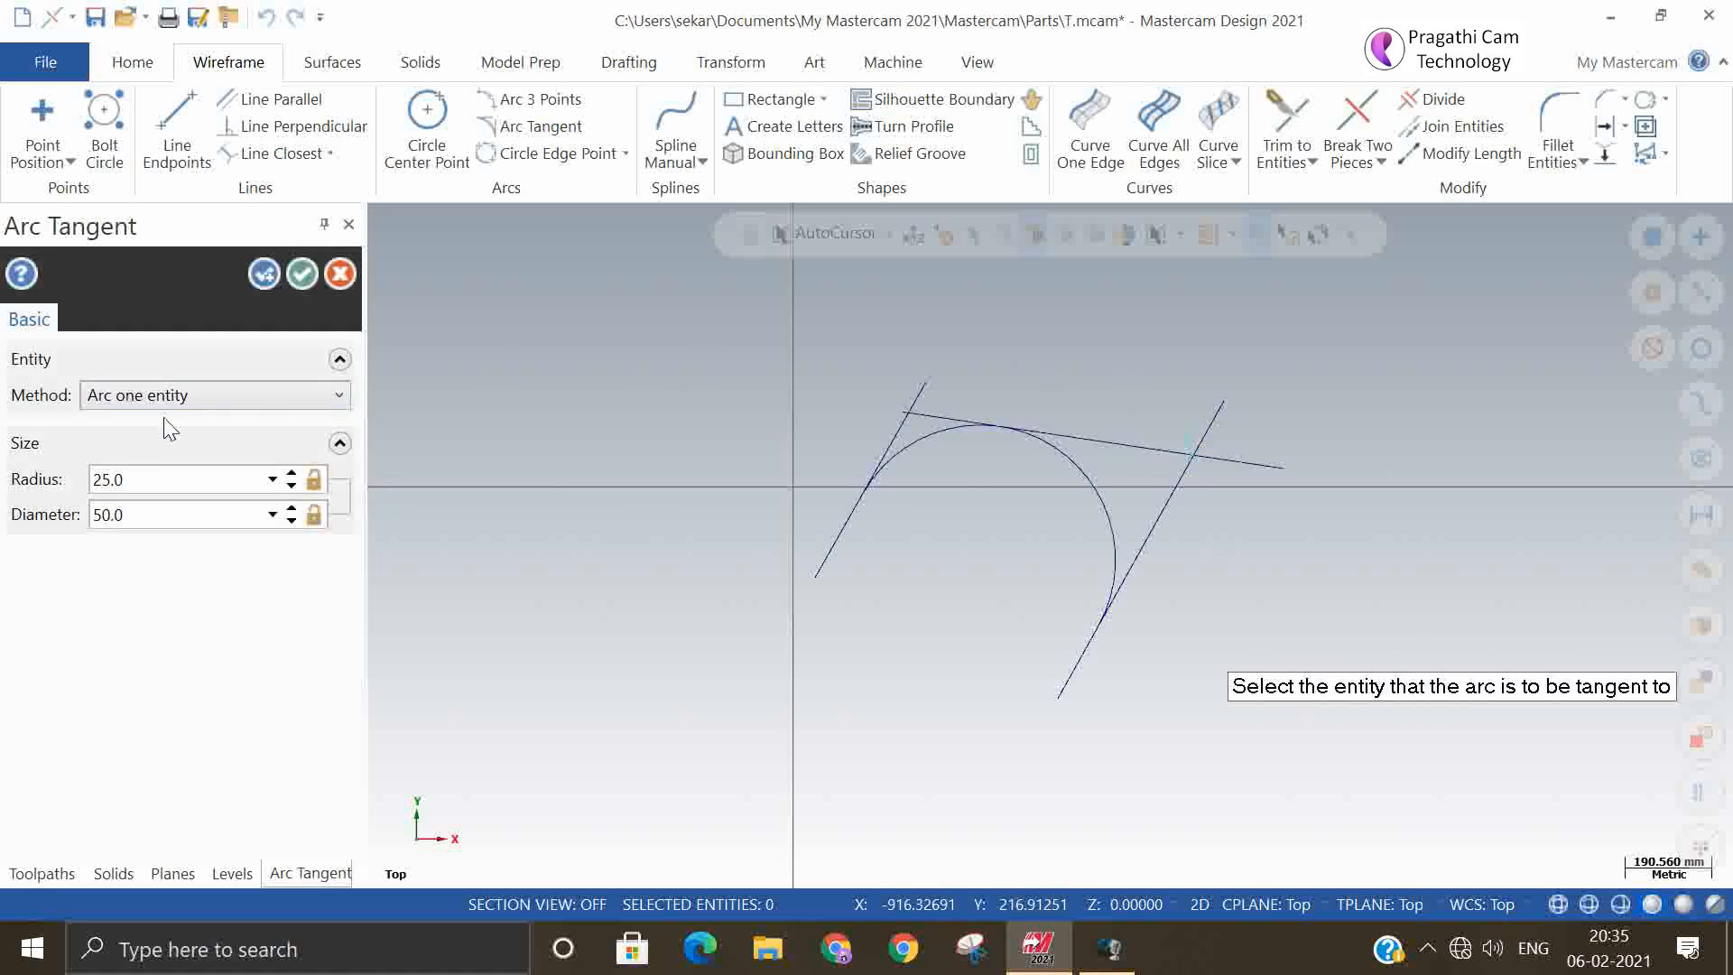
pyautogui.click(136, 484)
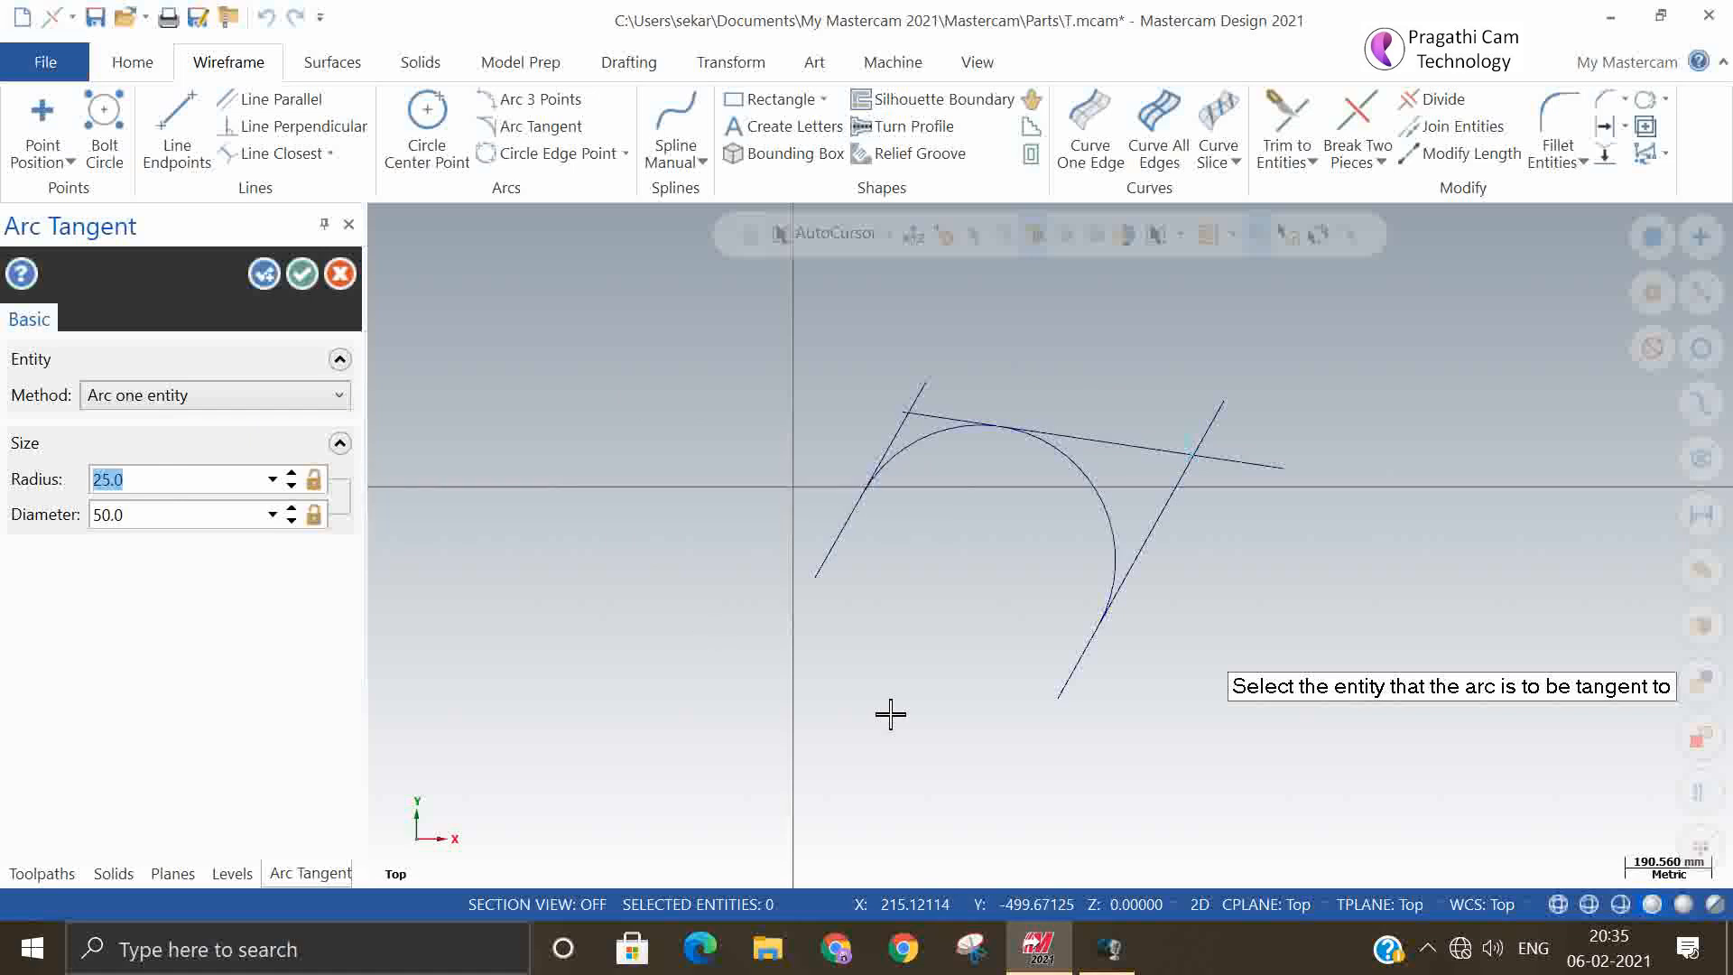
pyautogui.press('Return')
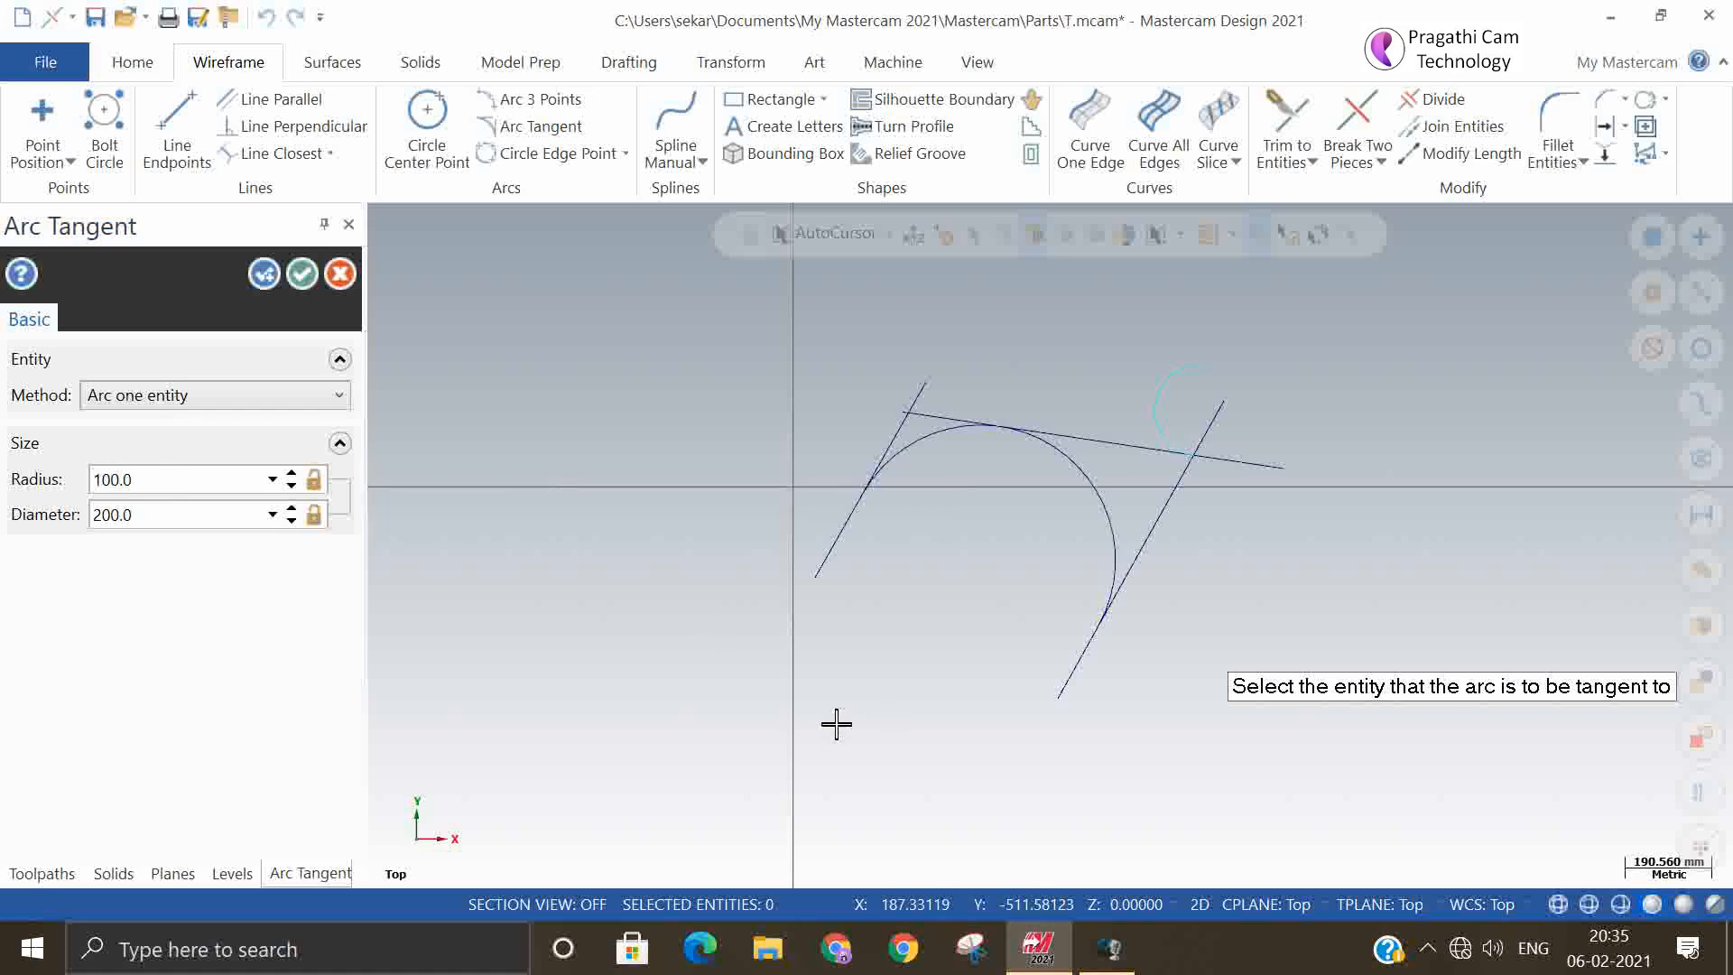
pyautogui.click(265, 272)
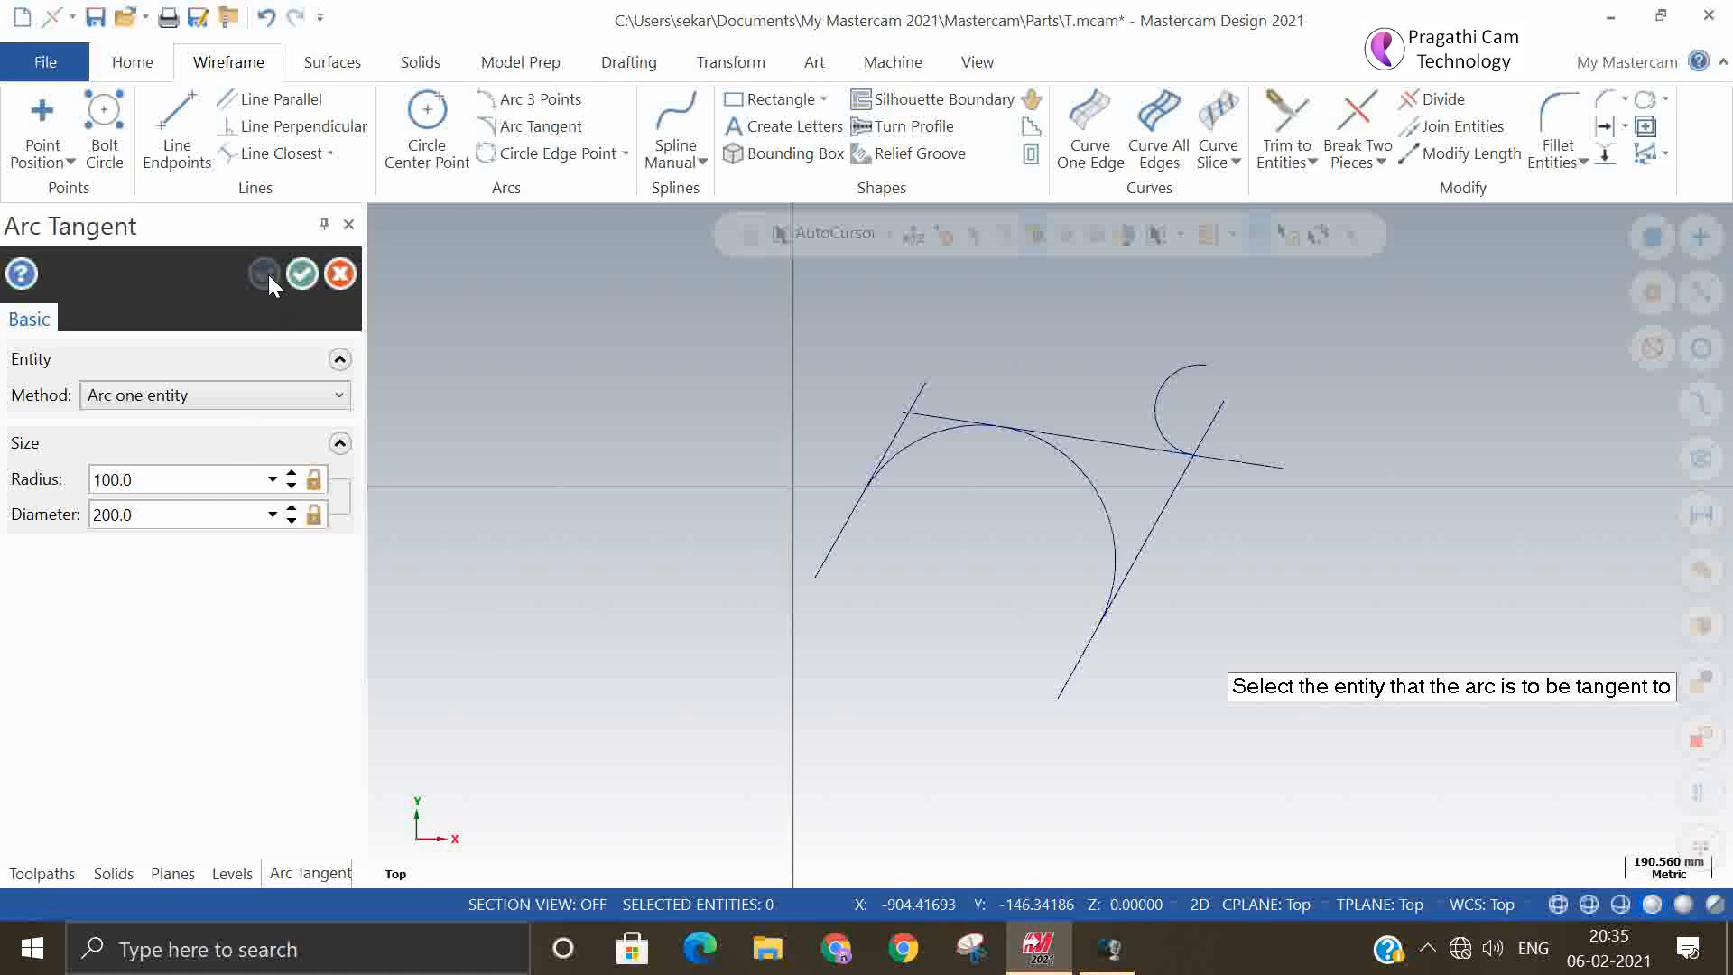
# Try to create a 100 mm radius tangent arc with the Arc one point method on the right slanted line and on the large arc
pyautogui.click(328, 402)
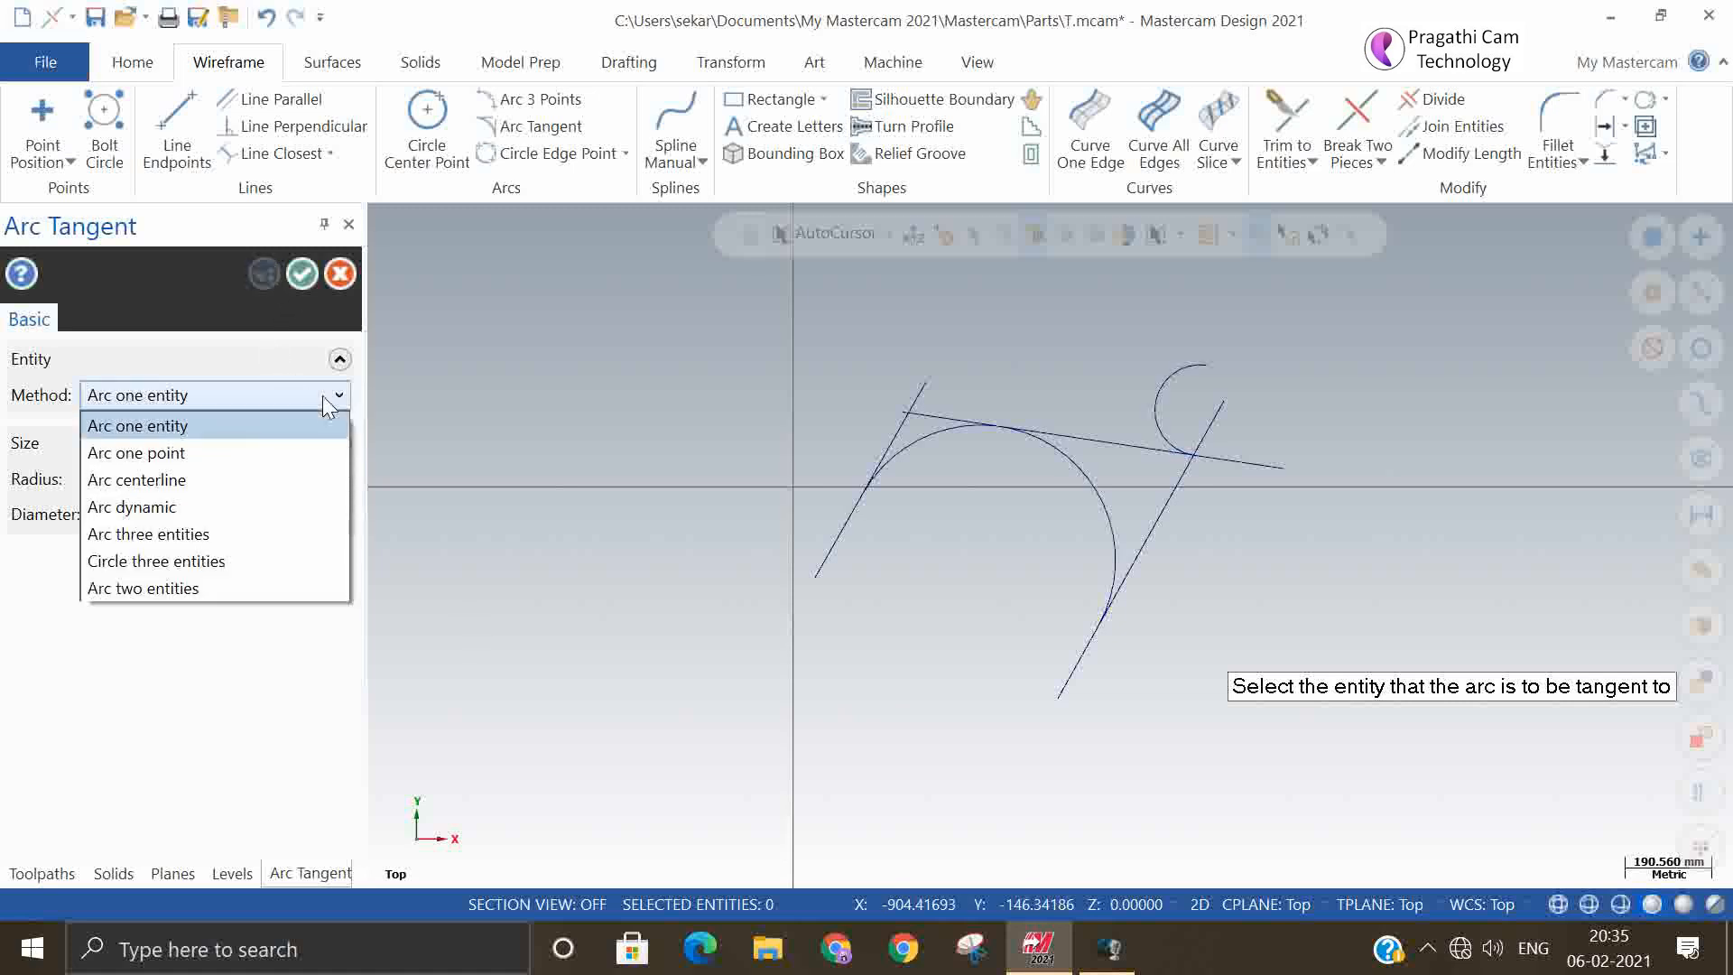
pyautogui.click(219, 435)
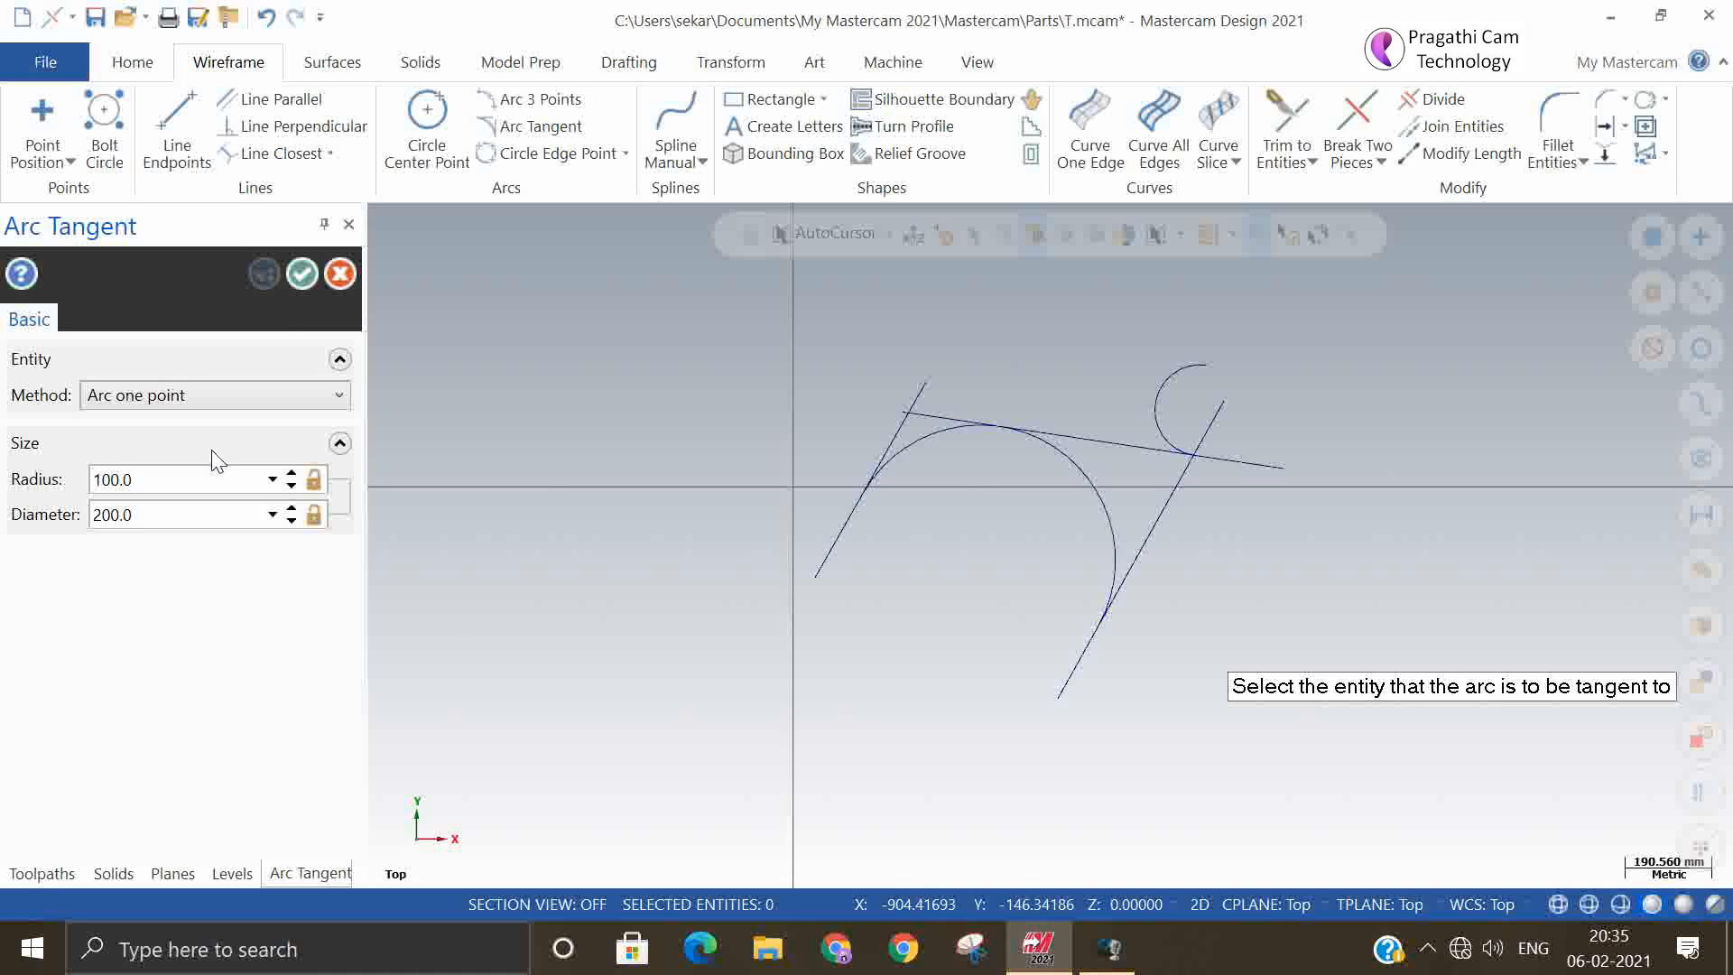
pyautogui.click(1066, 670)
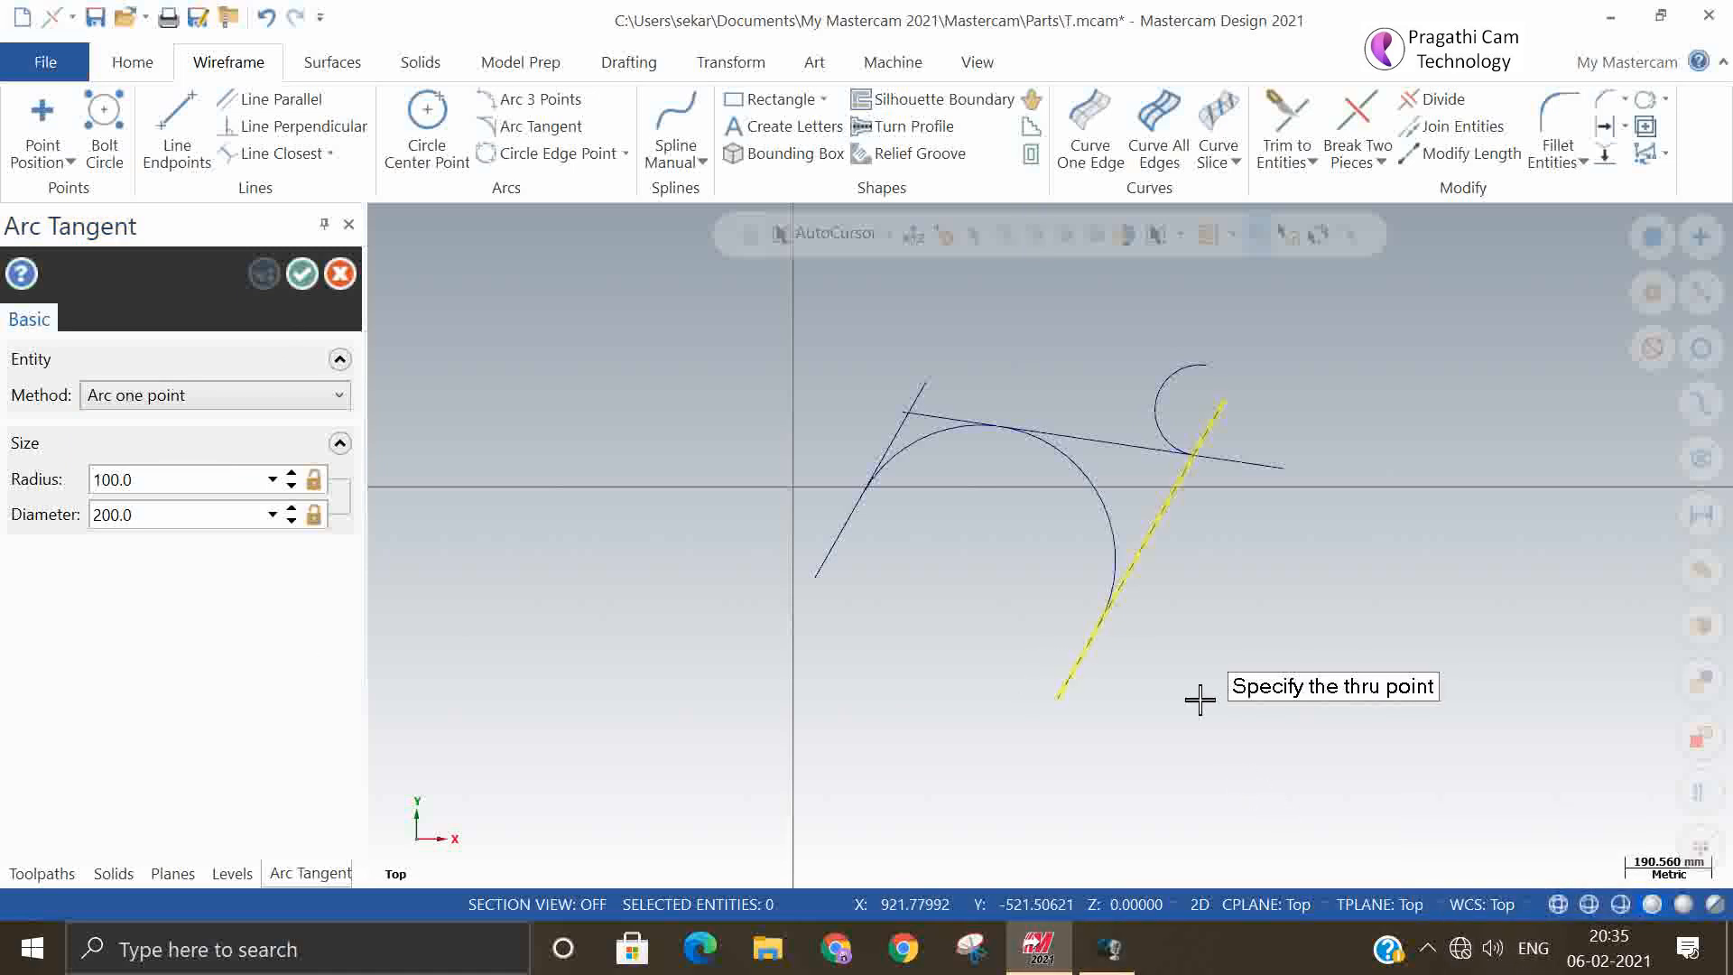
pyautogui.click(1104, 630)
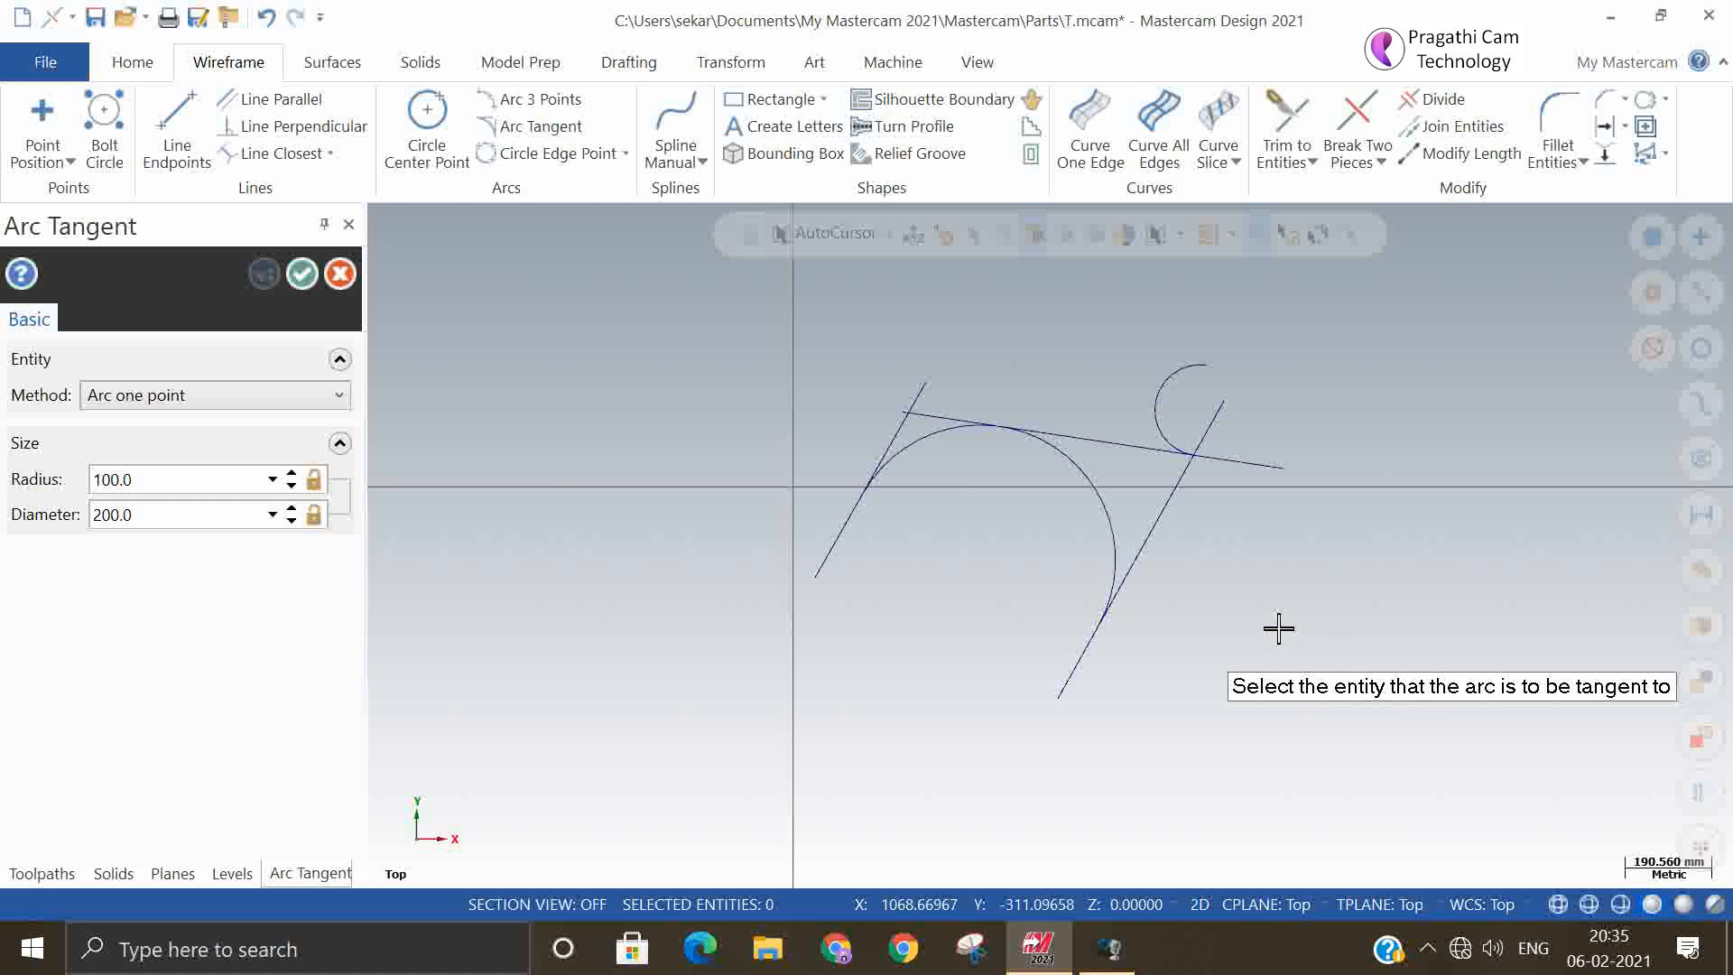
pyautogui.click(1100, 578)
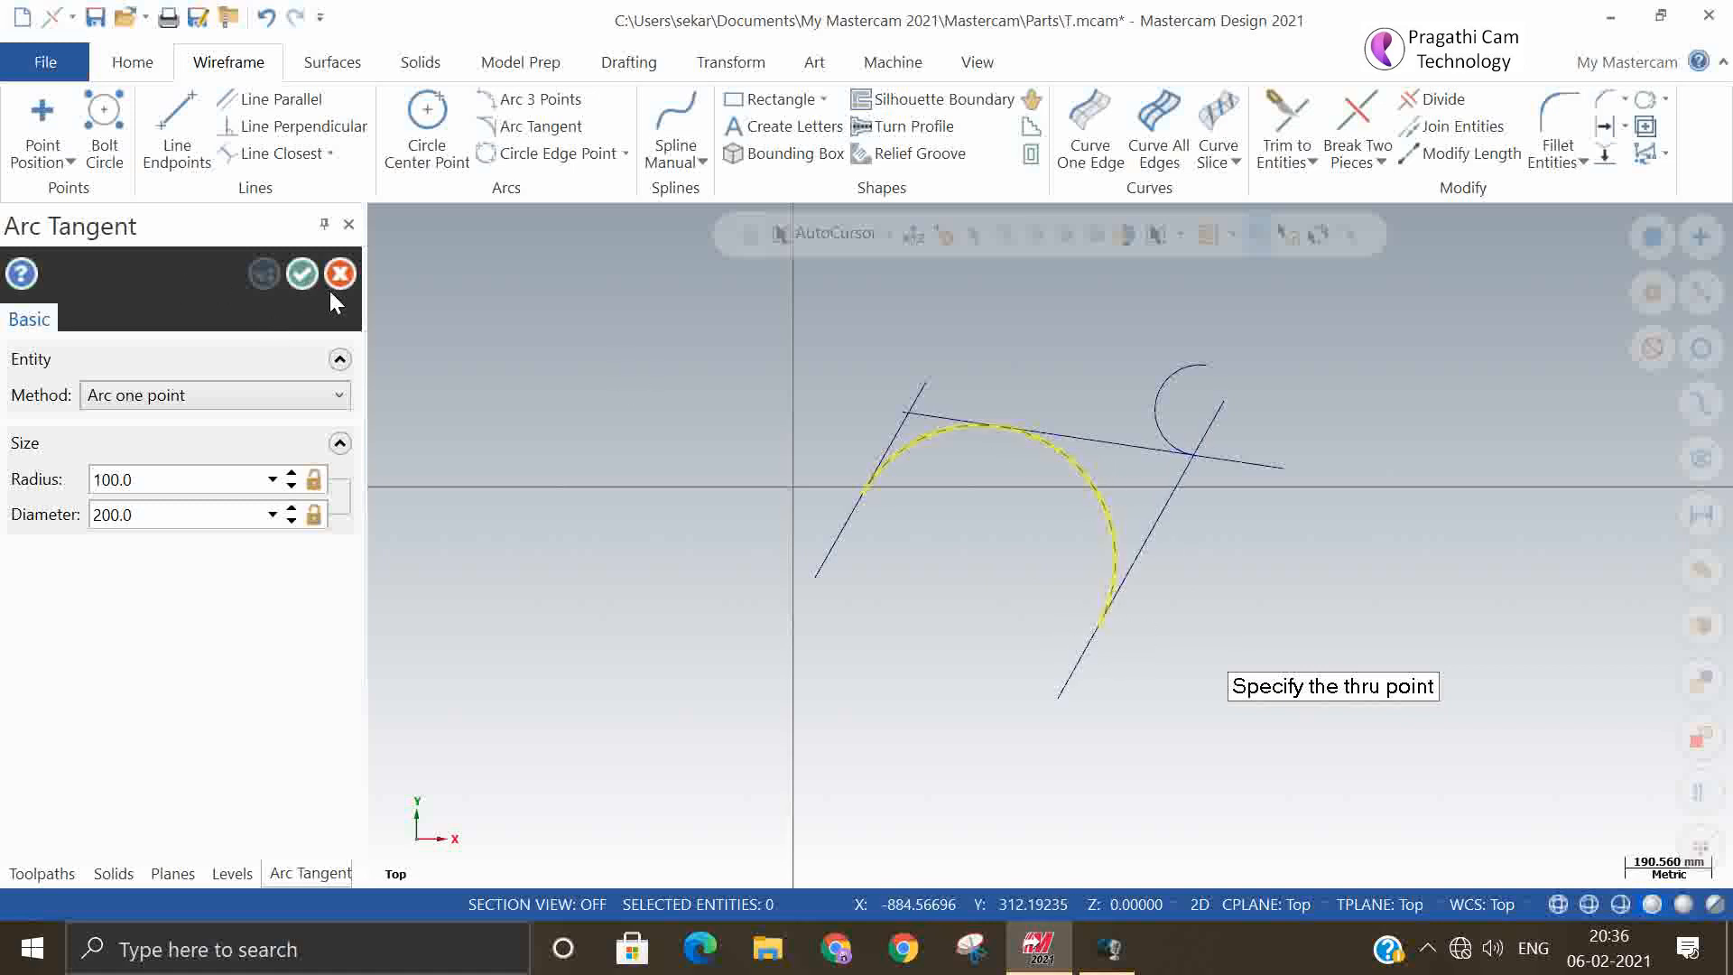
pyautogui.click(303, 275)
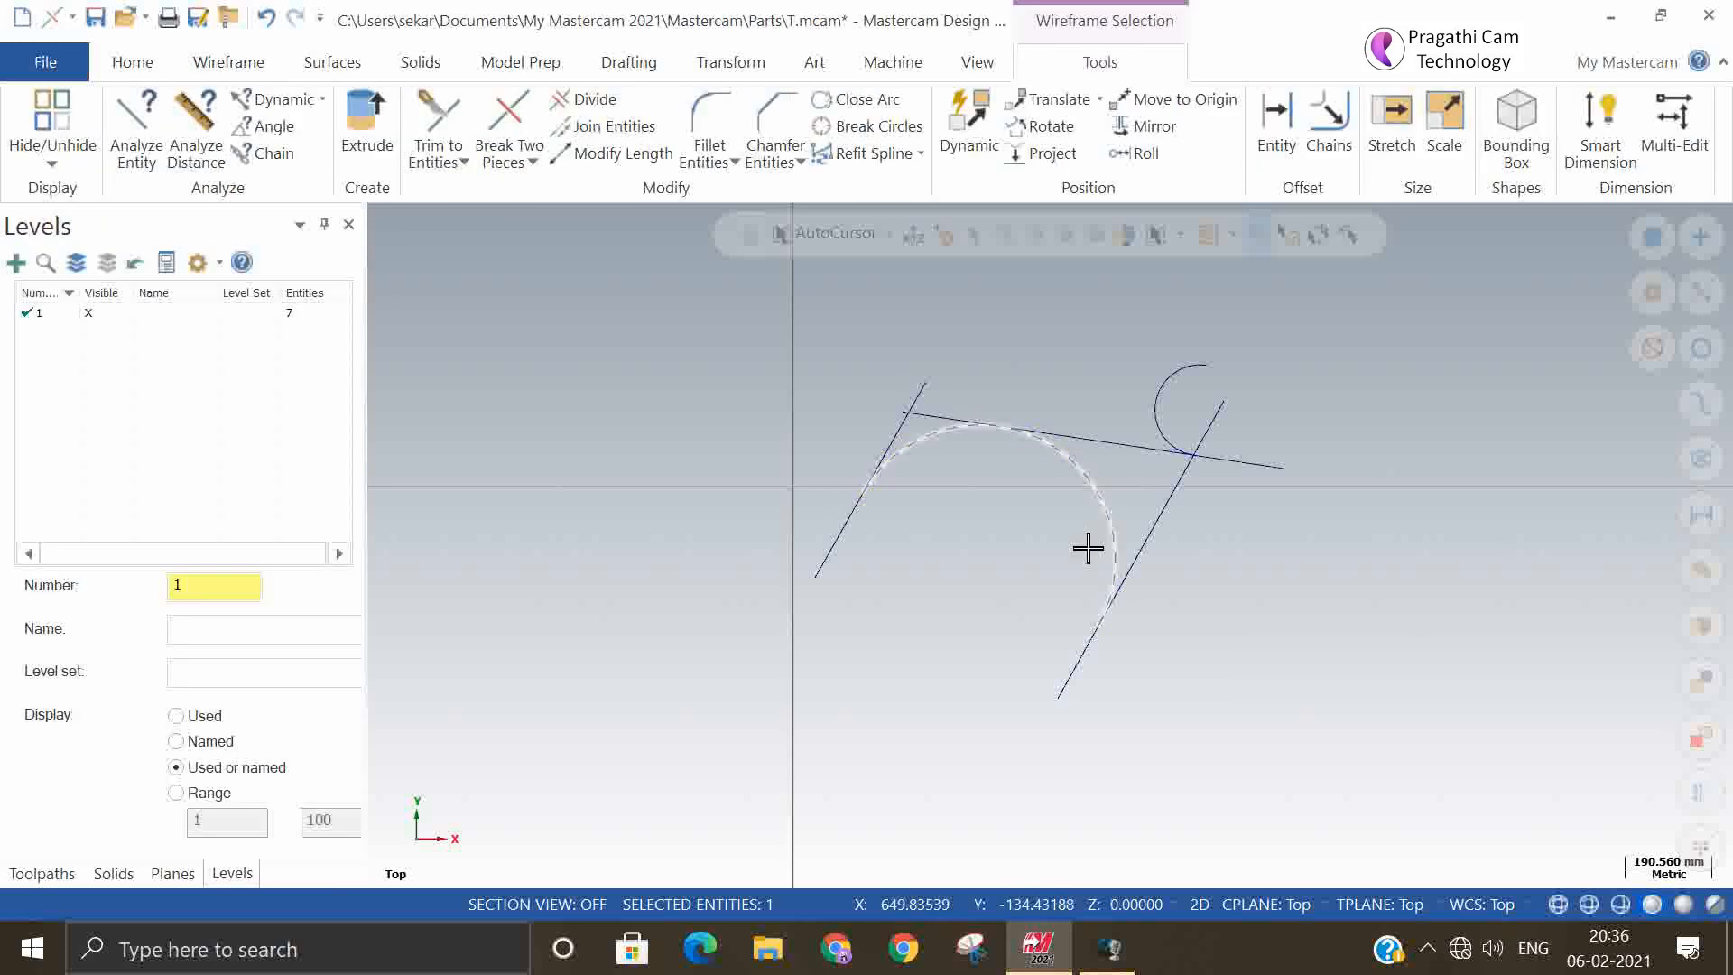
pyautogui.press('Escape')
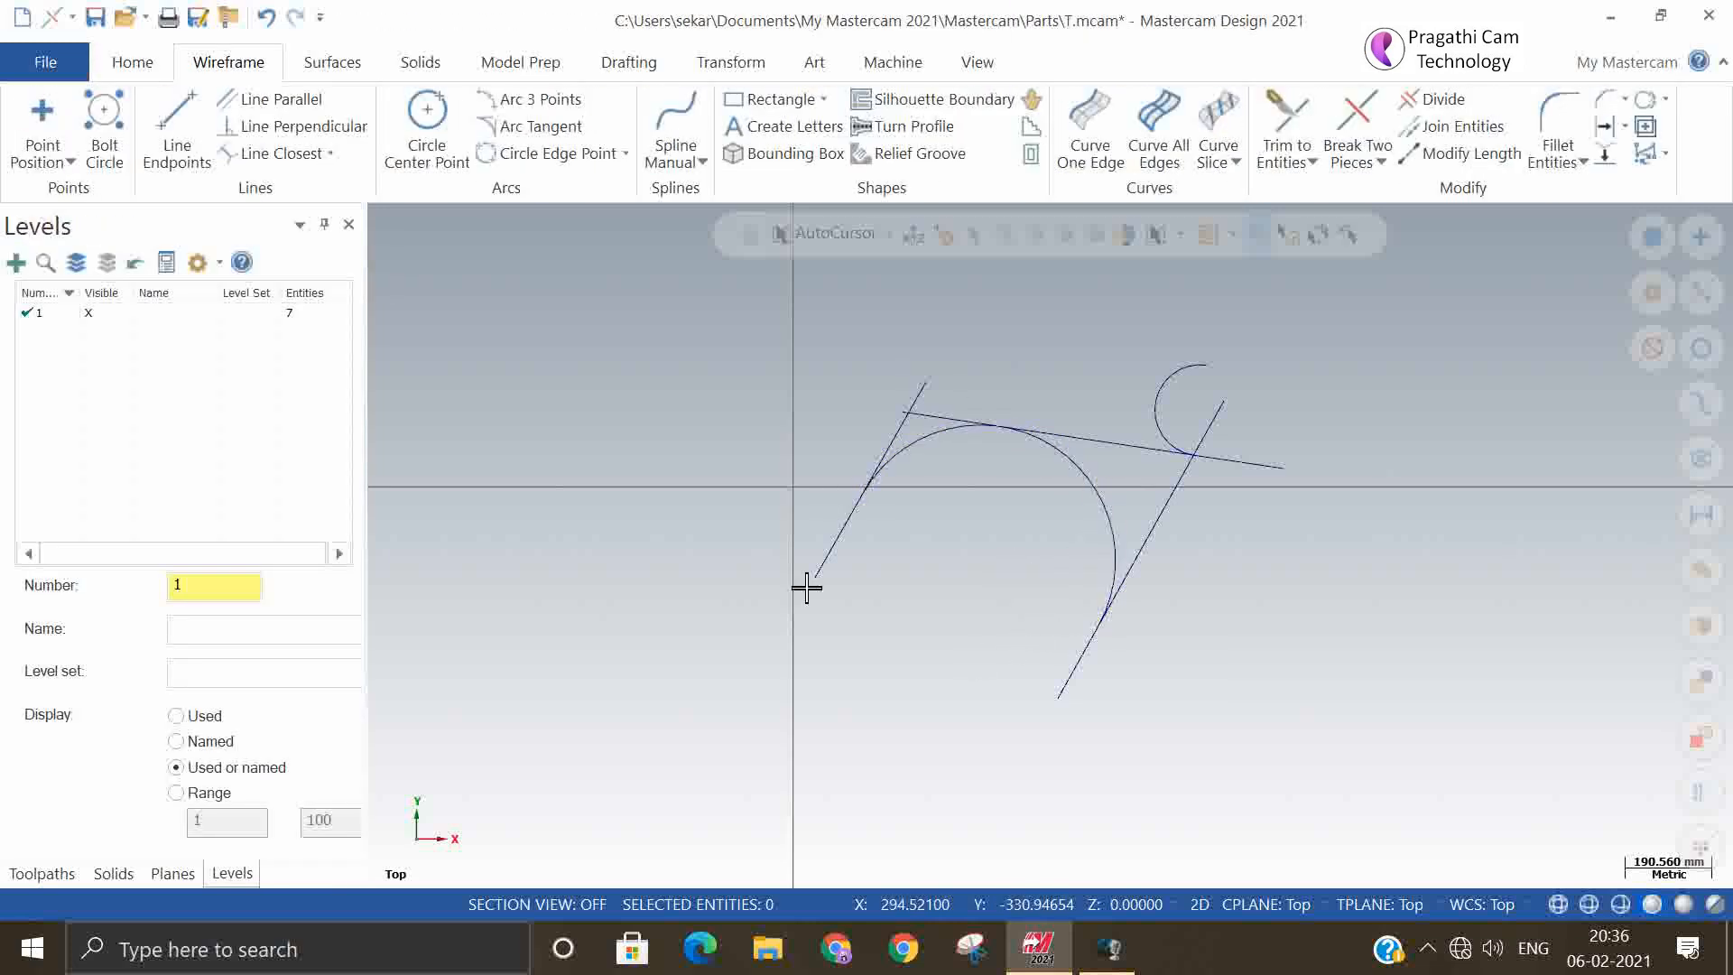
# Try to create a 25 mm radius tangent arc with the Arc one point method on the left slanted line and on the shallow line
pyautogui.click(538, 127)
pyautogui.click(297, 414)
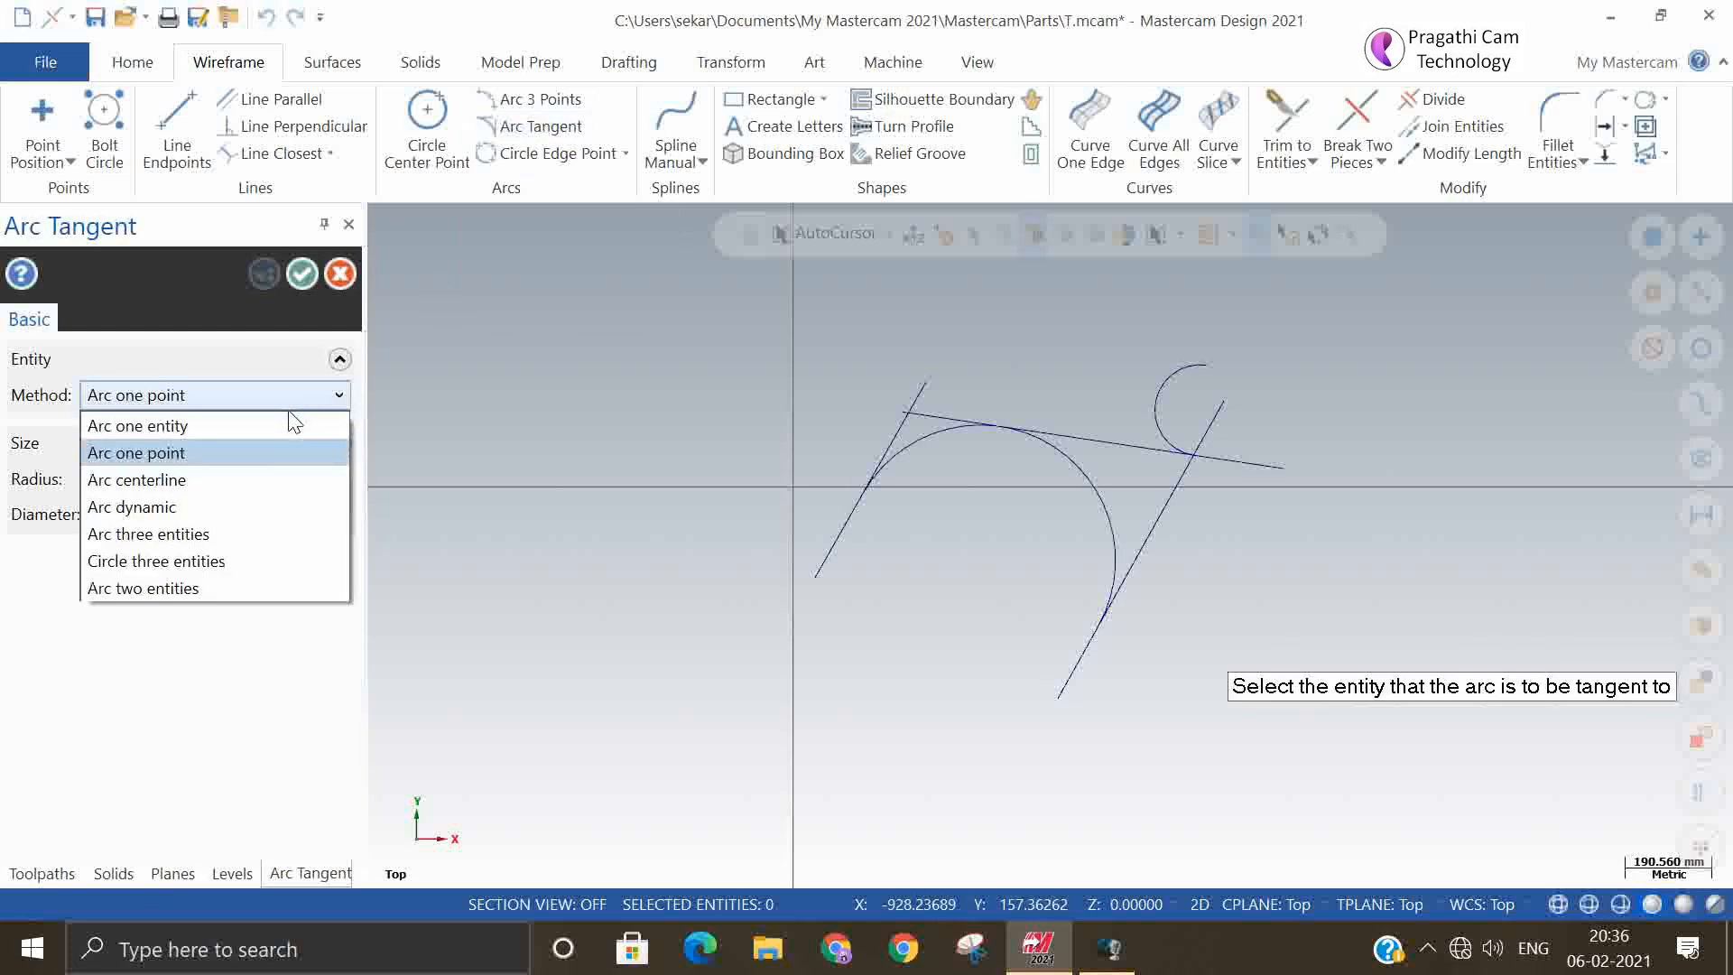
pyautogui.click(260, 456)
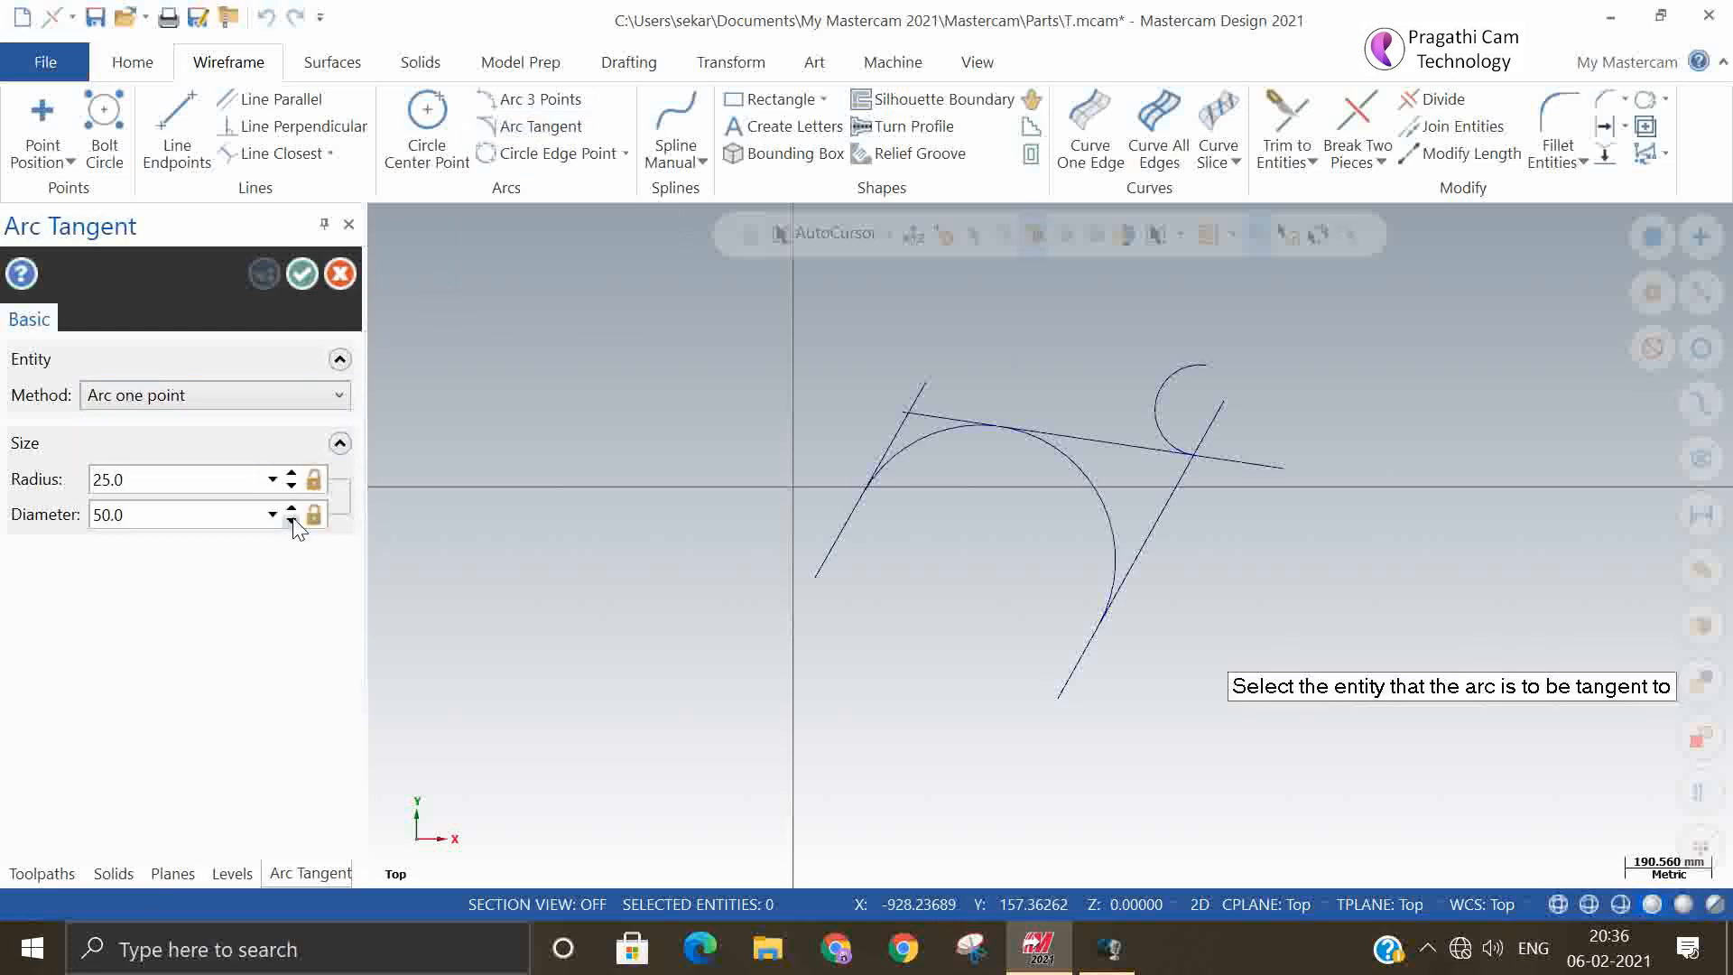
pyautogui.click(913, 390)
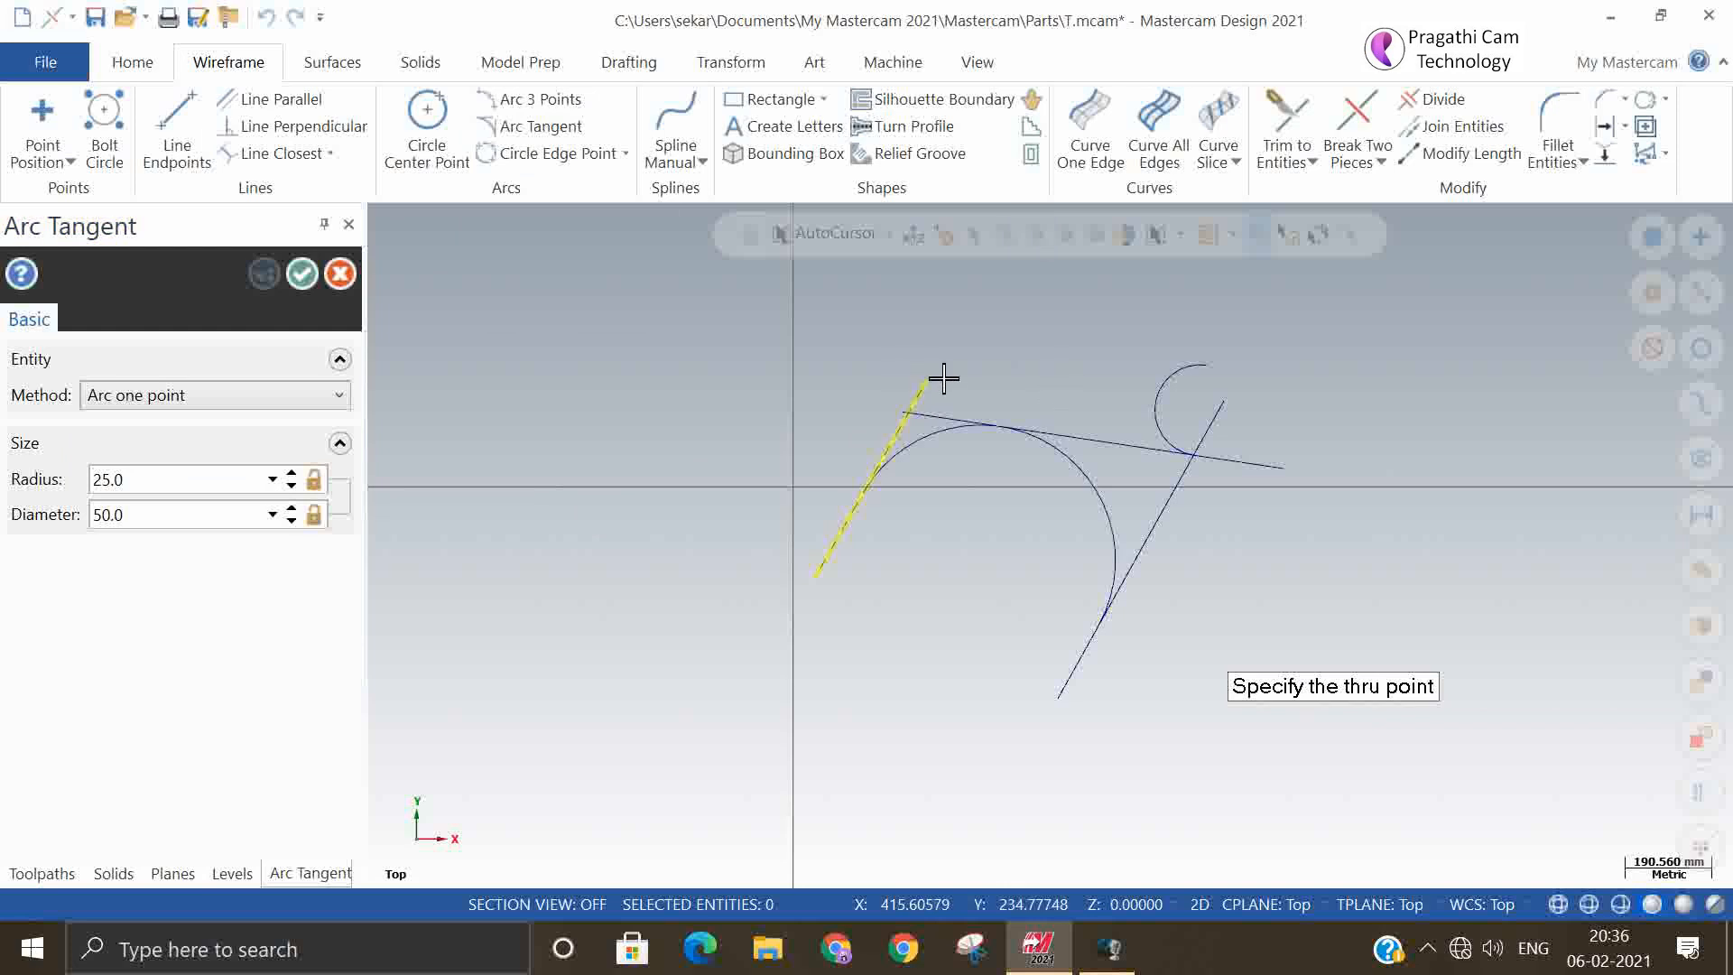
pyautogui.click(933, 390)
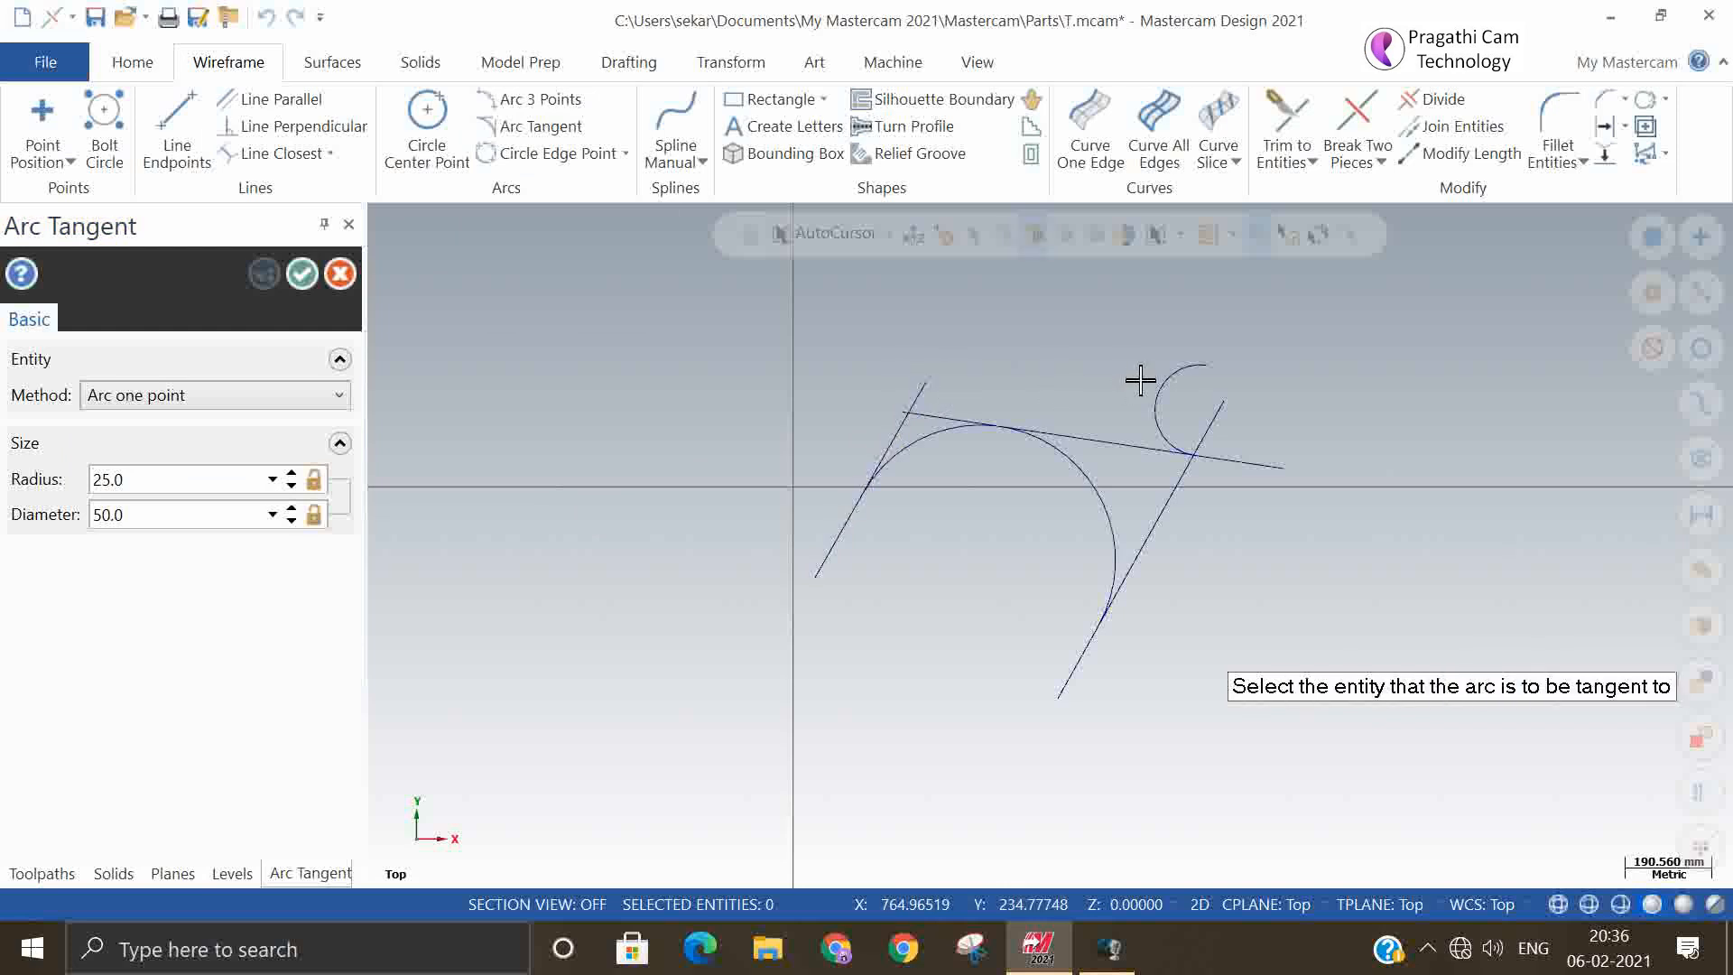
pyautogui.click(975, 417)
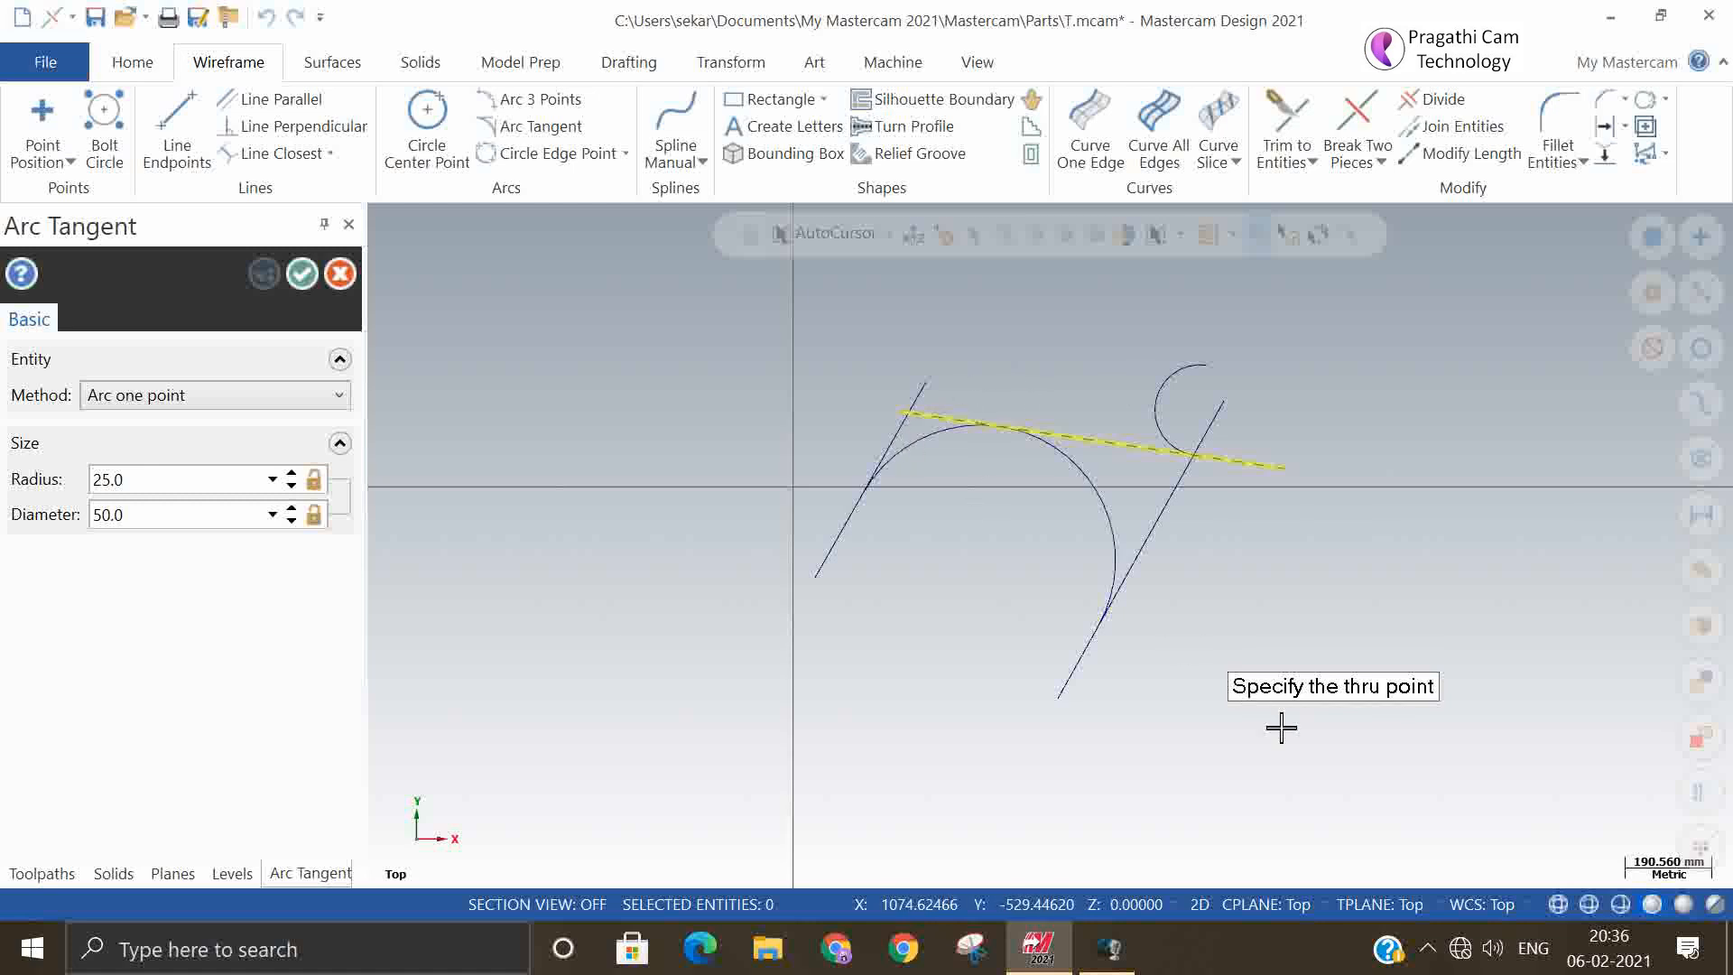
pyautogui.click(903, 412)
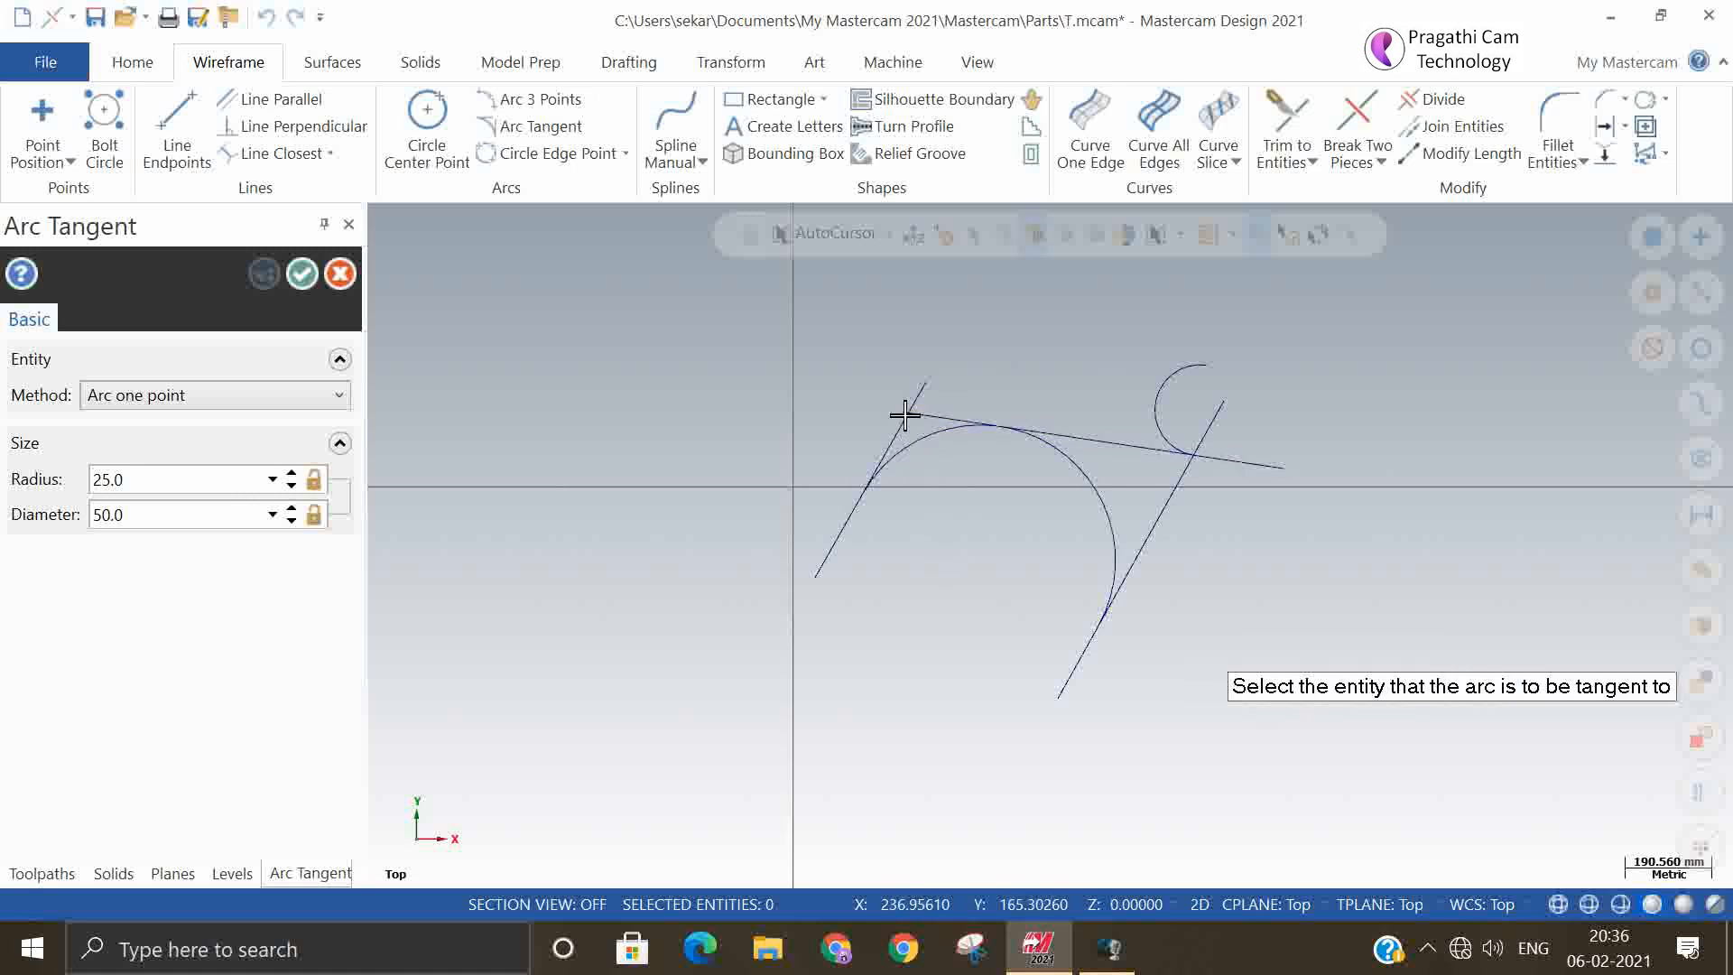
pyautogui.scroll(-3, 1083, 642)
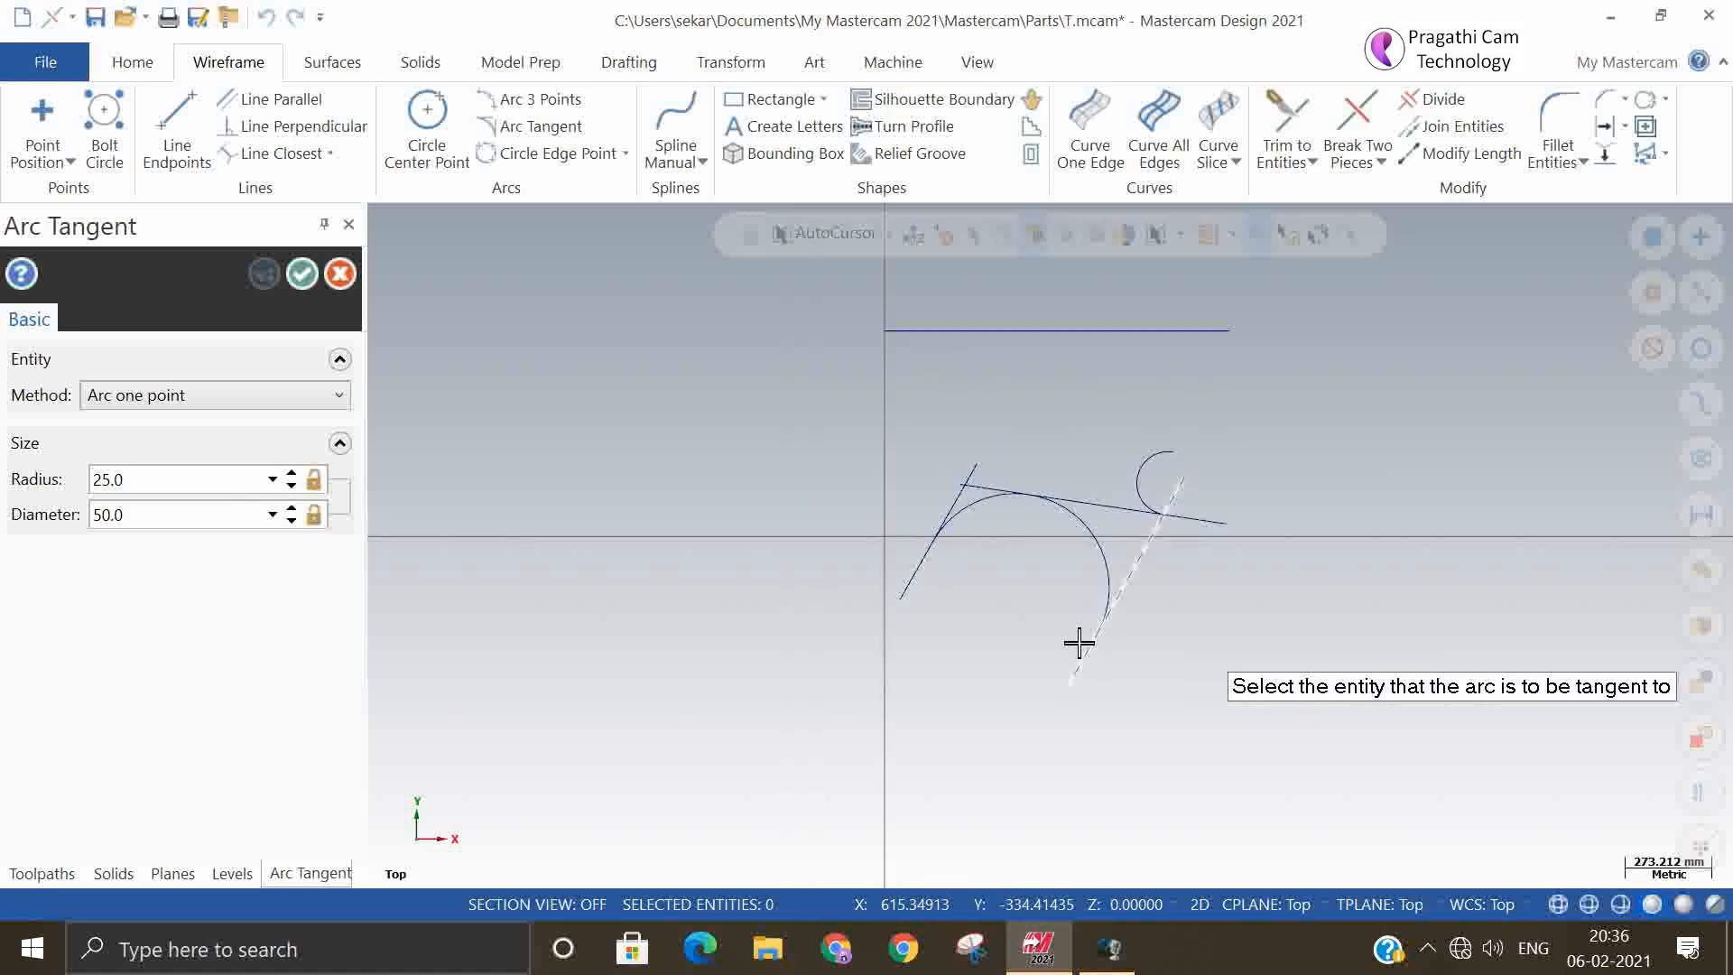
pyautogui.click(300, 275)
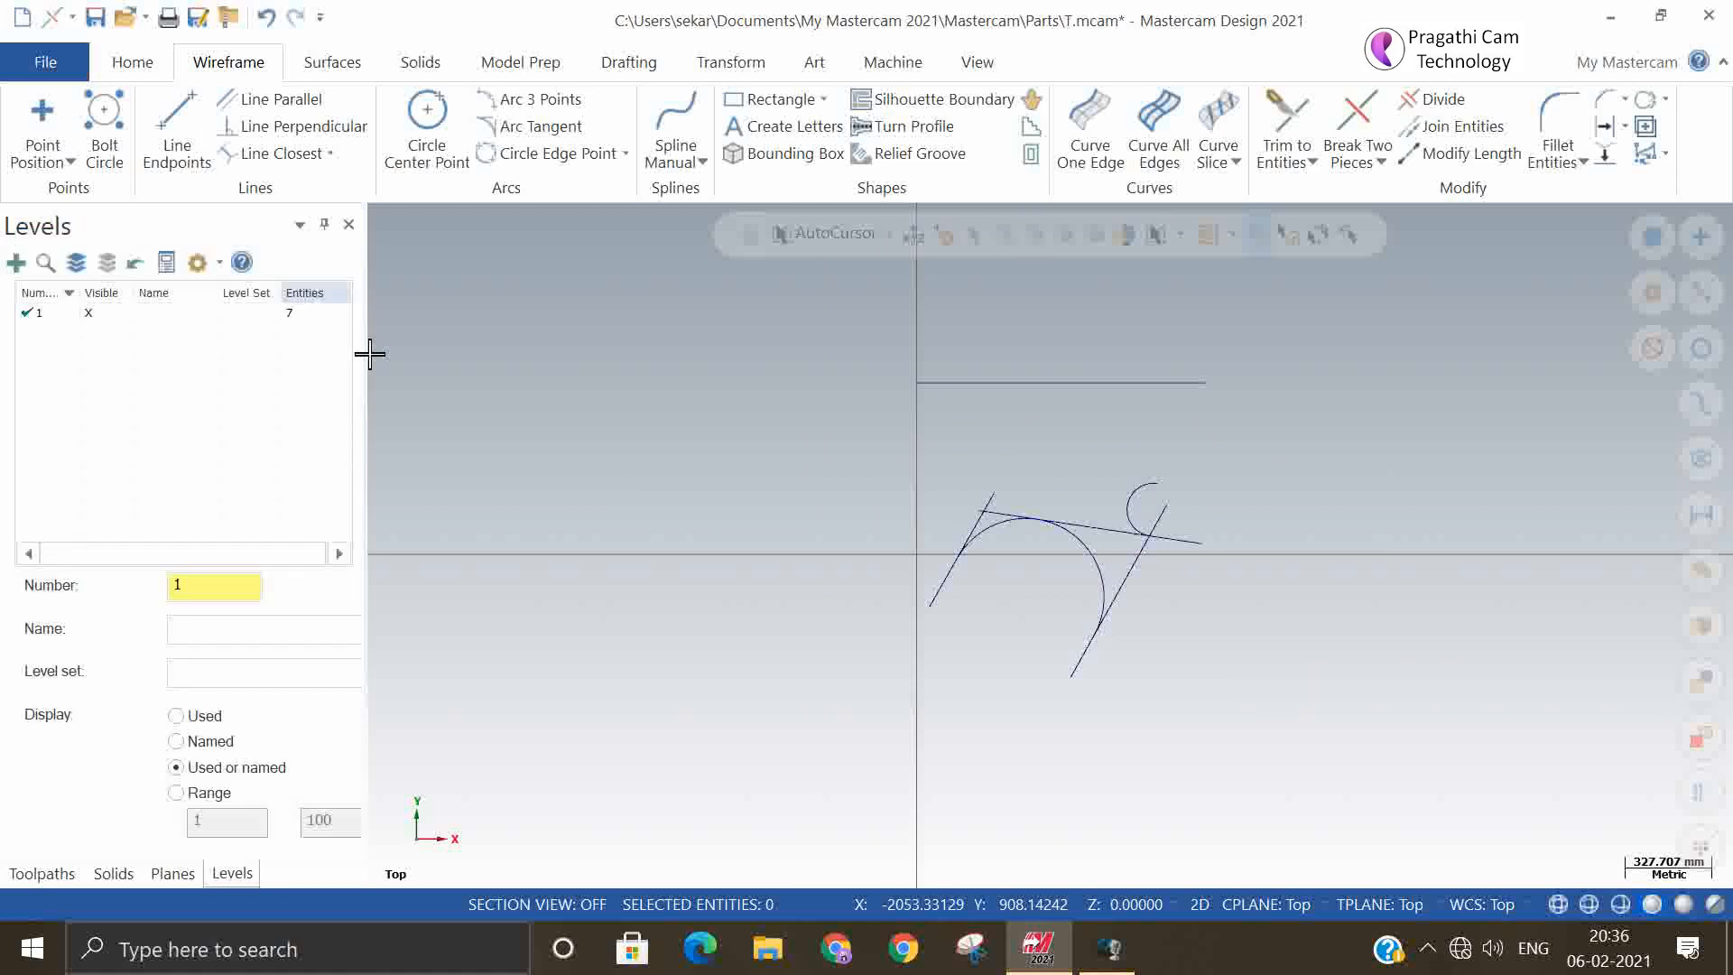
# Try to create a 25 mm radius Arc one point arc tangent to the horizontal line above the slanted lines
pyautogui.click(558, 135)
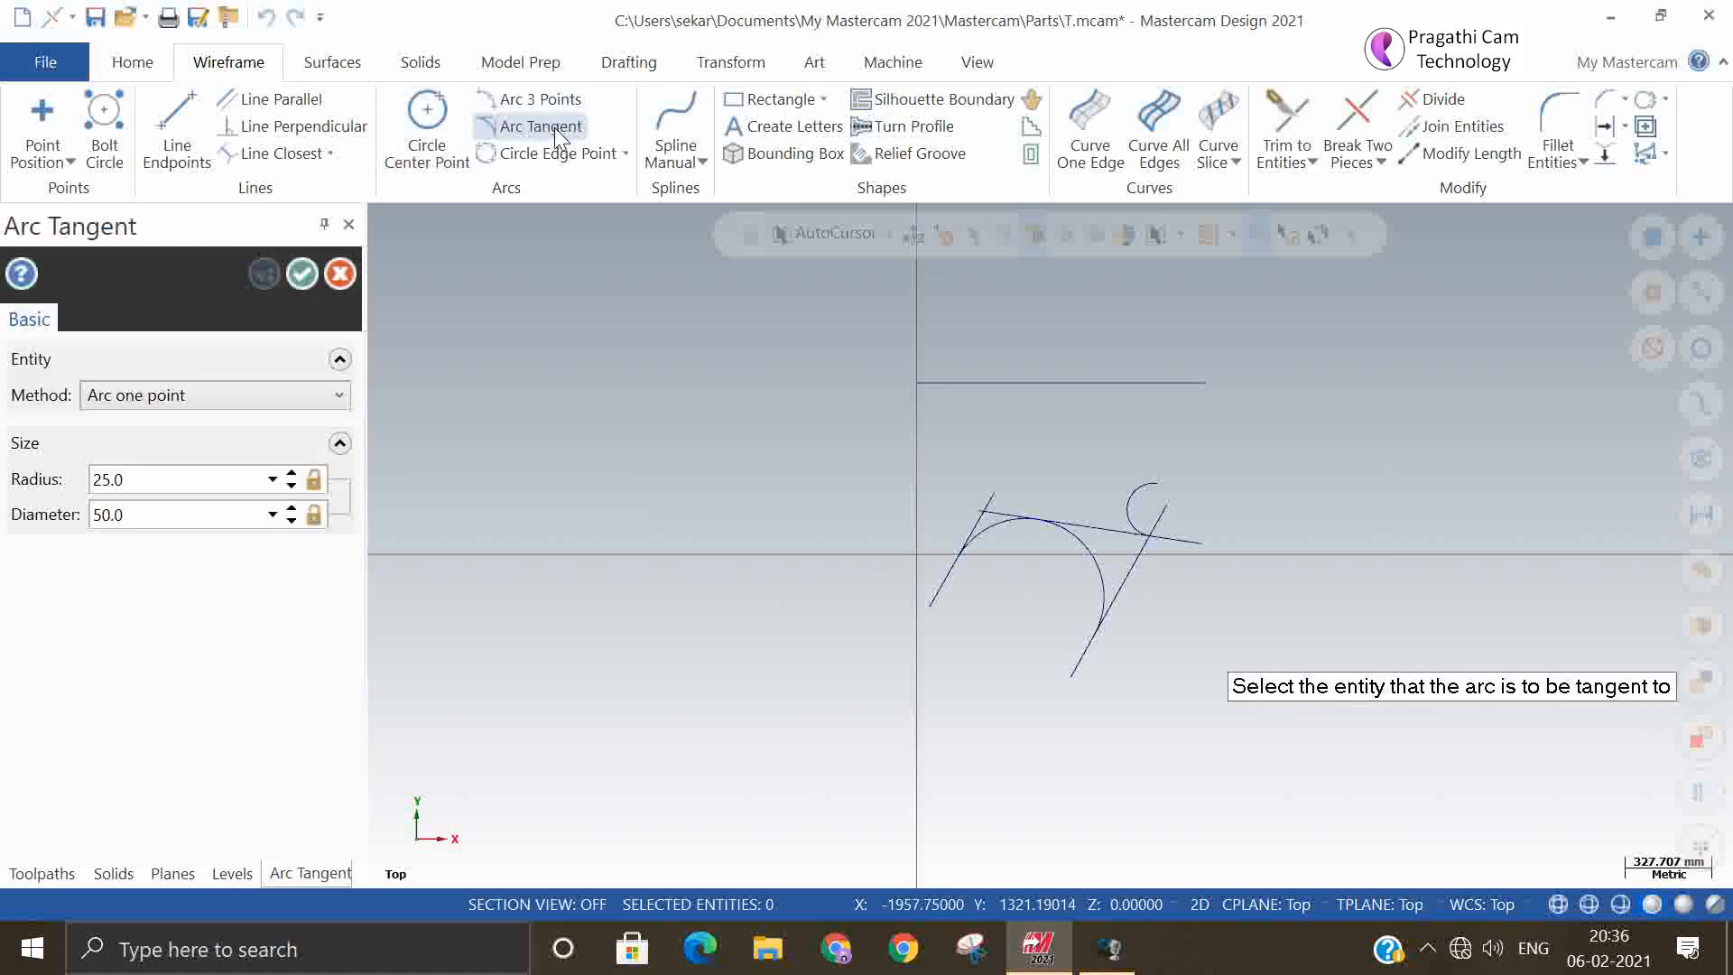
pyautogui.click(282, 398)
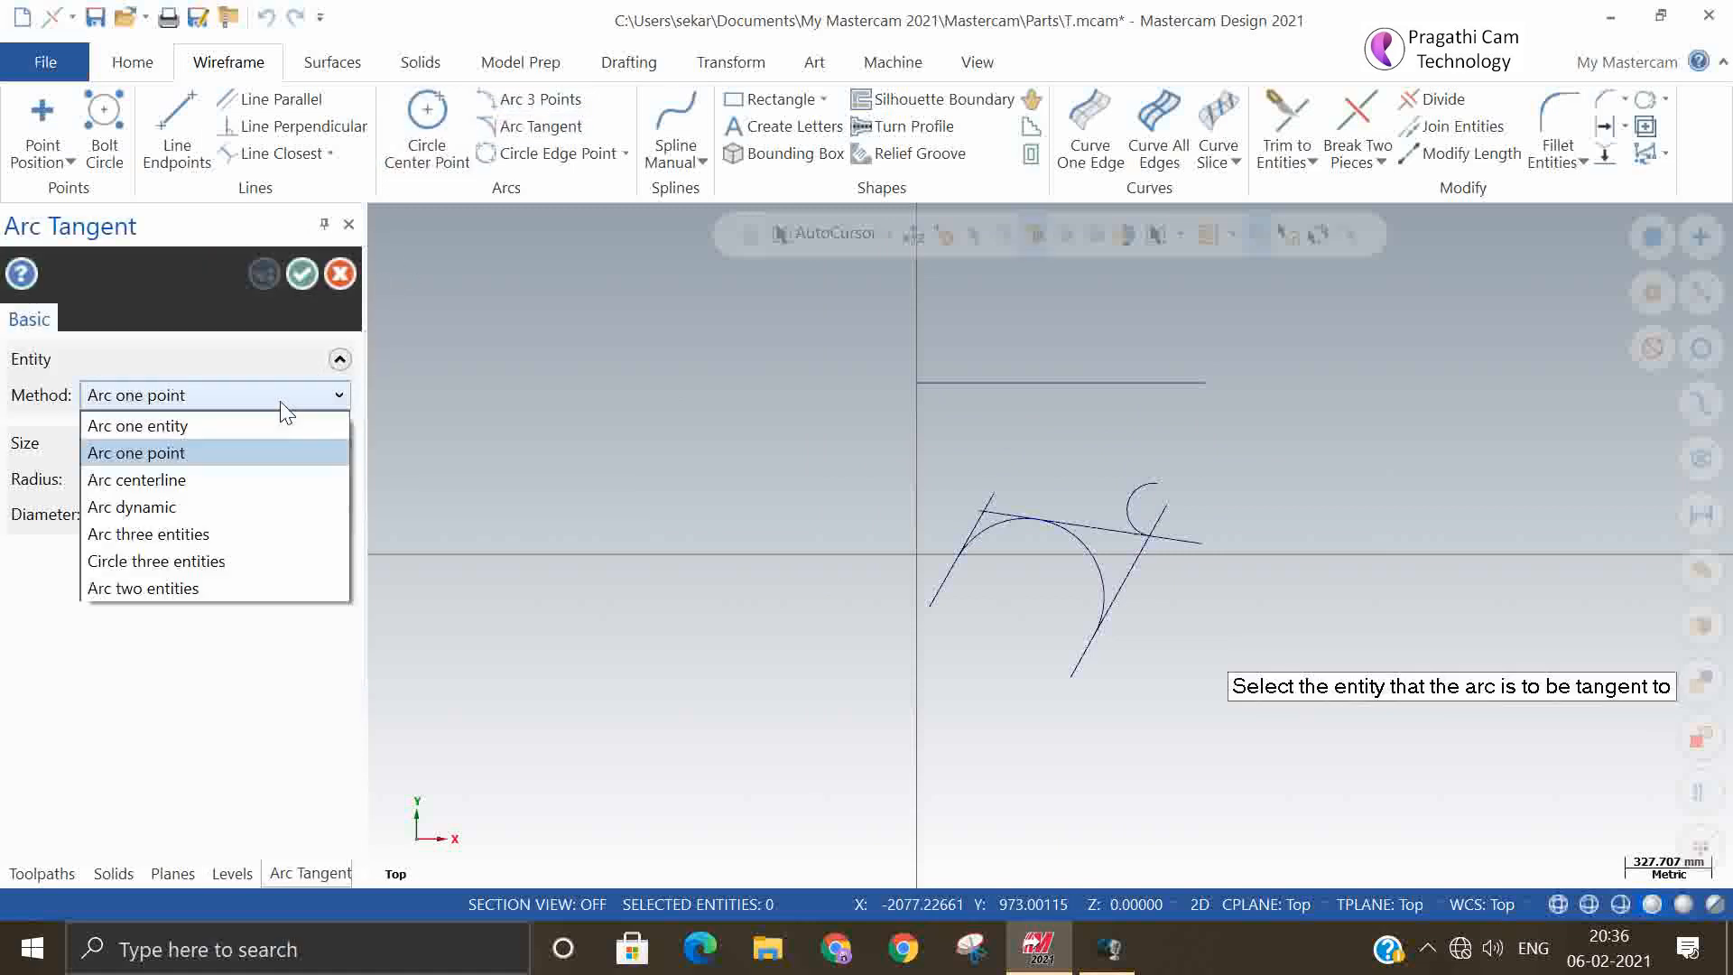
pyautogui.click(249, 452)
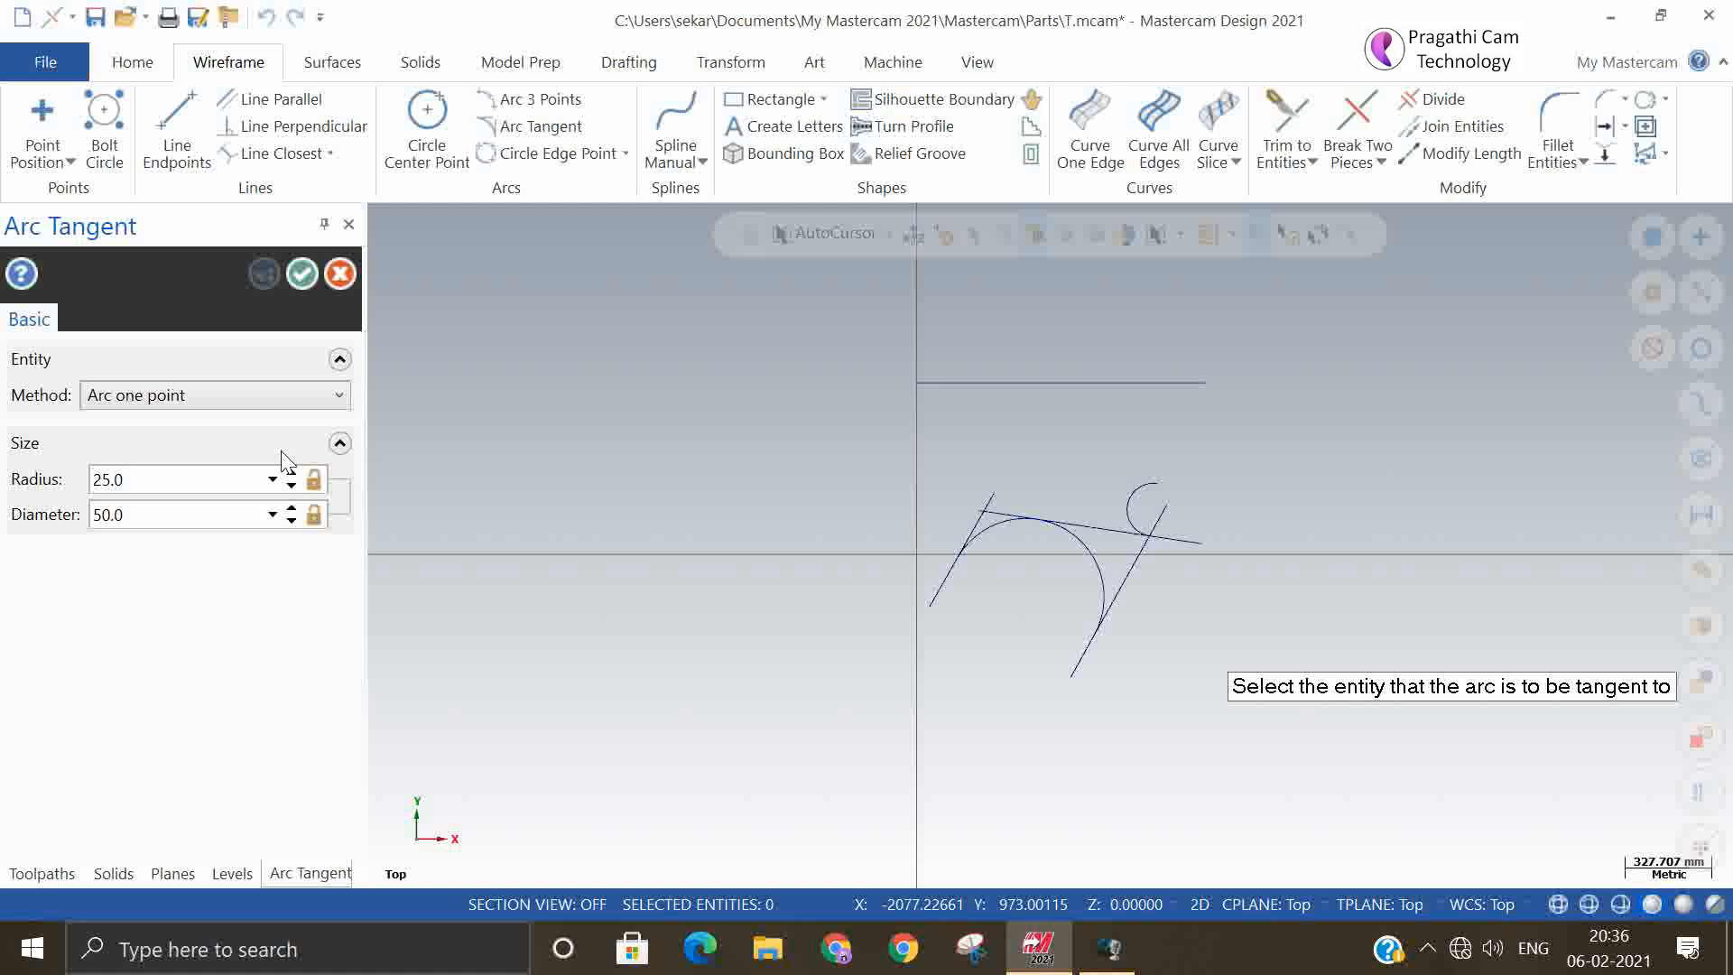
pyautogui.click(1001, 383)
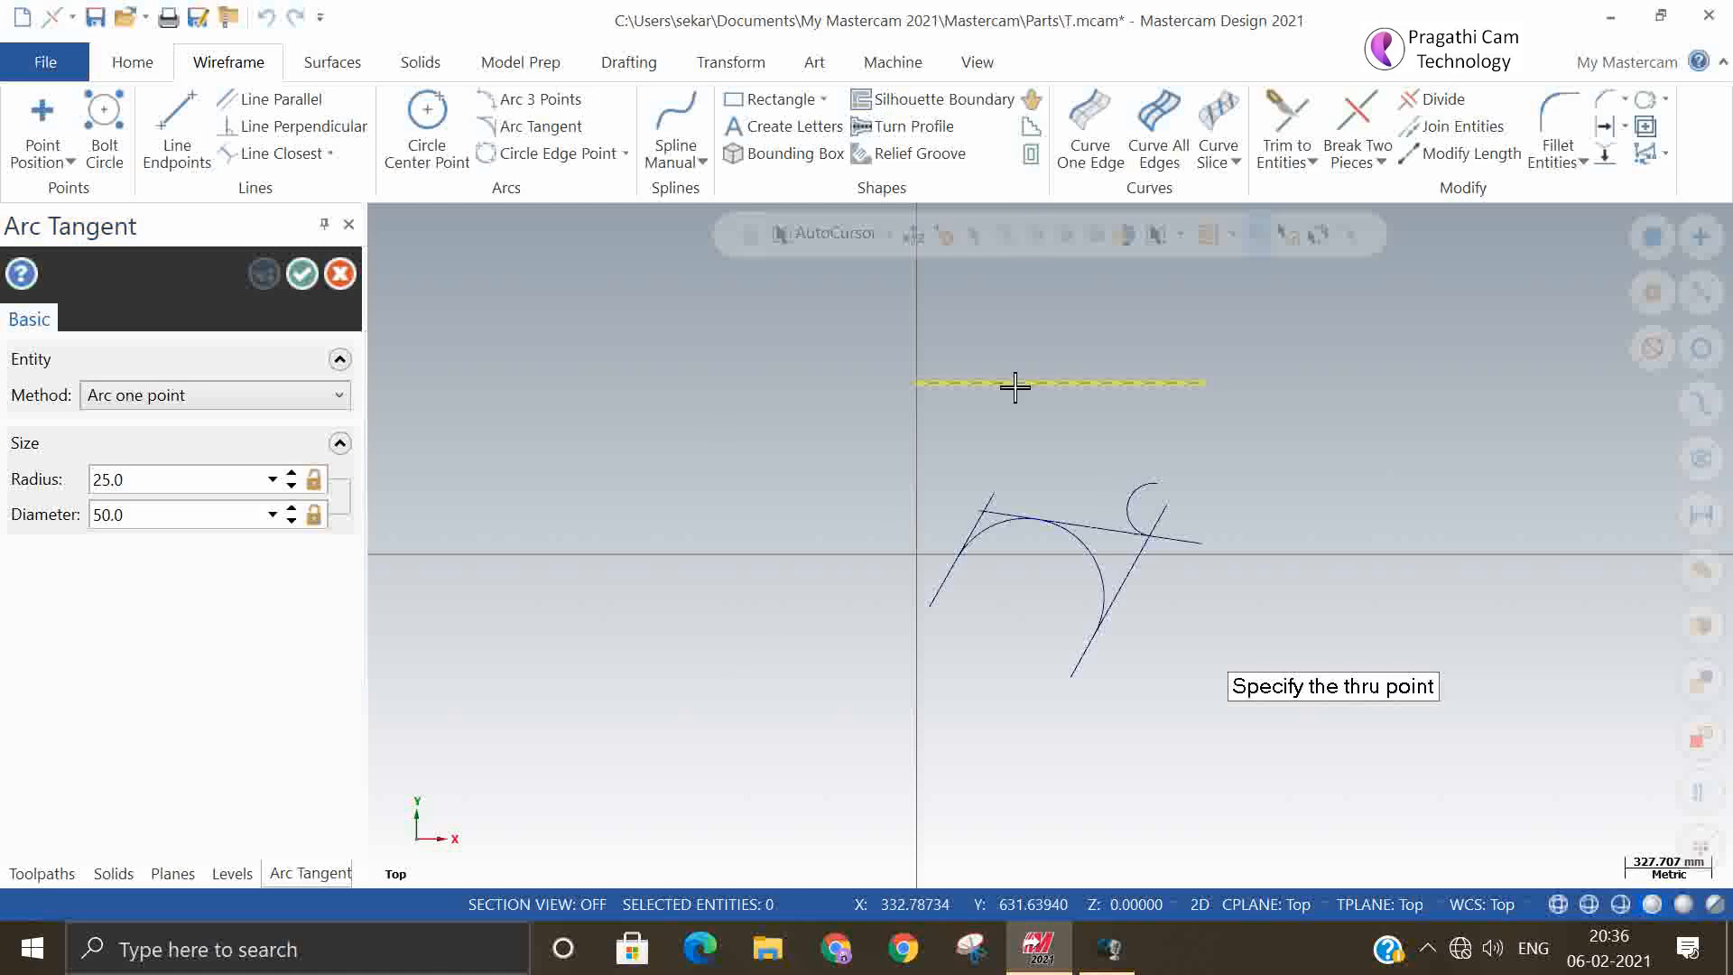
pyautogui.click(1063, 384)
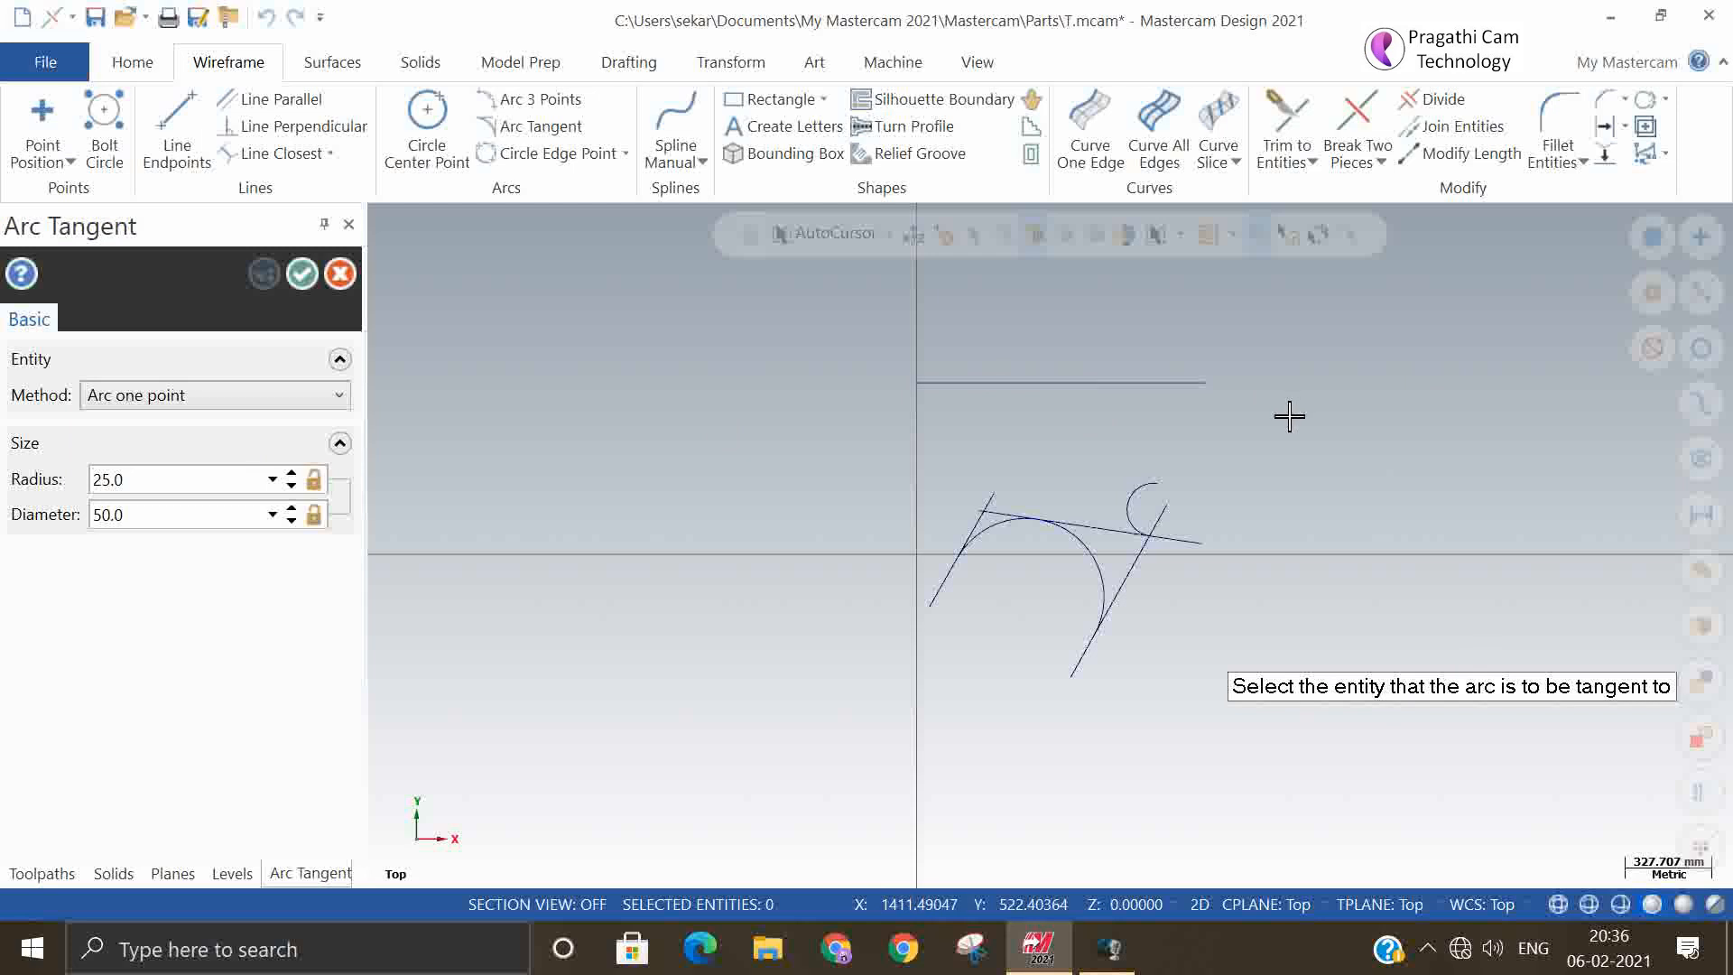
pyautogui.click(1003, 383)
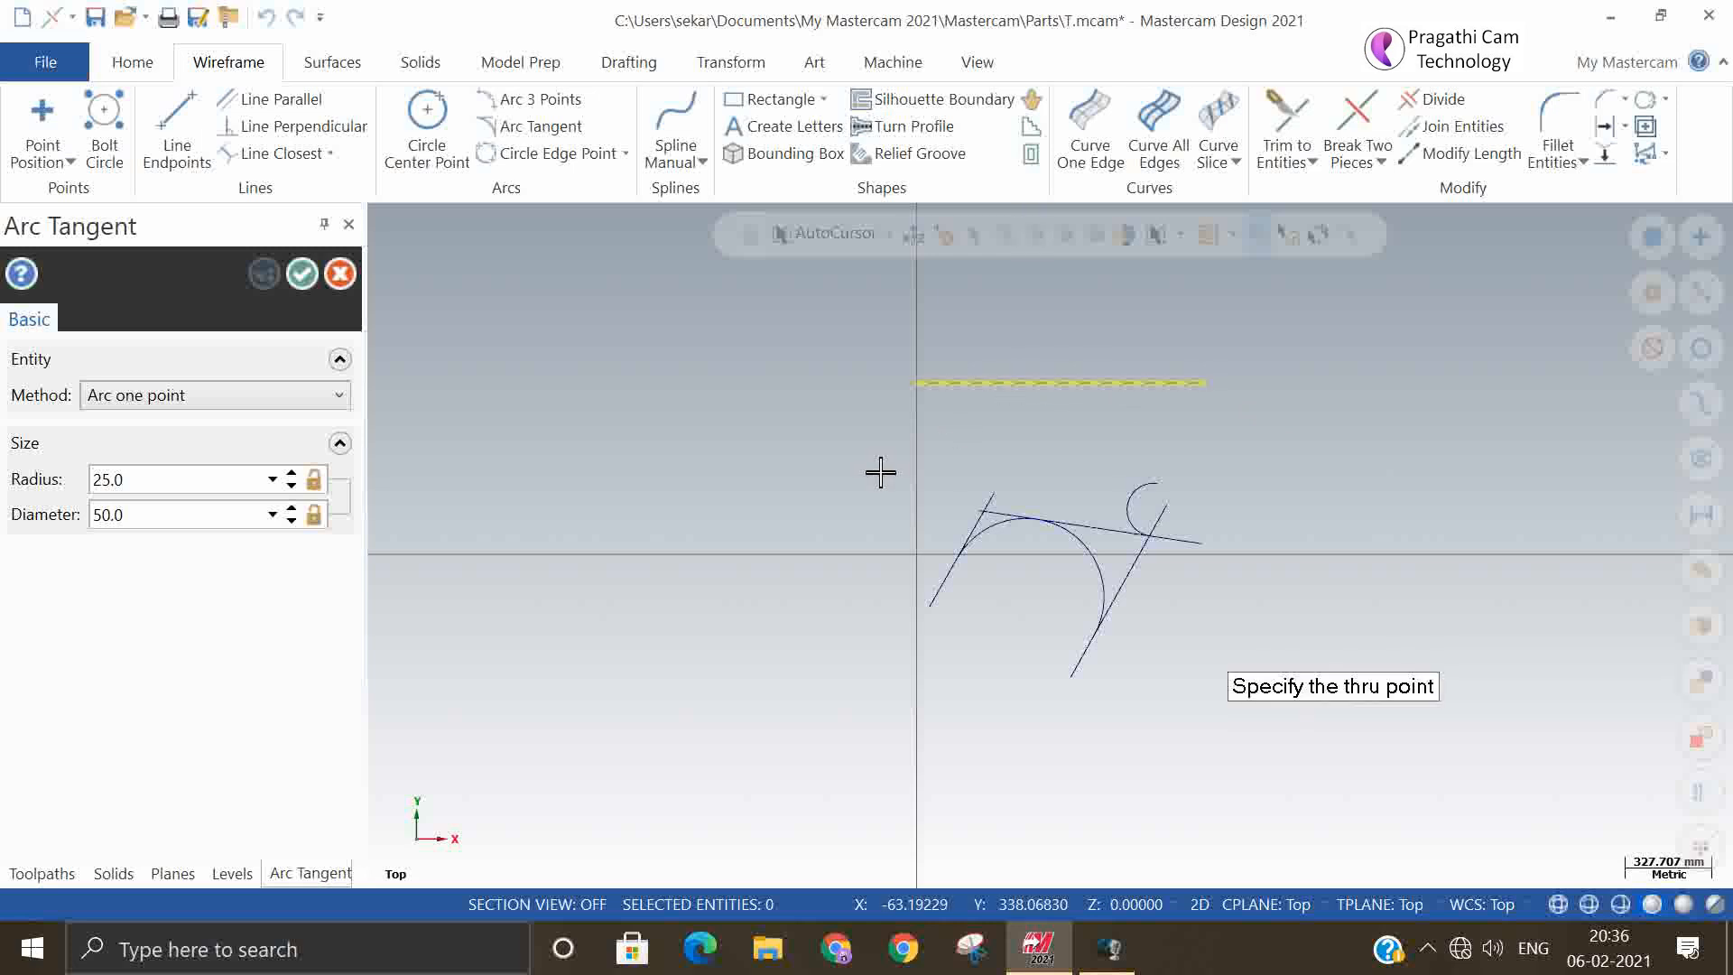
pyautogui.click(301, 275)
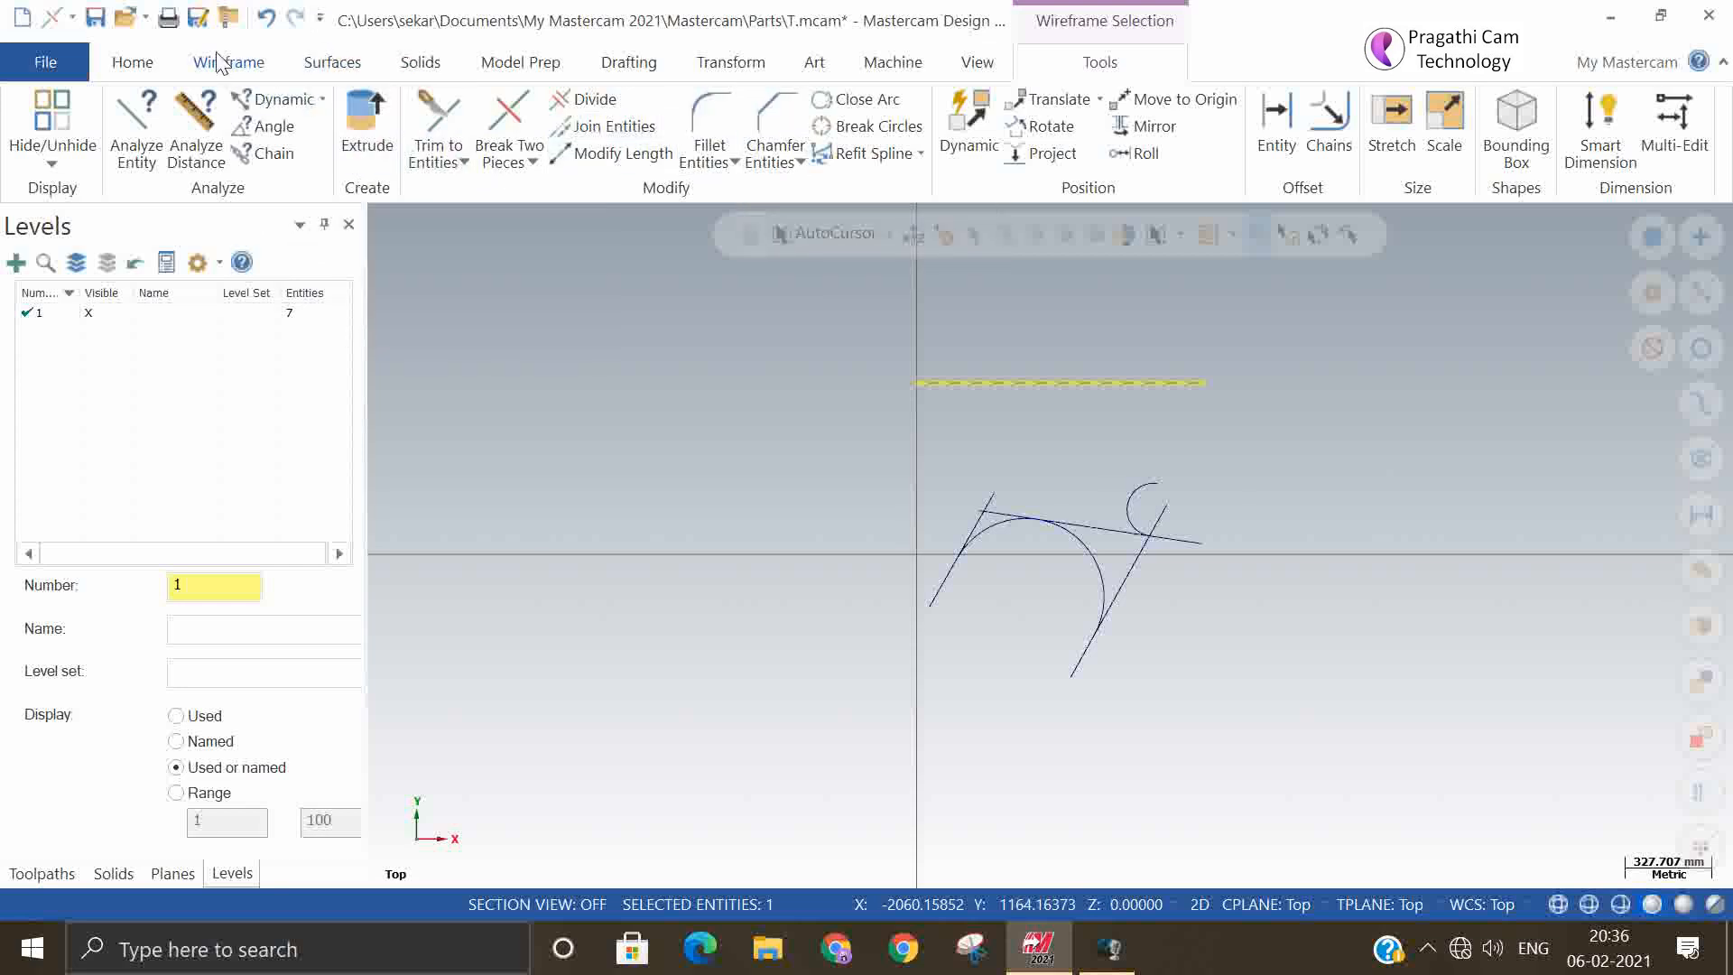
pyautogui.click(236, 67)
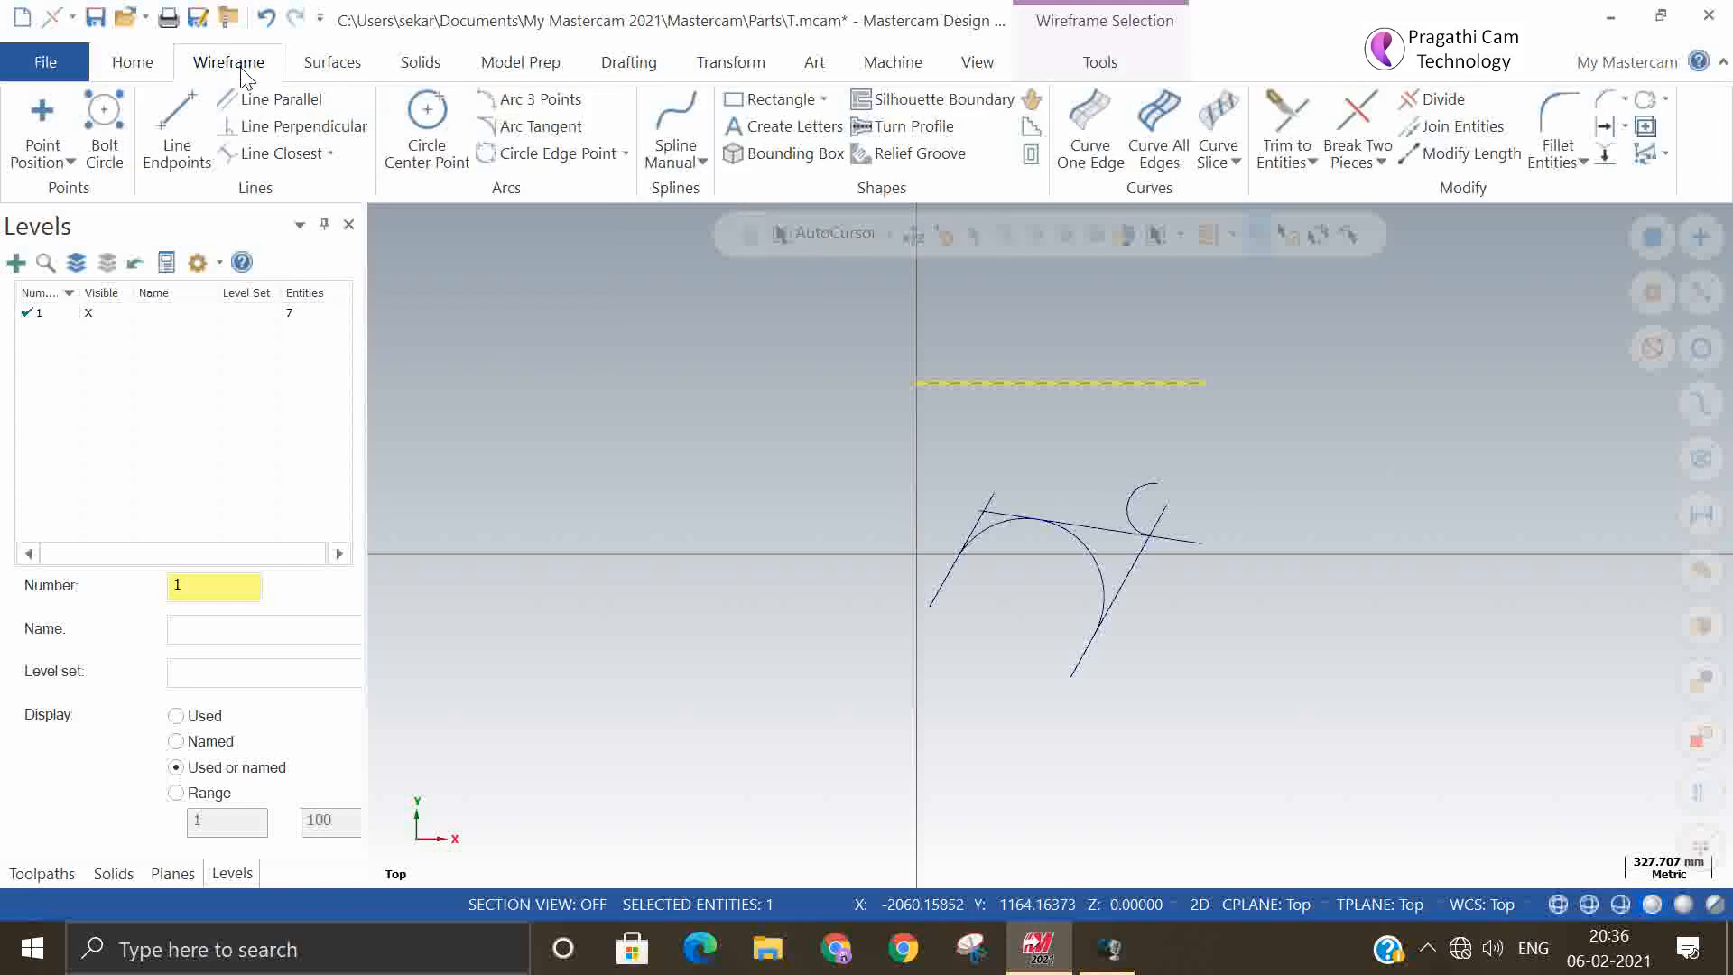
pyautogui.click(554, 133)
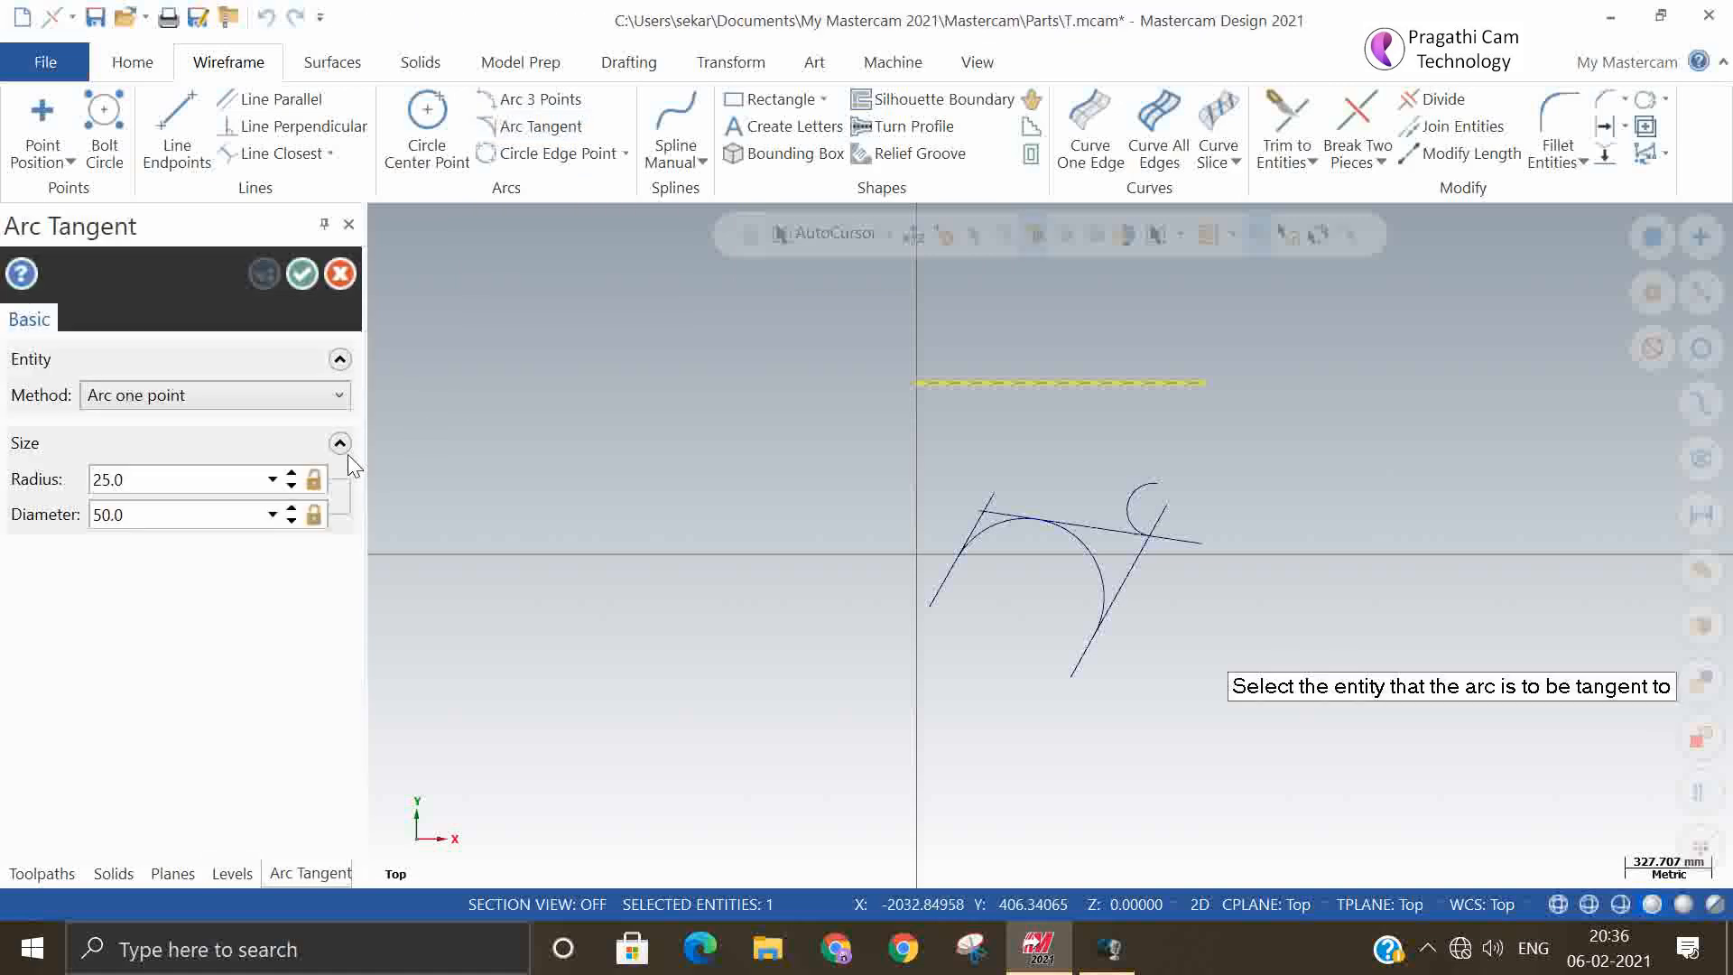
pyautogui.click(280, 399)
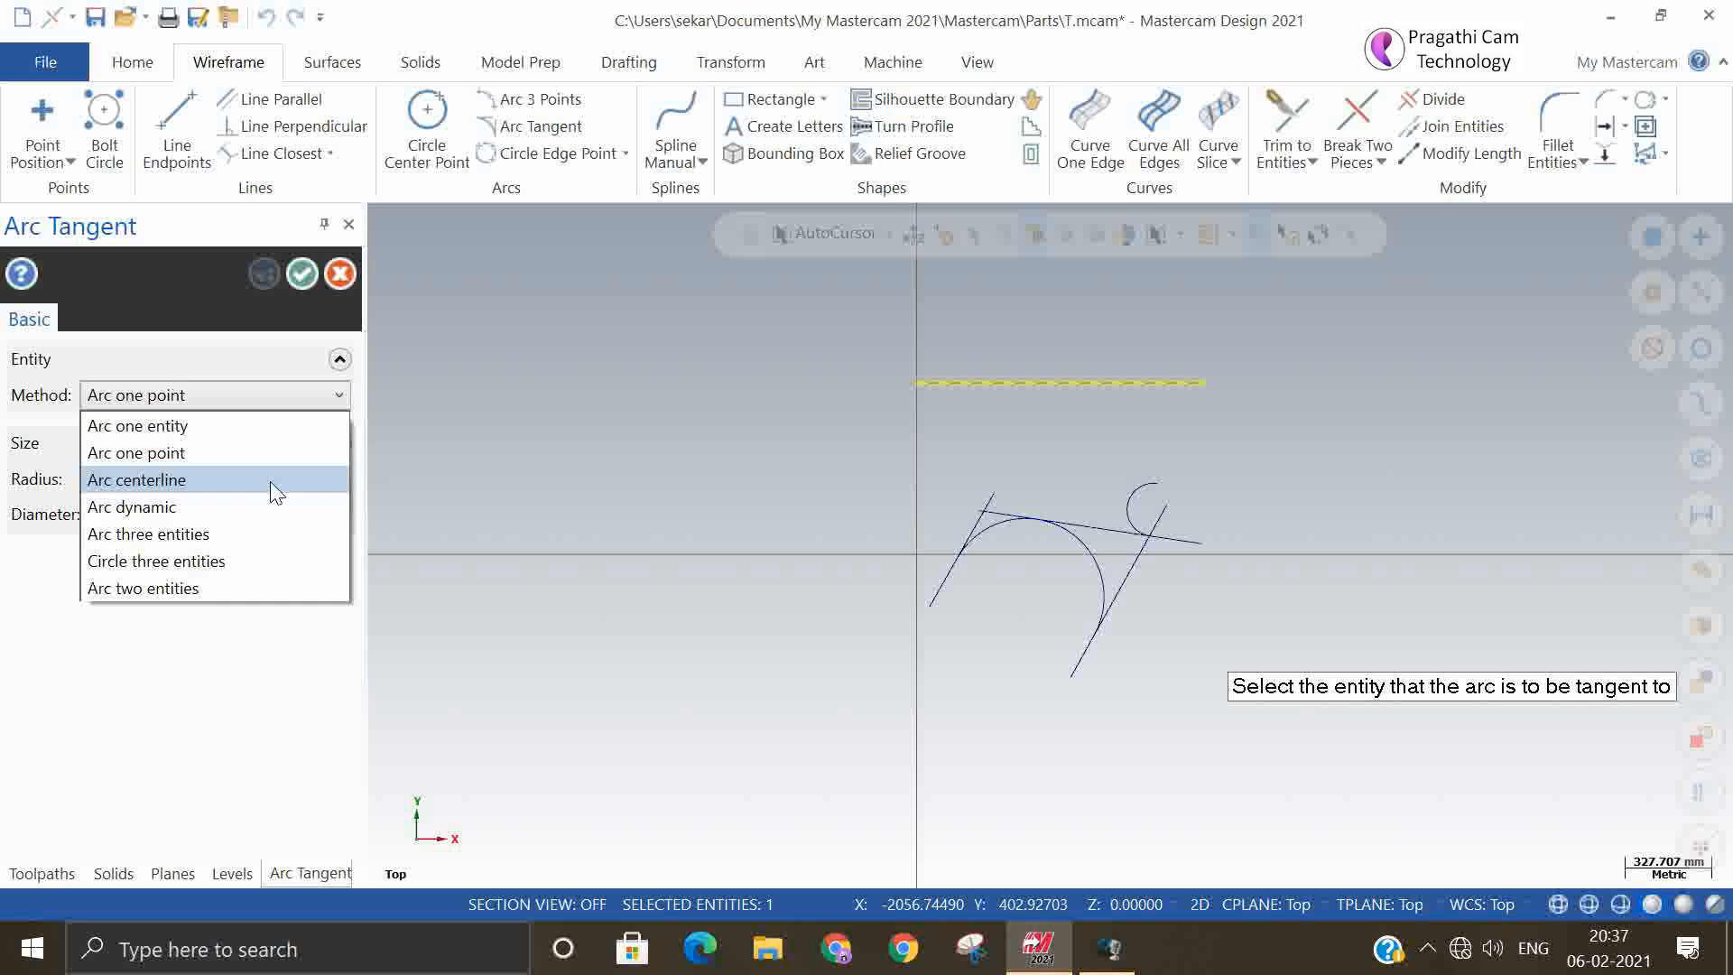
pyautogui.click(285, 278)
pyautogui.click(303, 274)
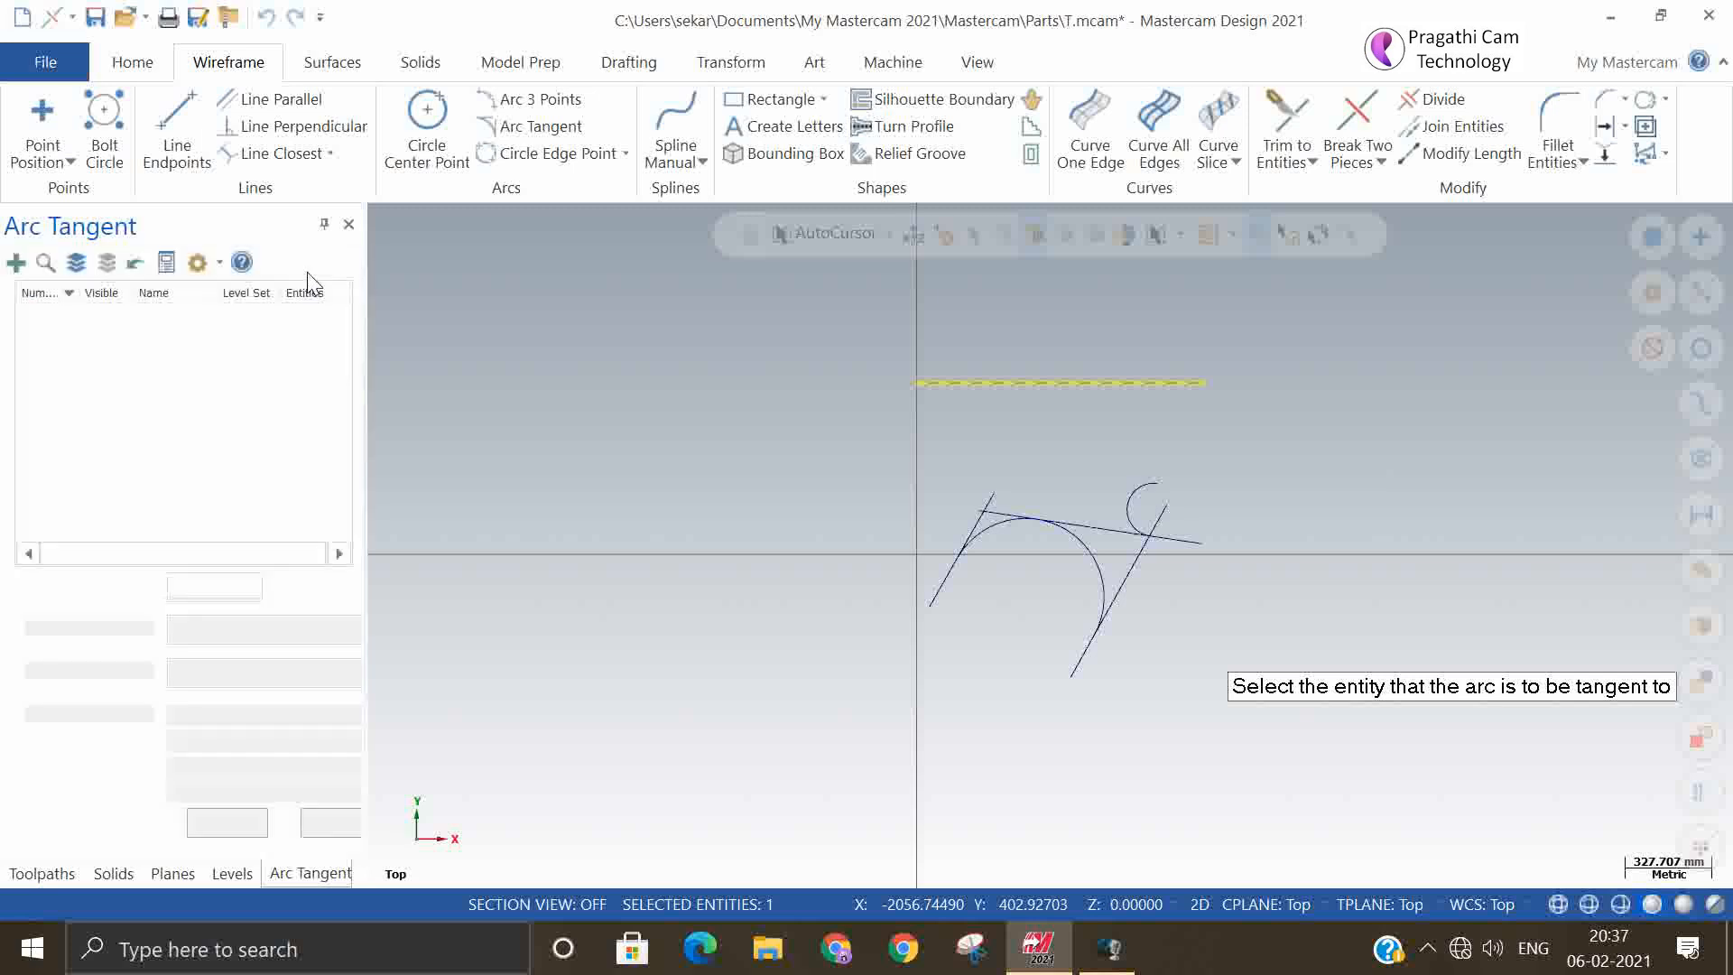
# Draw a vertical freeform line about 600 mm long crossing the upper horizontal line
pyautogui.click(228, 61)
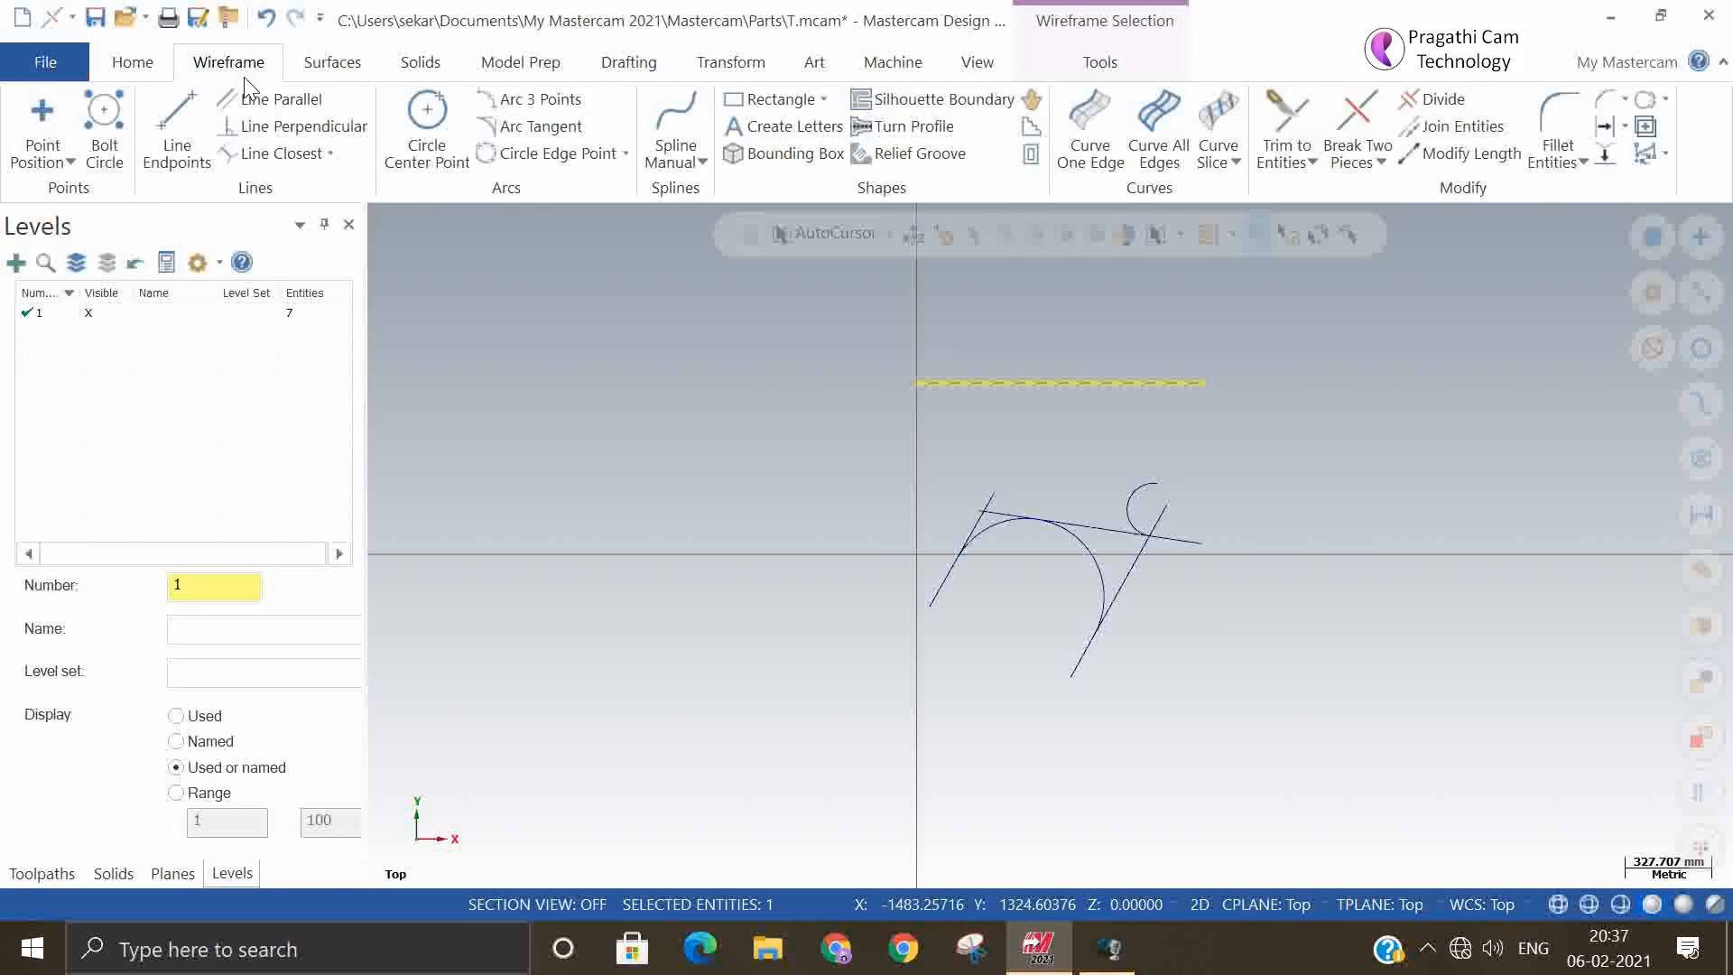
pyautogui.click(212, 142)
pyautogui.click(1033, 318)
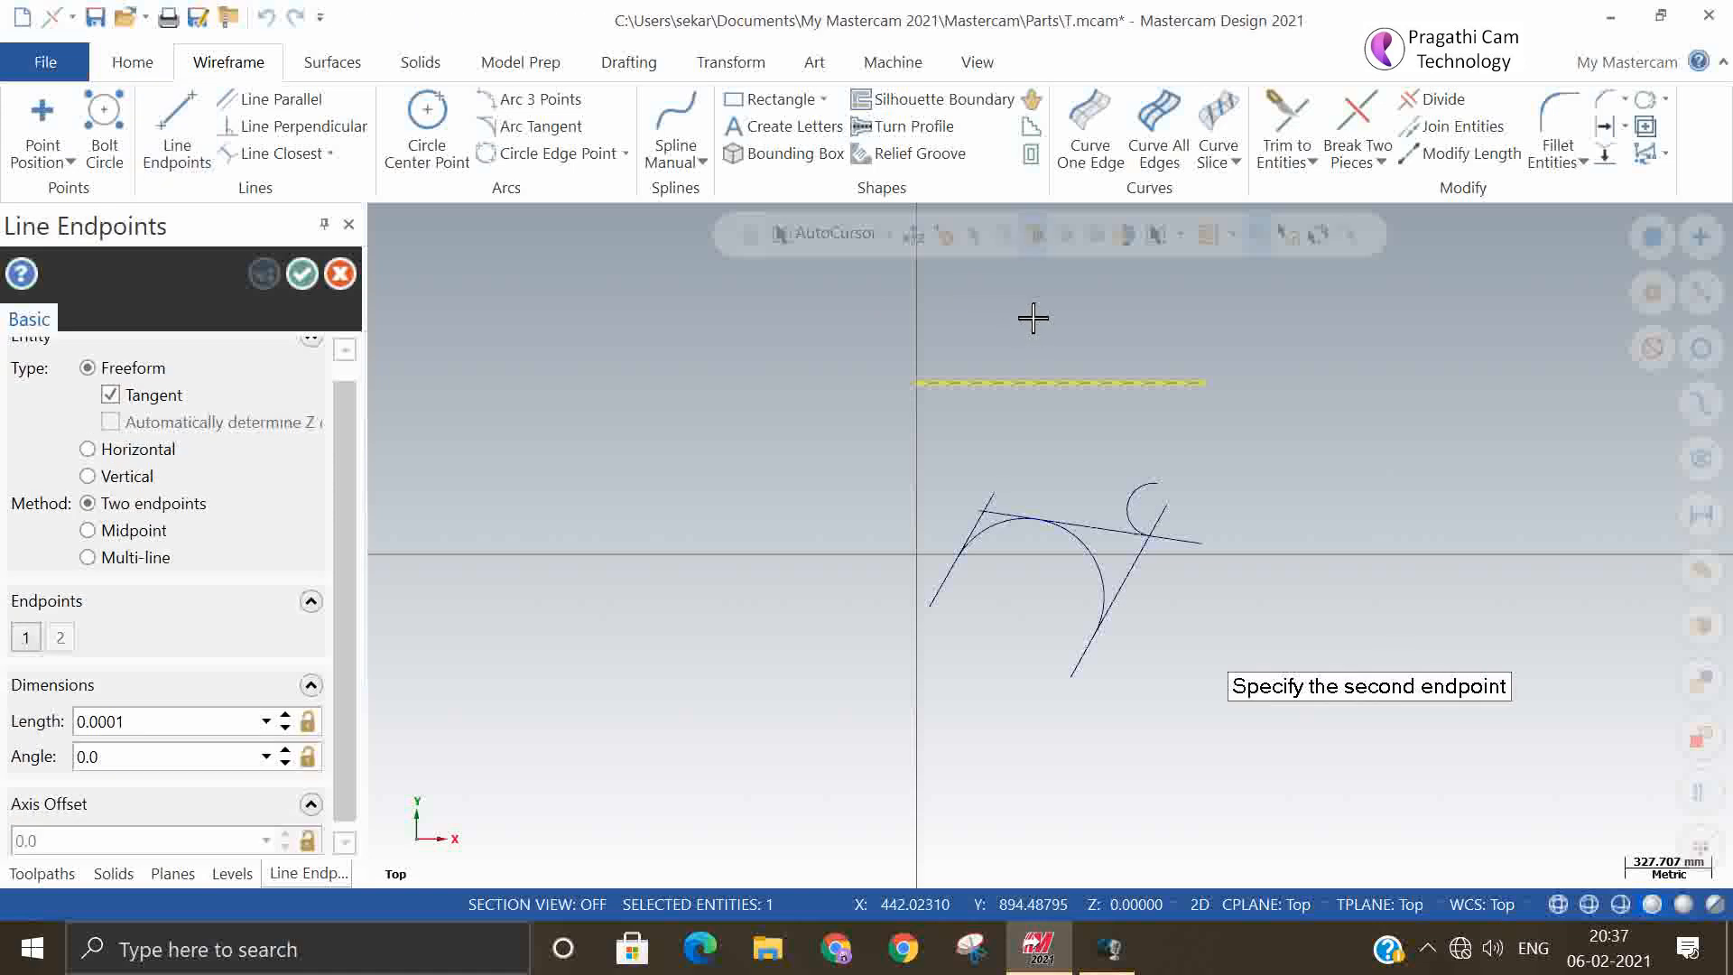
pyautogui.click(1032, 474)
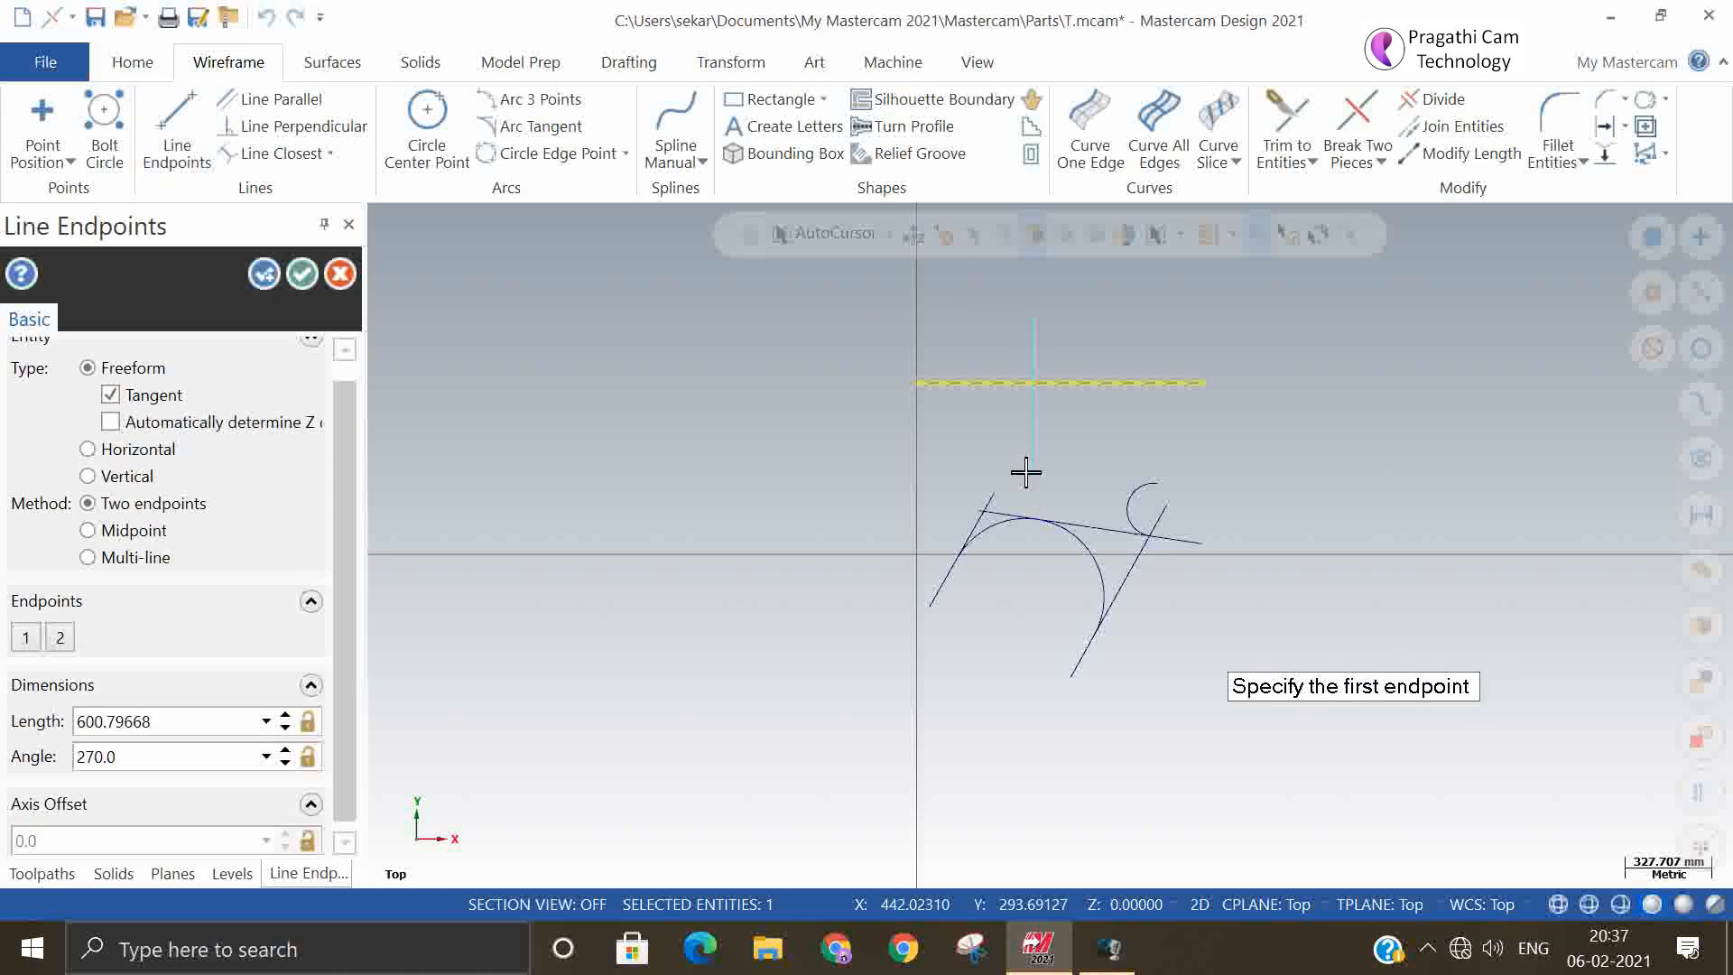
pyautogui.click(287, 273)
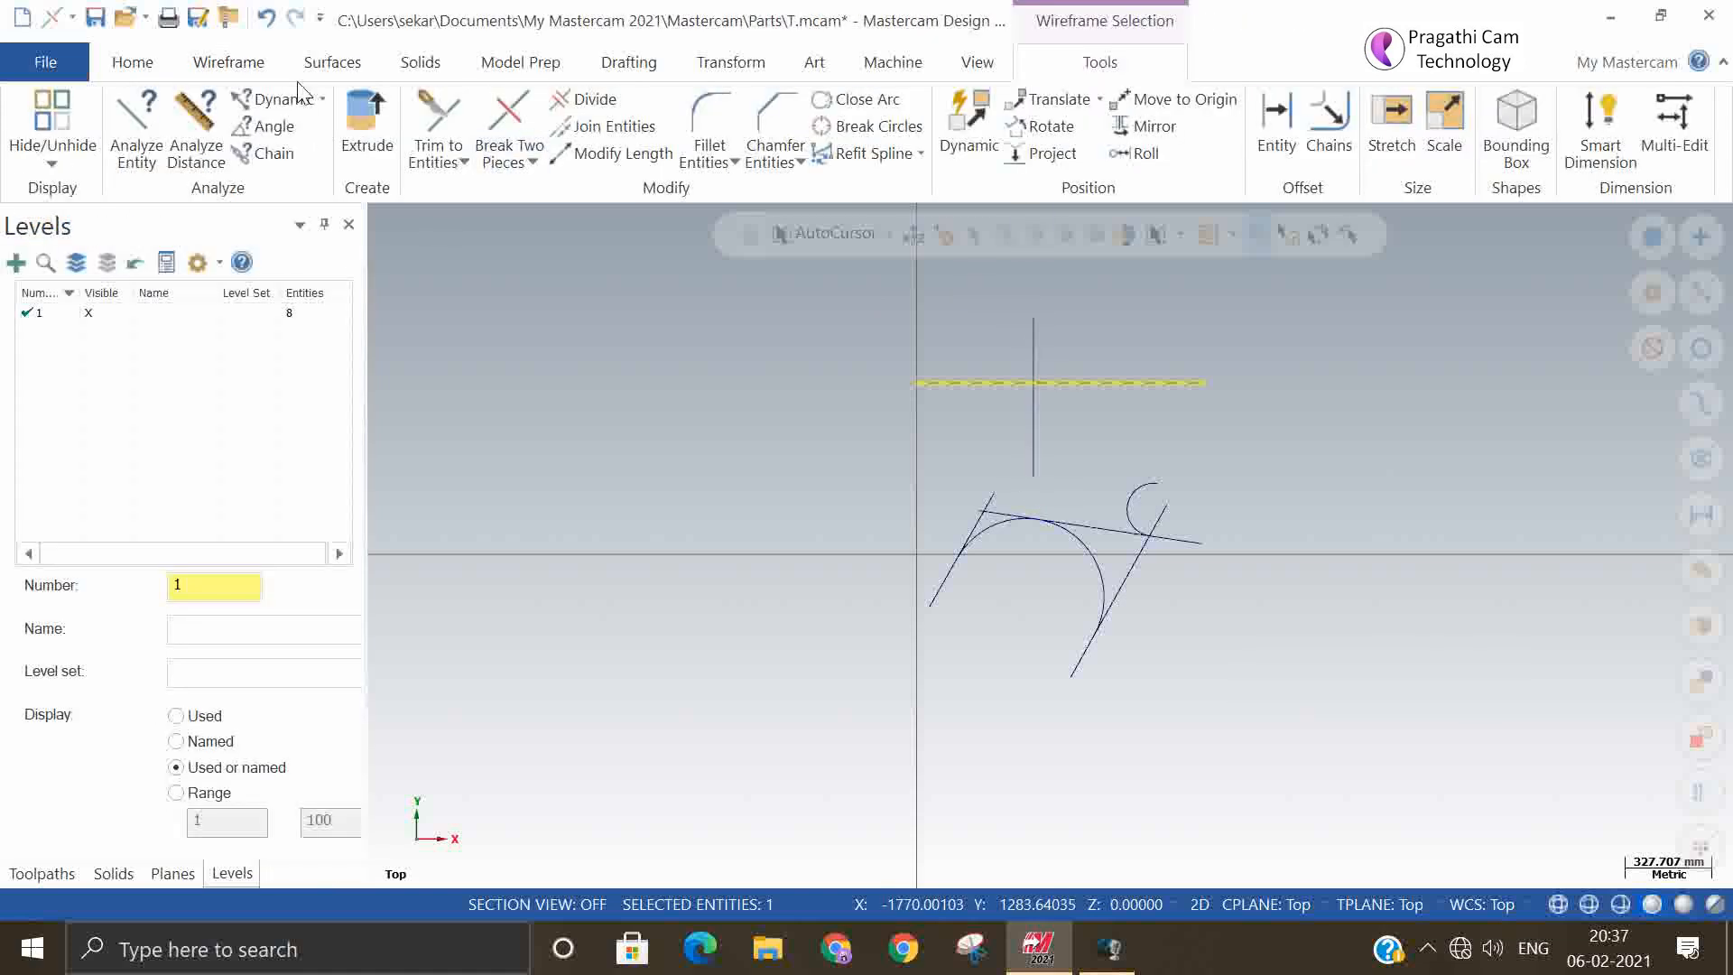
# Create an Arc centerline circle tangent to the horizontal line and centred on the vertical line, keeping the circle above the horizontal line
pyautogui.click(228, 61)
pyautogui.click(563, 131)
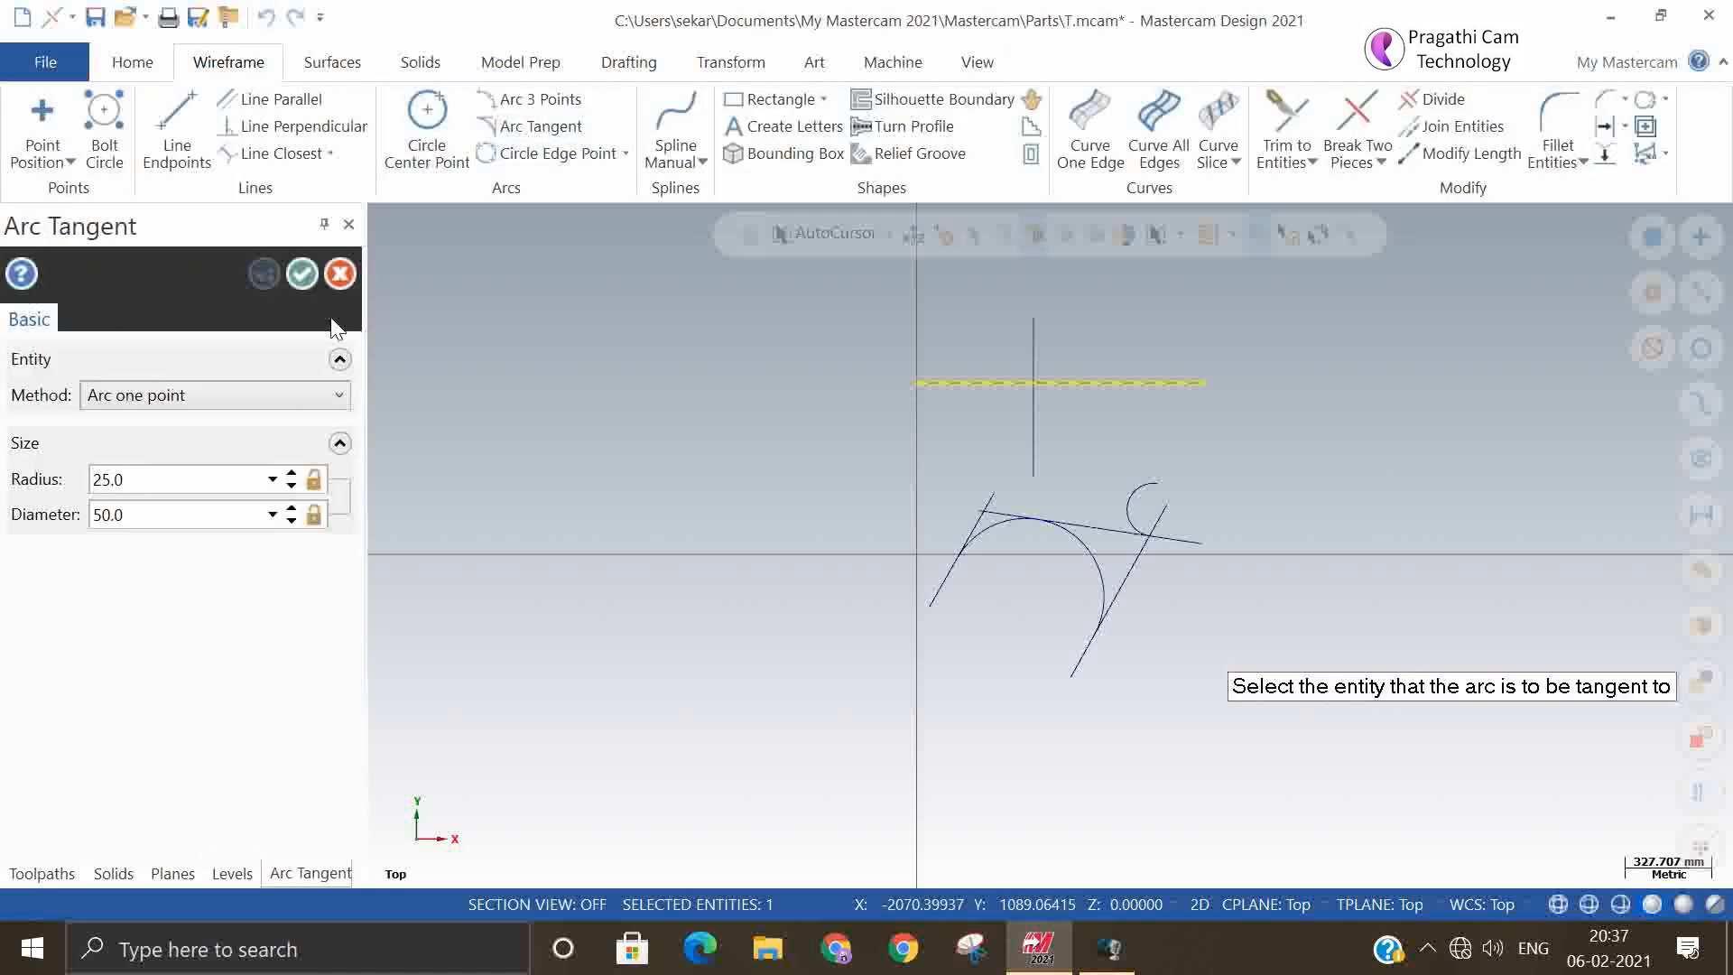
pyautogui.click(267, 397)
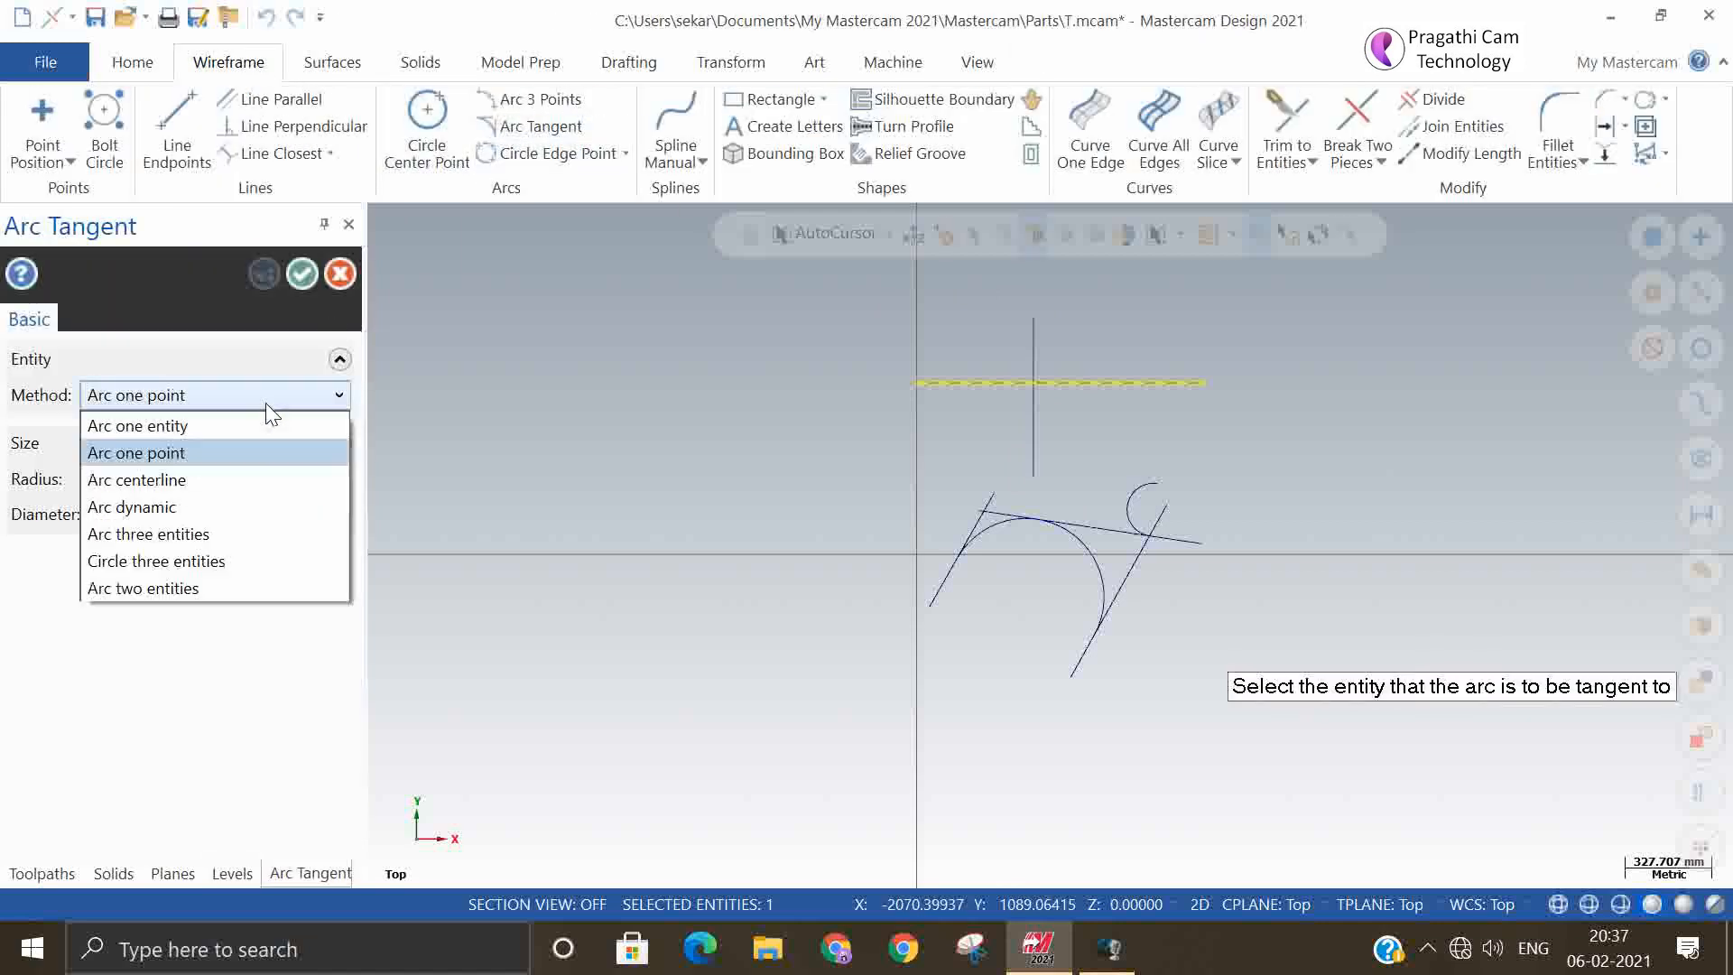
pyautogui.click(238, 479)
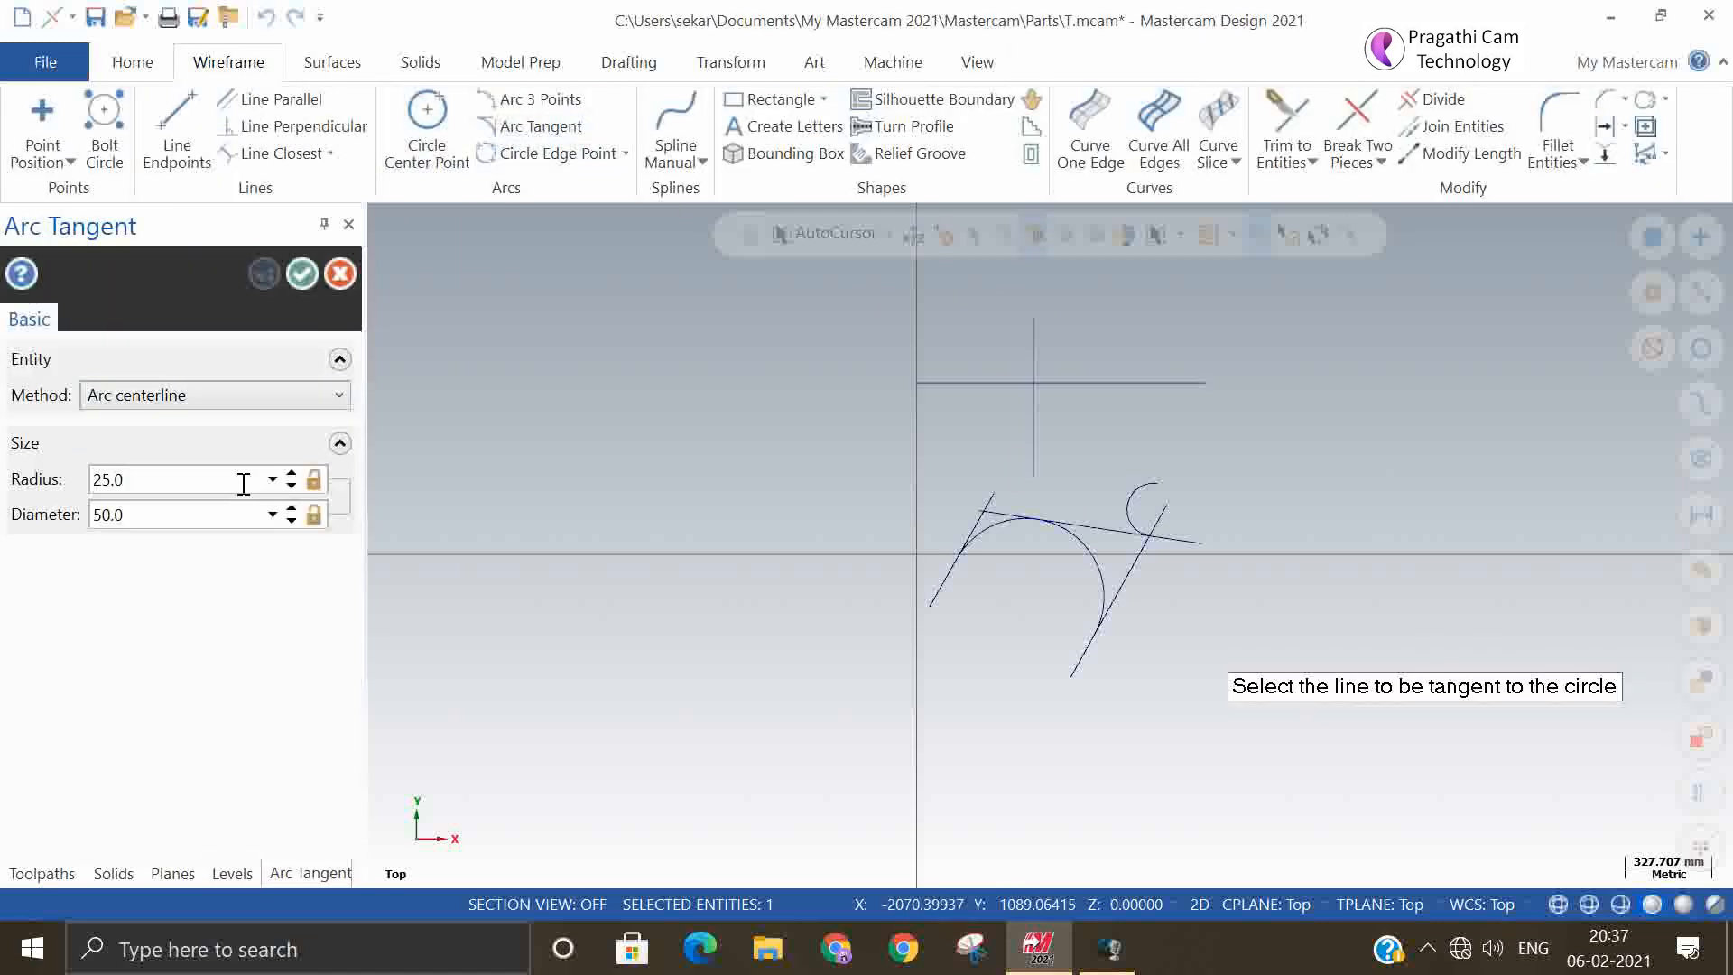
pyautogui.click(974, 387)
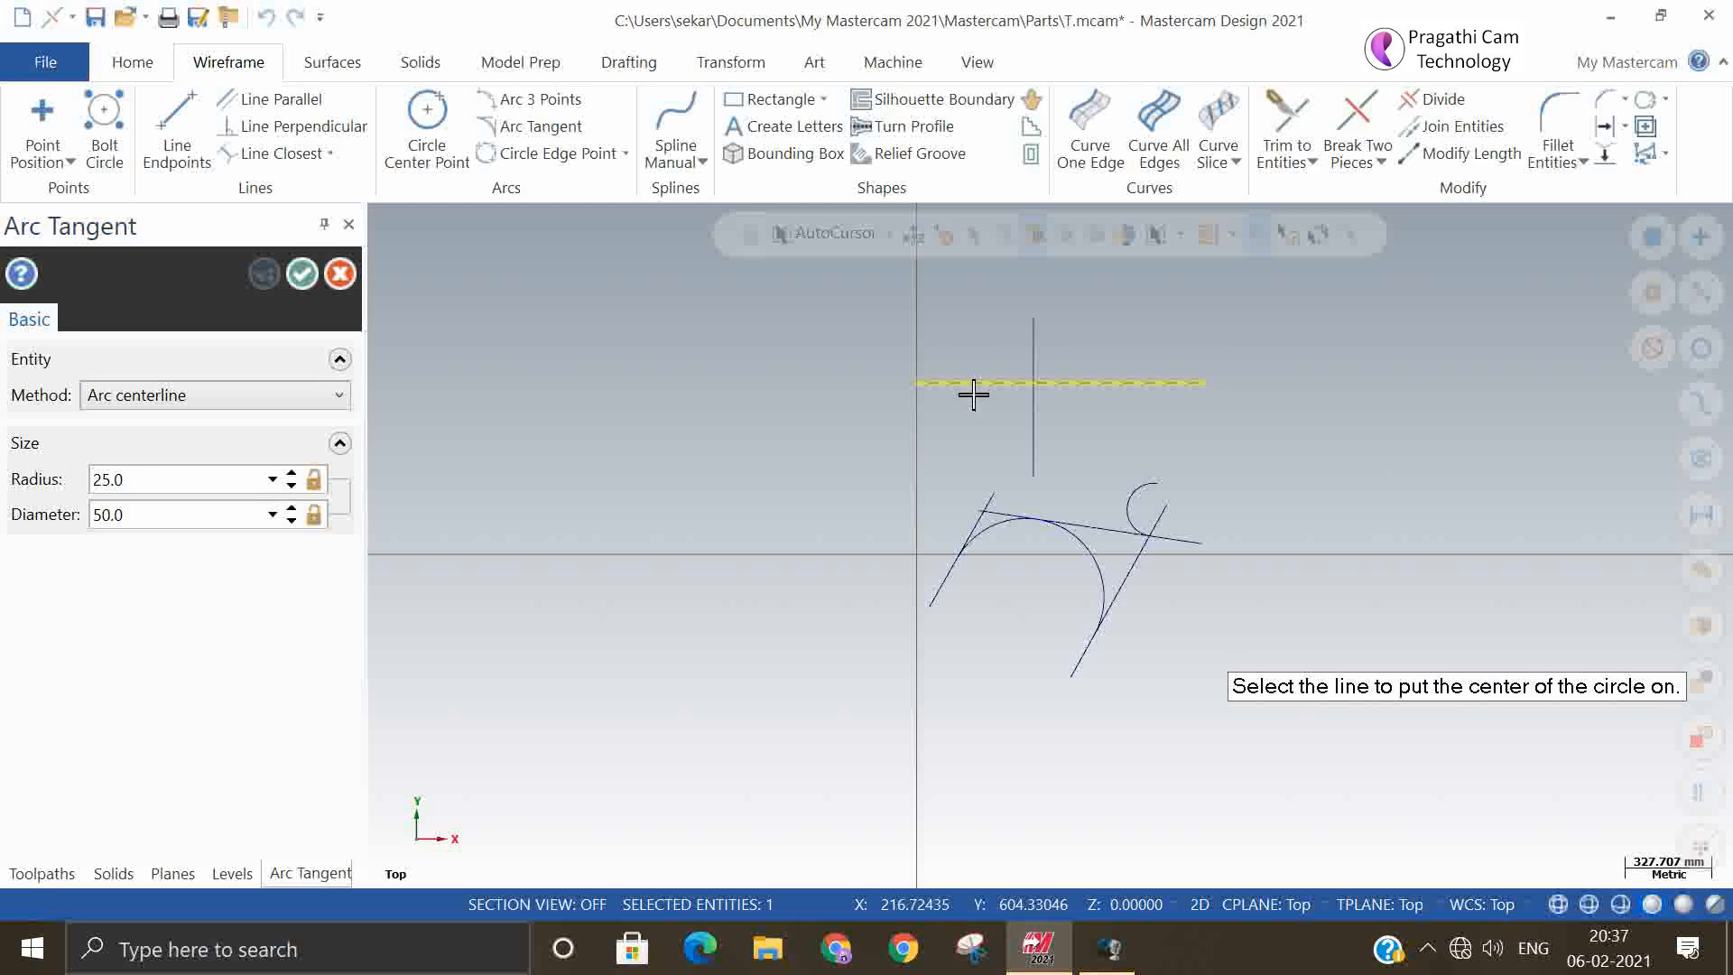
pyautogui.click(1032, 417)
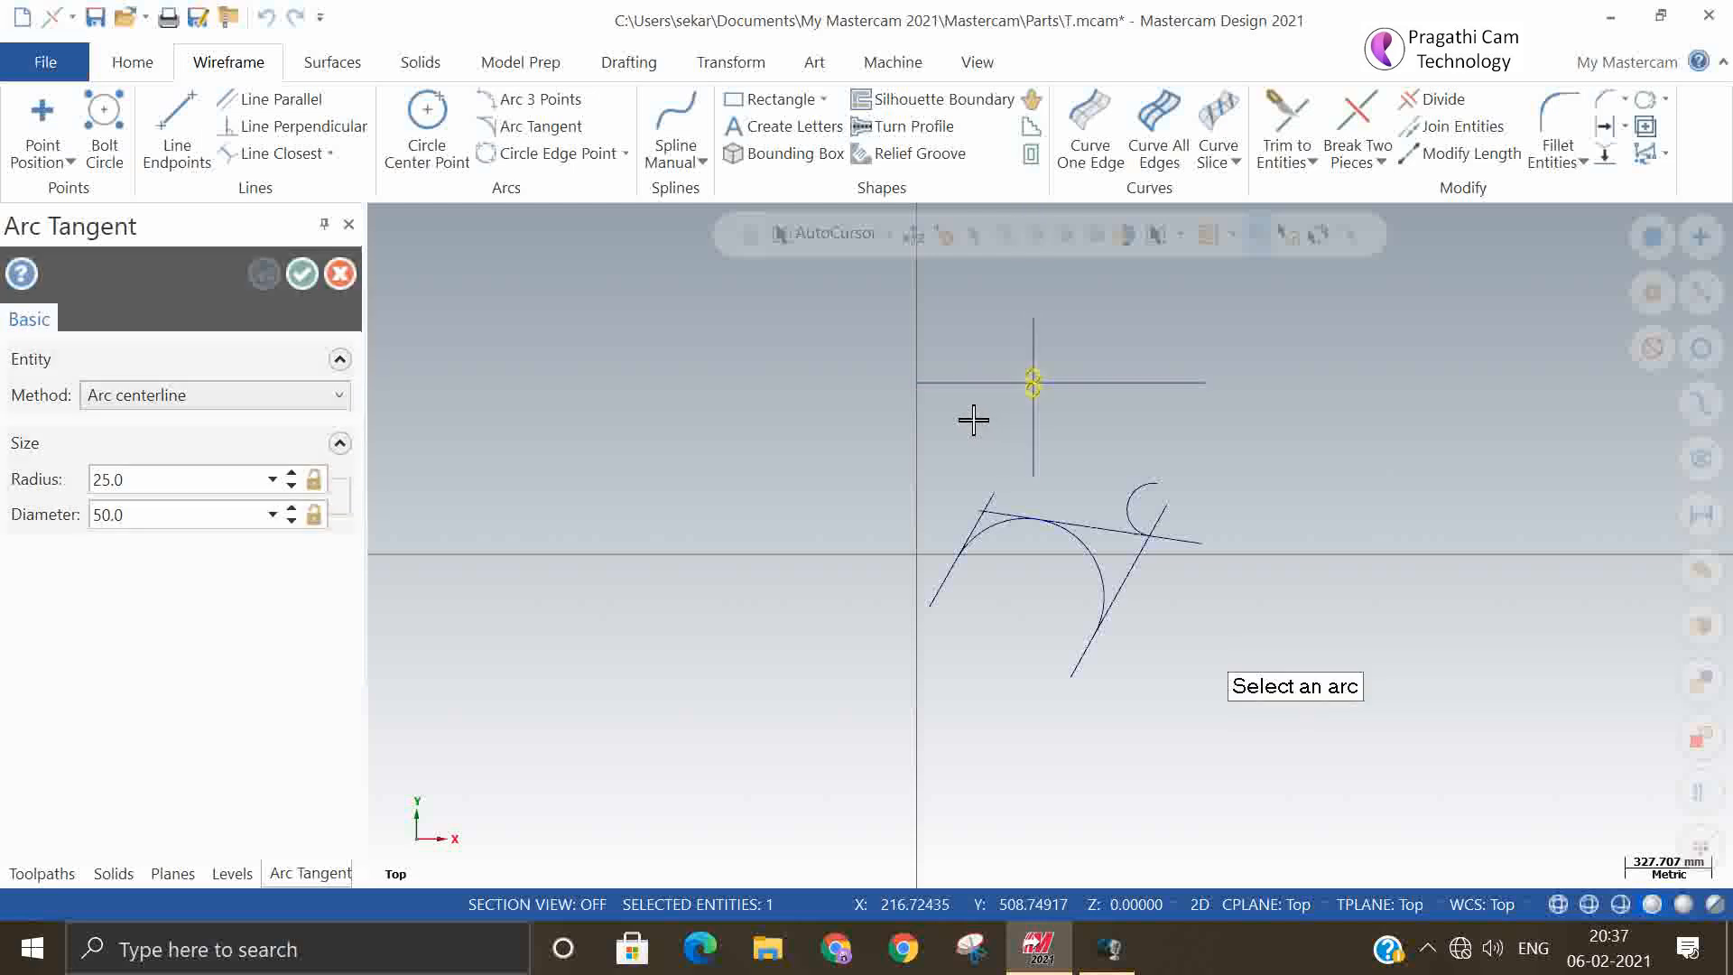
pyautogui.scroll(4, 1047, 359)
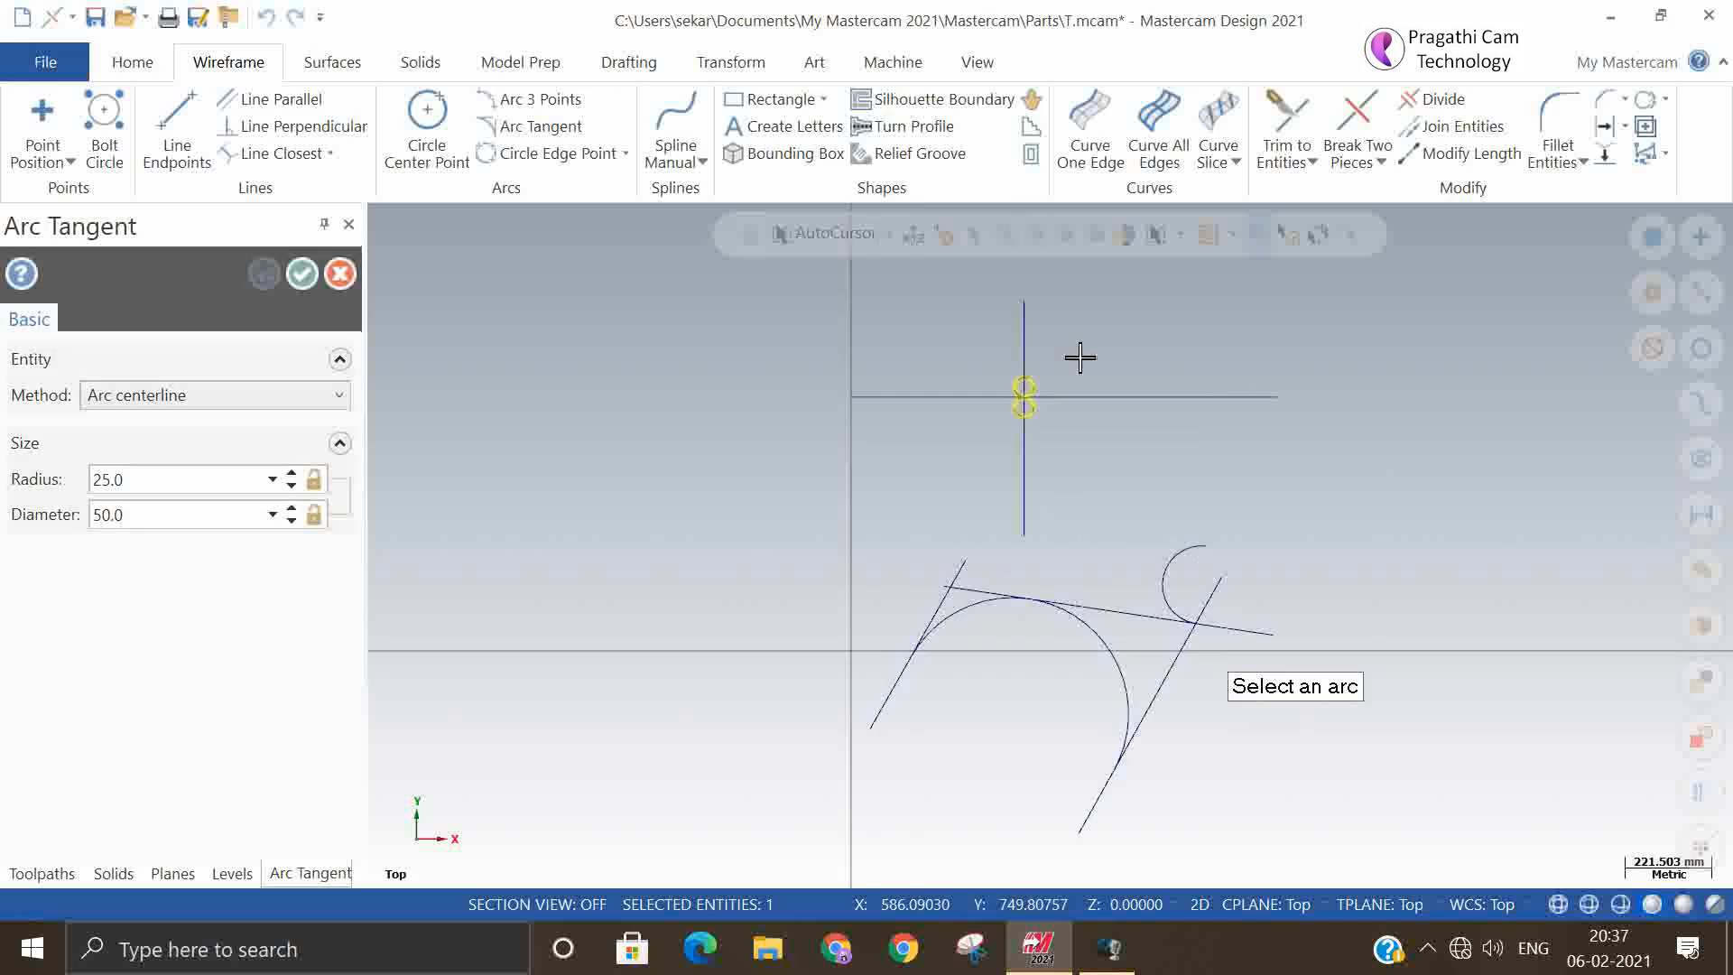
pyautogui.scroll(1, 1079, 362)
pyautogui.scroll(3, 1041, 368)
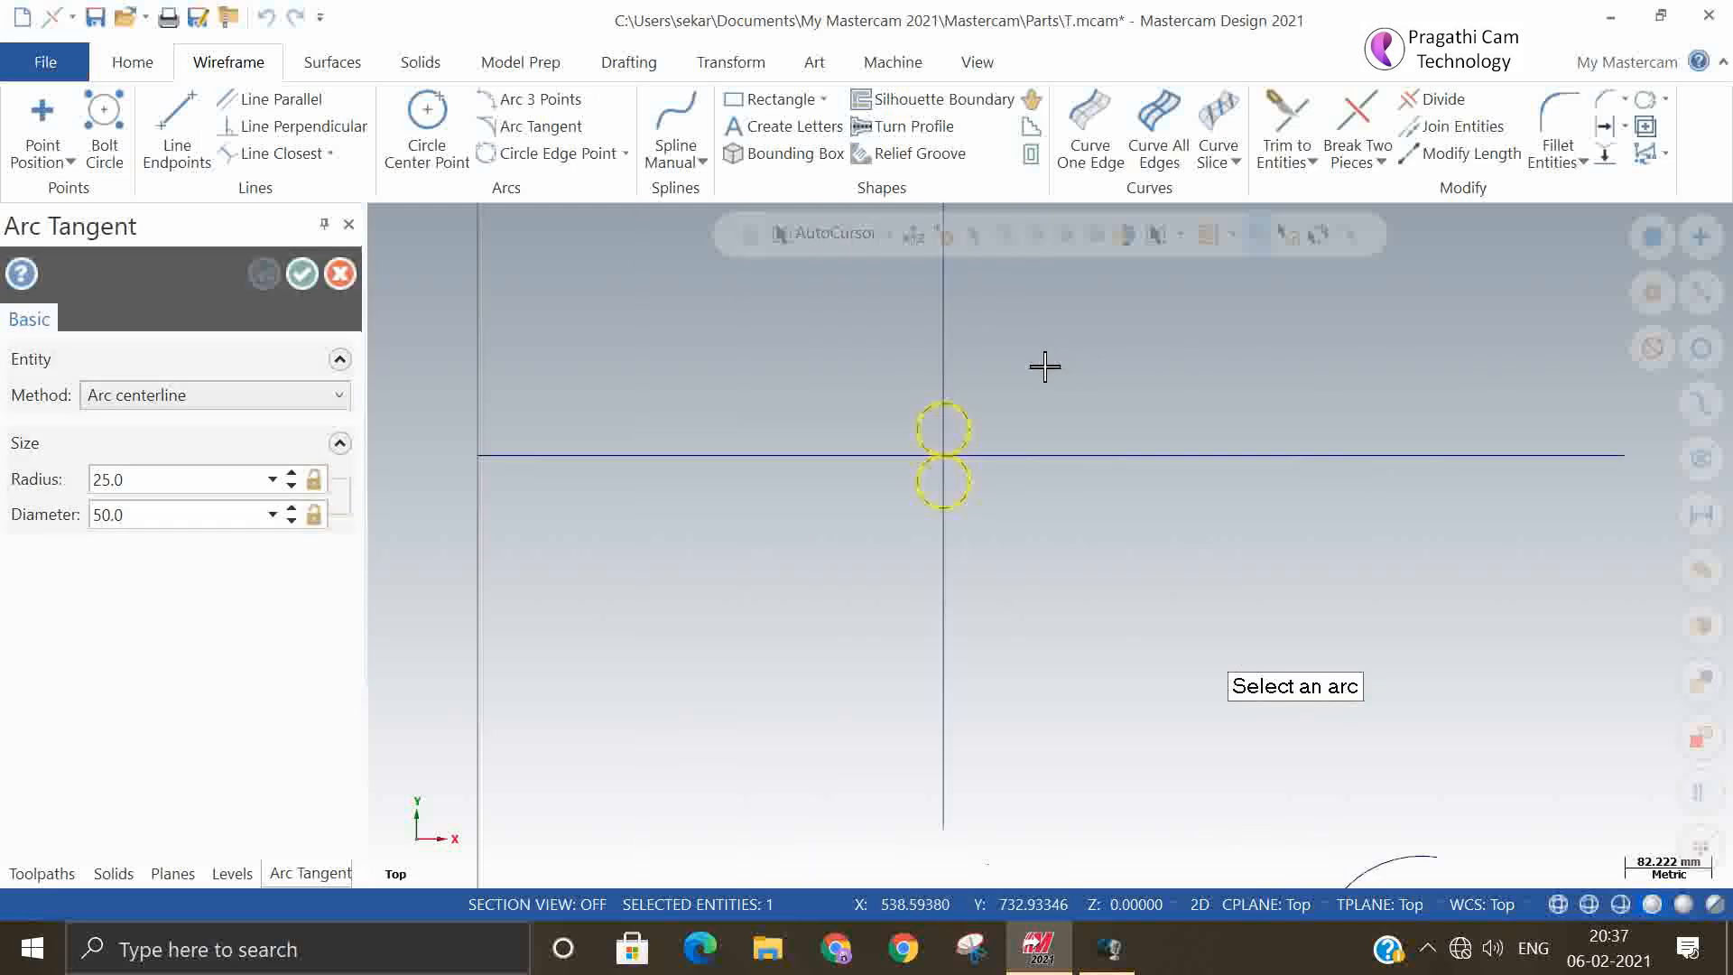
pyautogui.scroll(1, 981, 427)
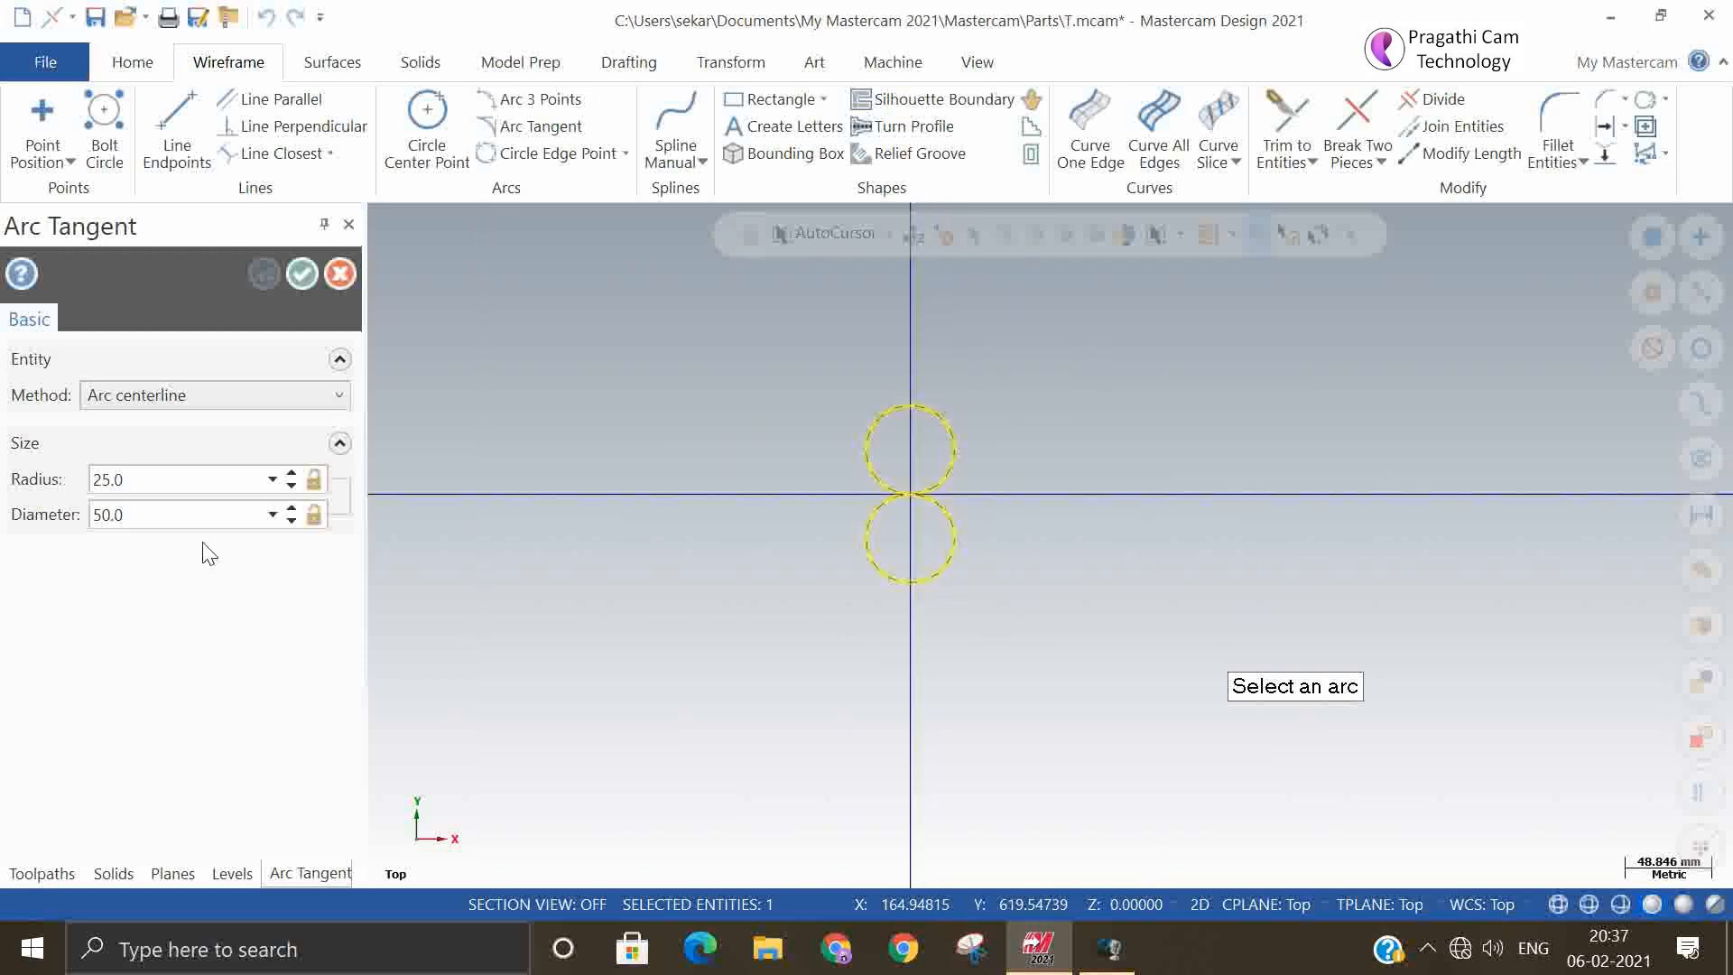
pyautogui.click(959, 435)
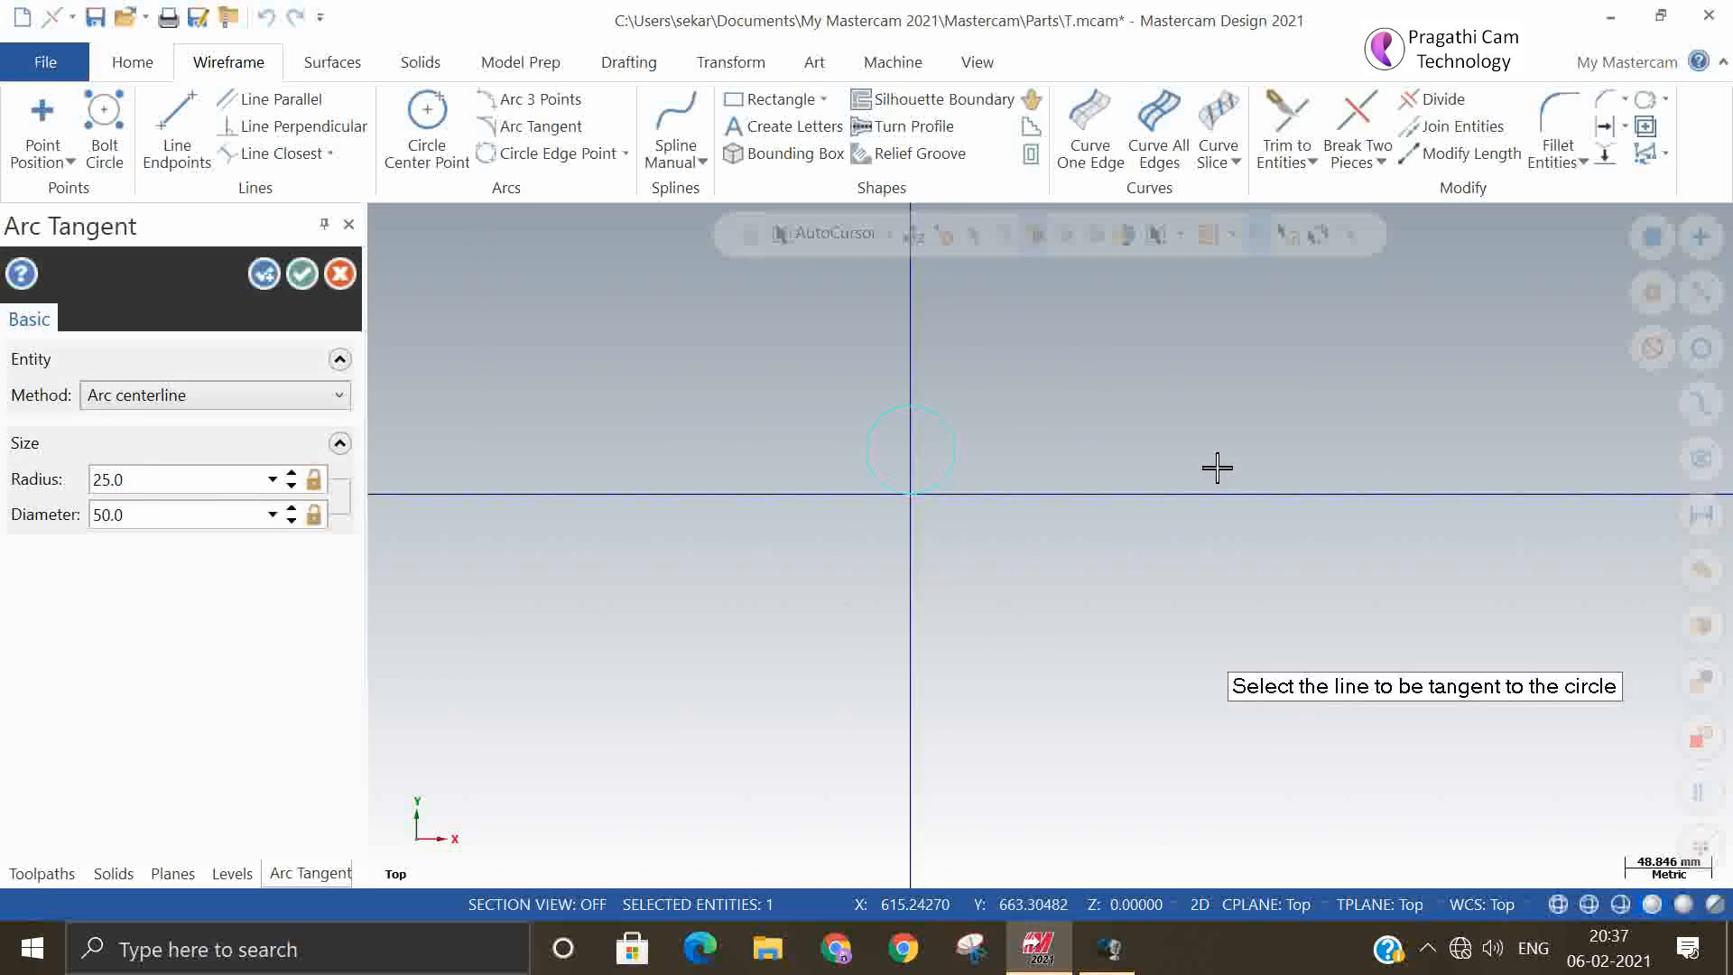
# Set the new tangent circle's radius to 50 mm and accept it
pyautogui.click(203, 481)
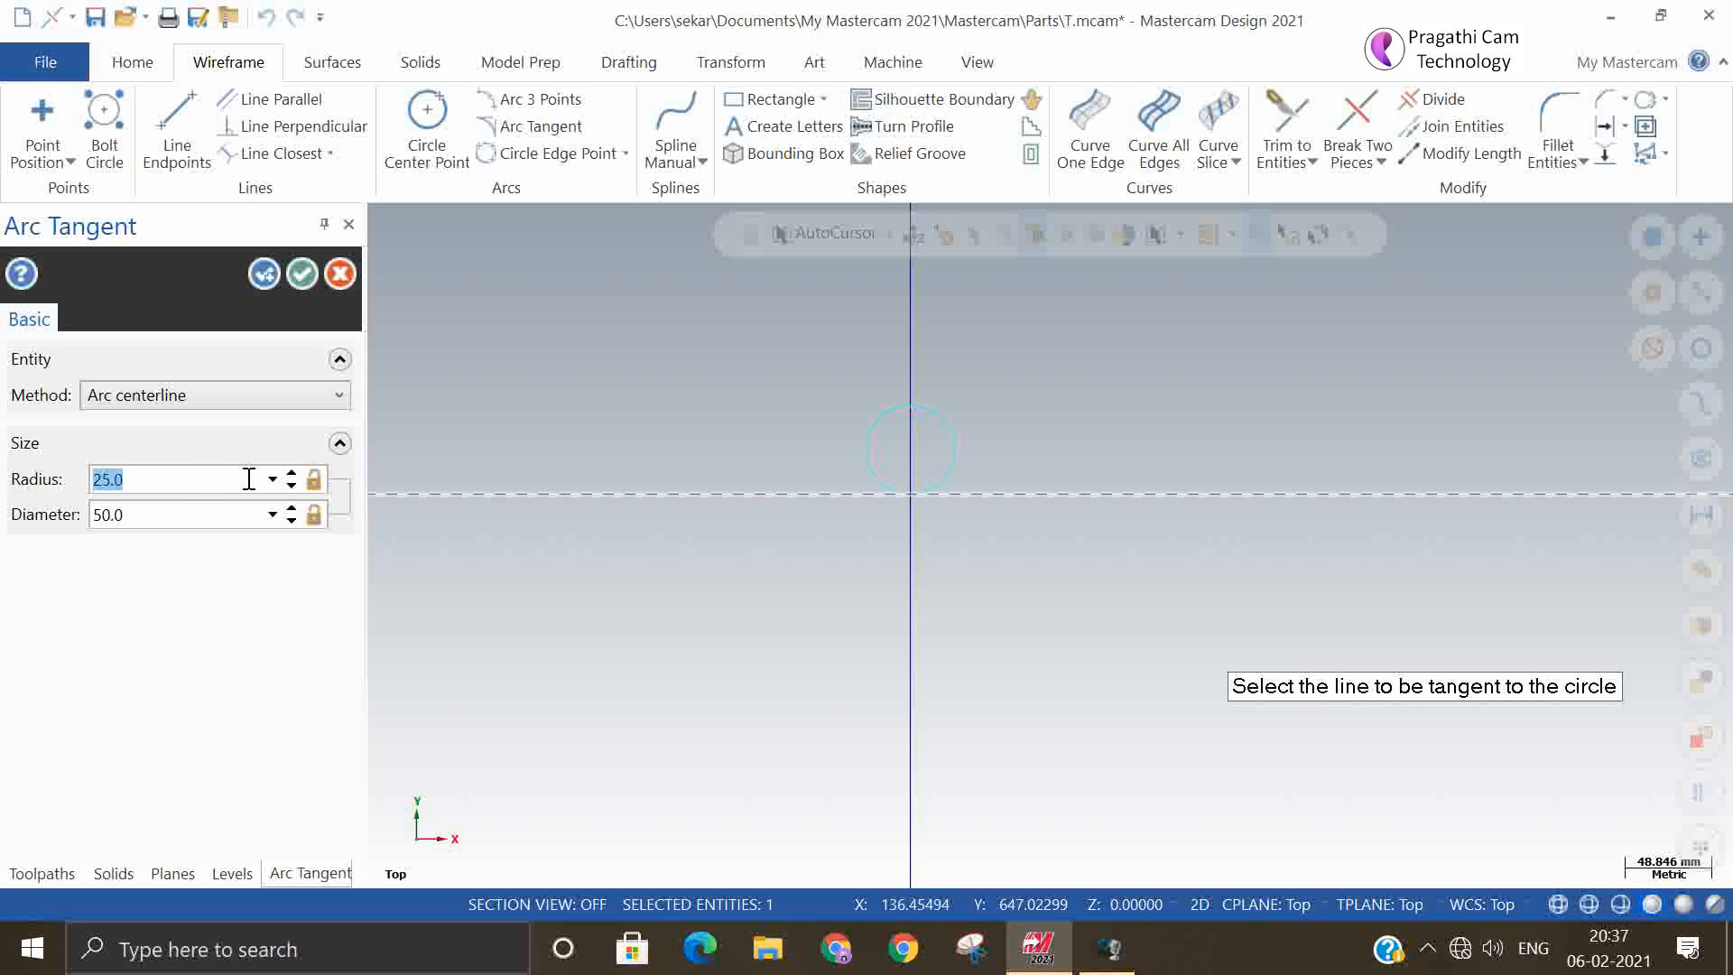
pyautogui.write('50')
pyautogui.click(302, 273)
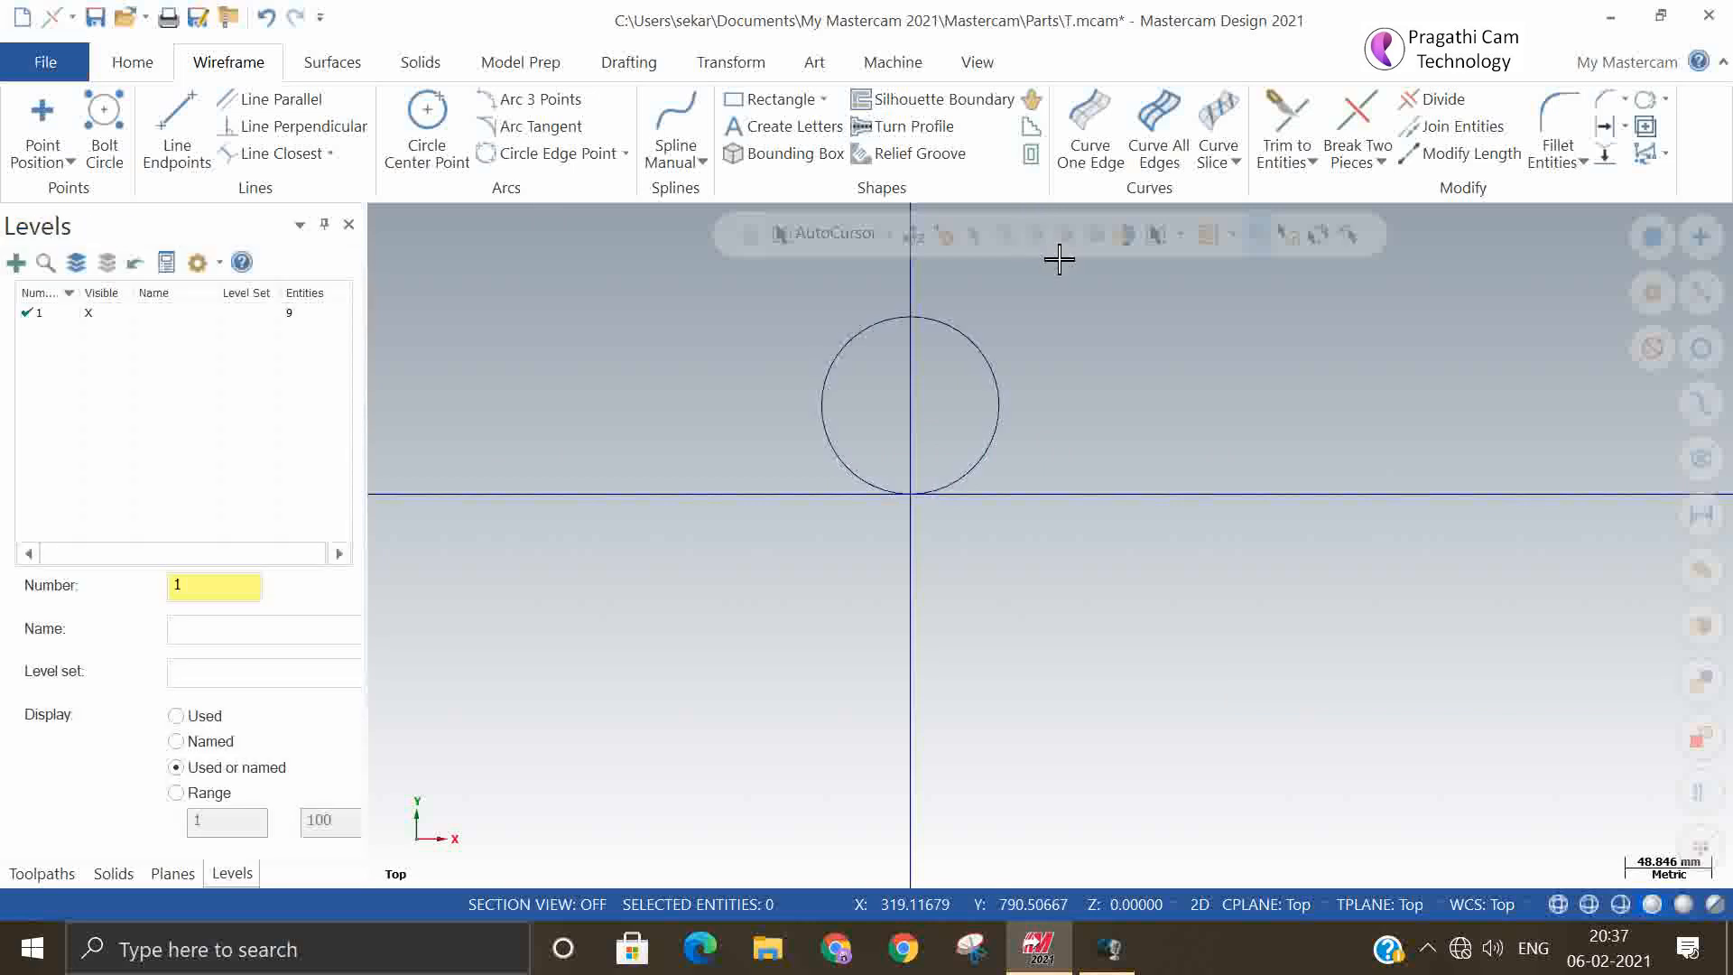
# Create an Arc dynamic tangent arc of about 587 mm radius curving upward from near the right end of the upper horizontal line
pyautogui.click(563, 132)
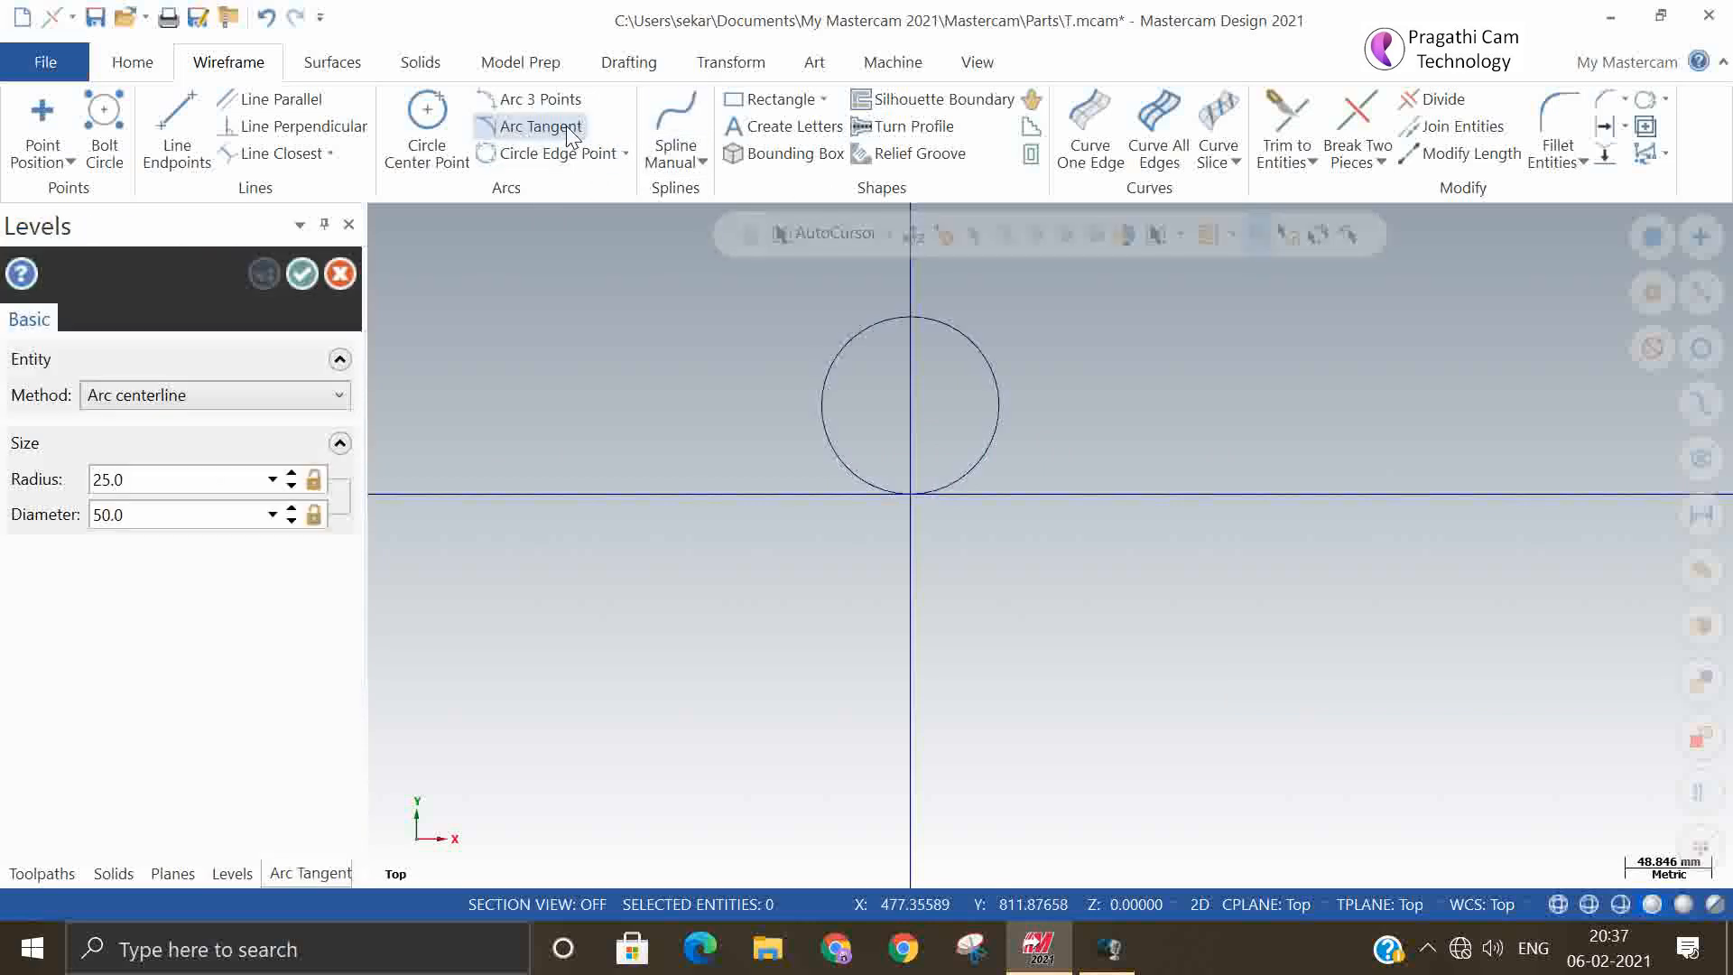
pyautogui.click(226, 413)
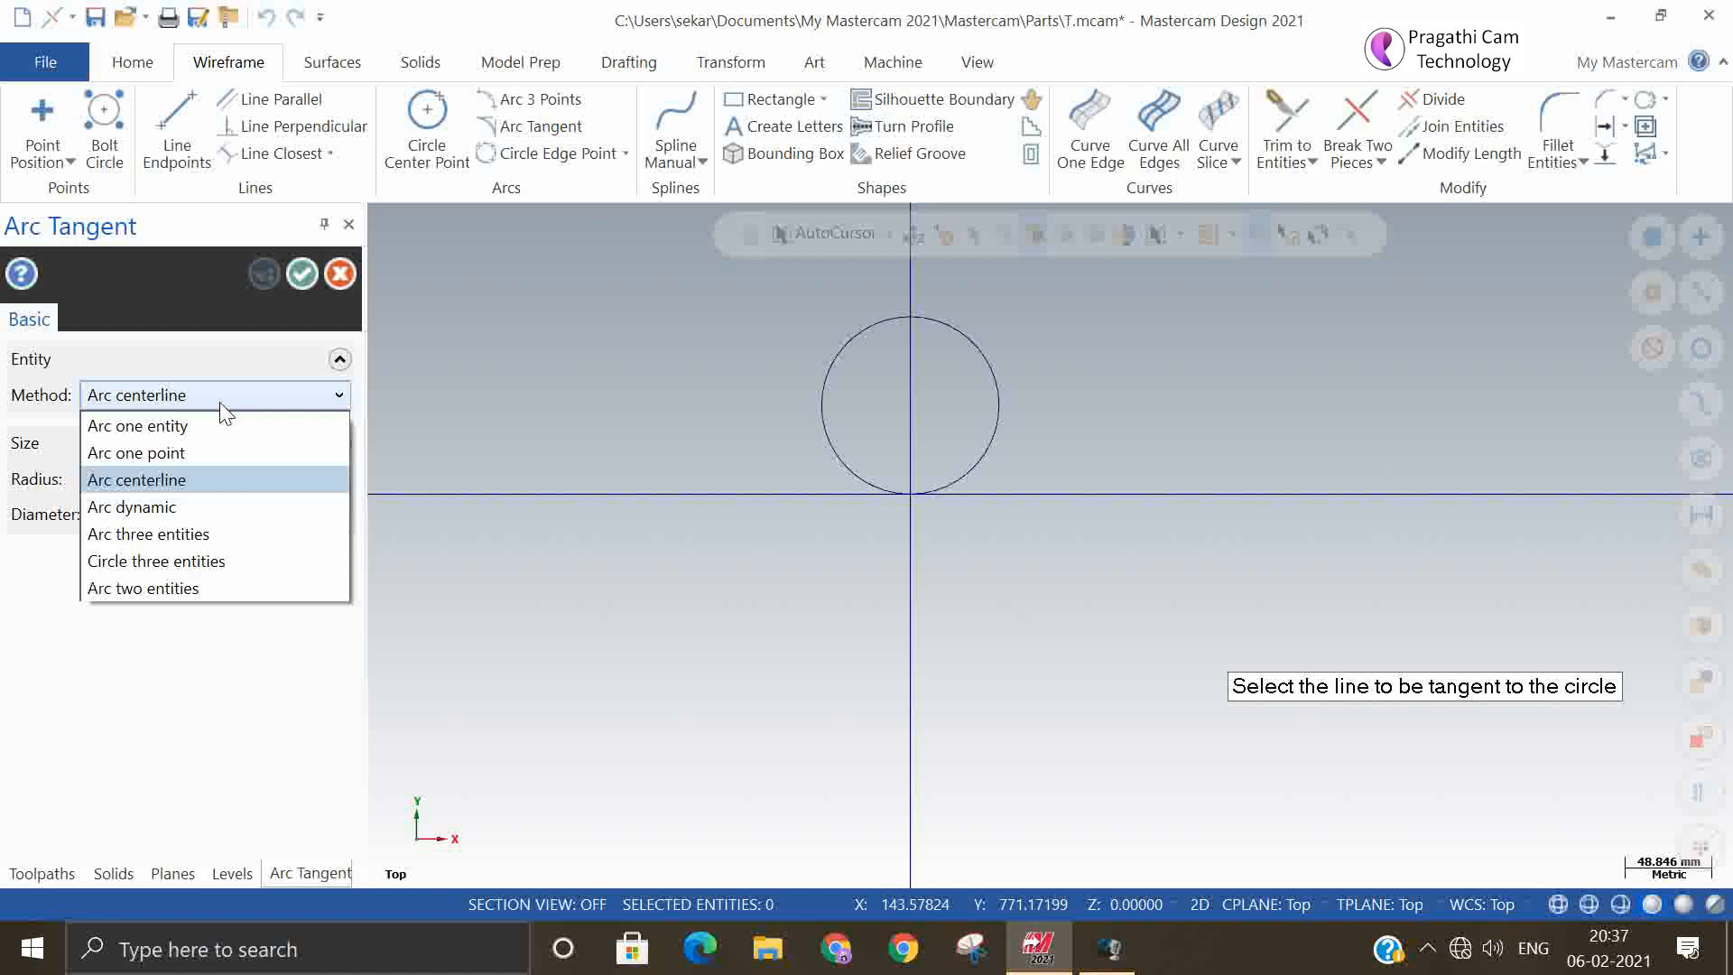
pyautogui.click(198, 508)
pyautogui.scroll(-2, 962, 578)
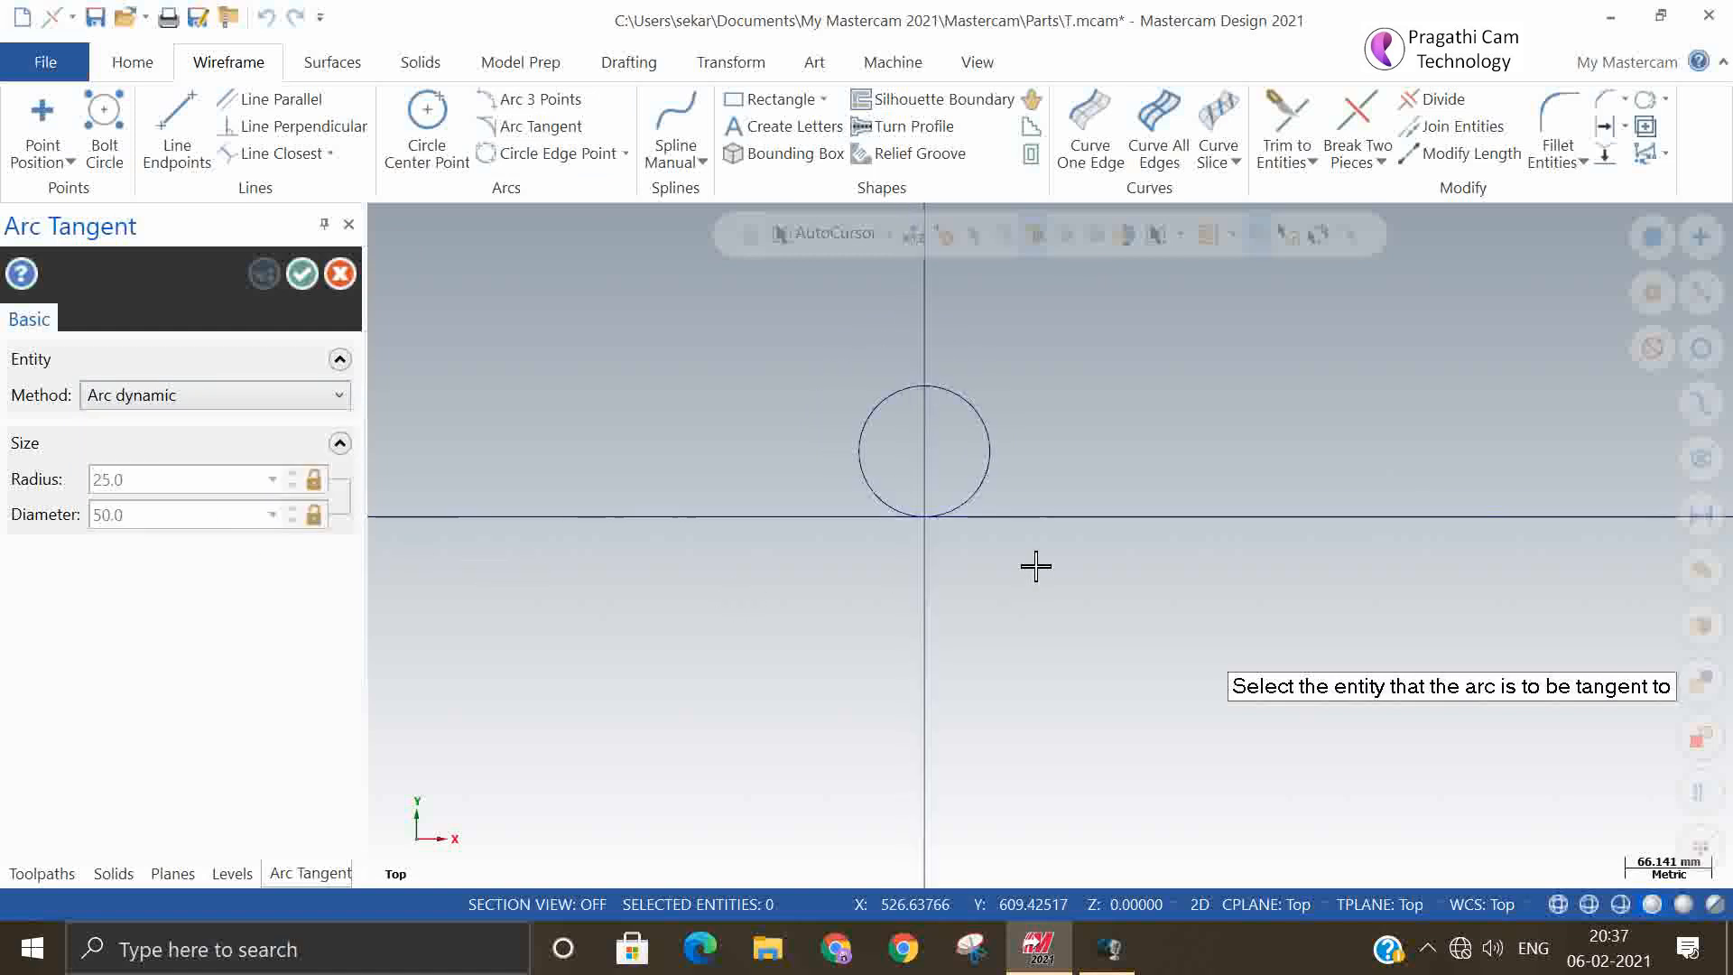
pyautogui.scroll(-5, 935, 465)
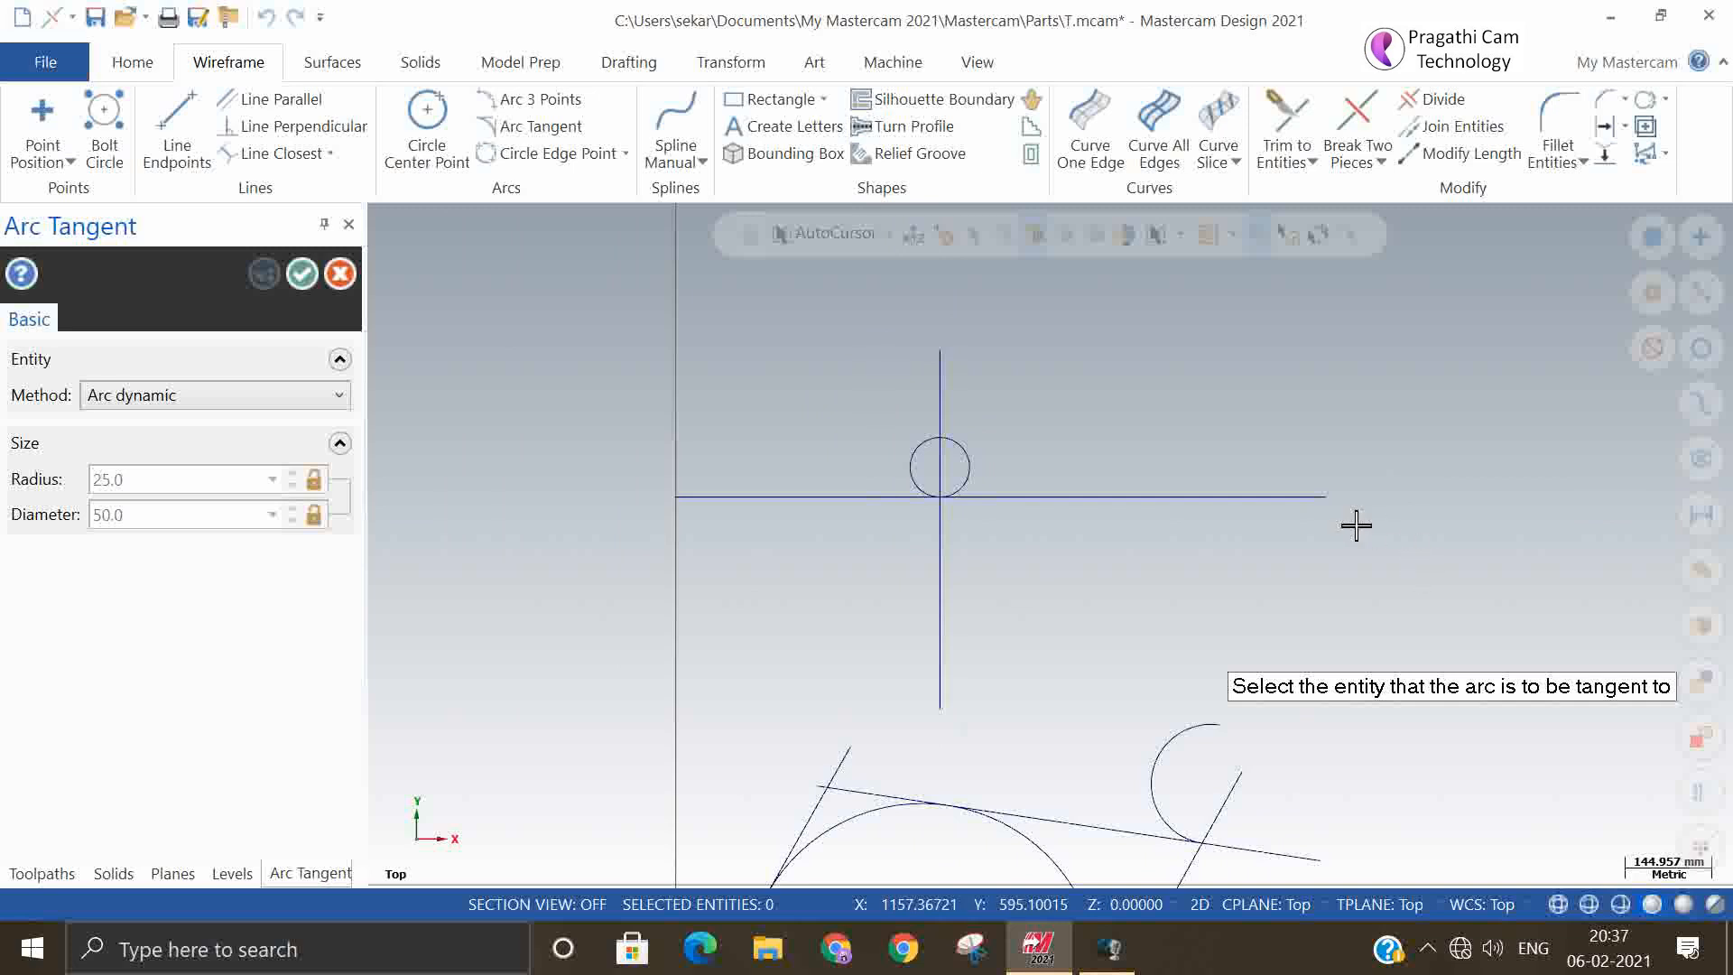
pyautogui.click(1319, 498)
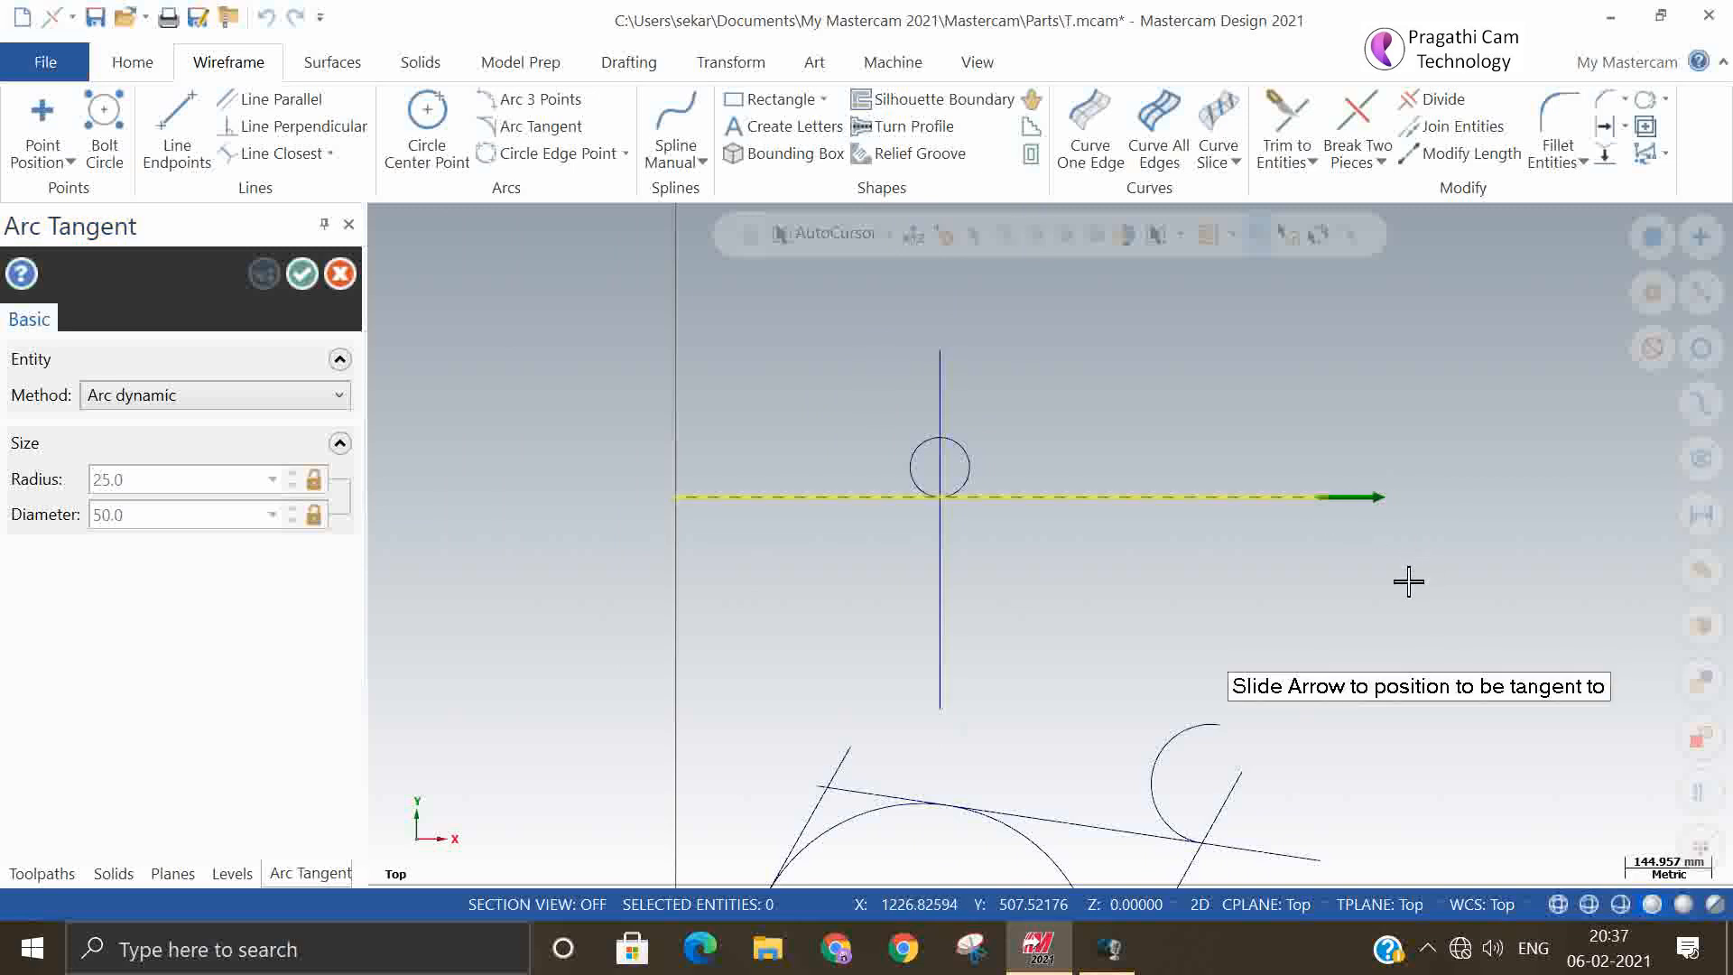
pyautogui.click(1228, 544)
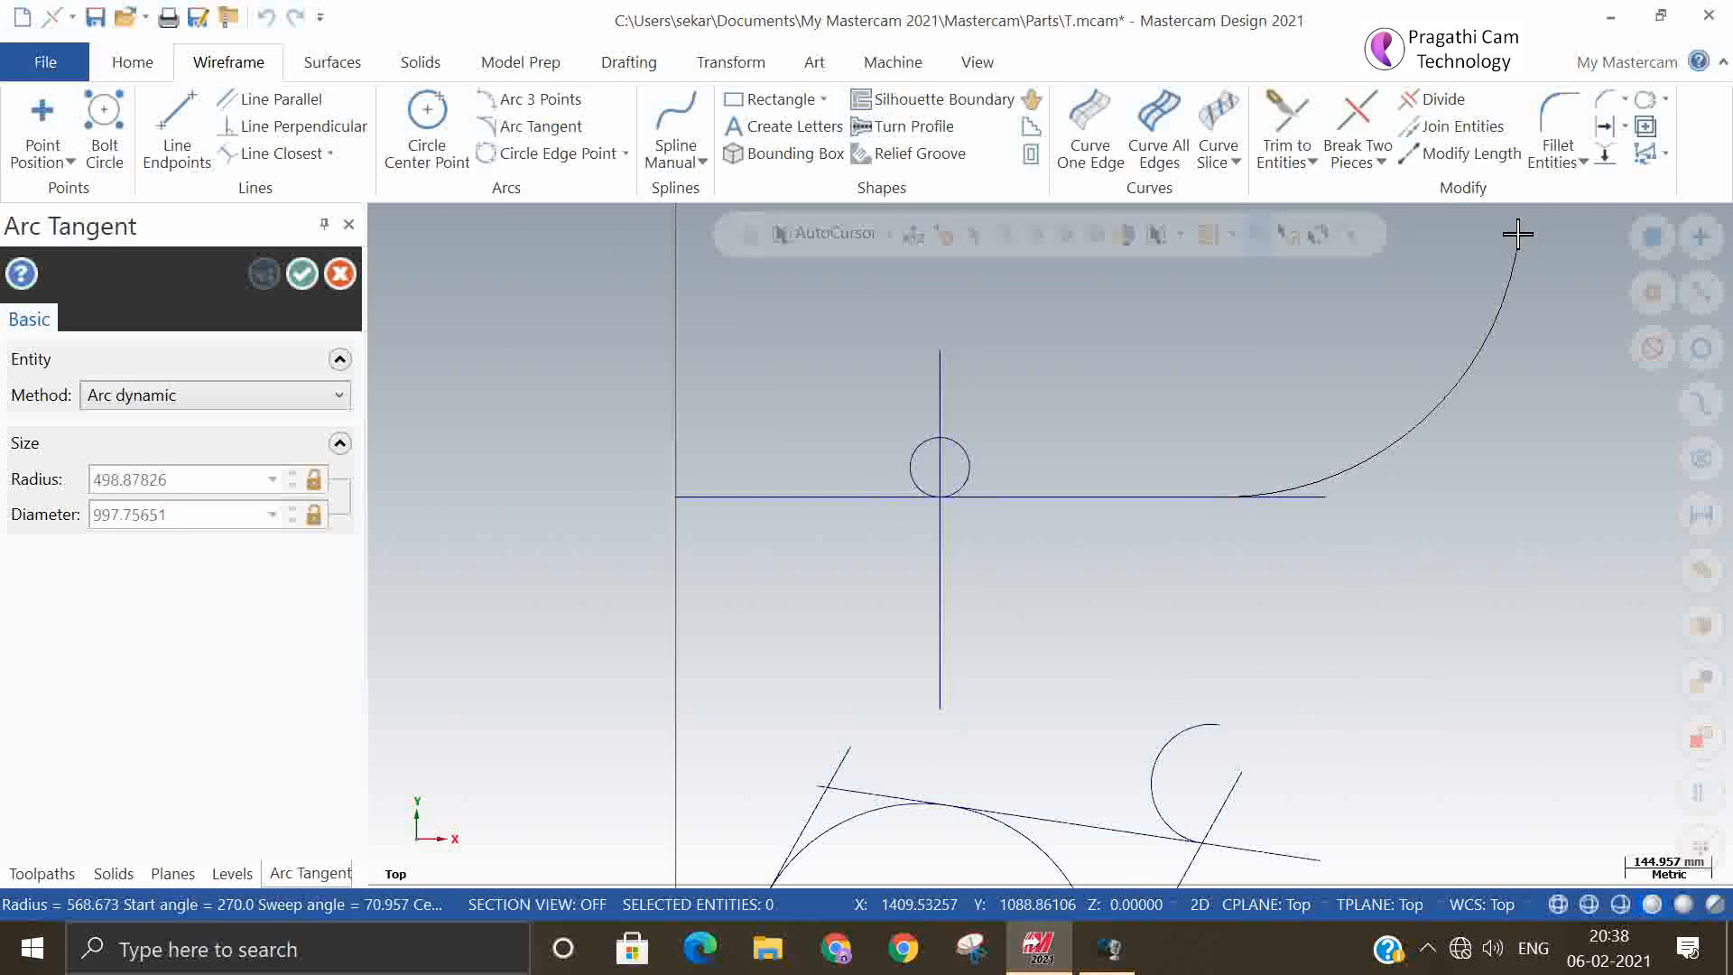
pyautogui.click(1560, 244)
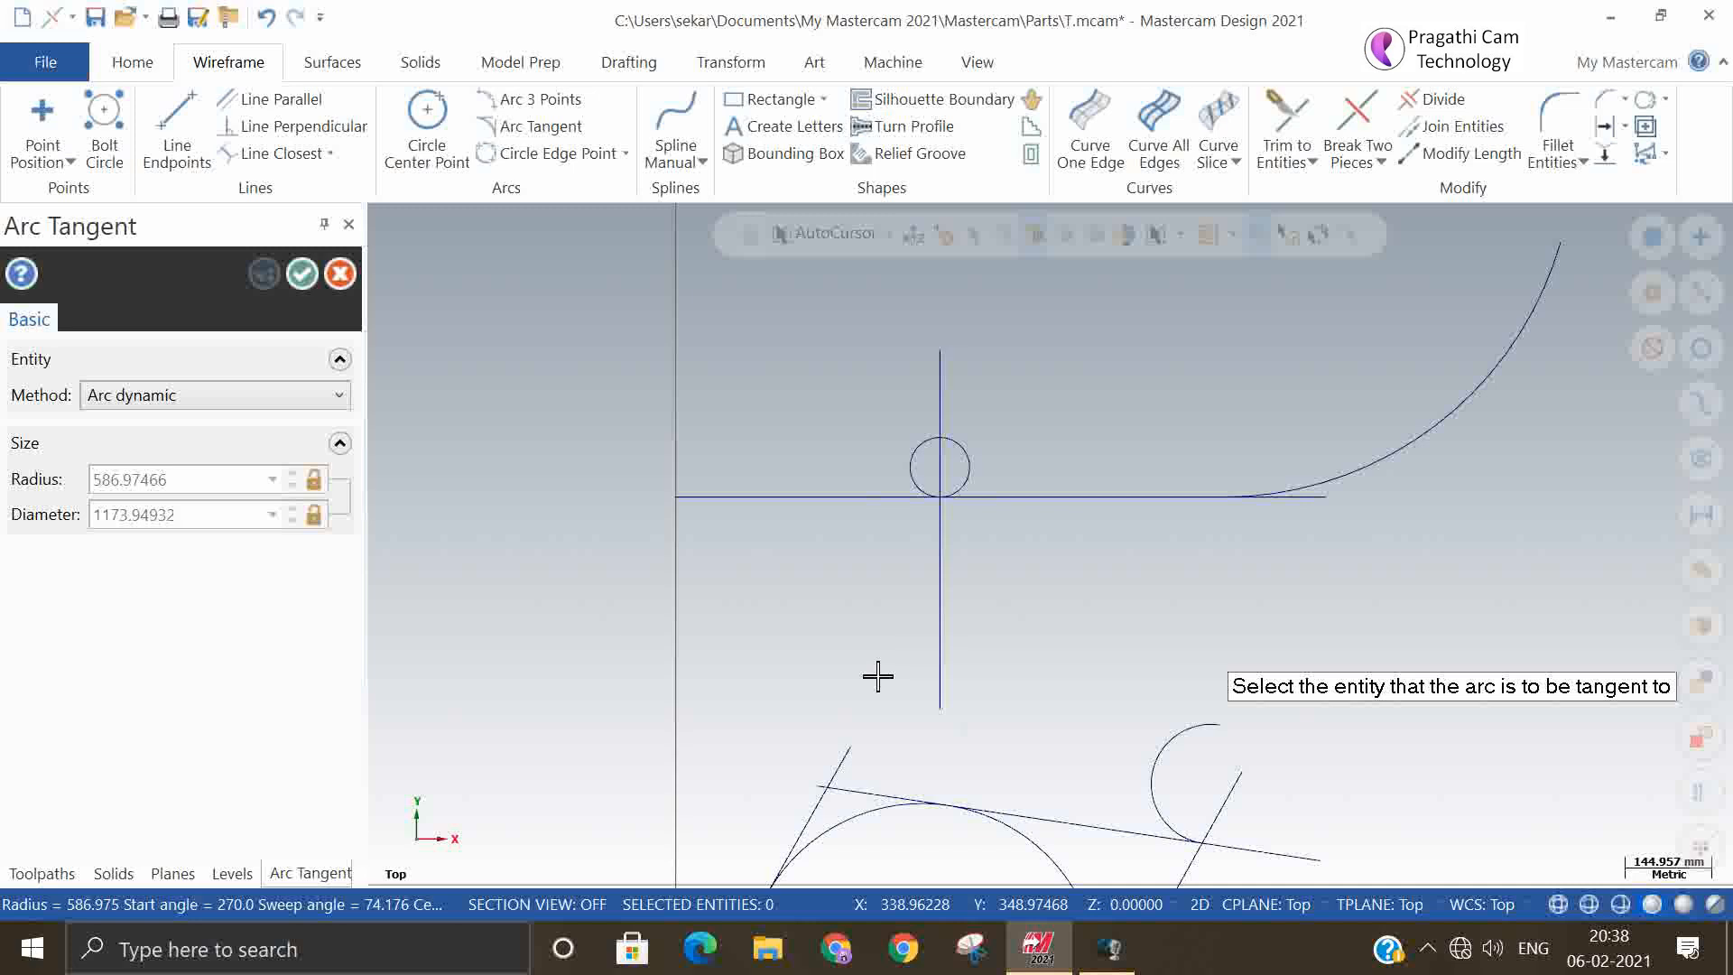
pyautogui.click(303, 274)
pyautogui.scroll(-3, 940, 587)
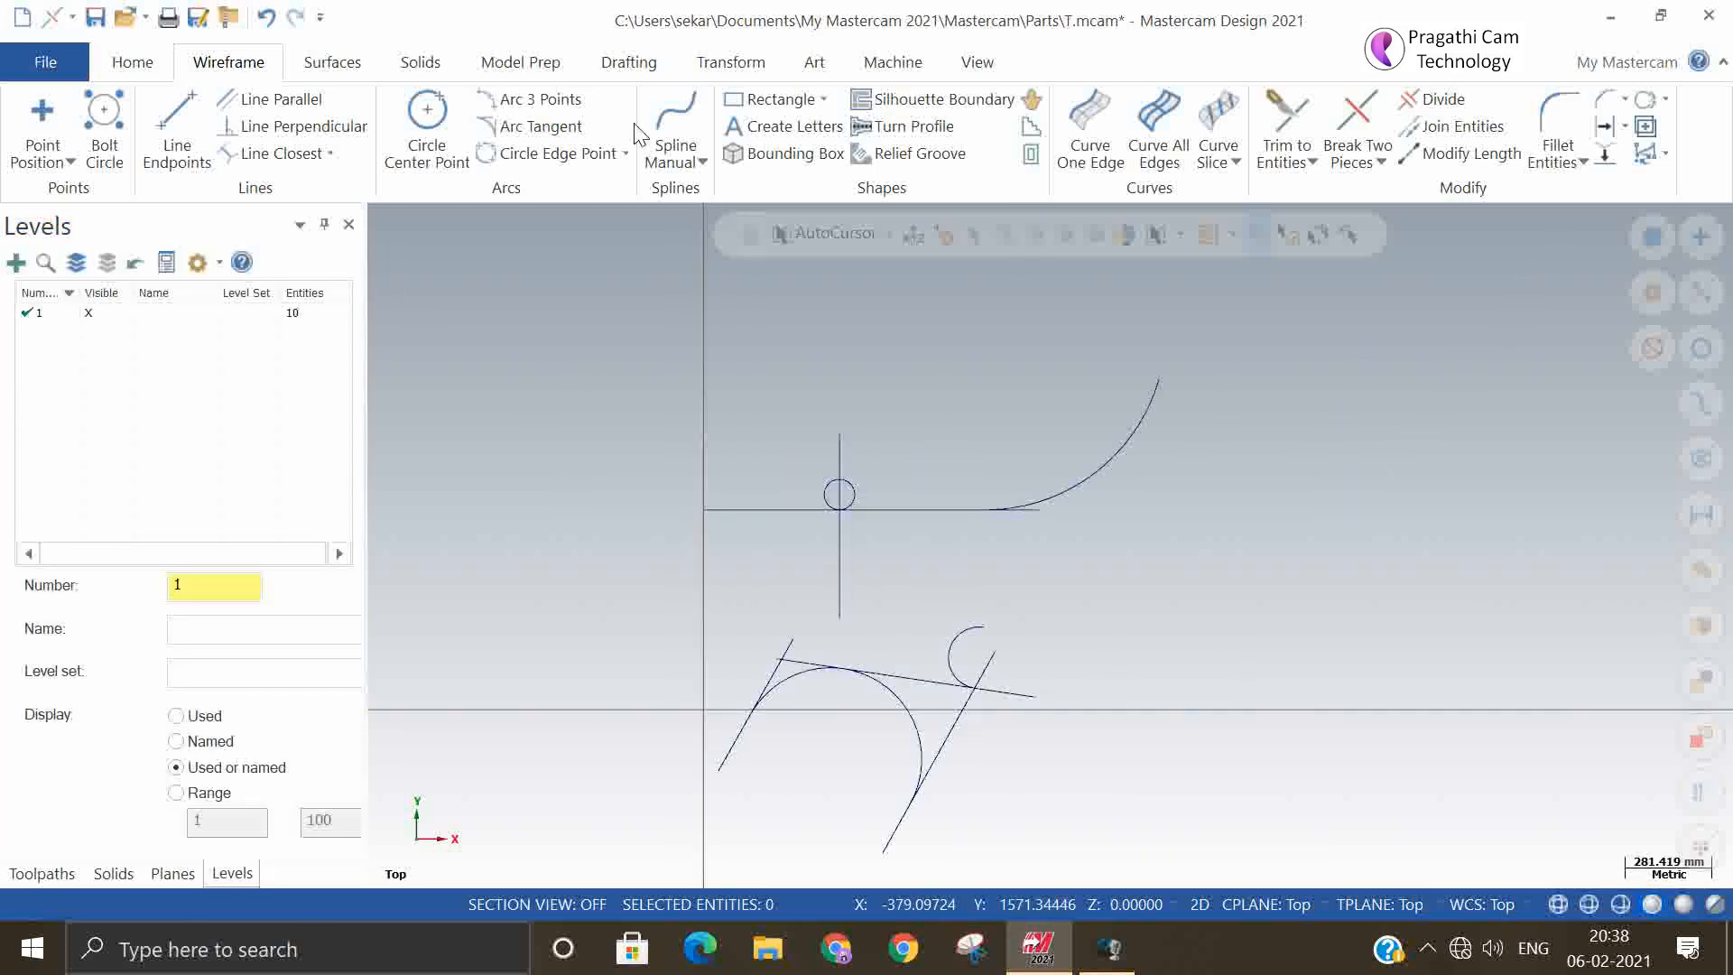
pyautogui.click(540, 126)
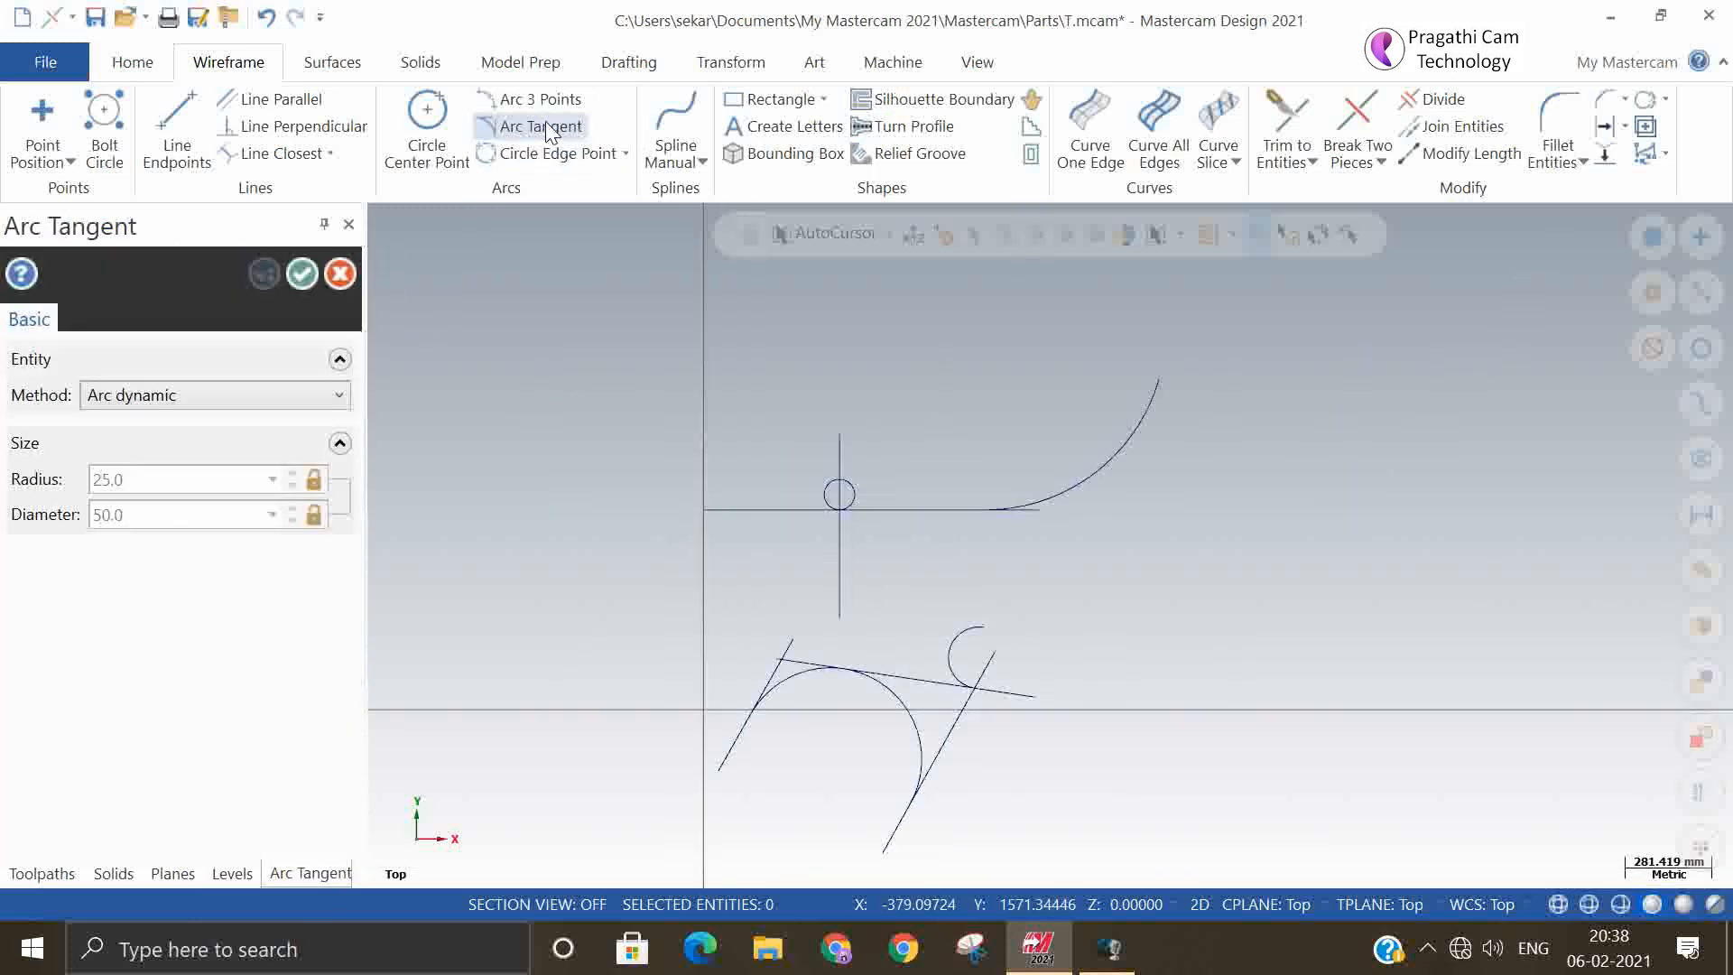
pyautogui.click(329, 401)
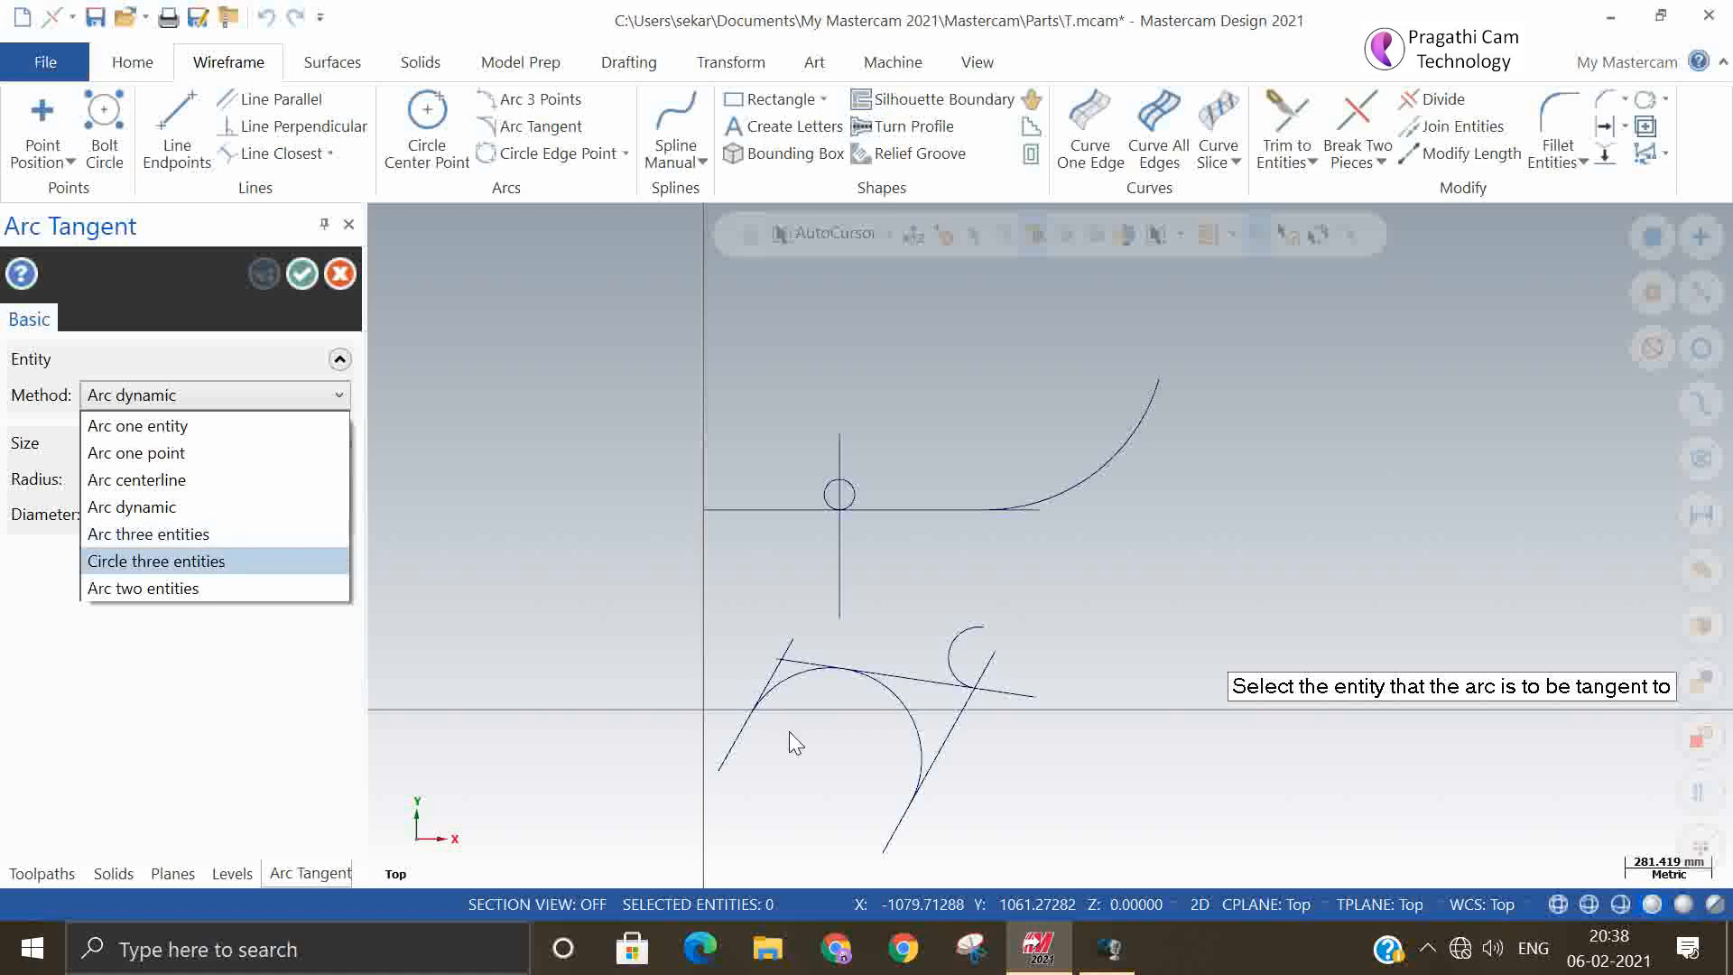
pyautogui.click(832, 744)
pyautogui.click(894, 718)
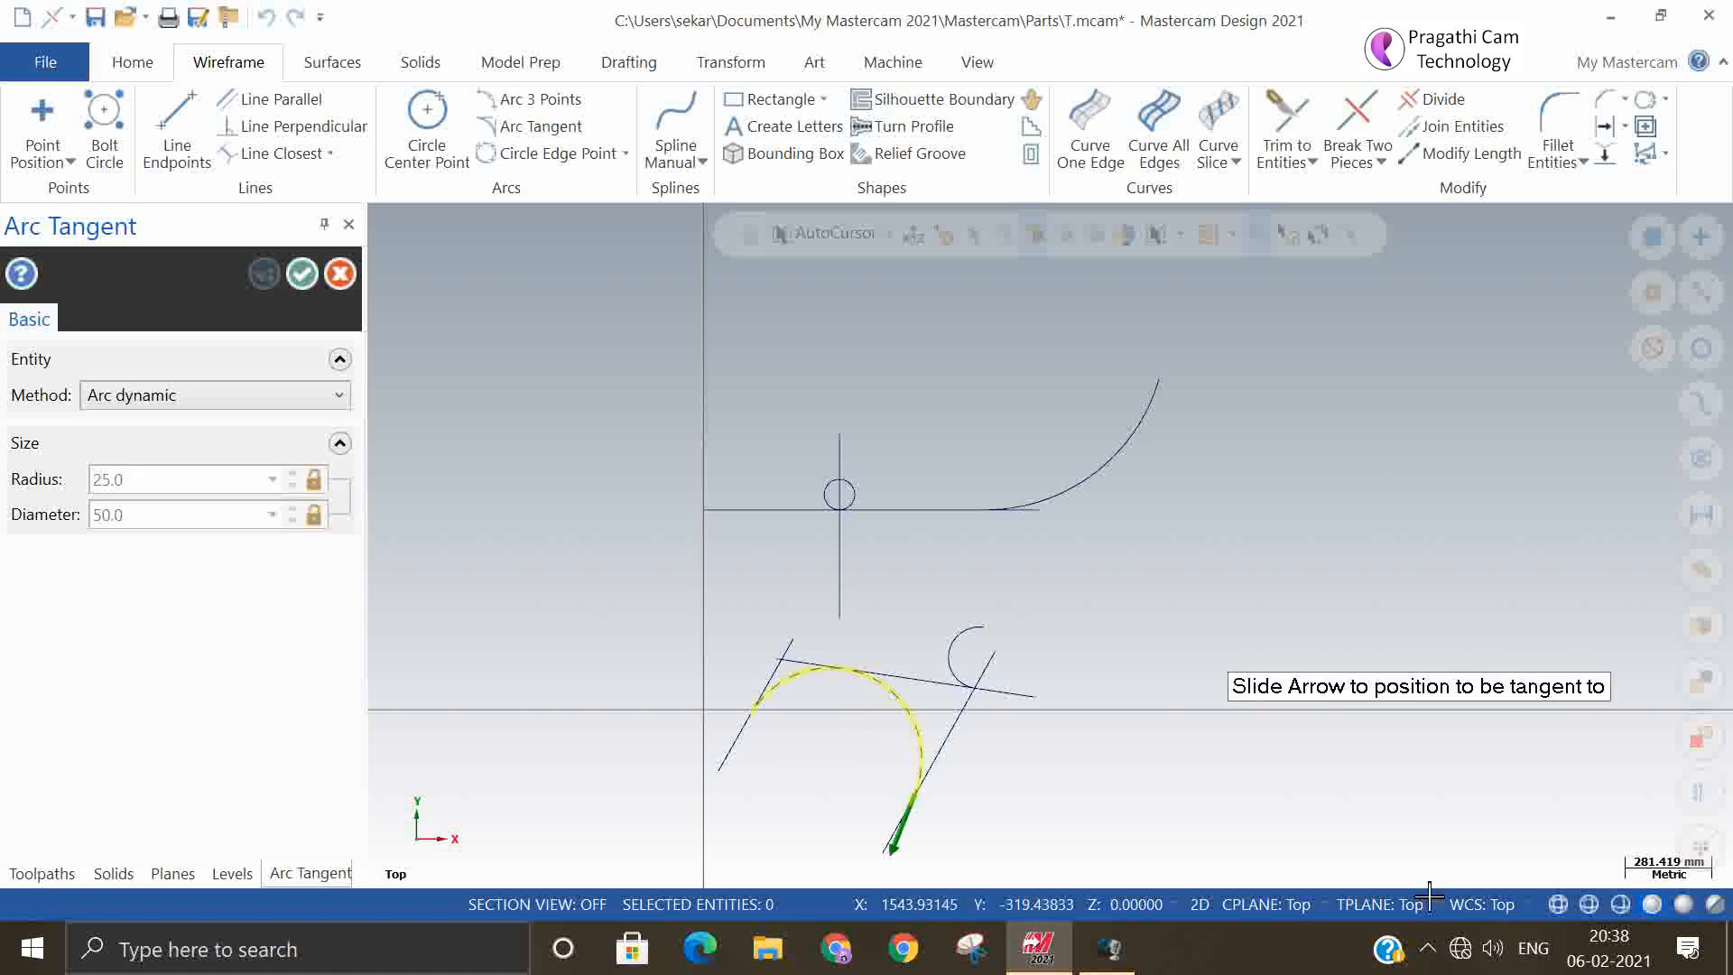
pyautogui.press('Escape')
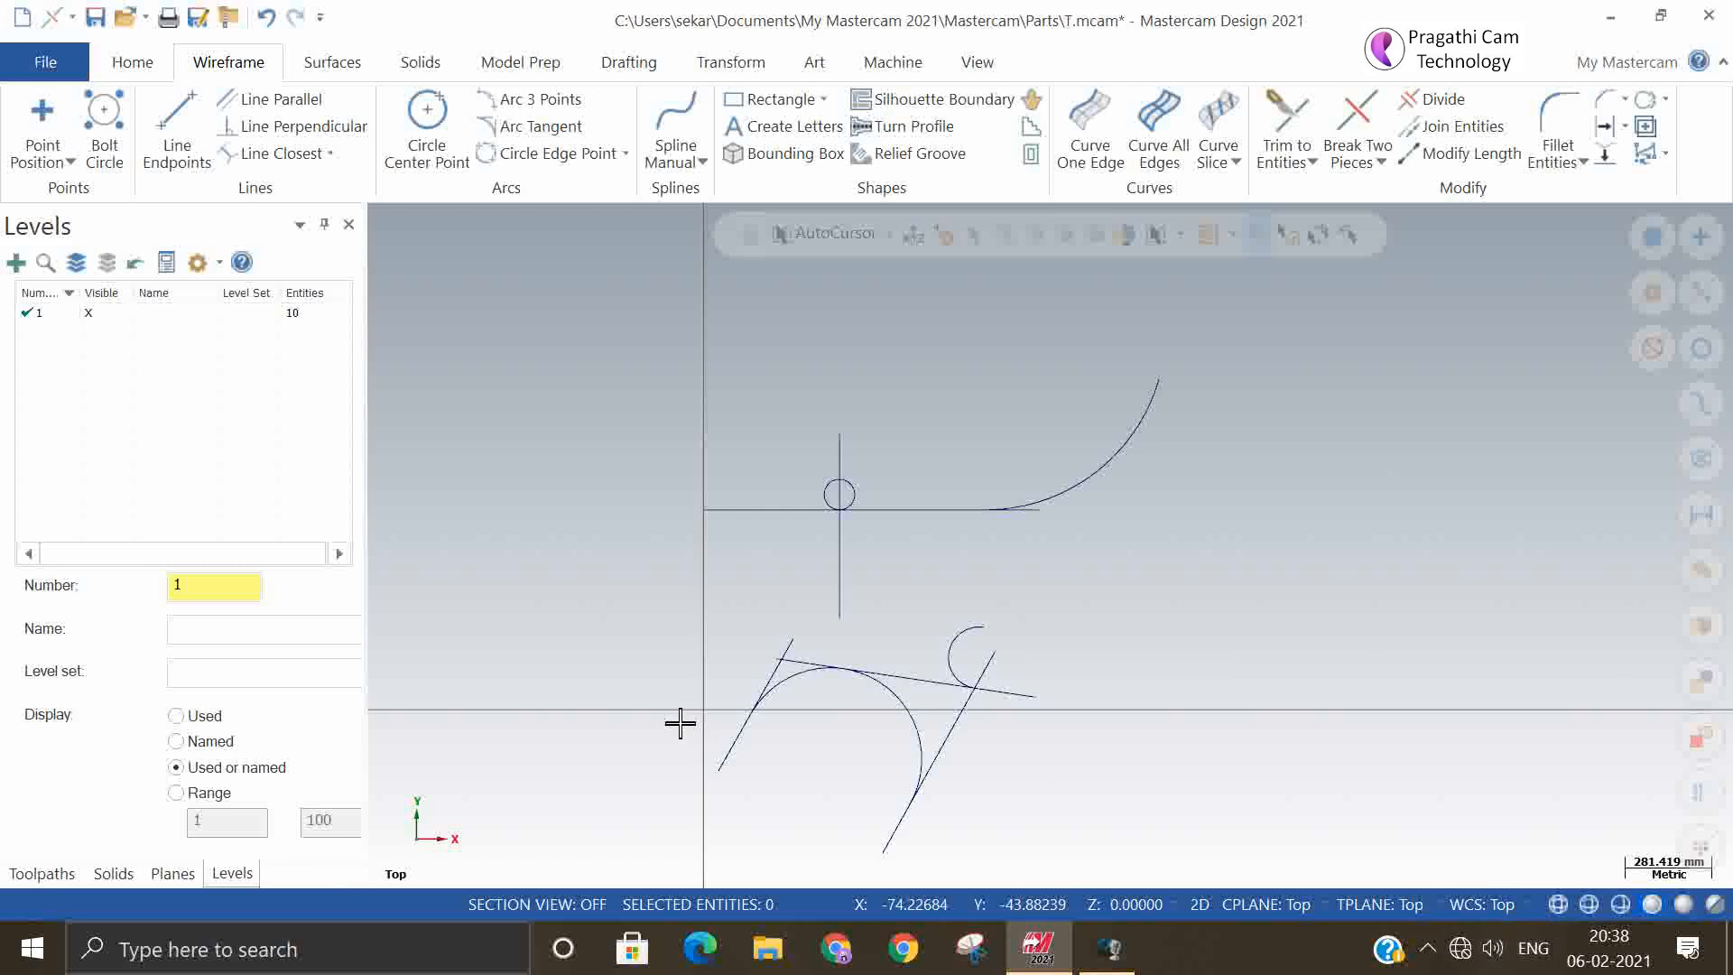
# Delete the large arc between the slanted lines and recreate it tangent to all three lines with the Arc three entities method
pyautogui.click(913, 707)
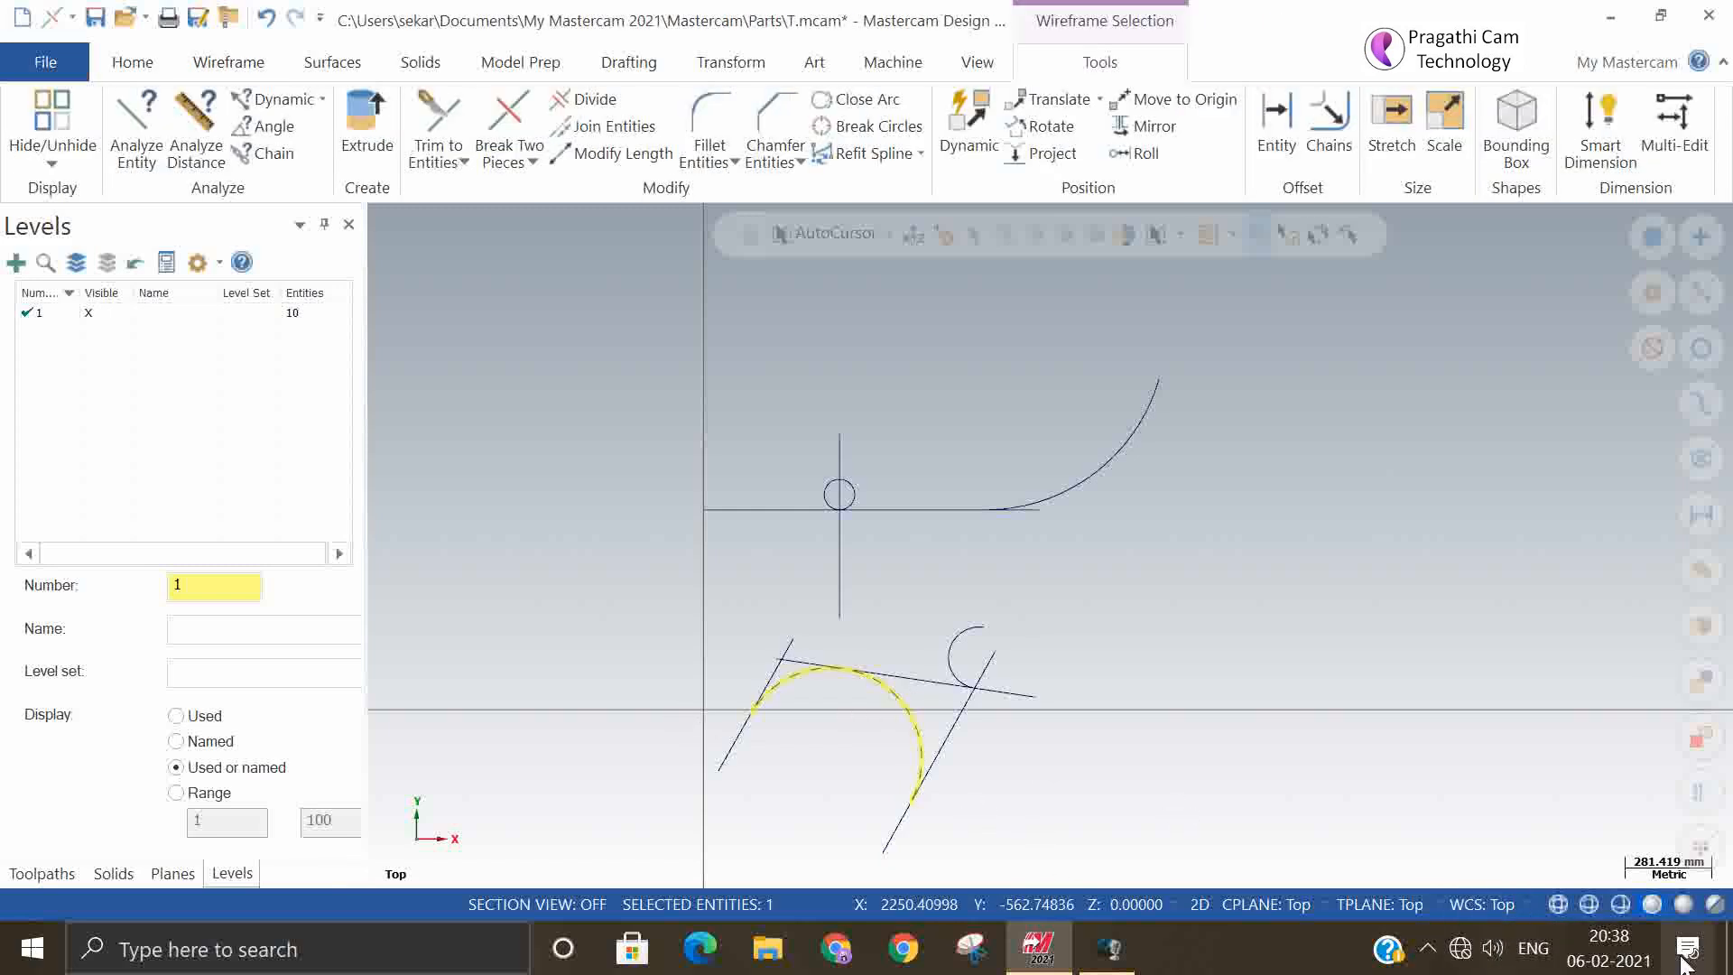
pyautogui.press('Delete')
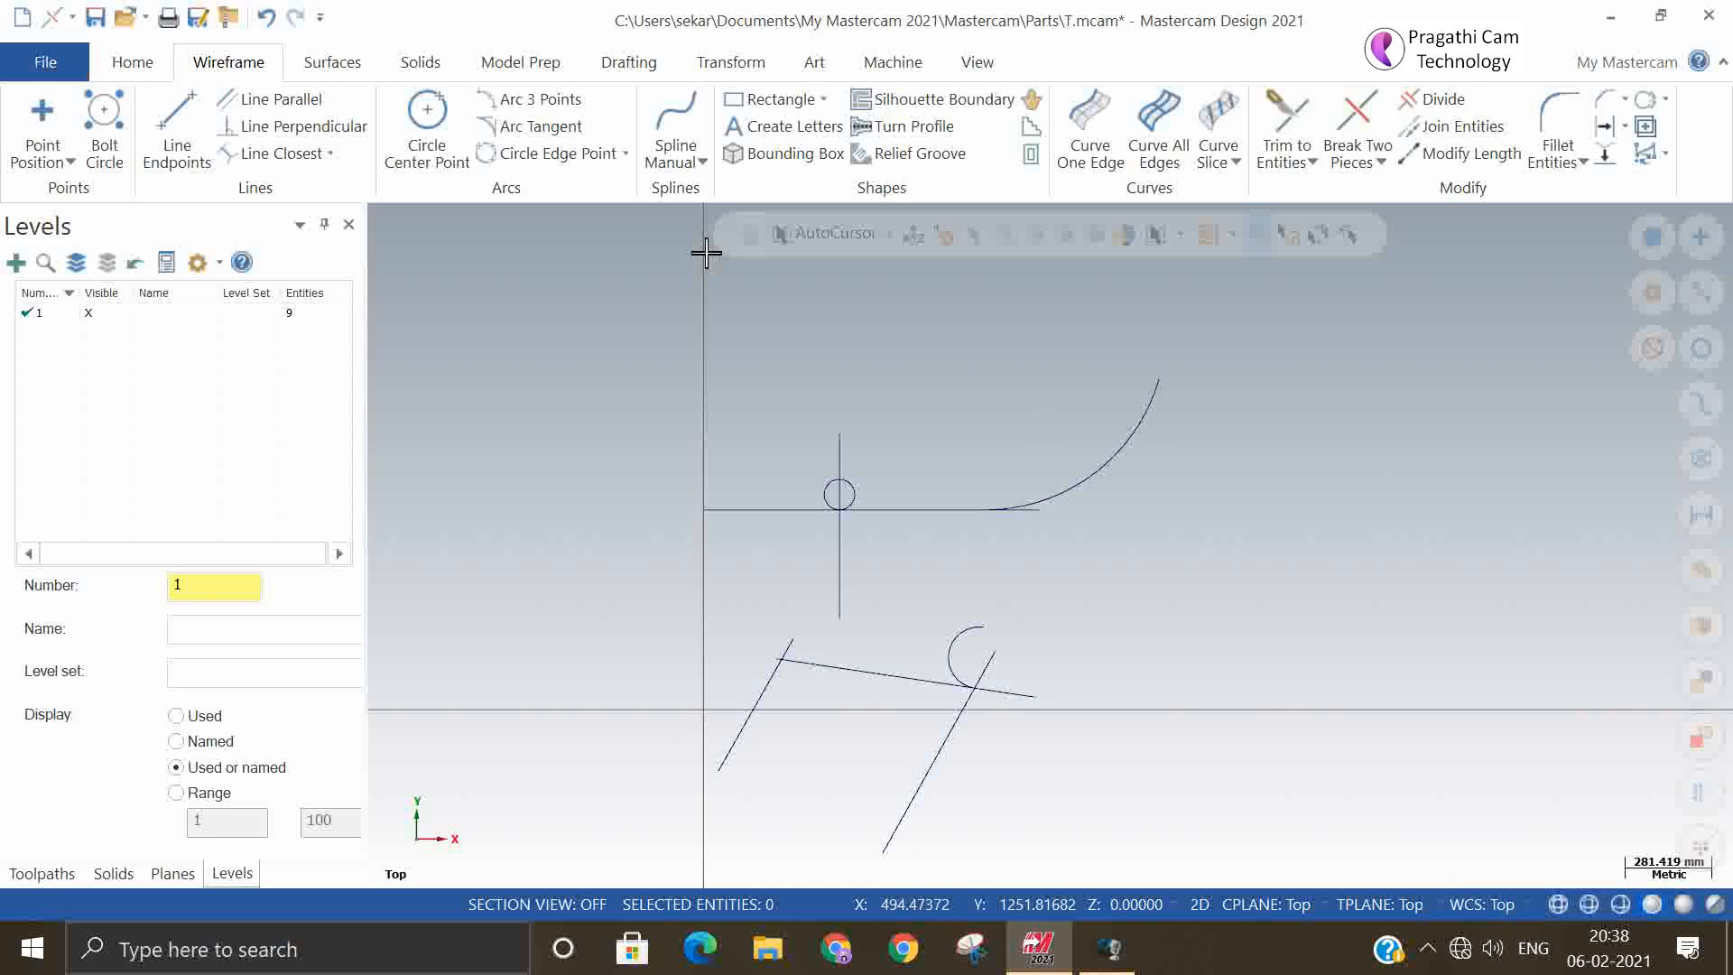
pyautogui.click(563, 124)
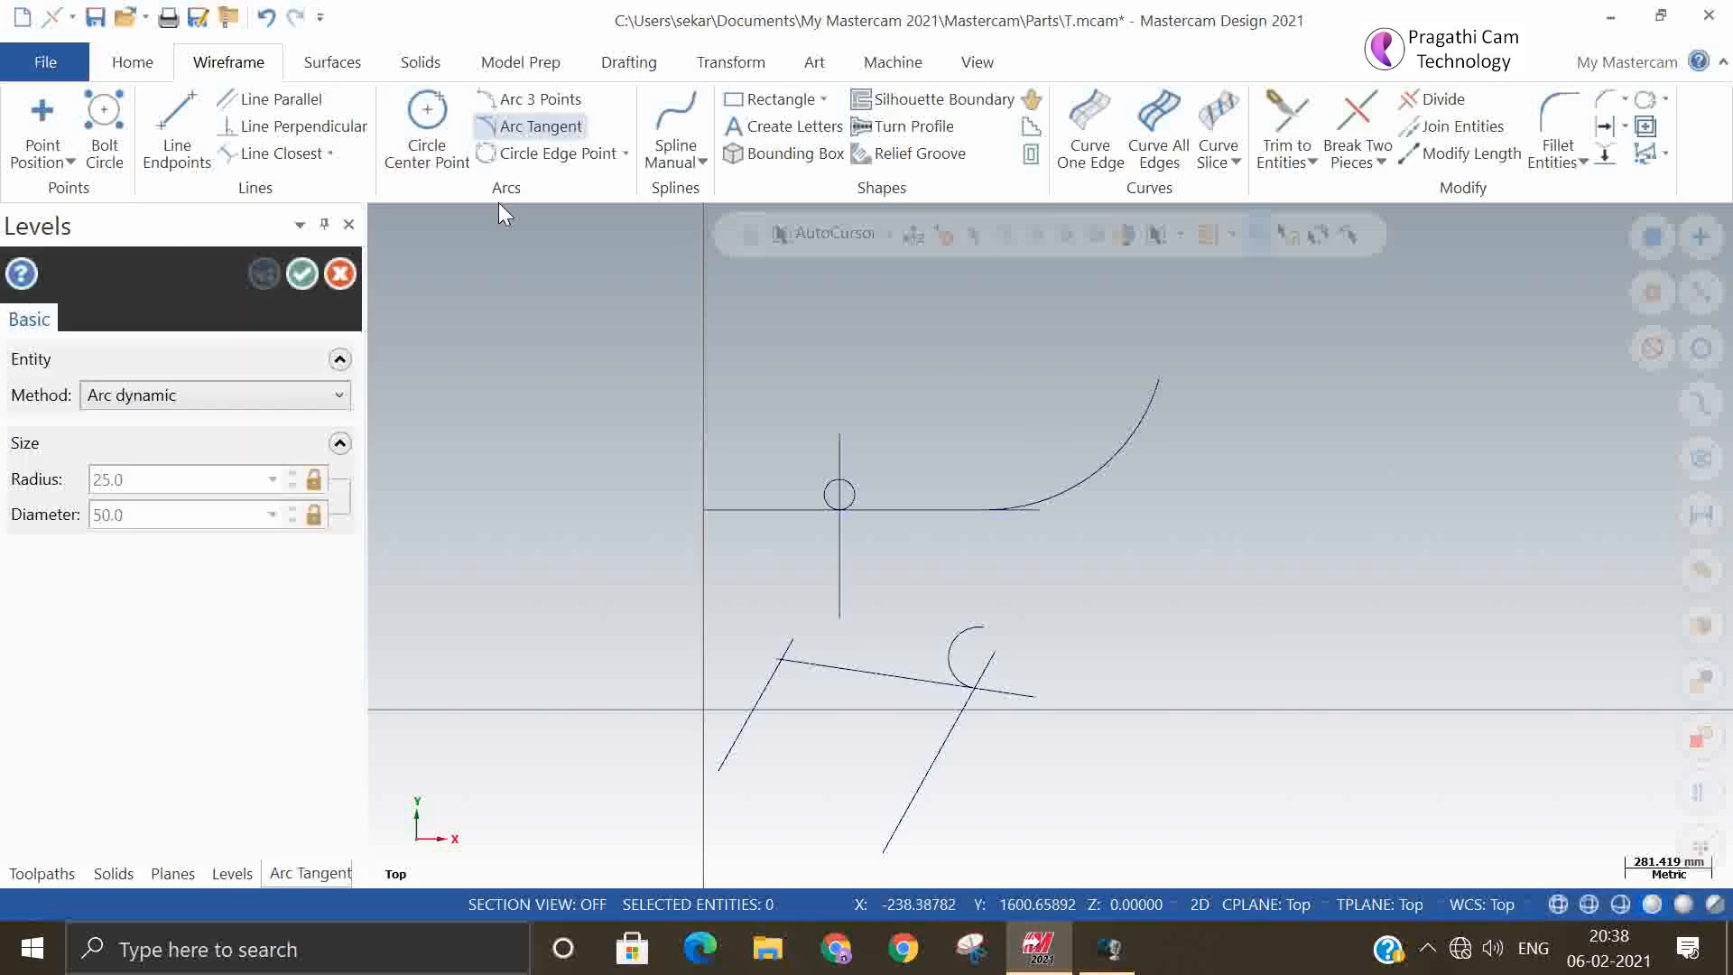
pyautogui.click(270, 397)
pyautogui.click(235, 533)
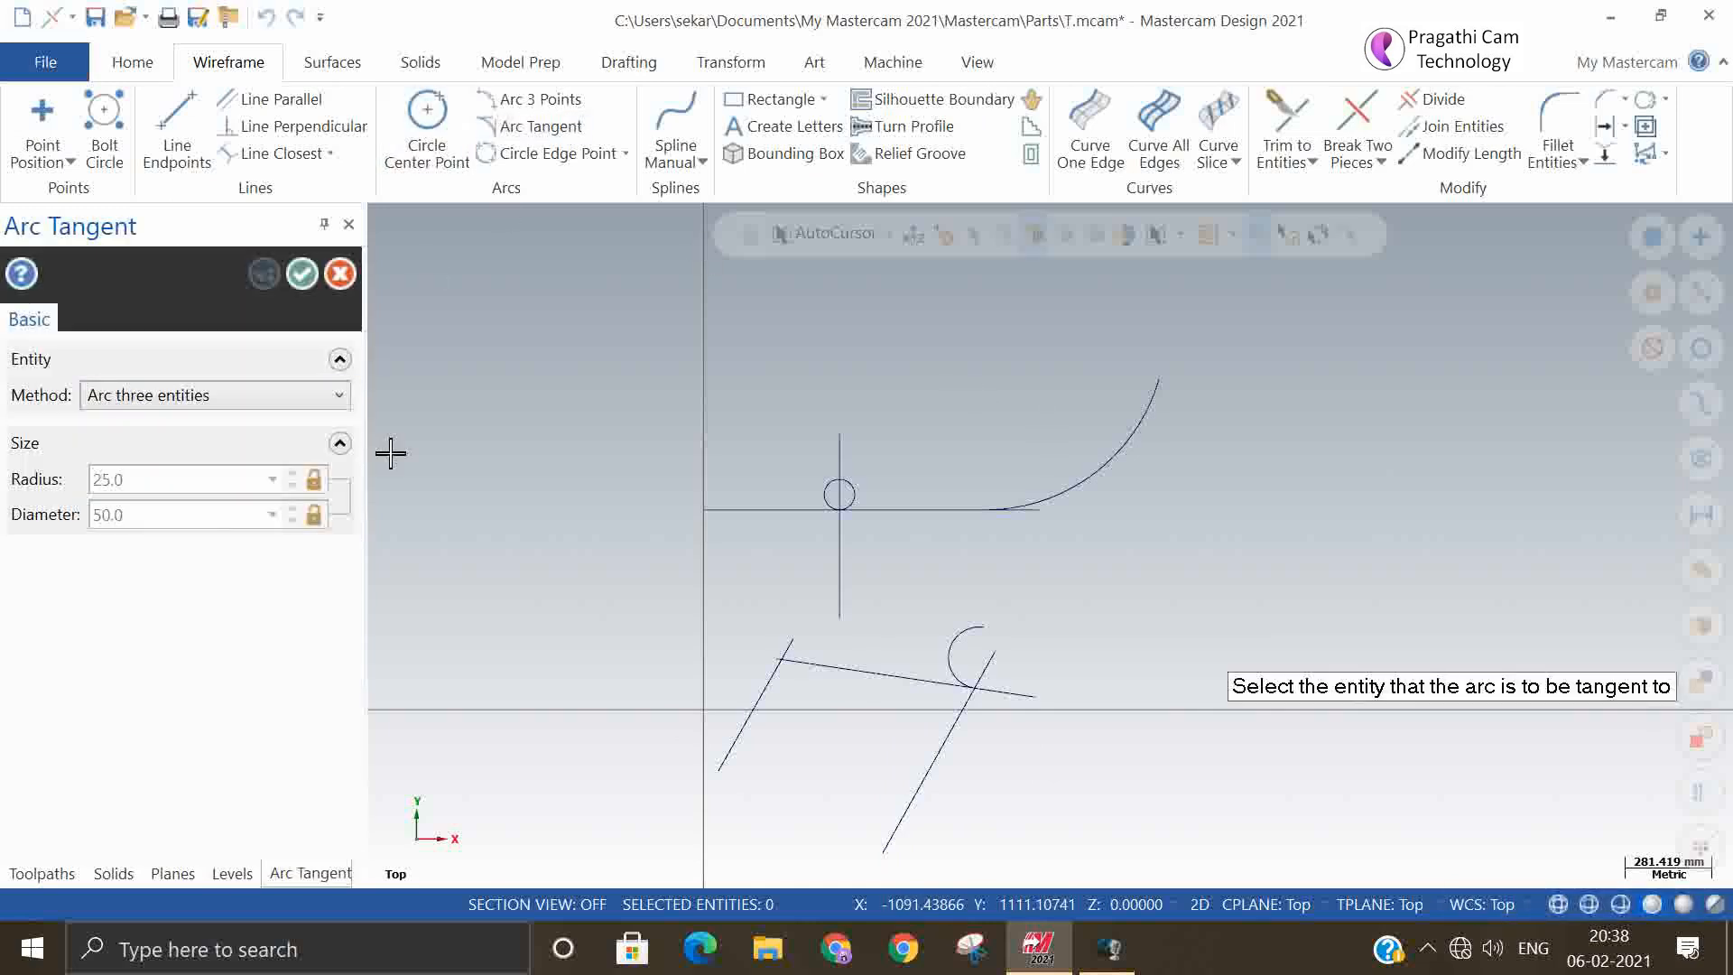
pyautogui.click(751, 695)
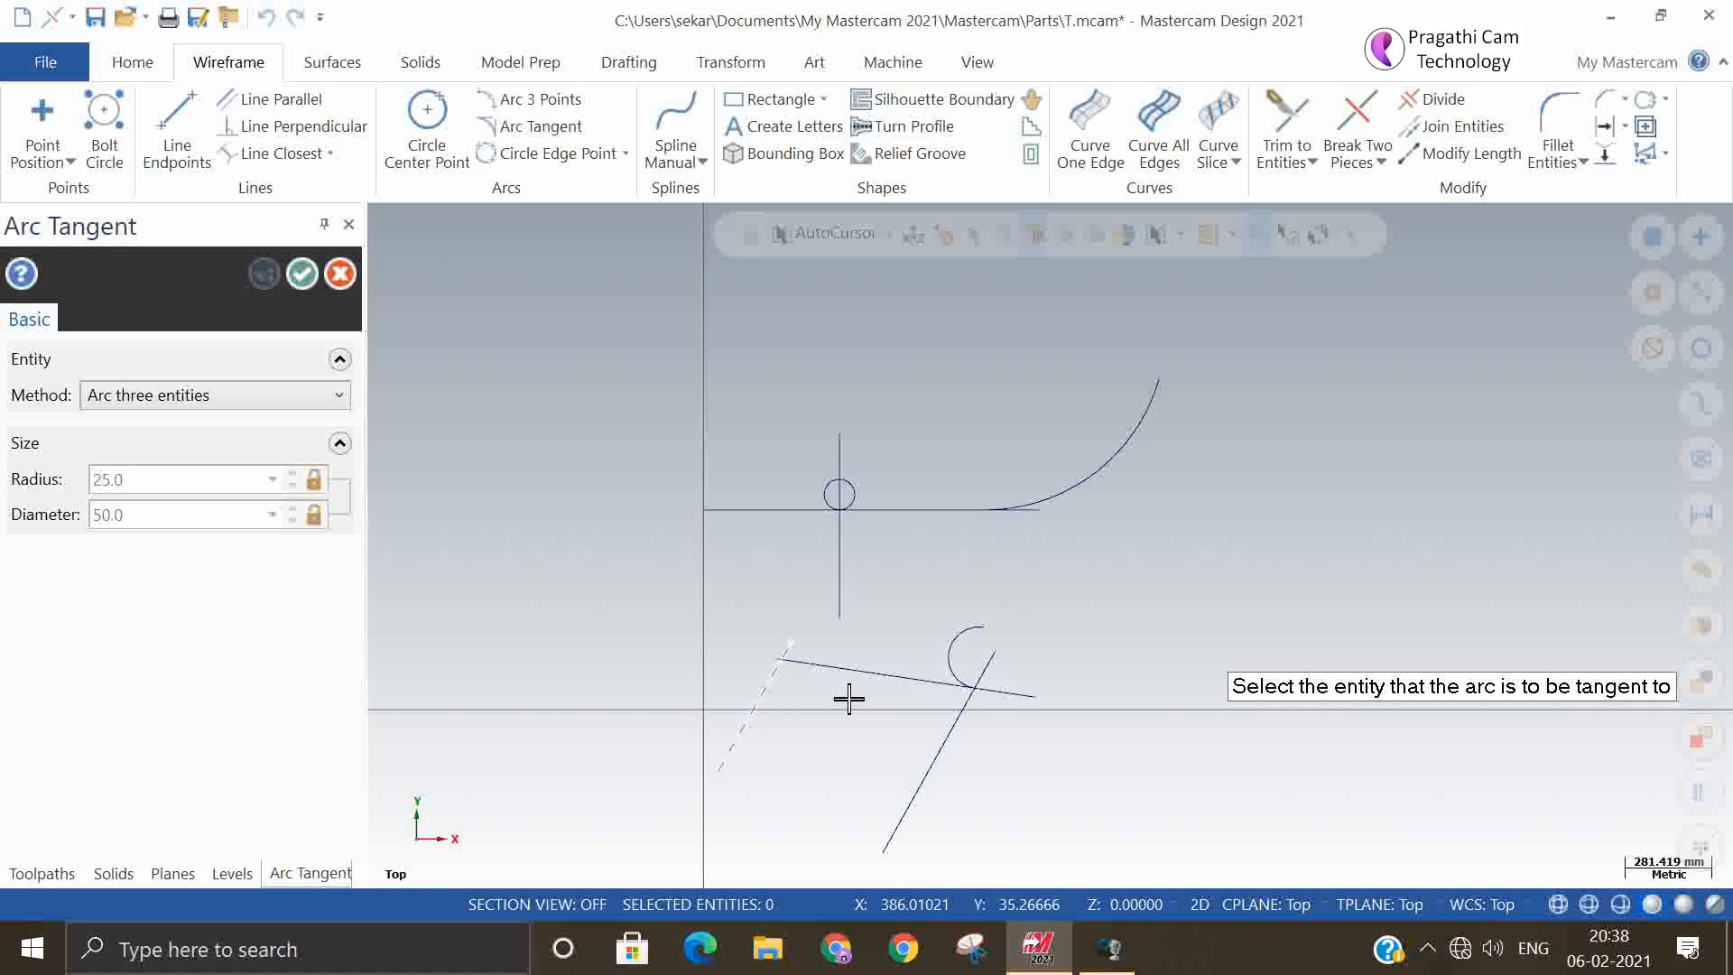
pyautogui.click(871, 677)
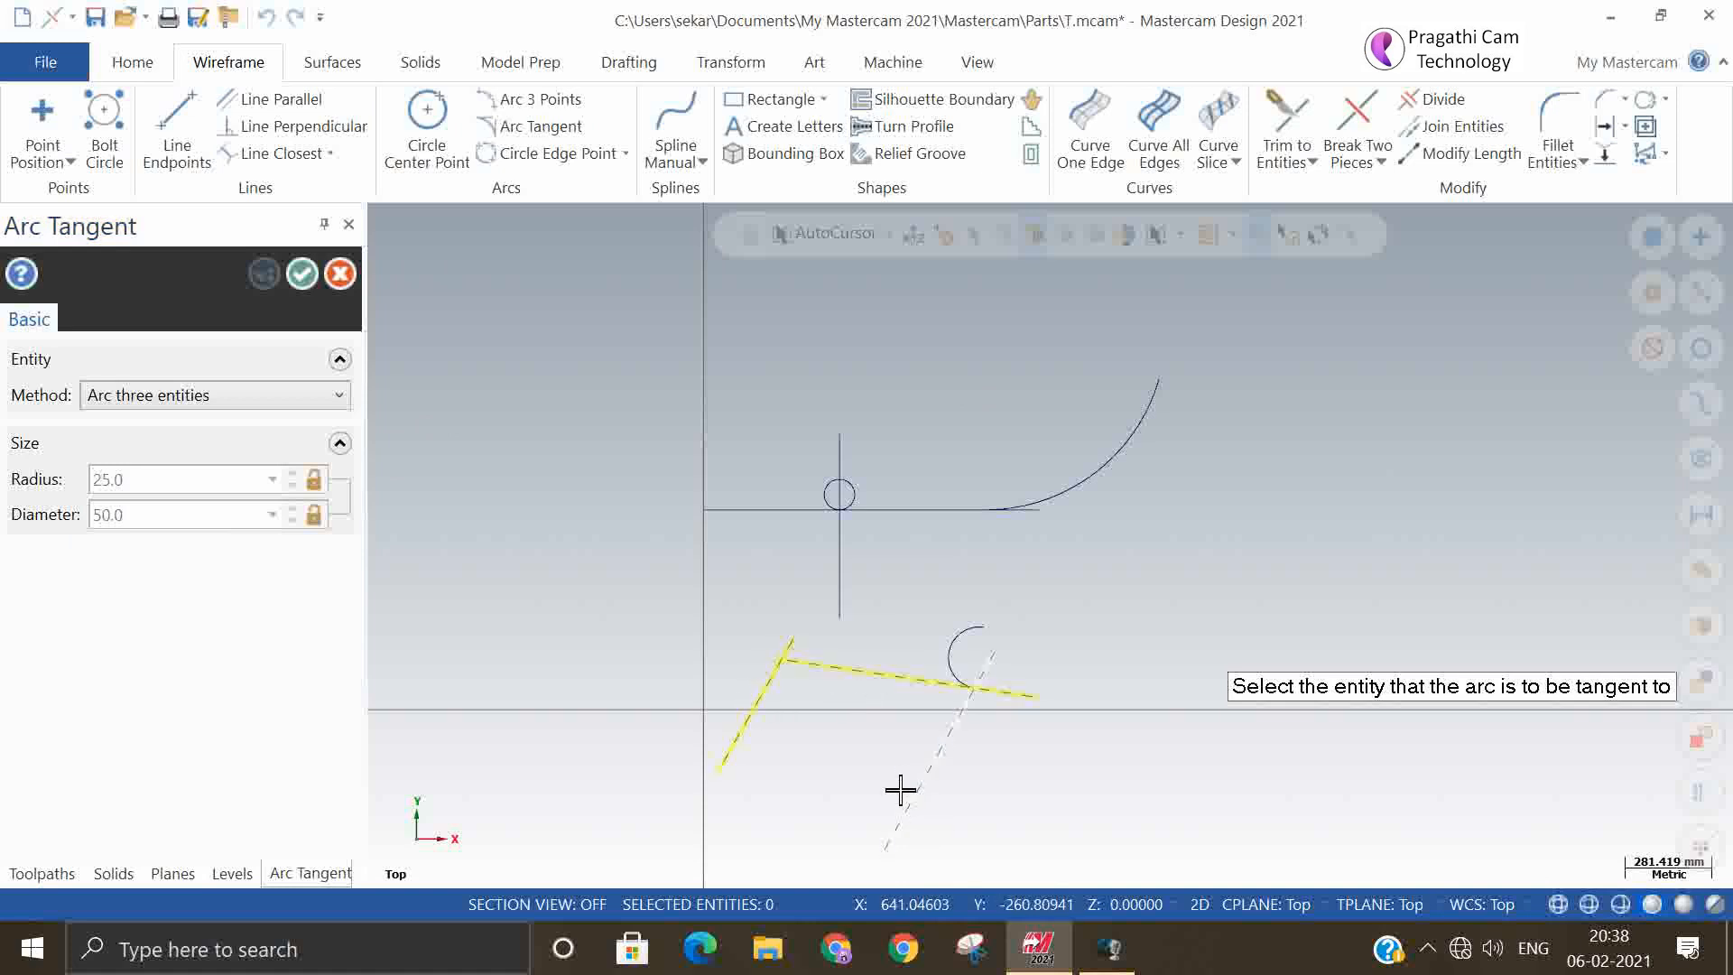
pyautogui.click(900, 792)
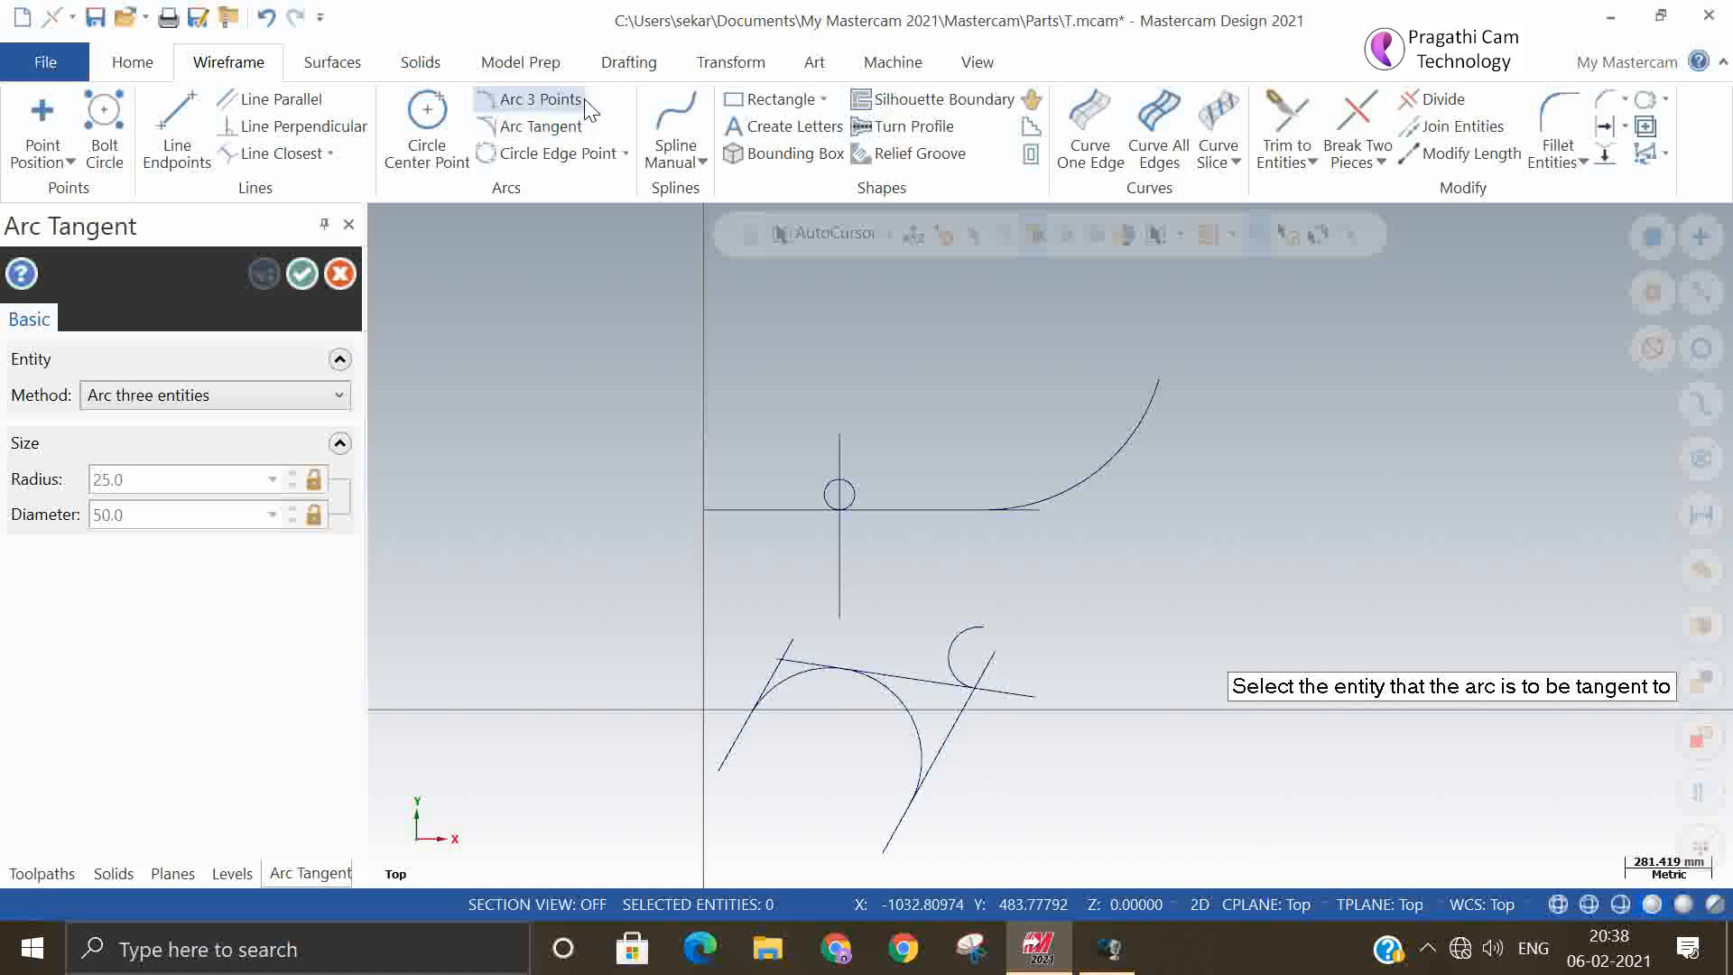
pyautogui.click(303, 278)
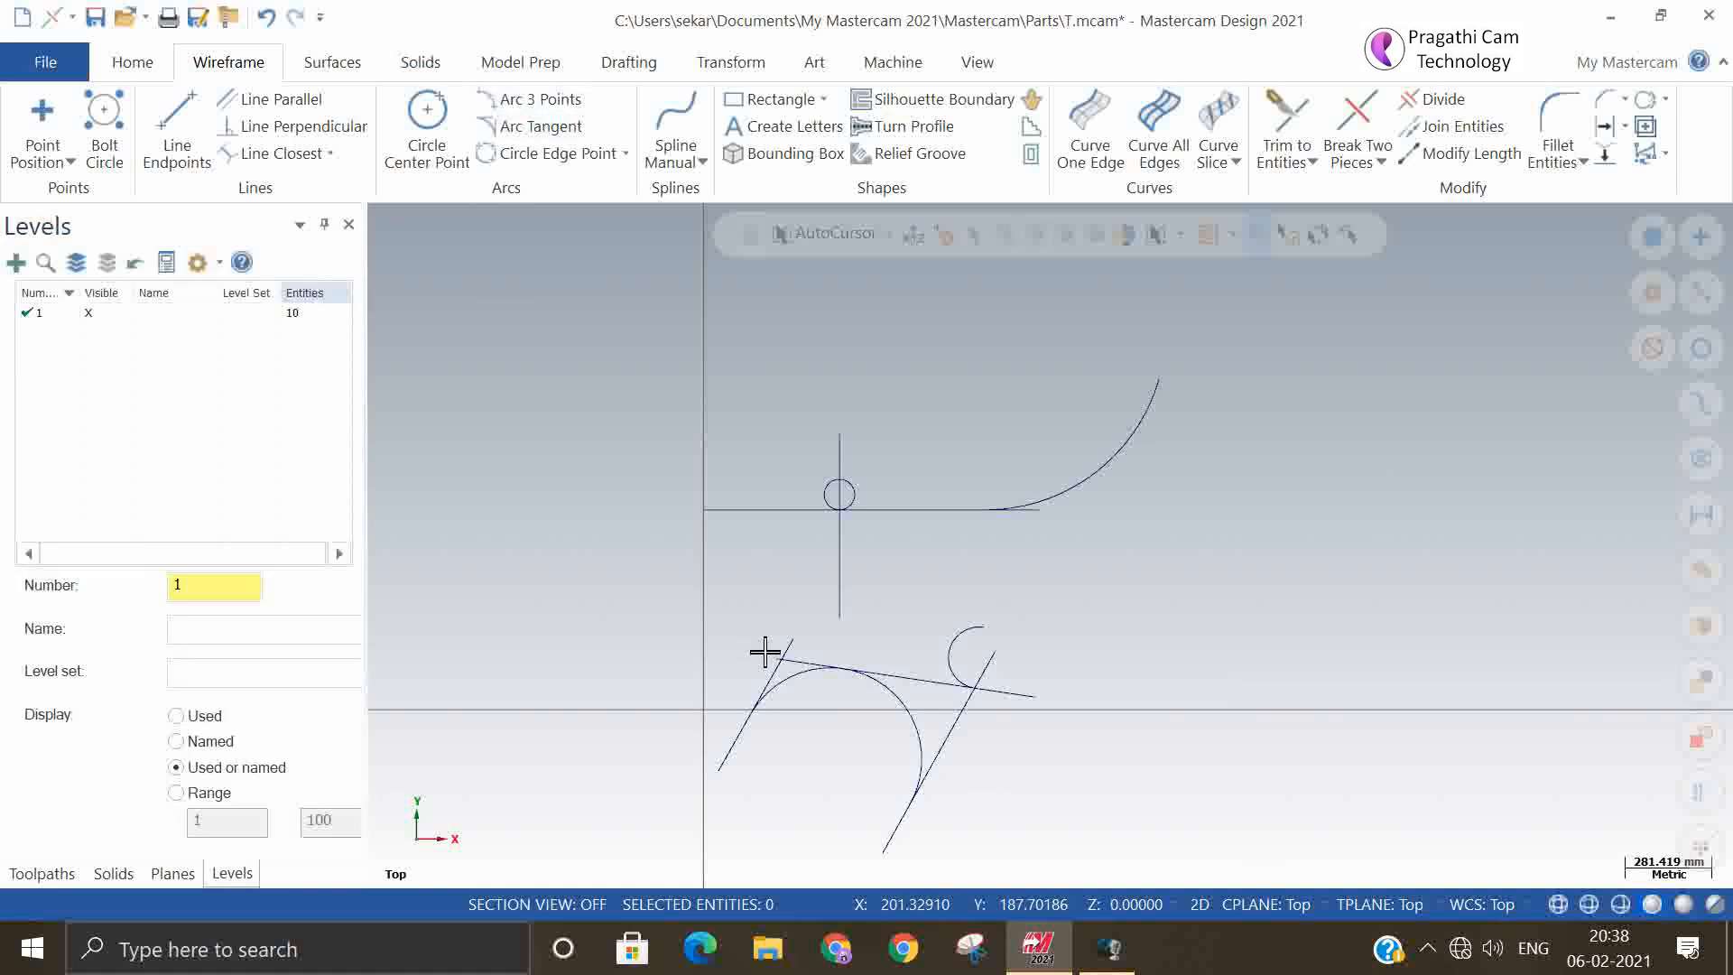
# Replace the large arc with a full circle tangent to the three slanted lines using the Circle three entities method
pyautogui.click(793, 684)
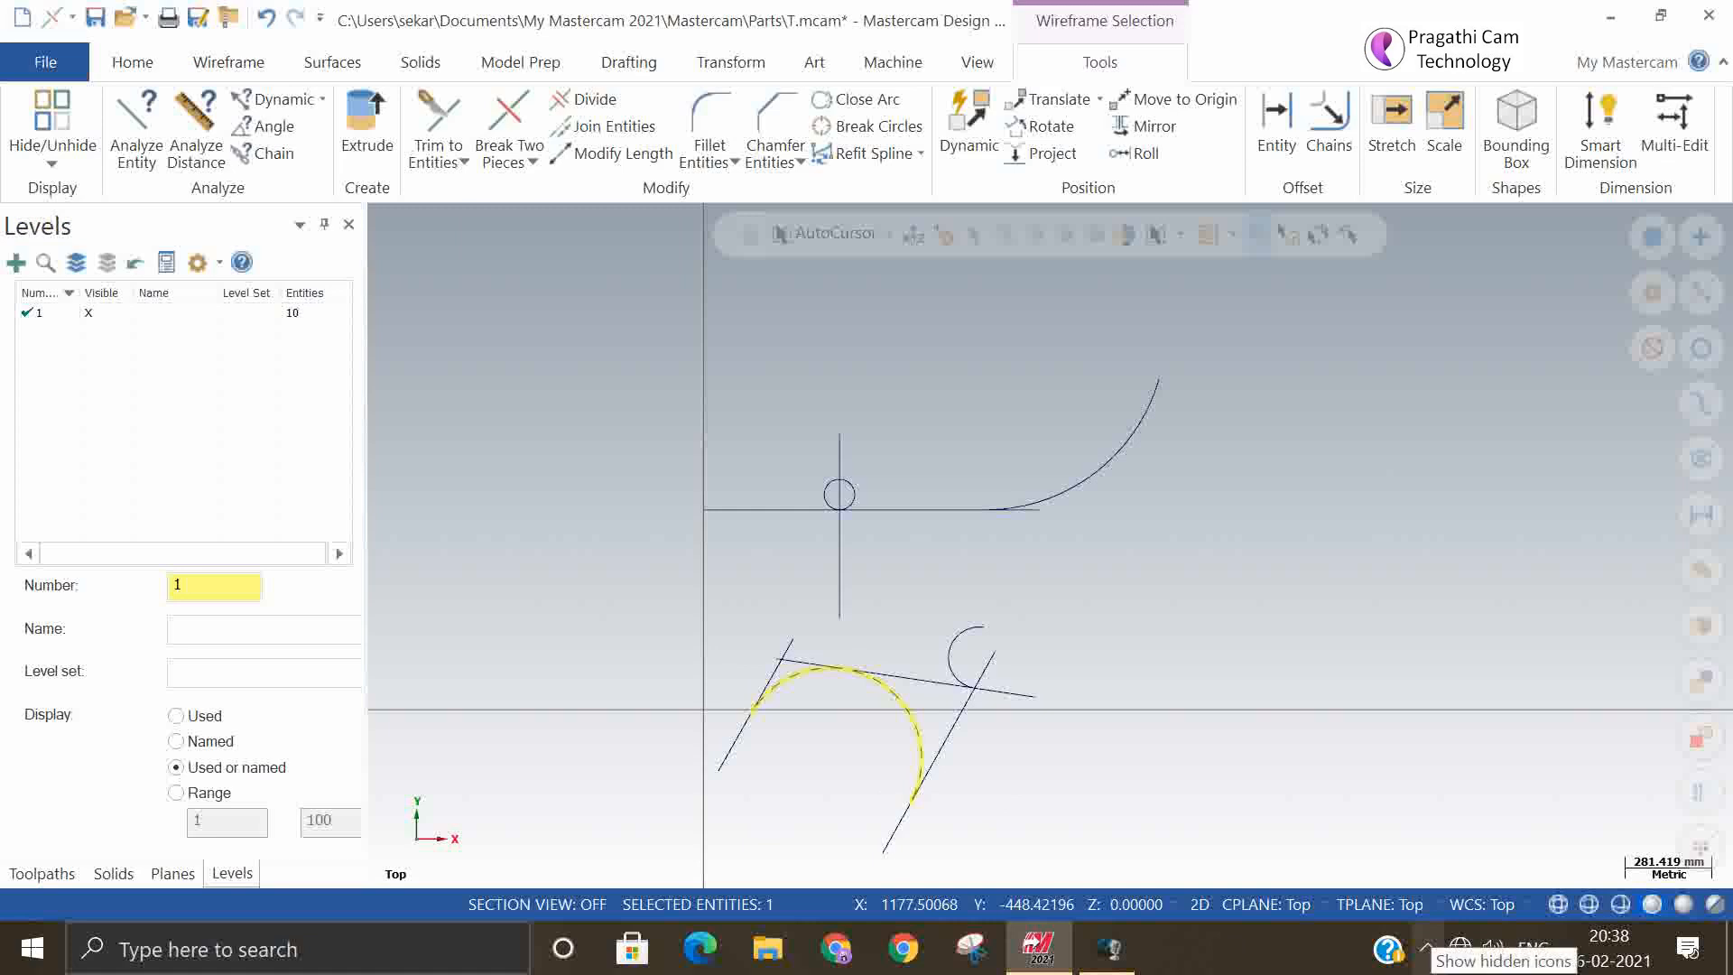
pyautogui.press('Delete')
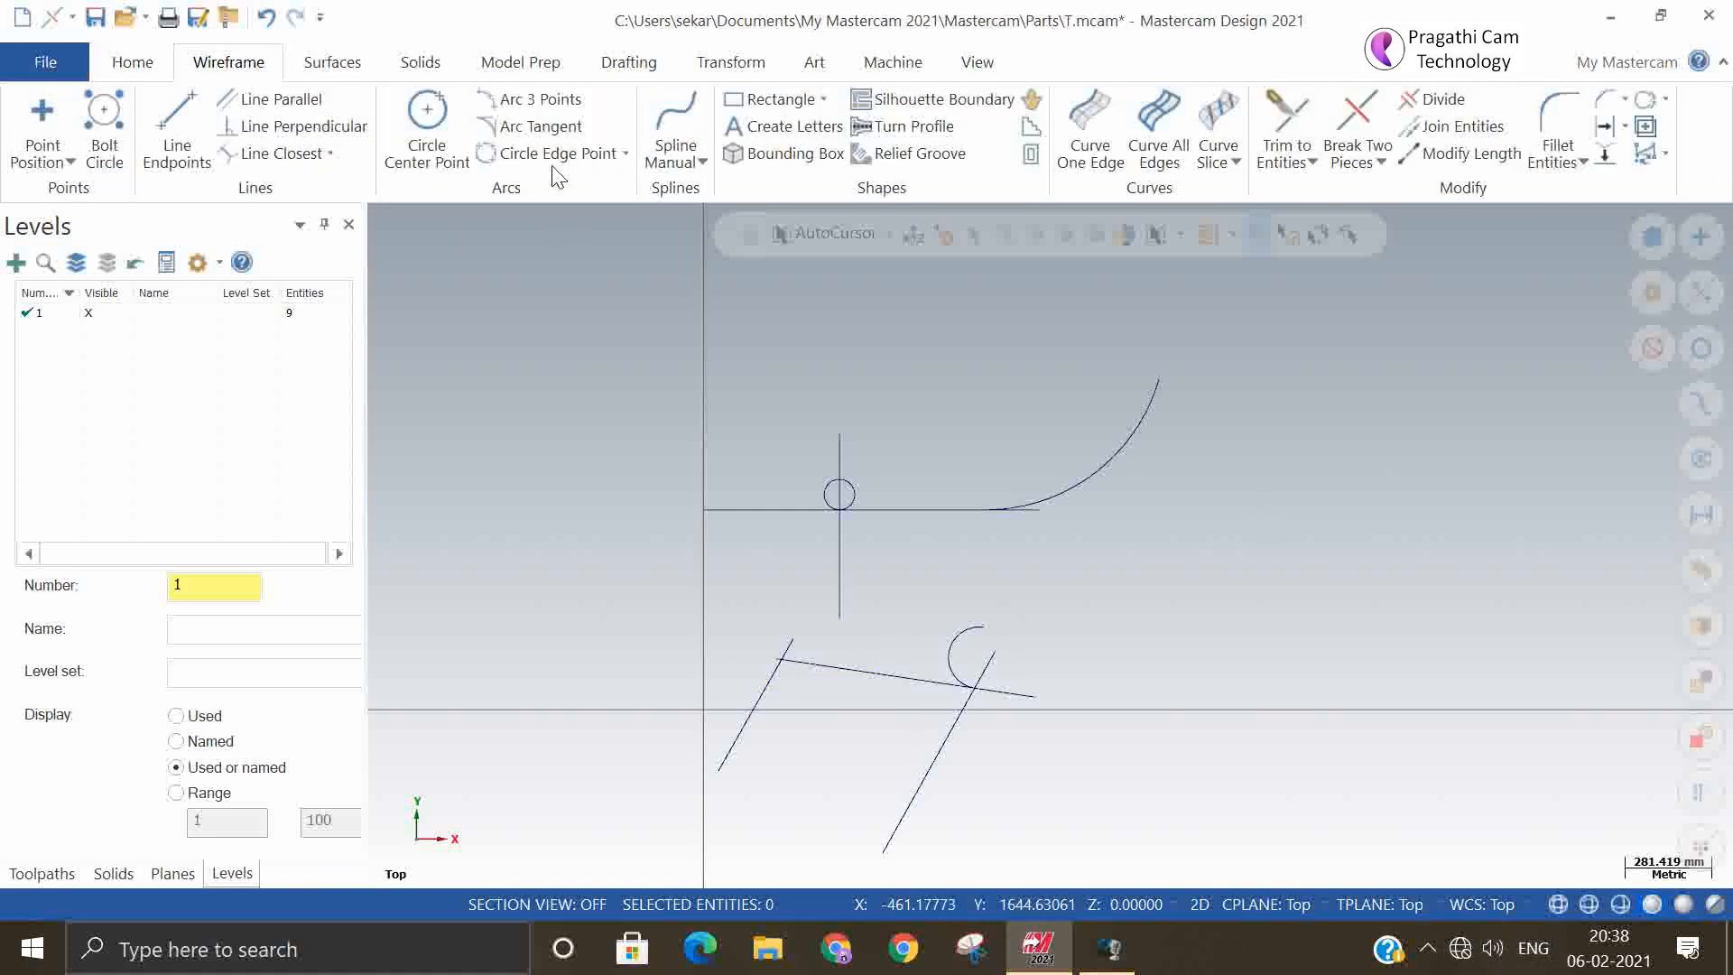
pyautogui.click(542, 128)
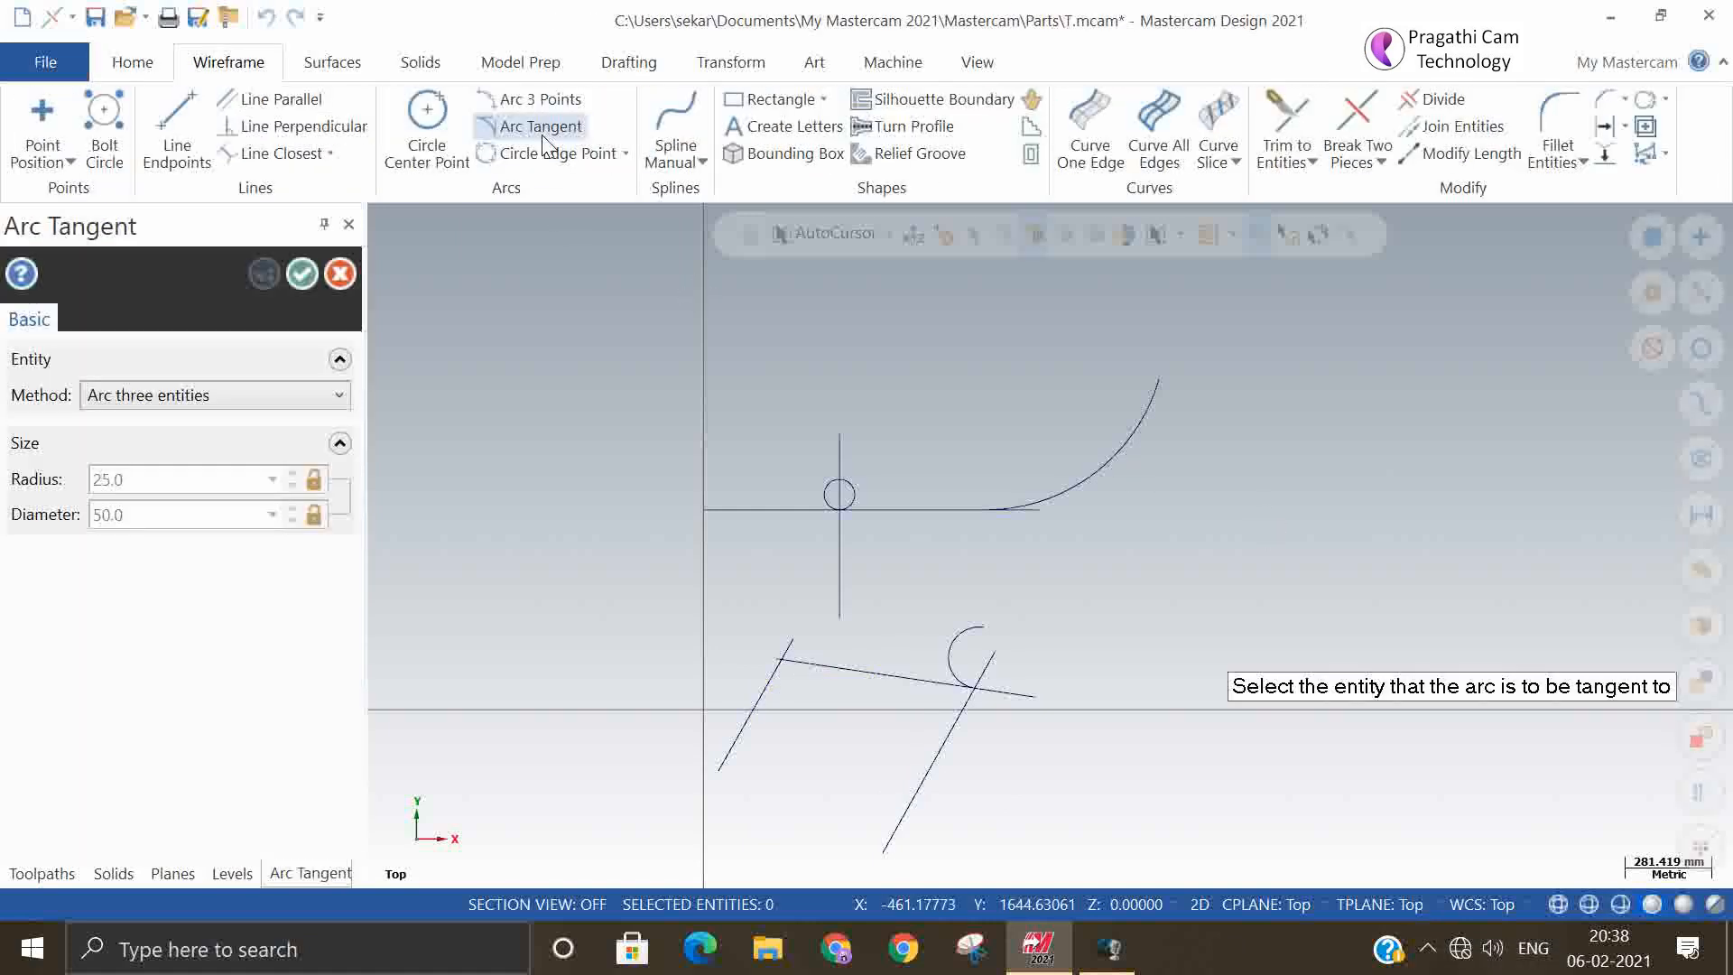
pyautogui.click(308, 400)
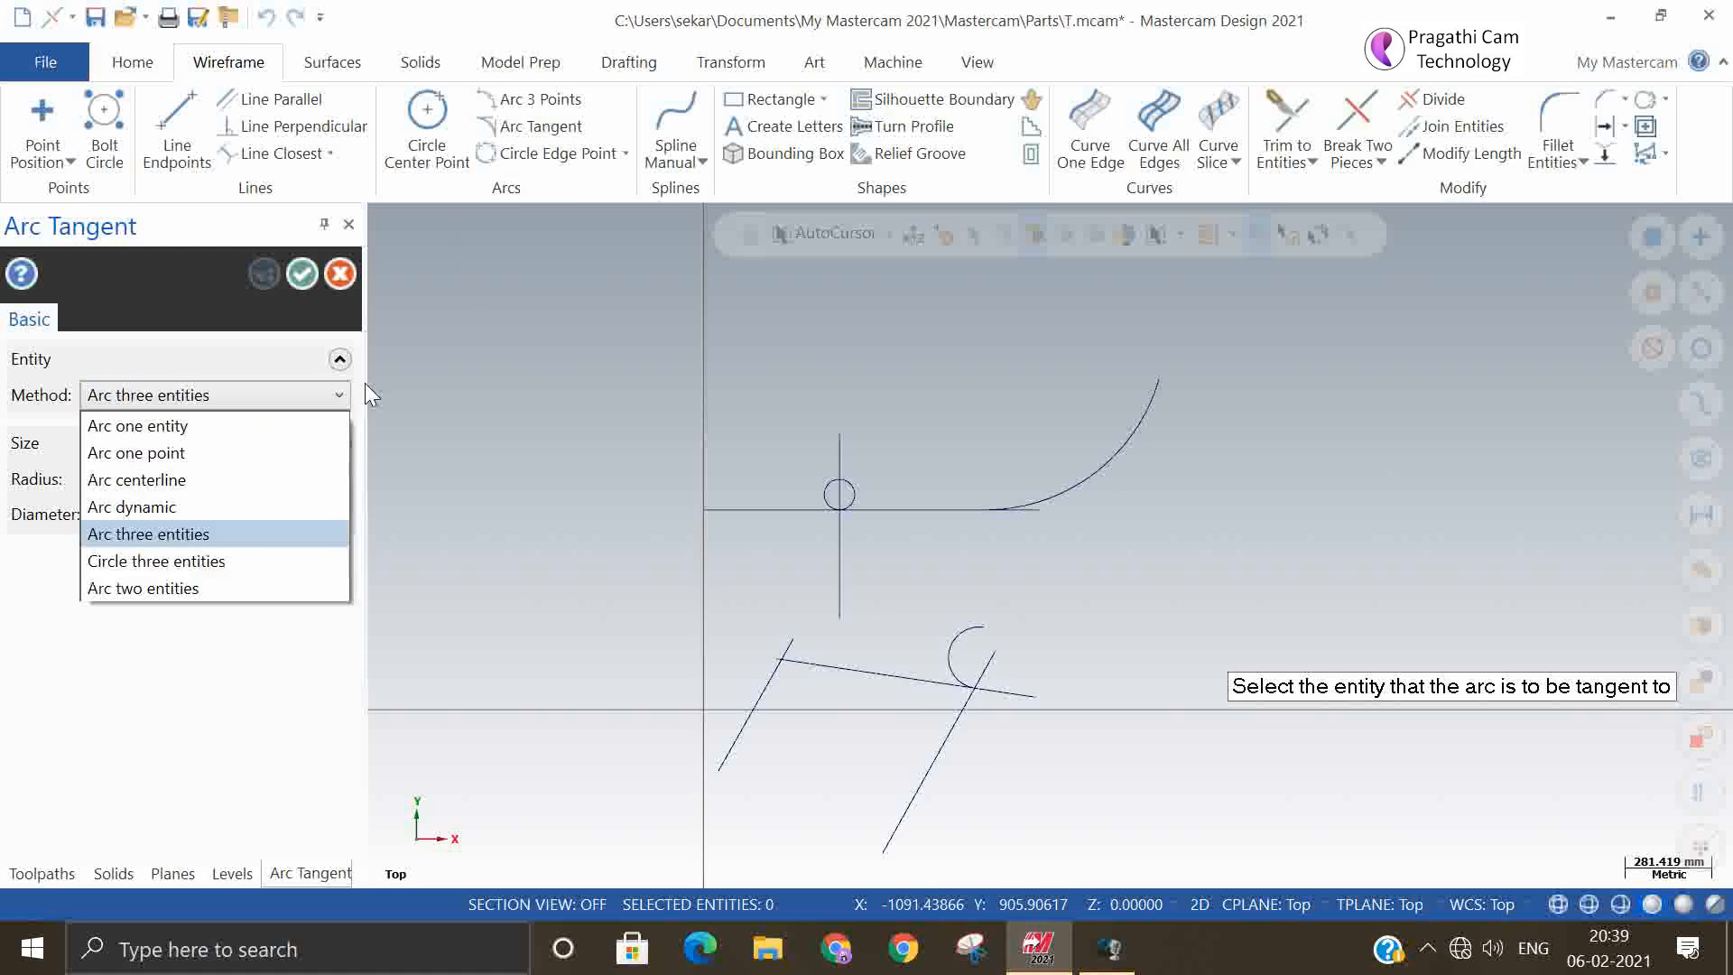
pyautogui.click(247, 568)
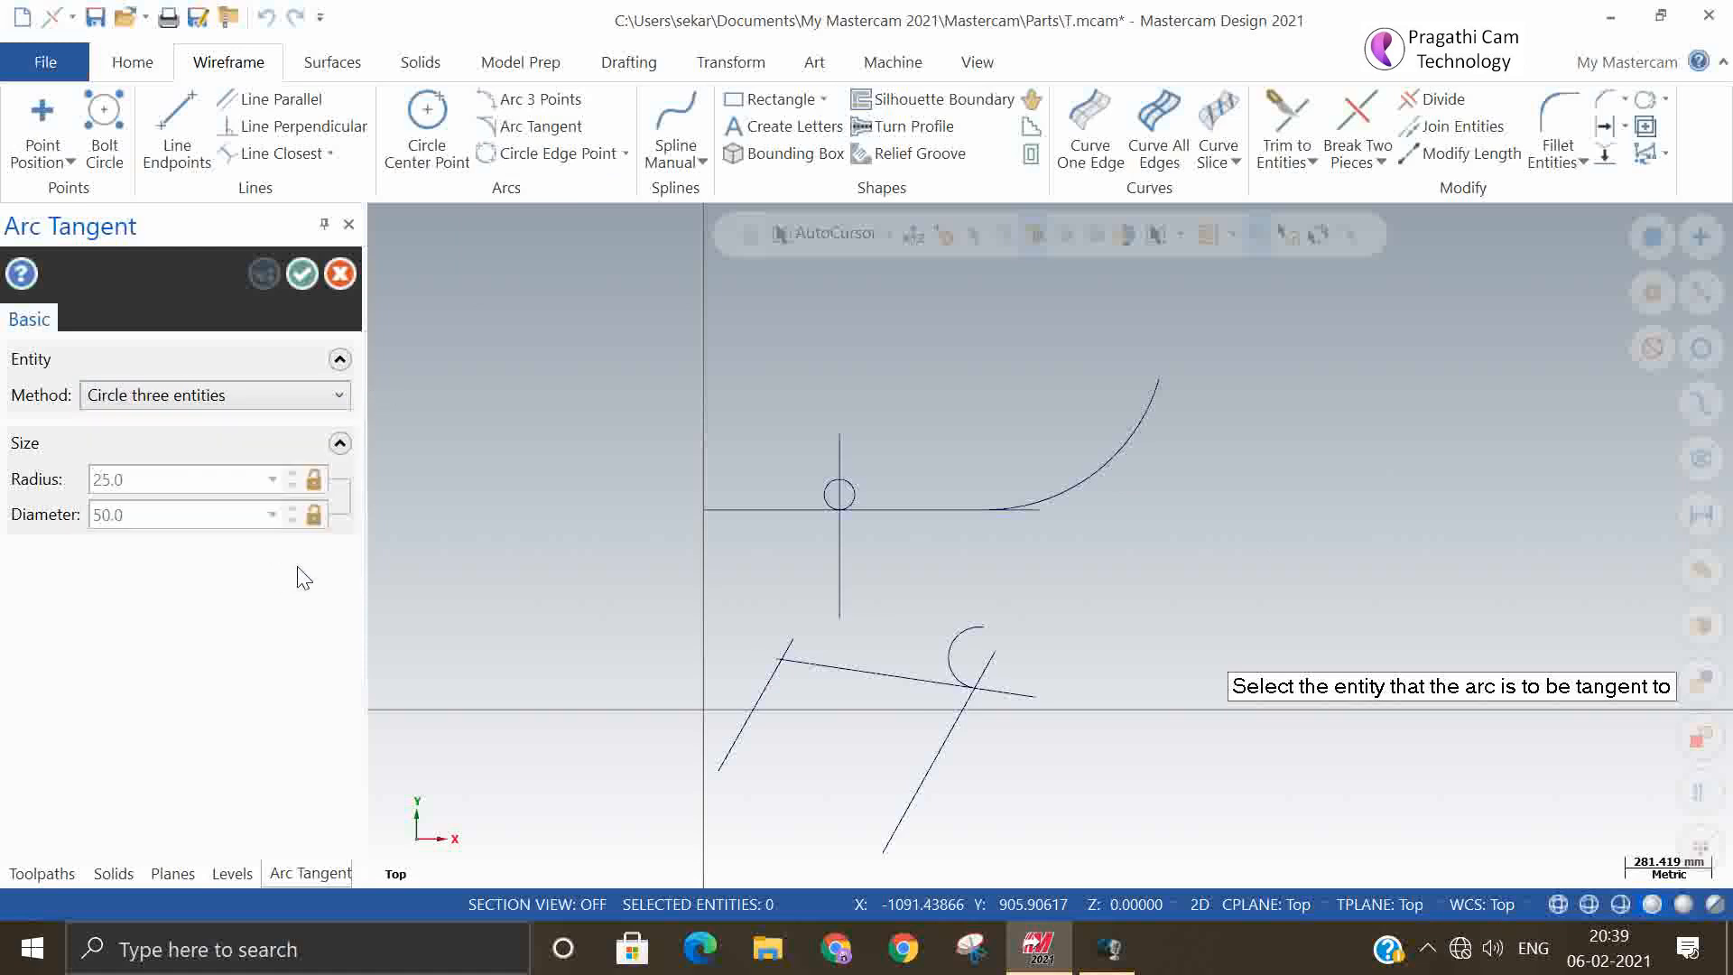
pyautogui.click(742, 746)
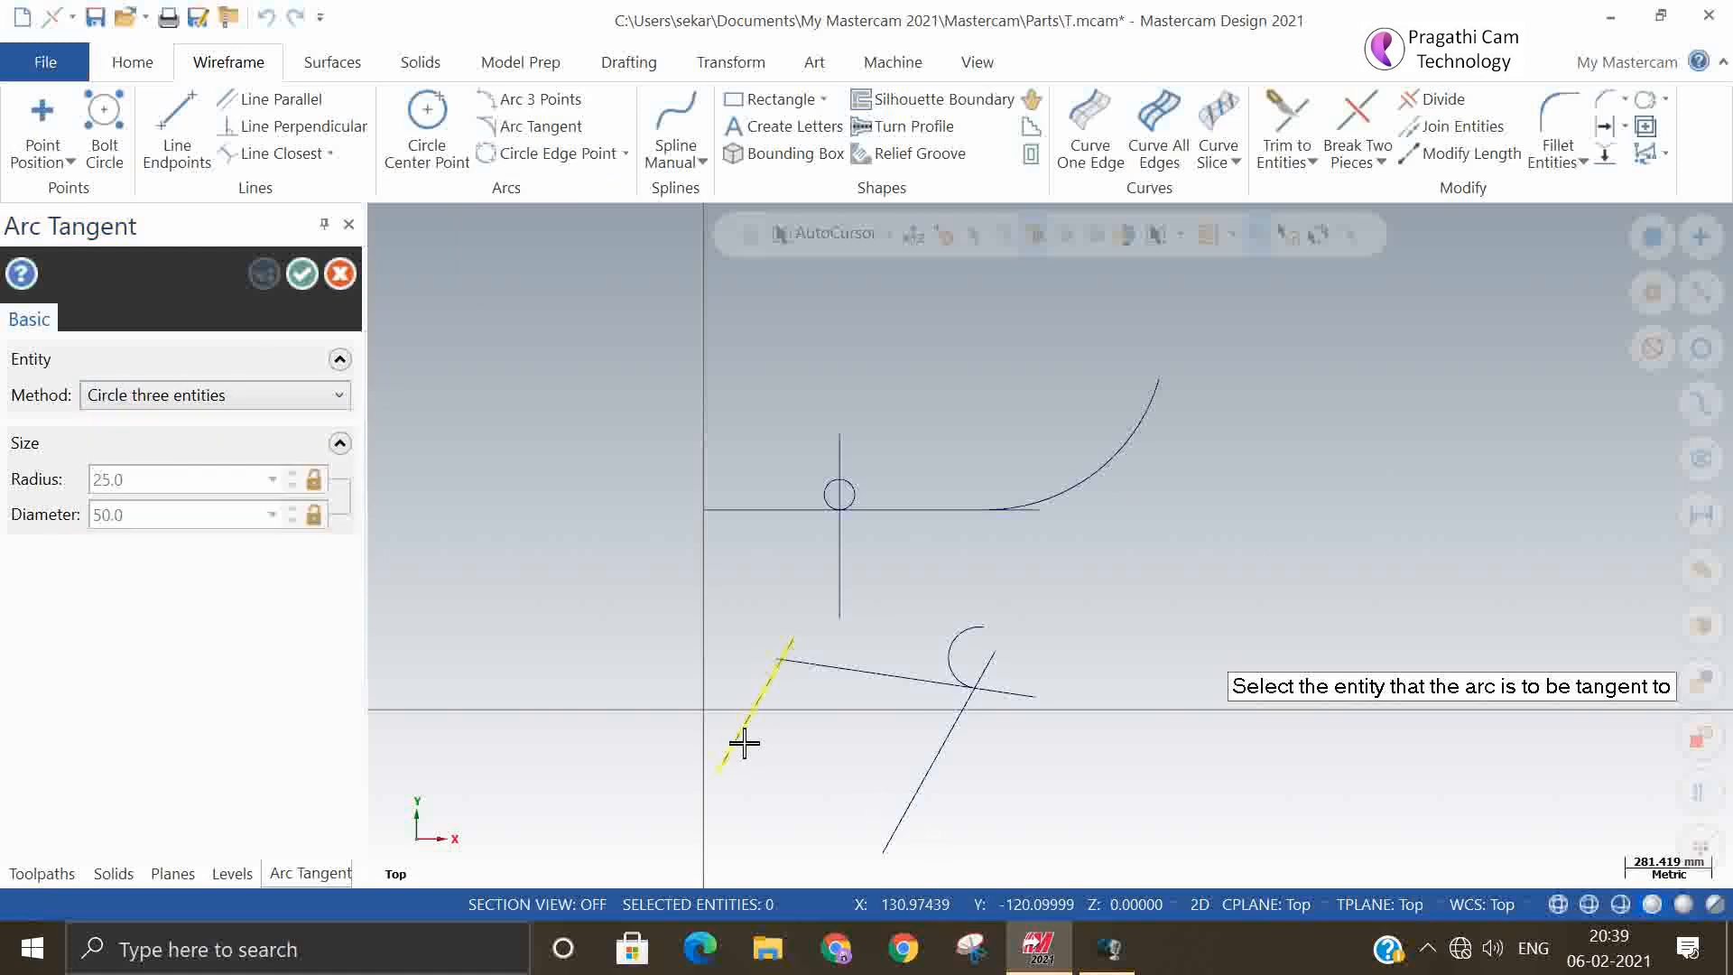
pyautogui.click(882, 677)
pyautogui.click(911, 797)
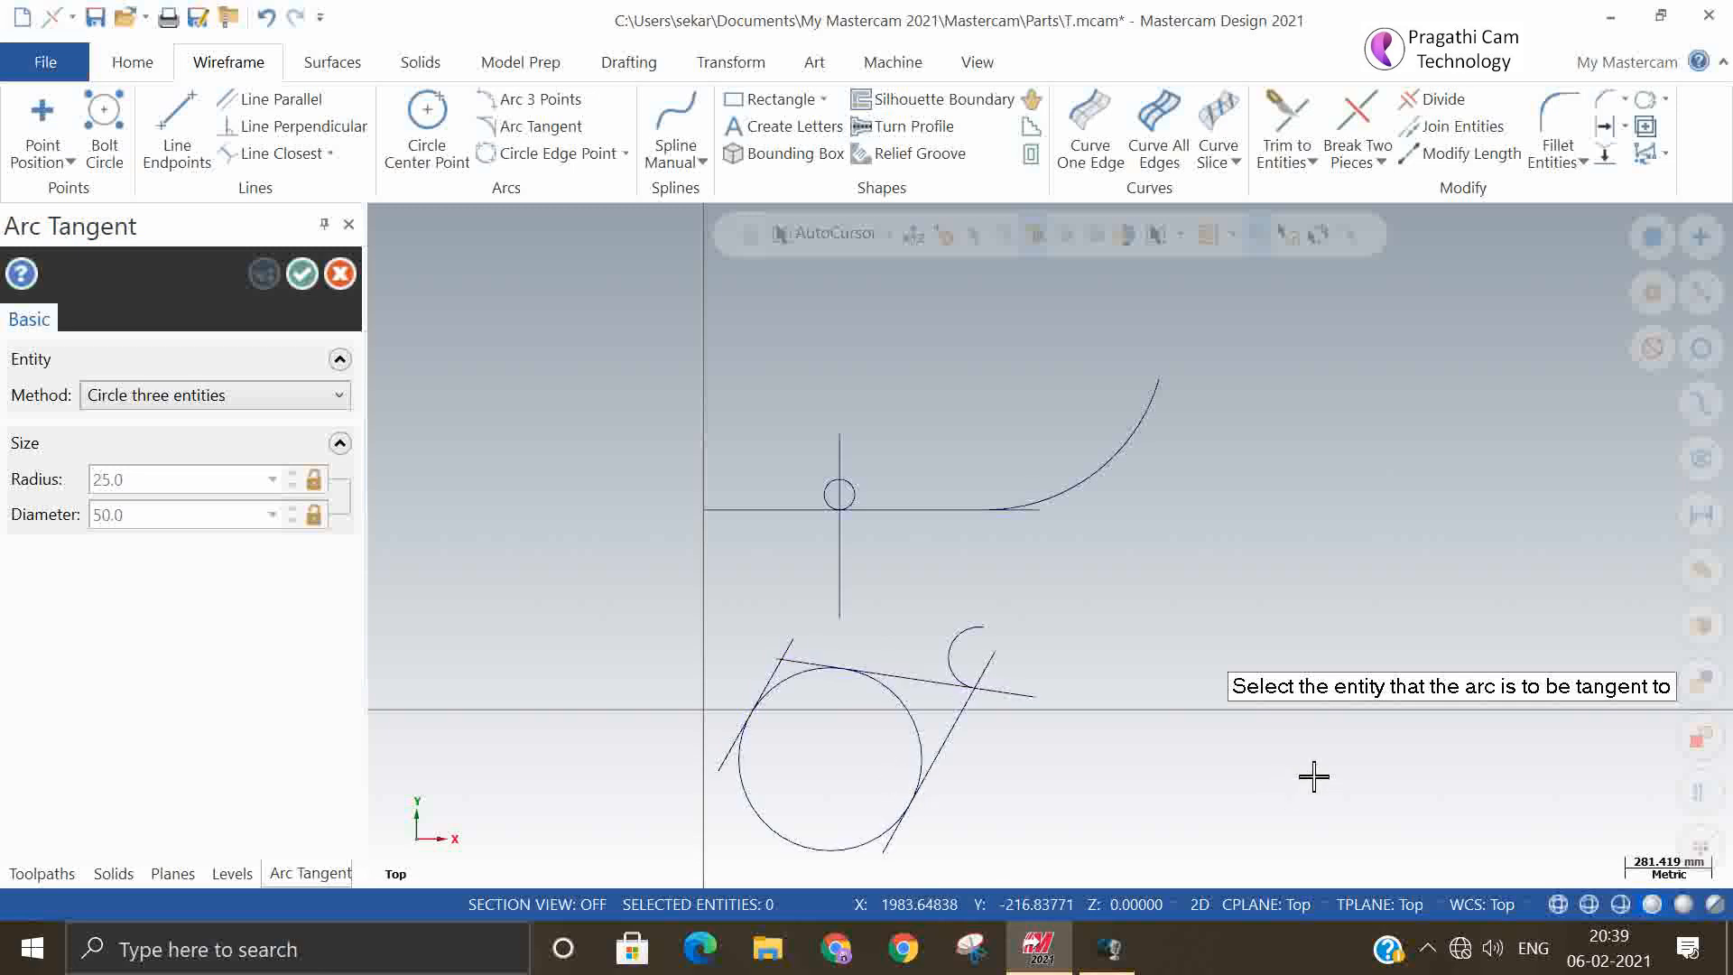
pyautogui.click(302, 274)
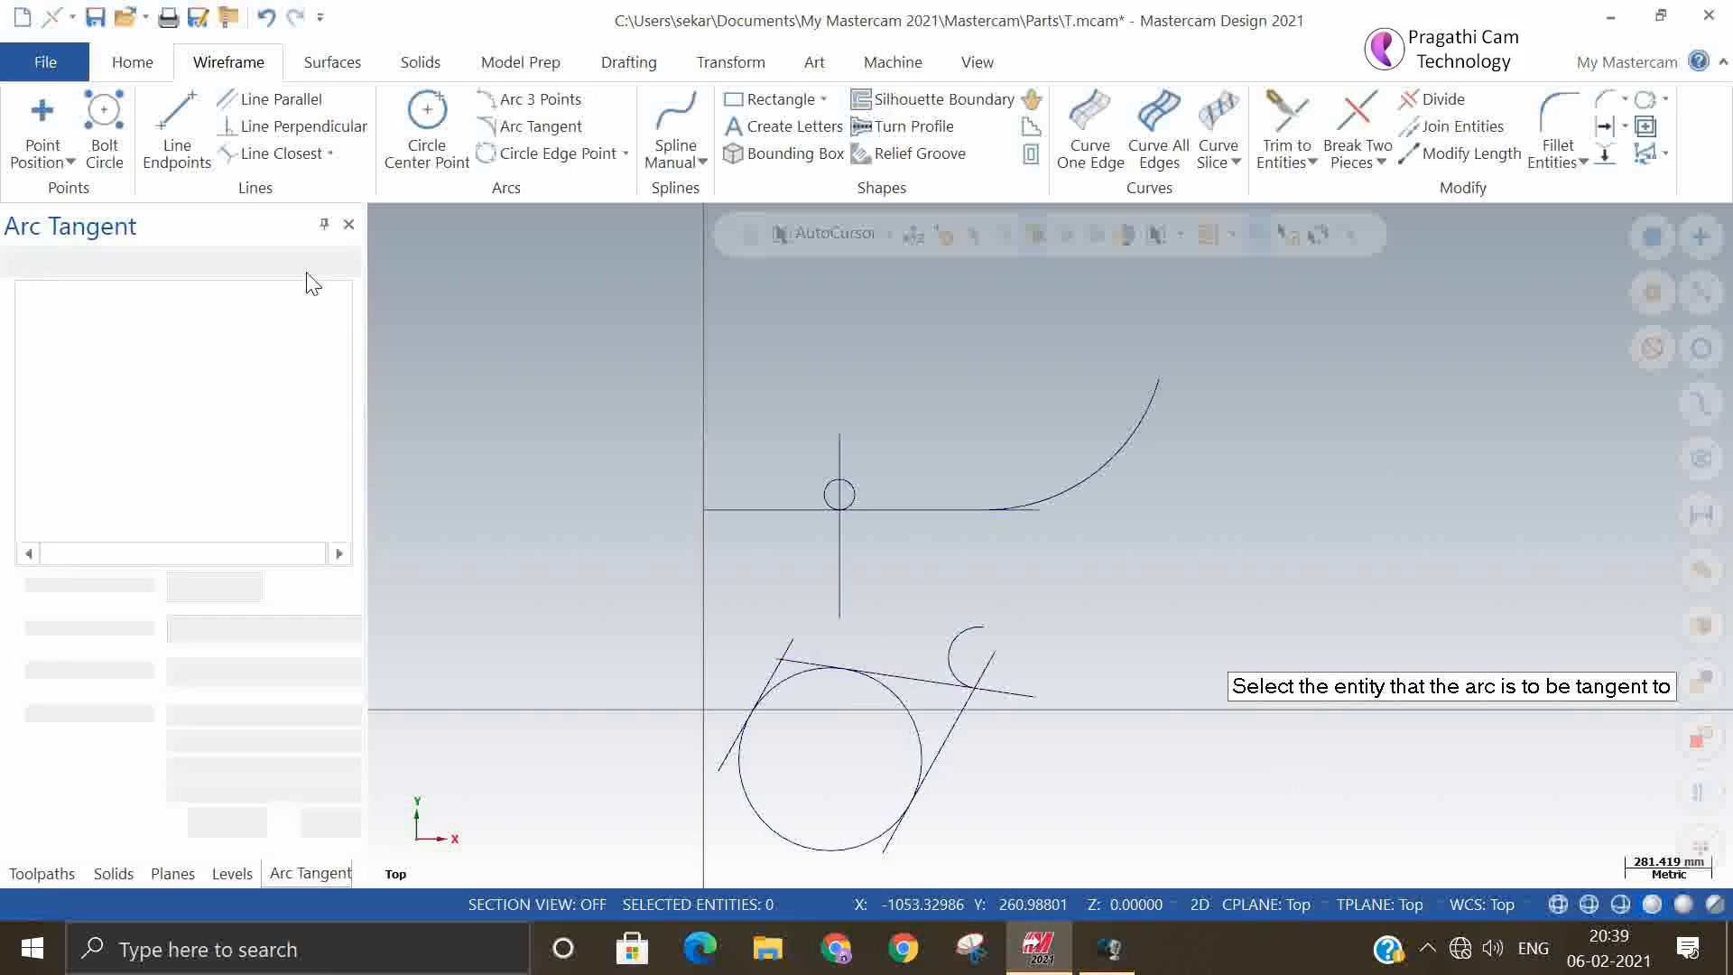
# Undo the three-line tangent circle and create 25 mm radius Arc two entities arcs, twice, between the left slanted line and the upper line
pyautogui.click(265, 16)
pyautogui.click(538, 127)
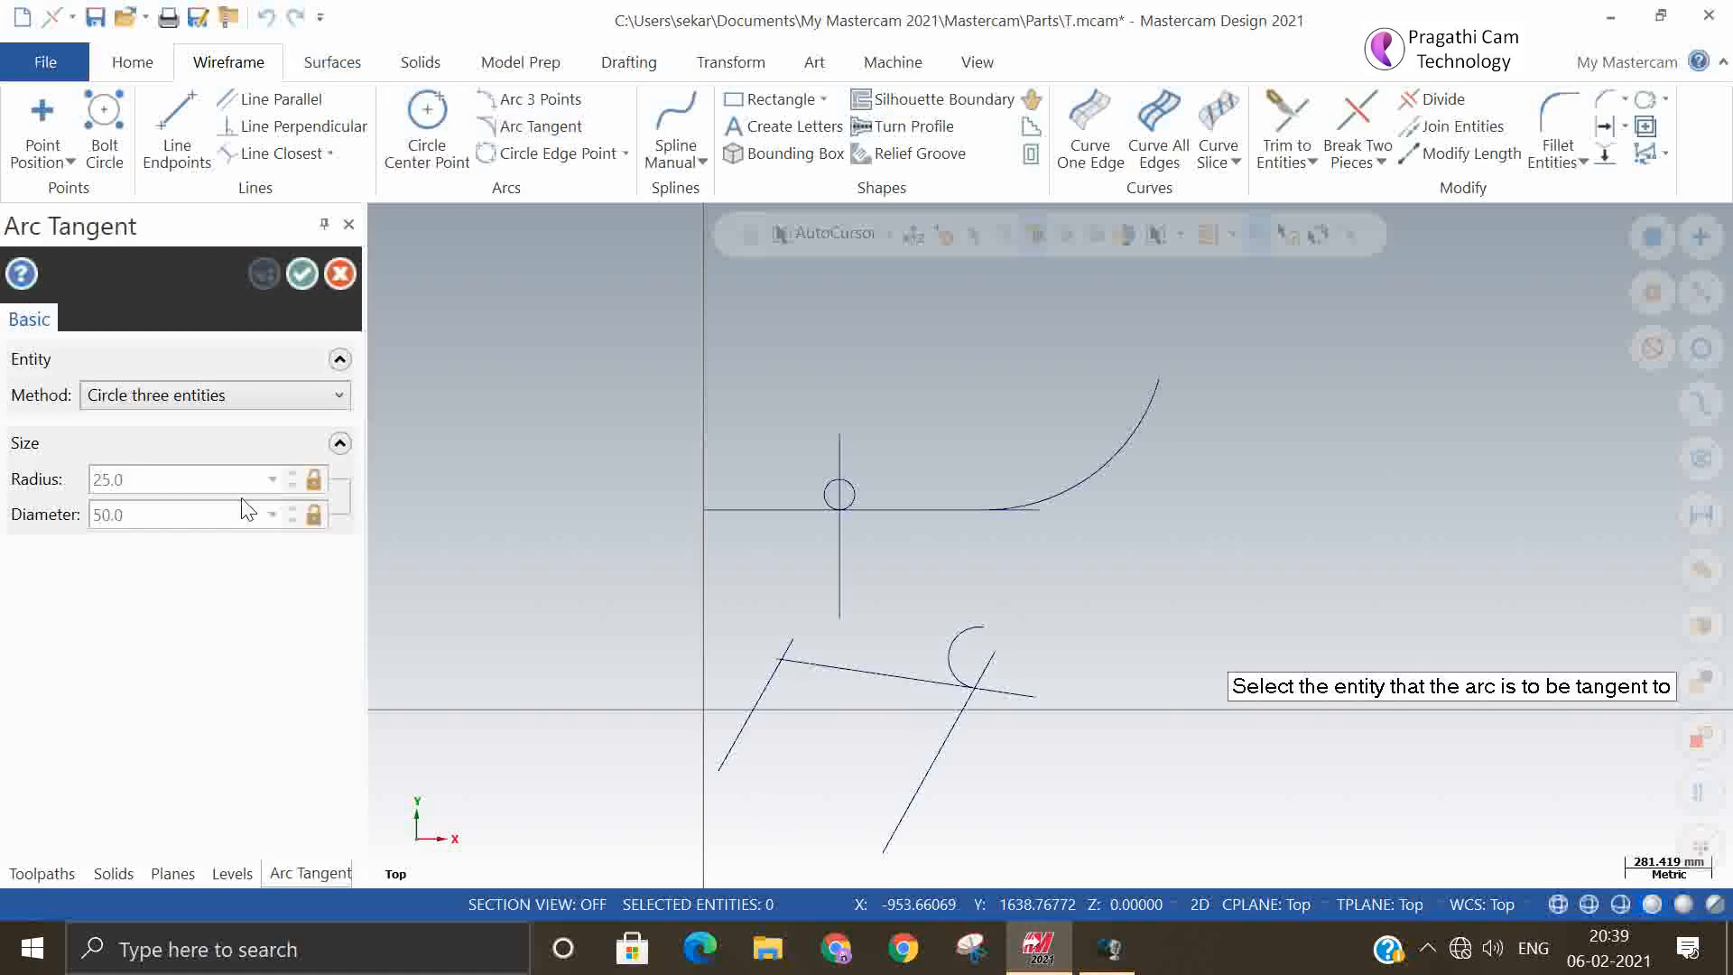
pyautogui.click(264, 403)
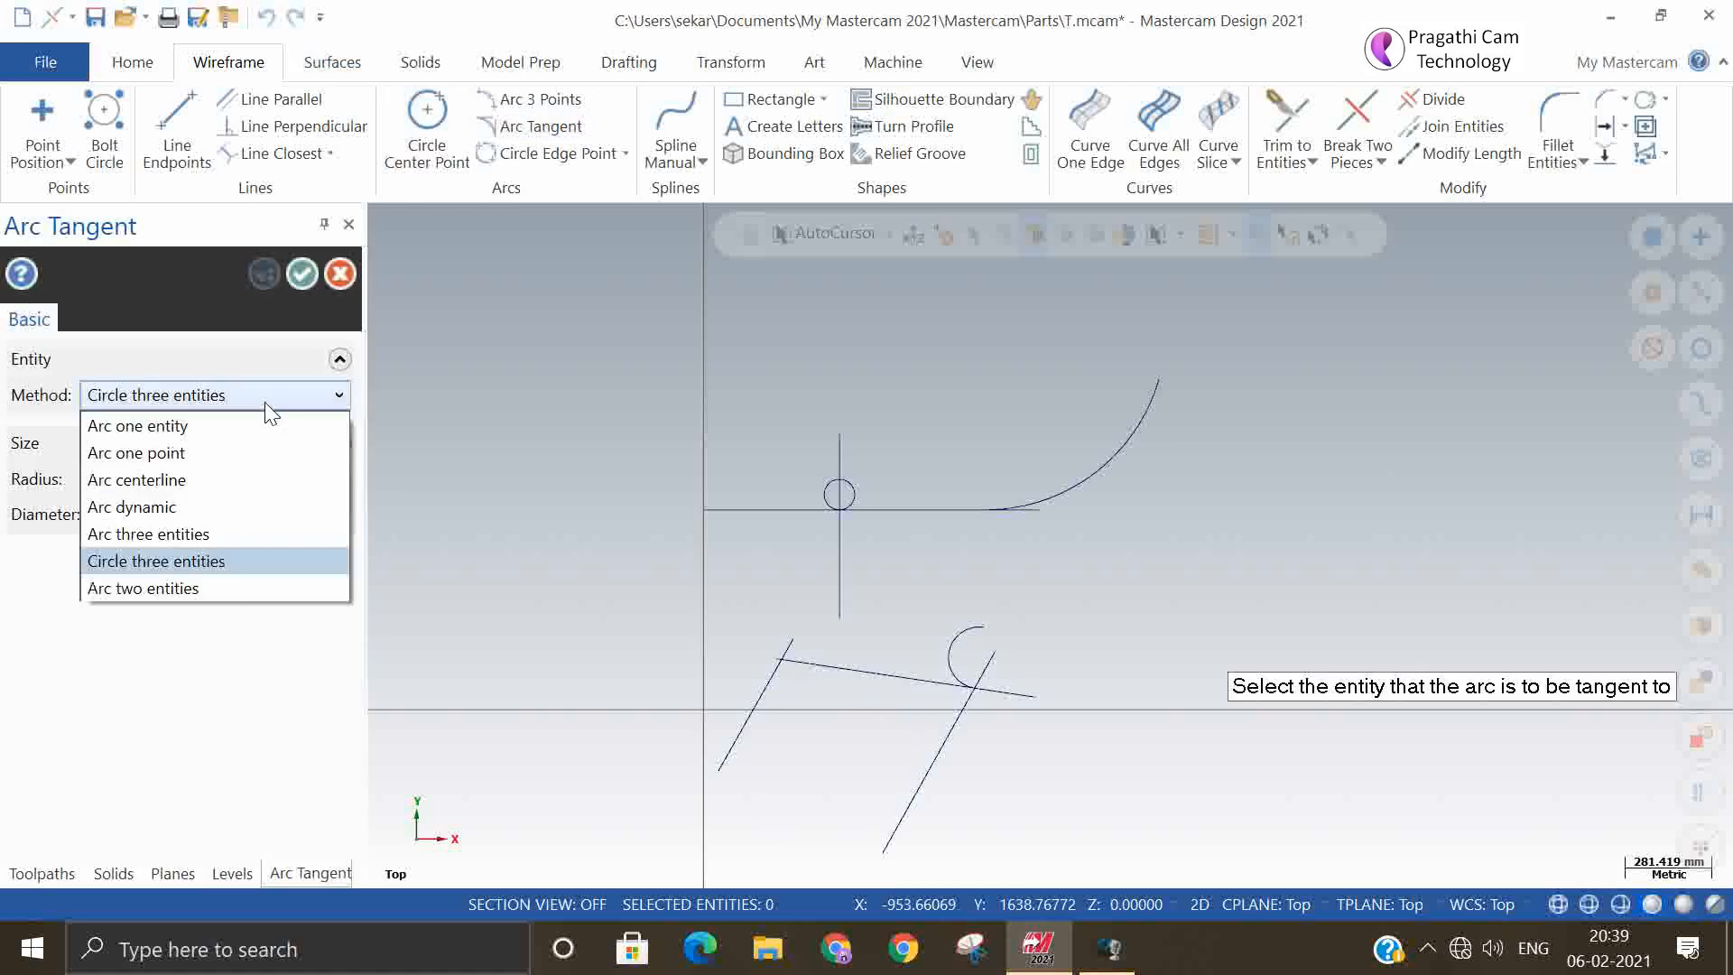
pyautogui.click(204, 588)
pyautogui.click(744, 721)
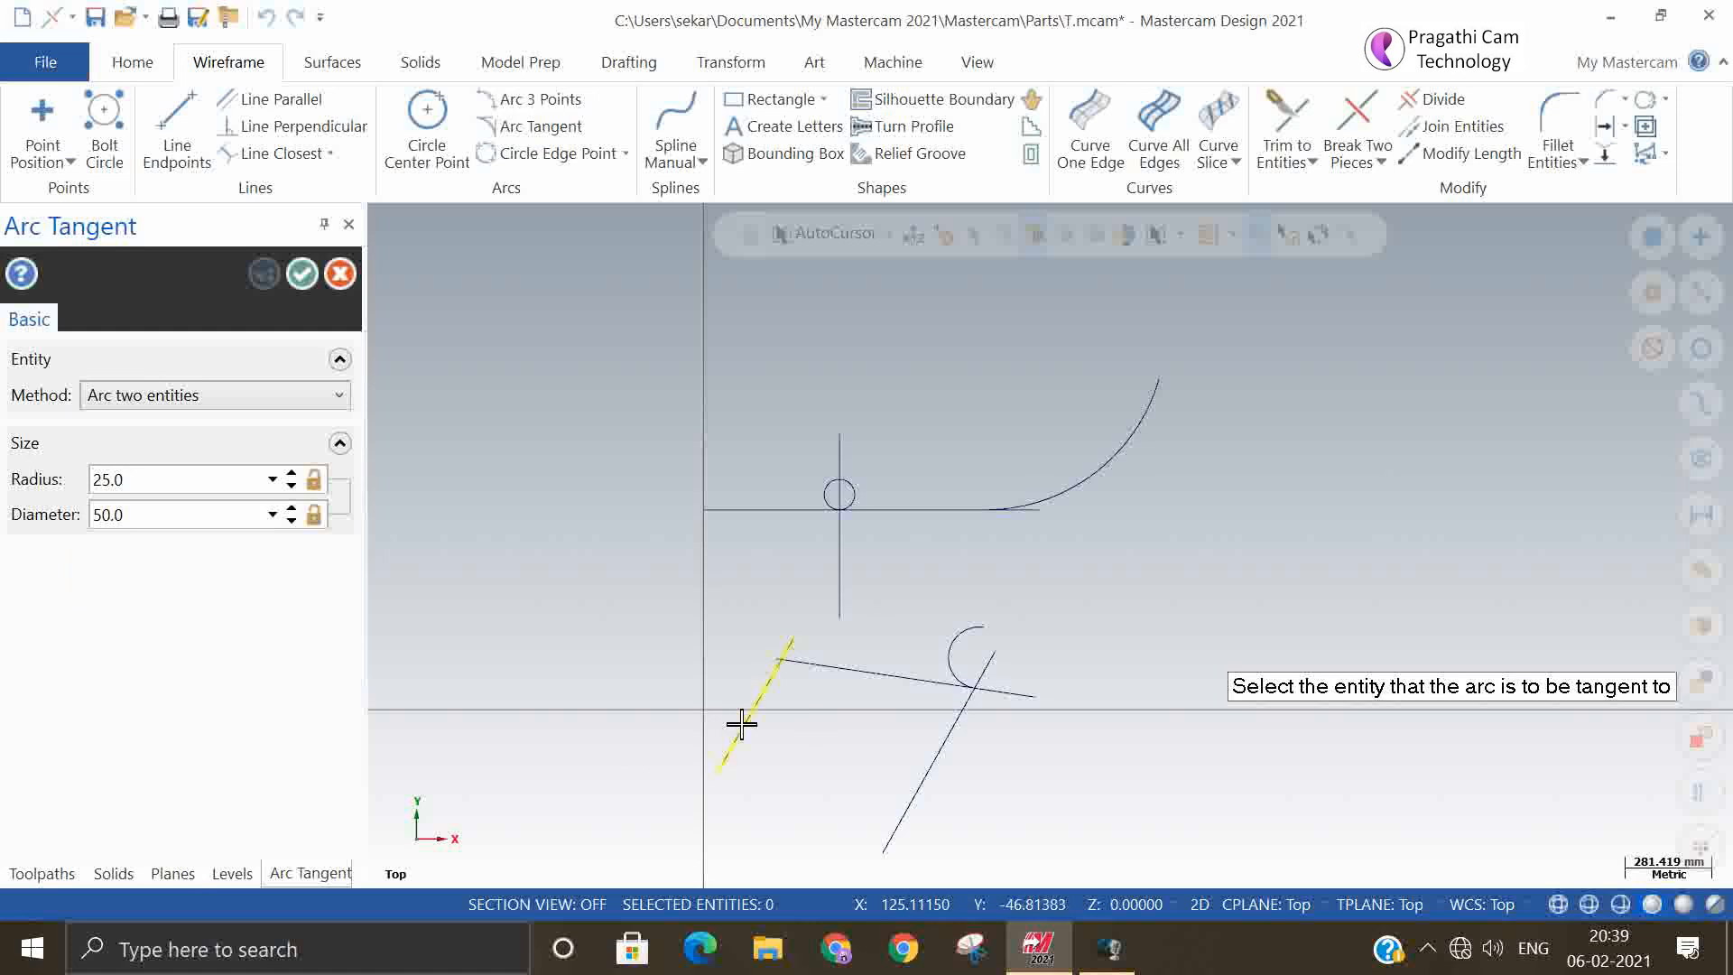
pyautogui.click(839, 679)
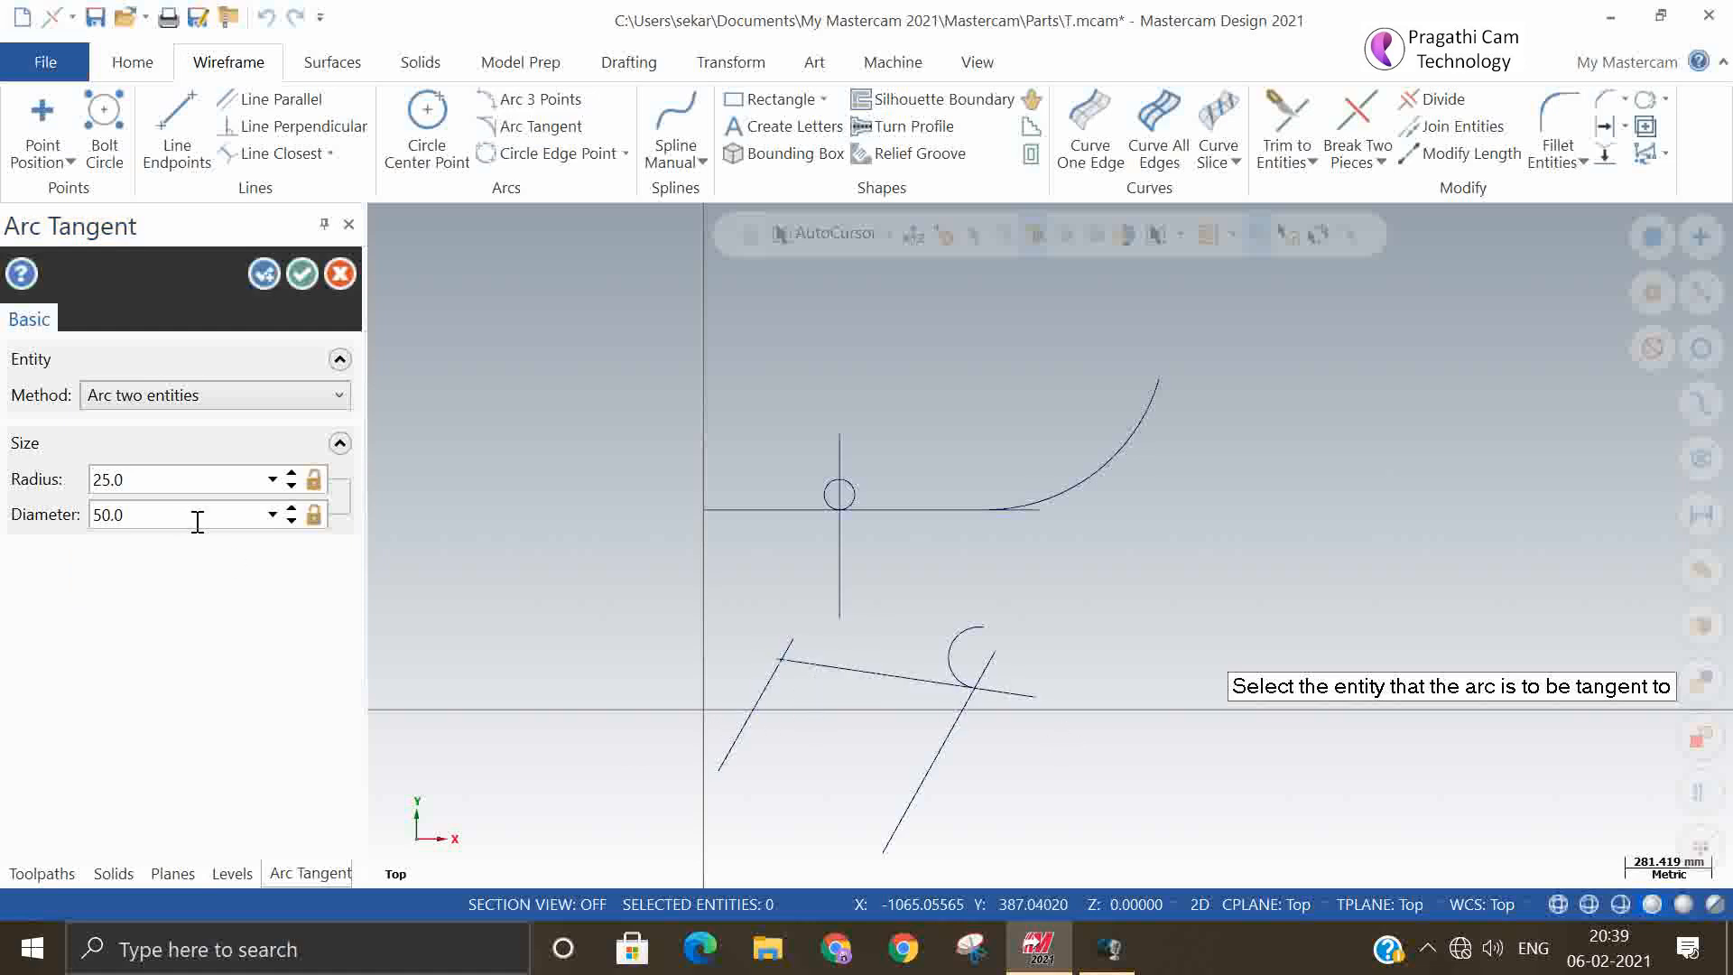
pyautogui.click(738, 740)
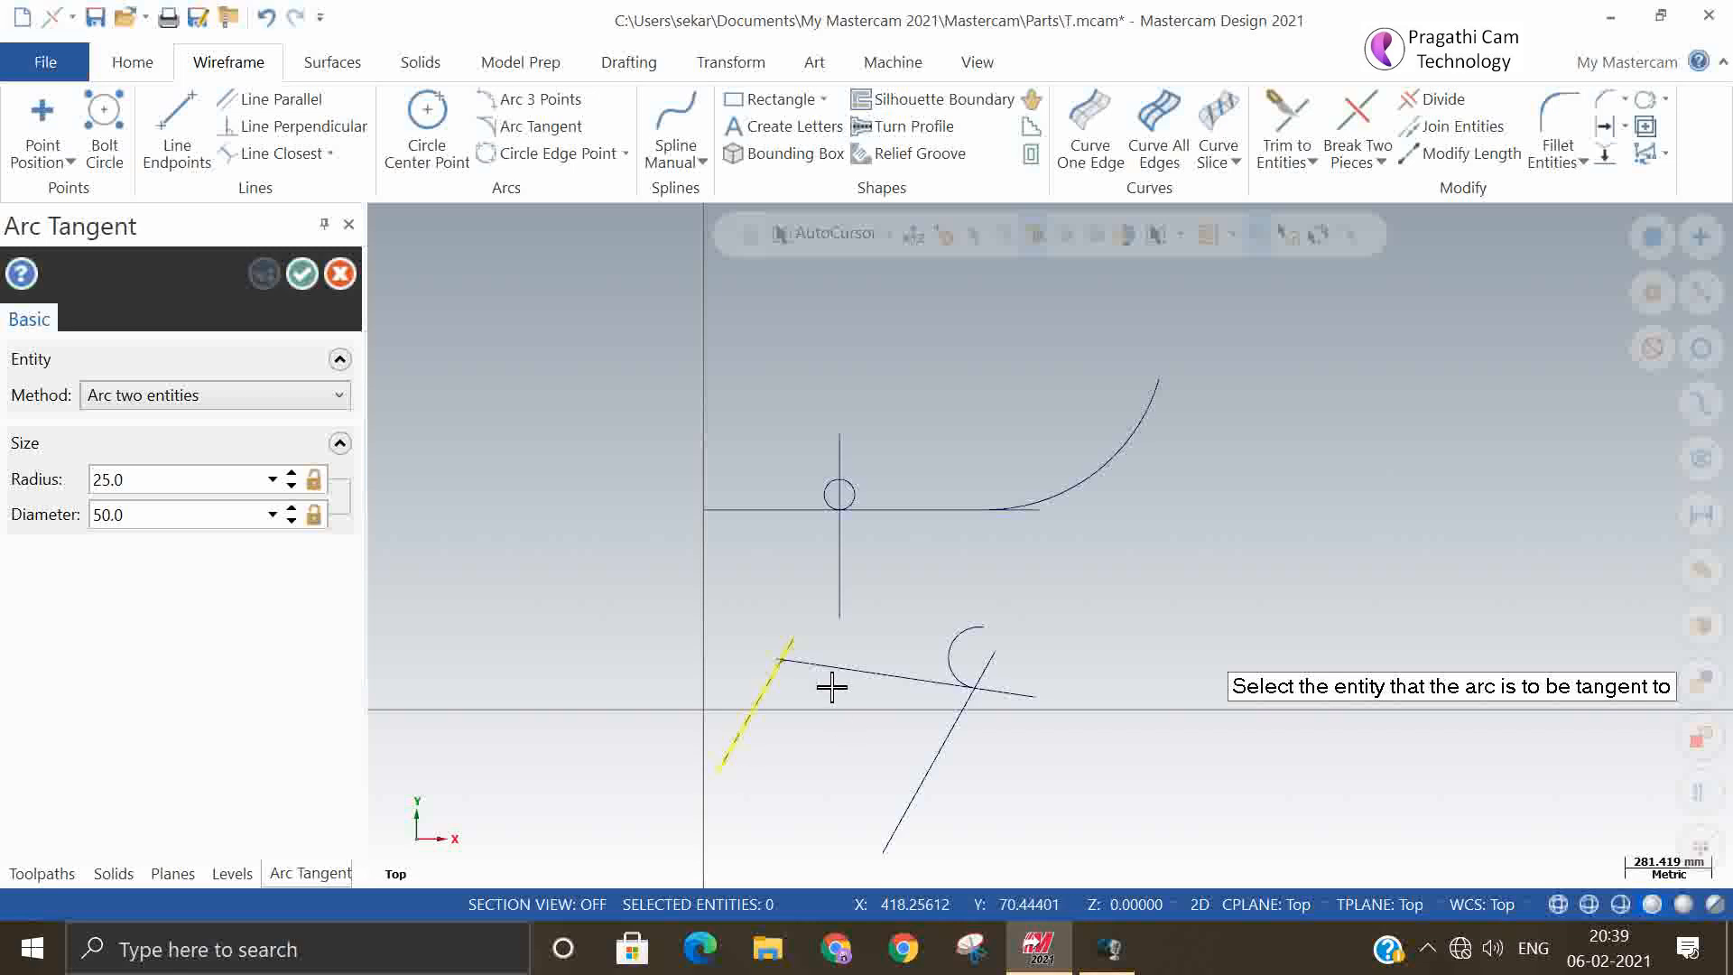
pyautogui.click(832, 675)
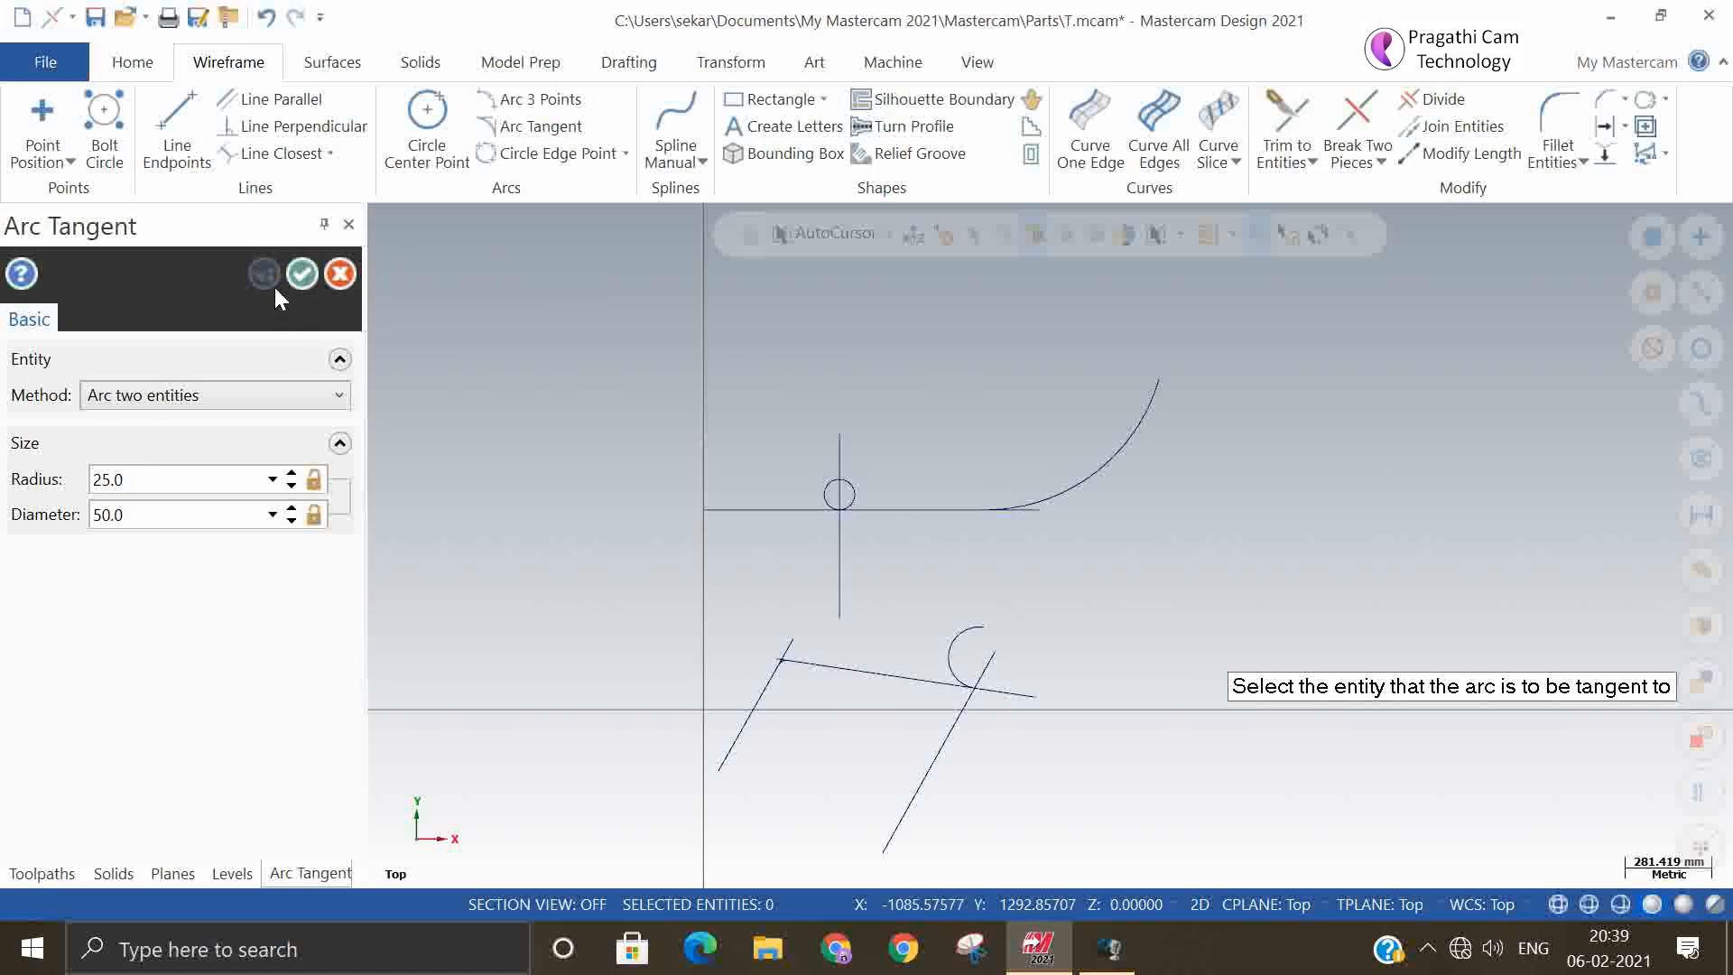
pyautogui.press('Escape')
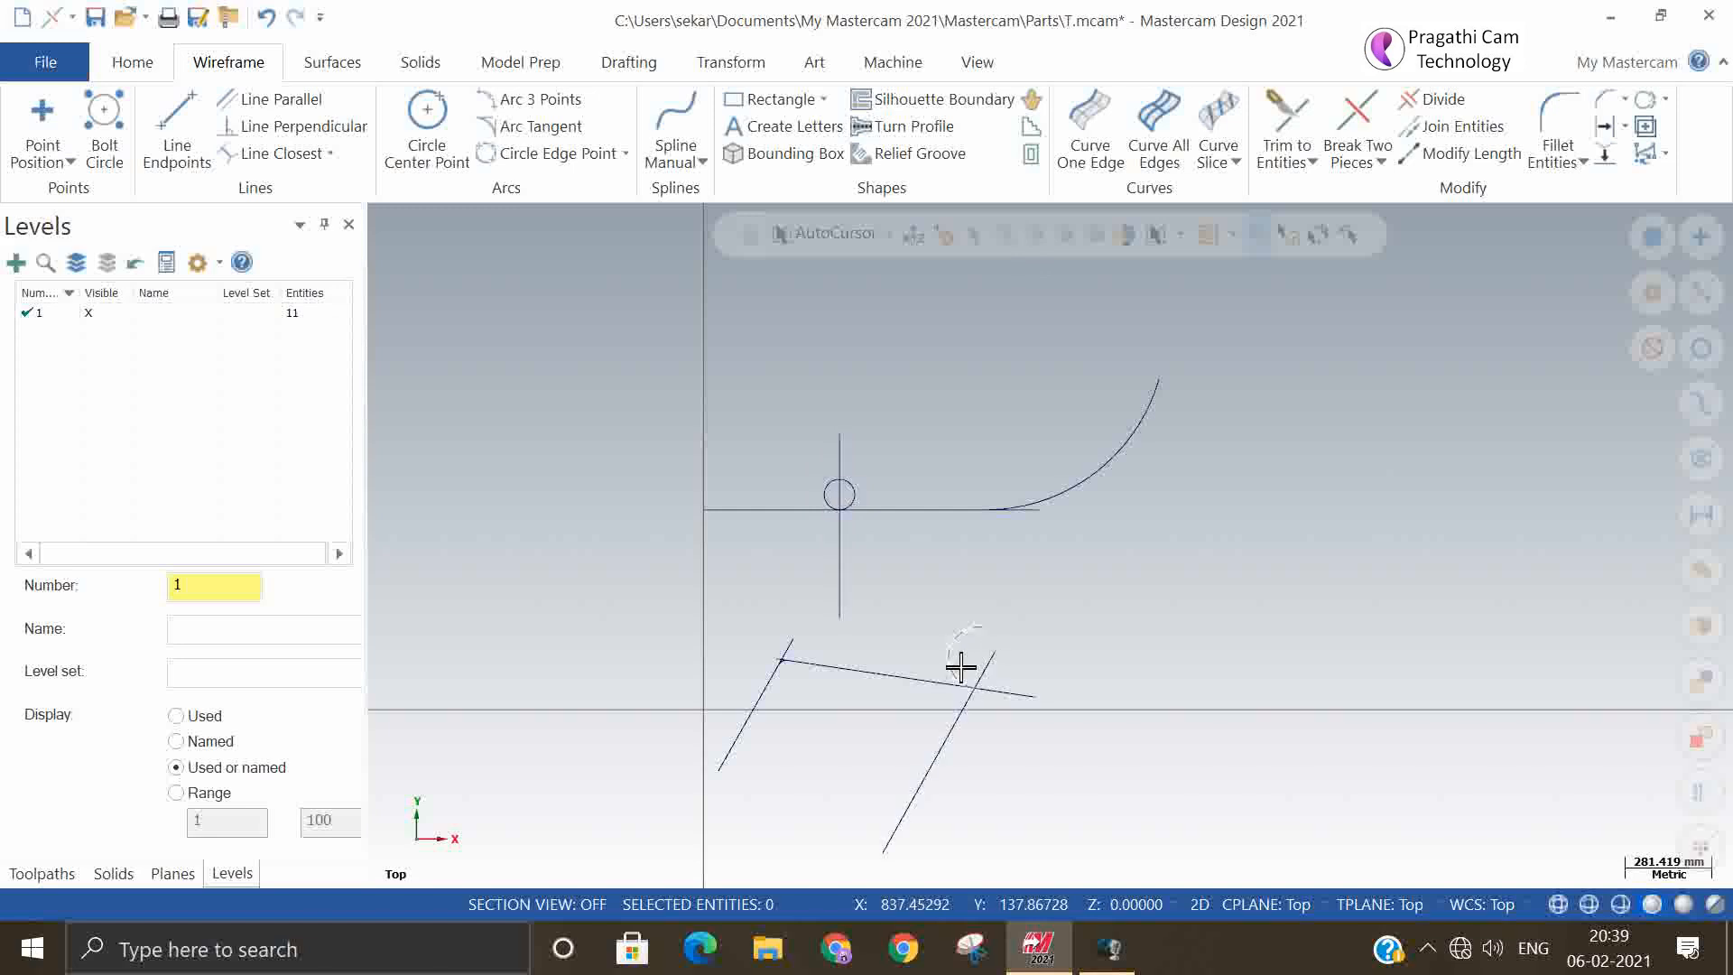
# Create a tangent arc with the Arc two entities method between the vertical line and the upper horizontal line, below their intersection
pyautogui.click(568, 126)
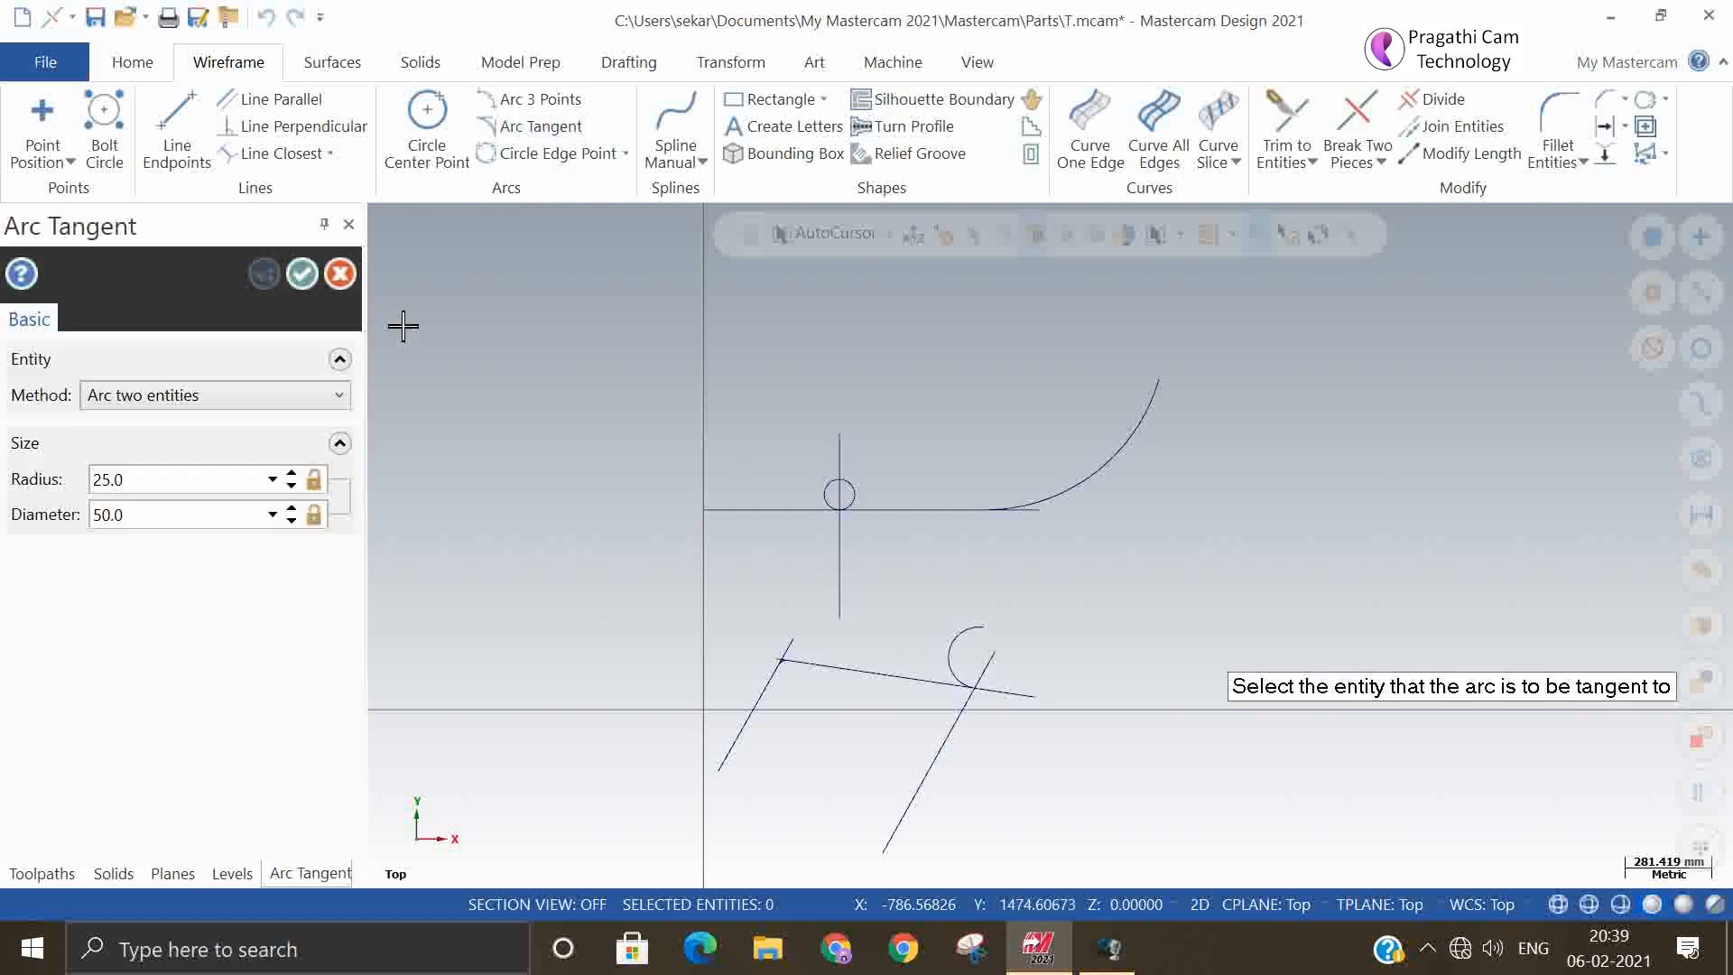
pyautogui.click(276, 397)
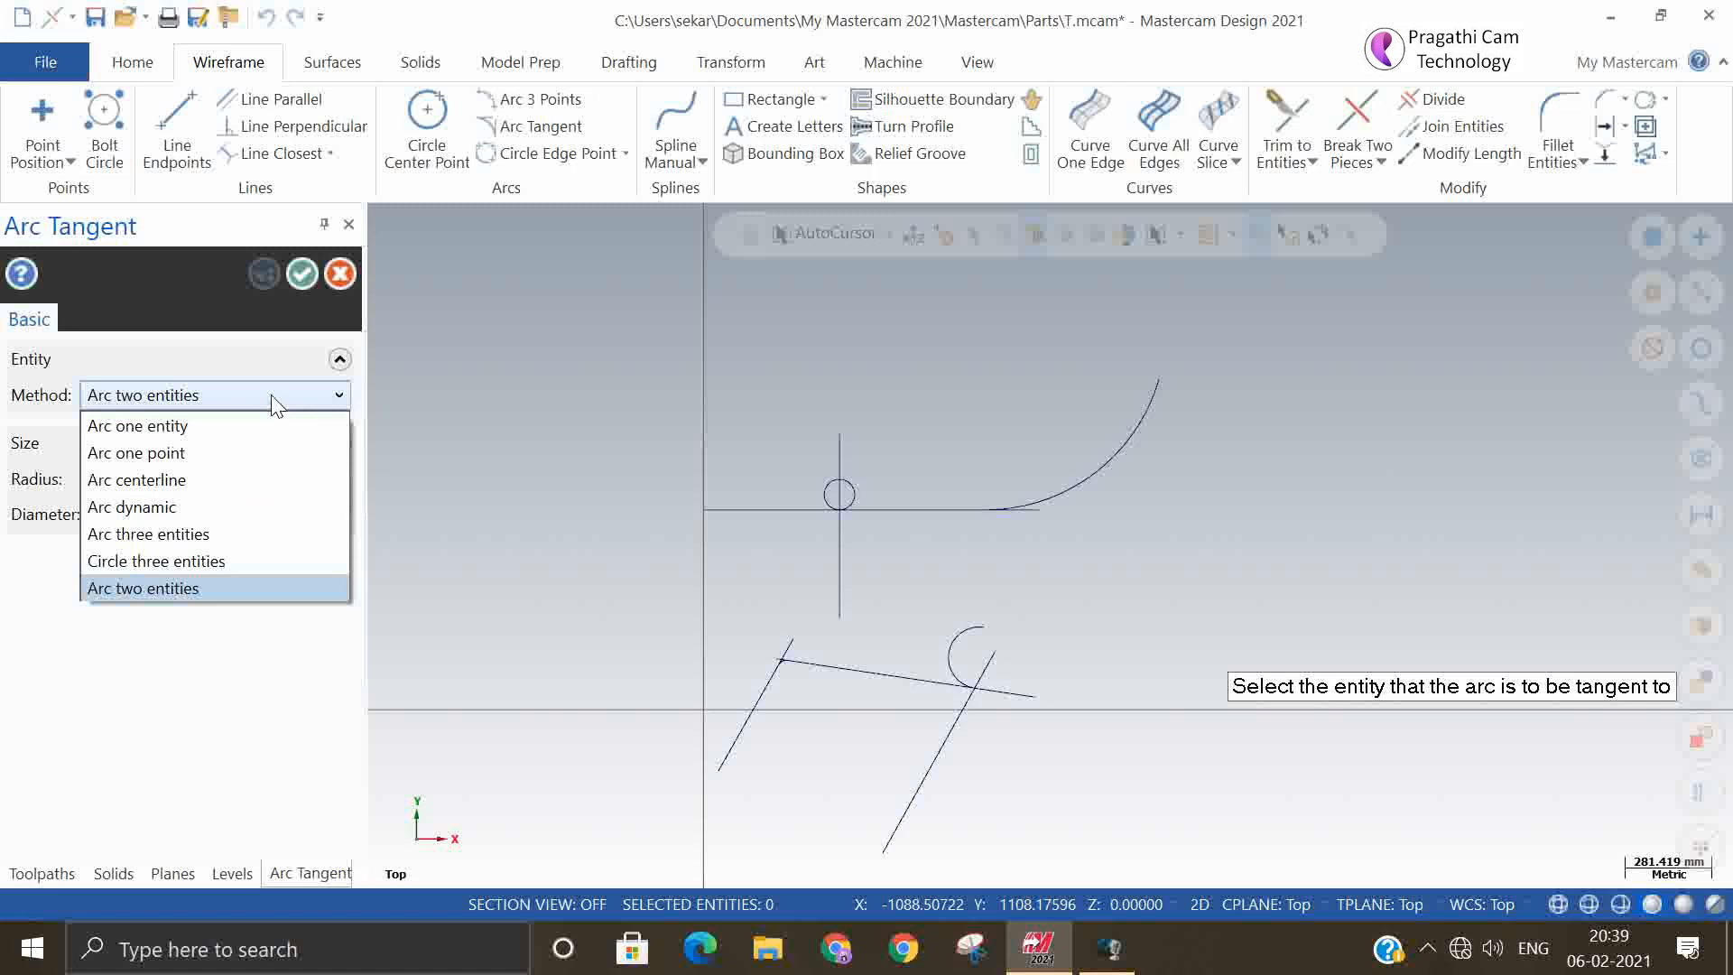
pyautogui.click(209, 593)
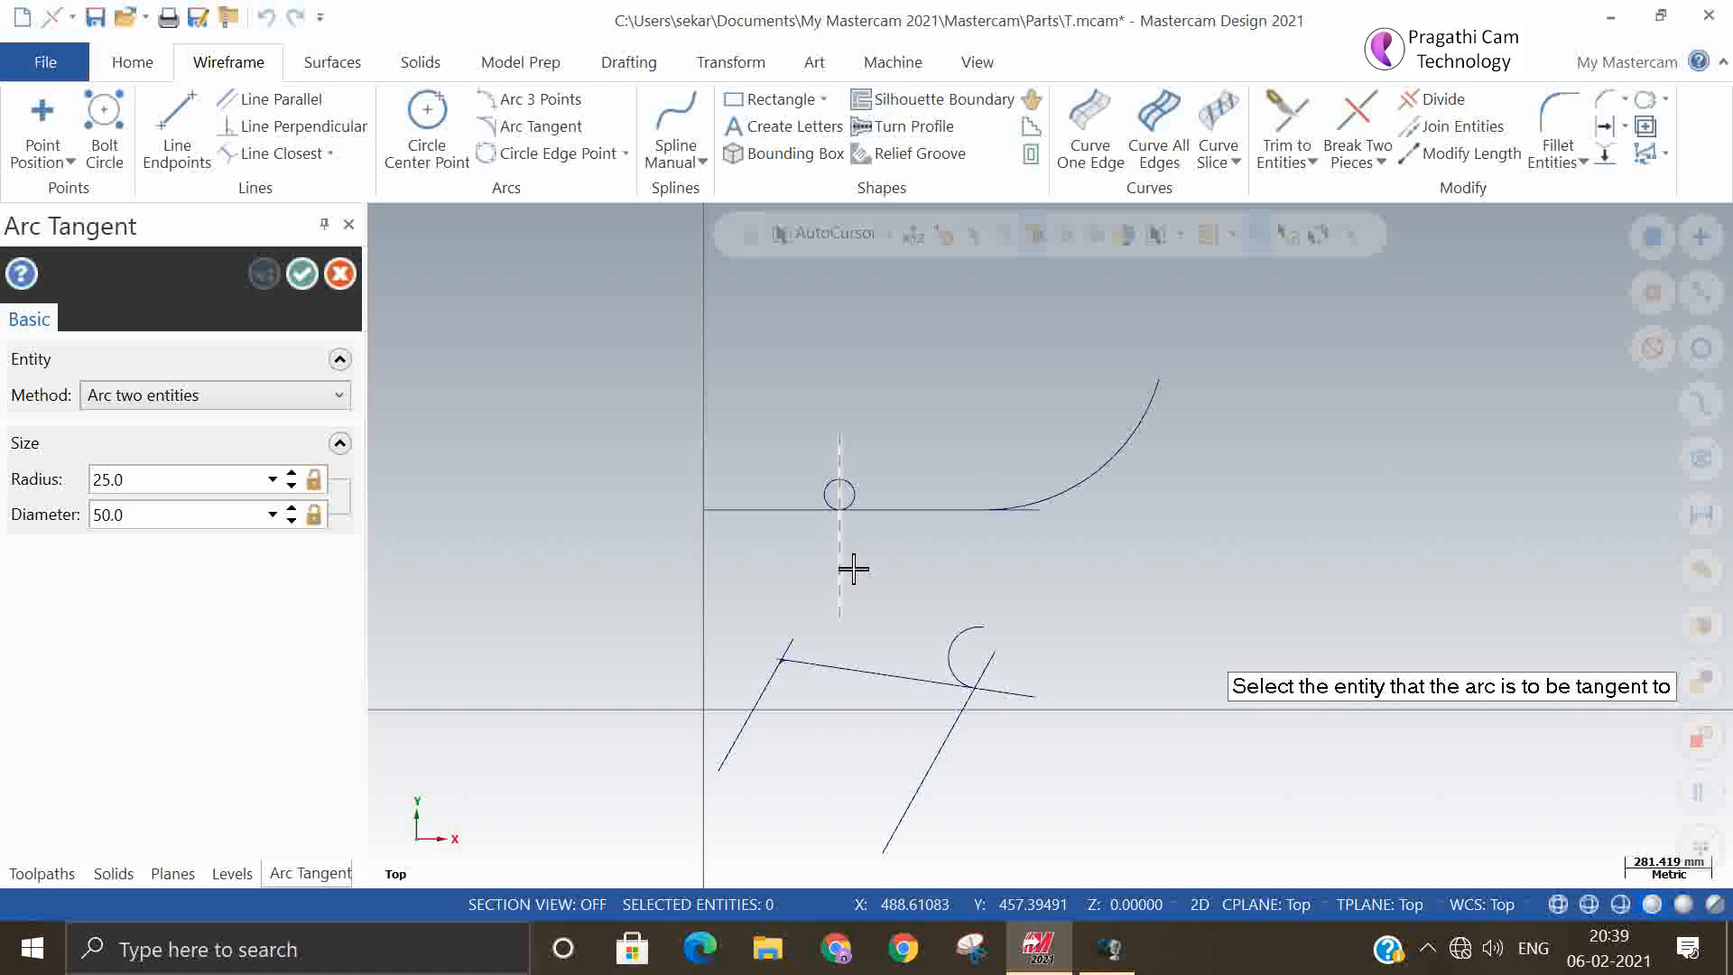
pyautogui.click(903, 524)
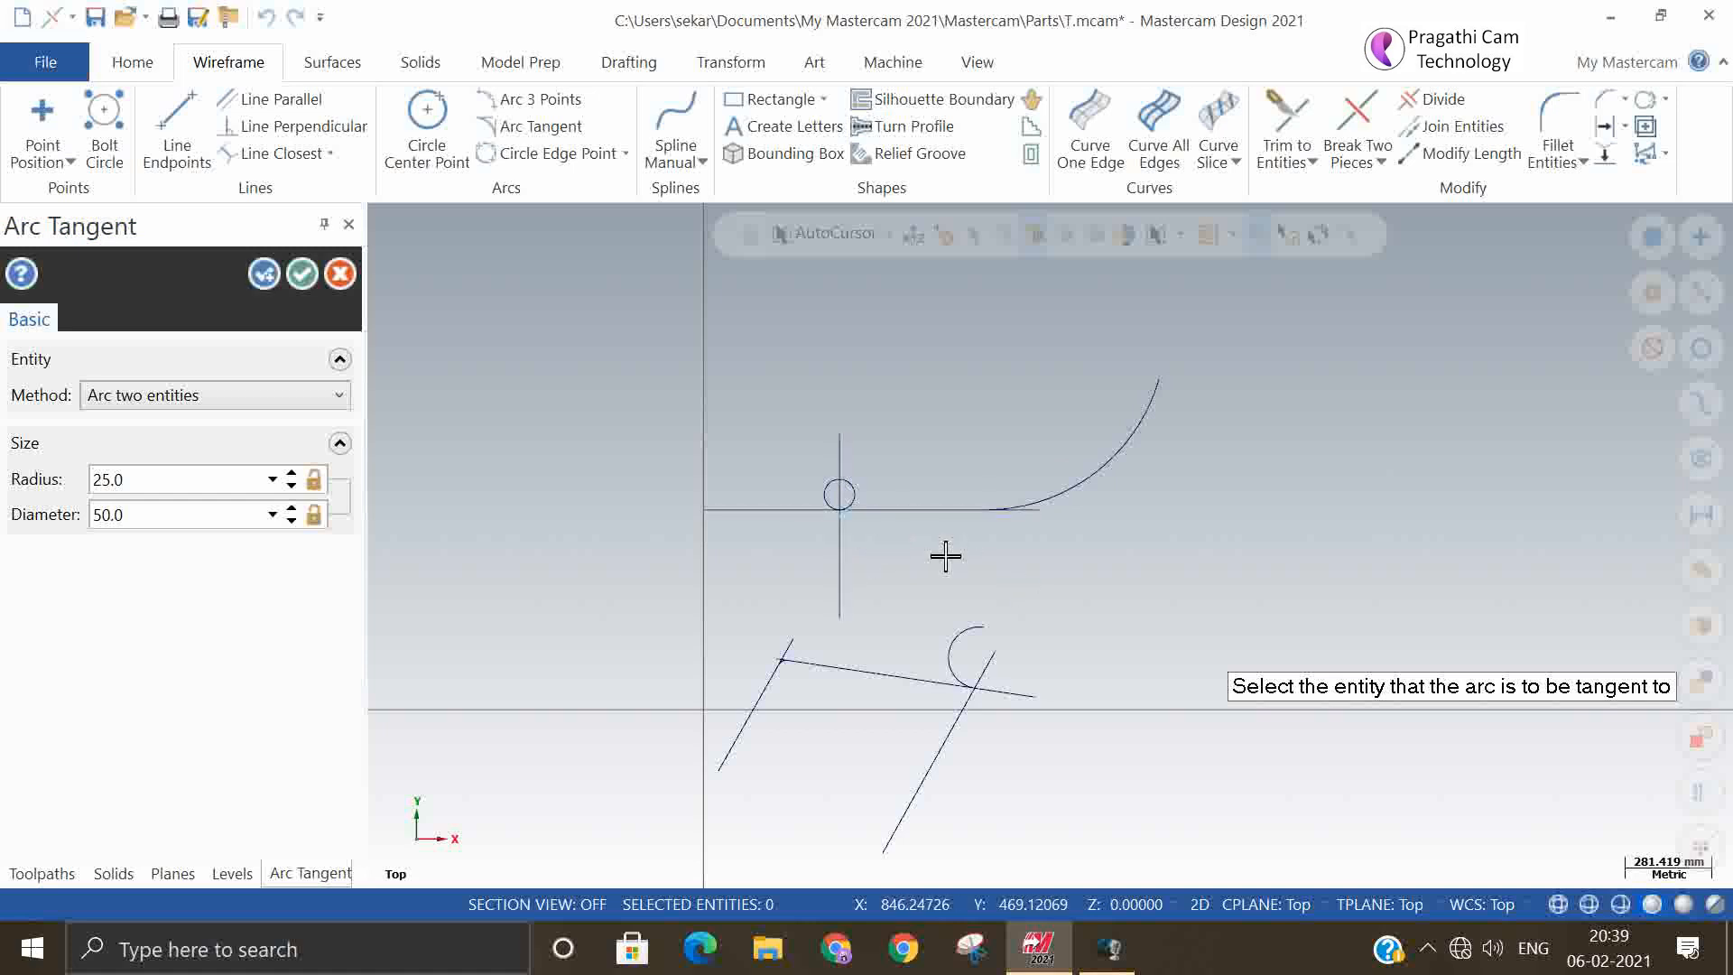
pyautogui.scroll(4, 829, 498)
pyautogui.scroll(10, 828, 498)
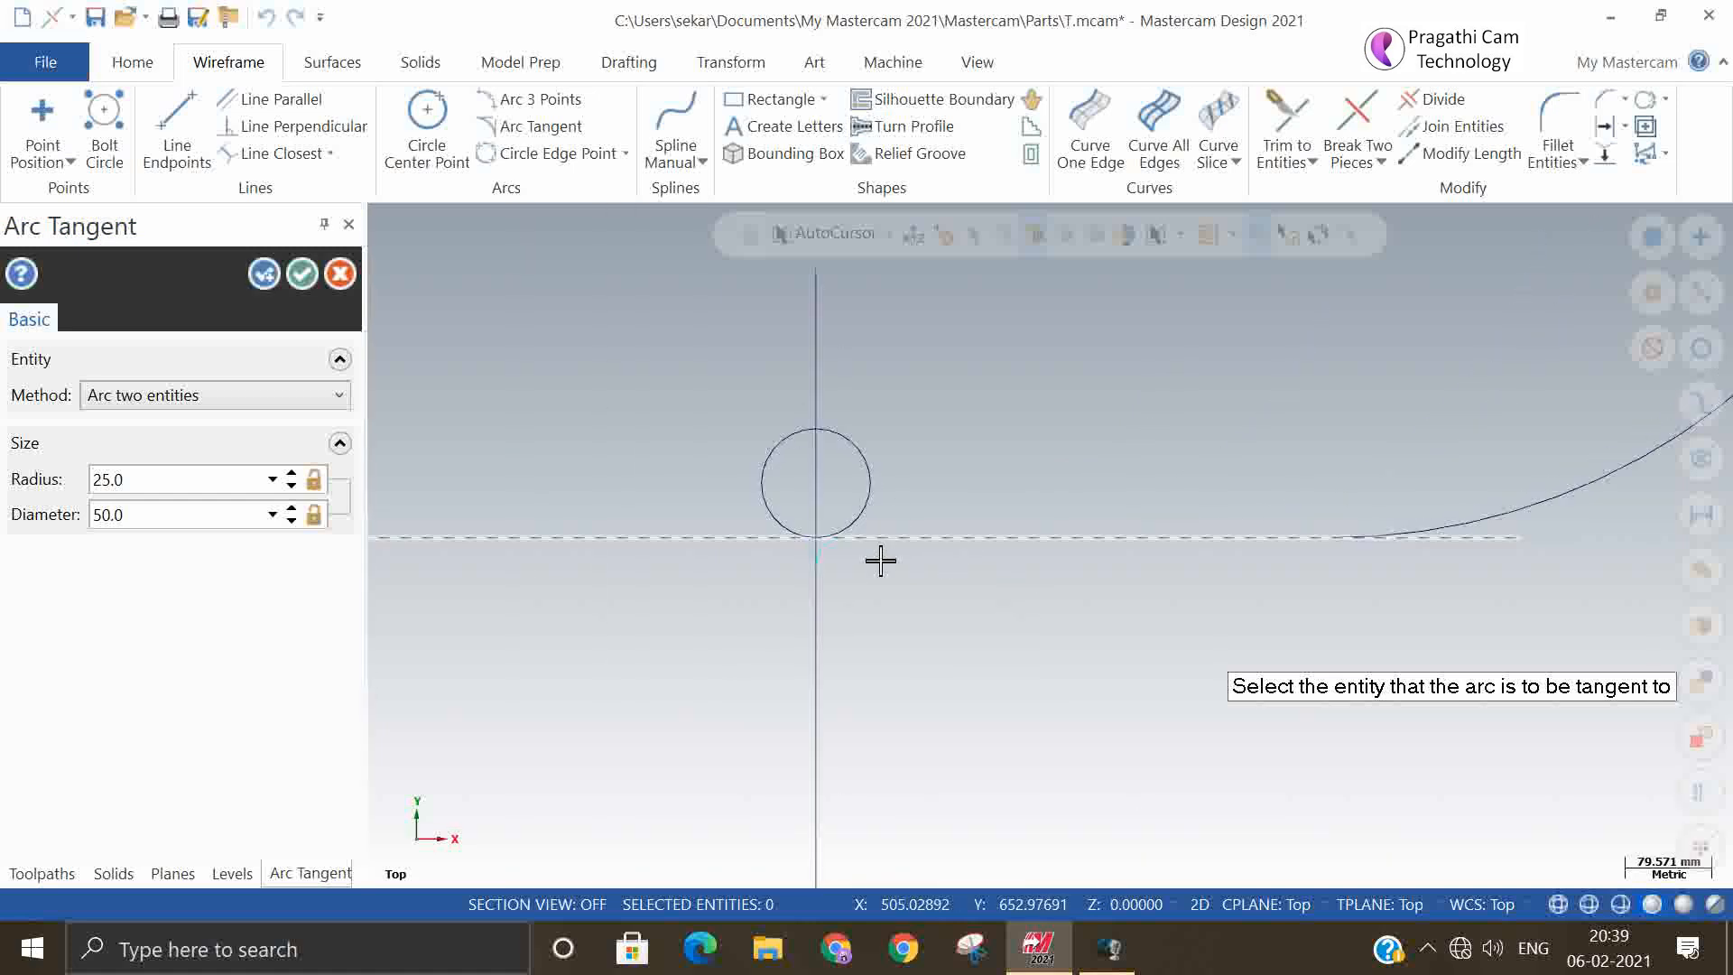
pyautogui.scroll(1, 770, 496)
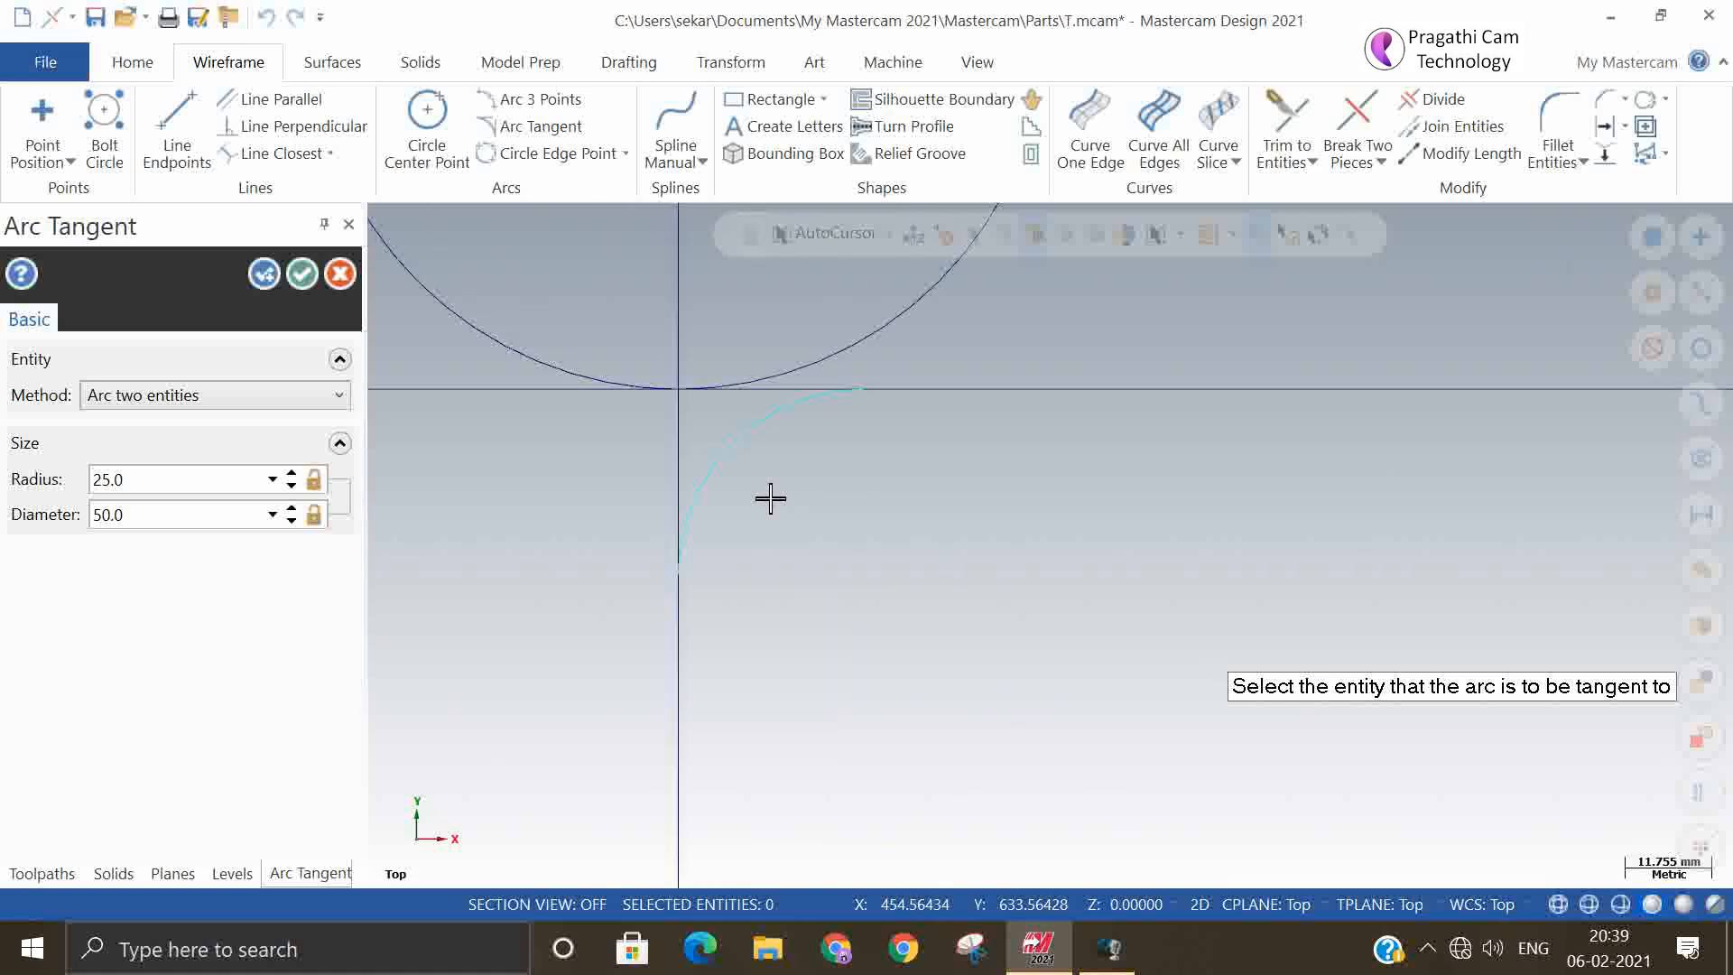
# Set the new two-entity arc's radius to 100 mm and finish the Arc Tangent command
pyautogui.click(205, 473)
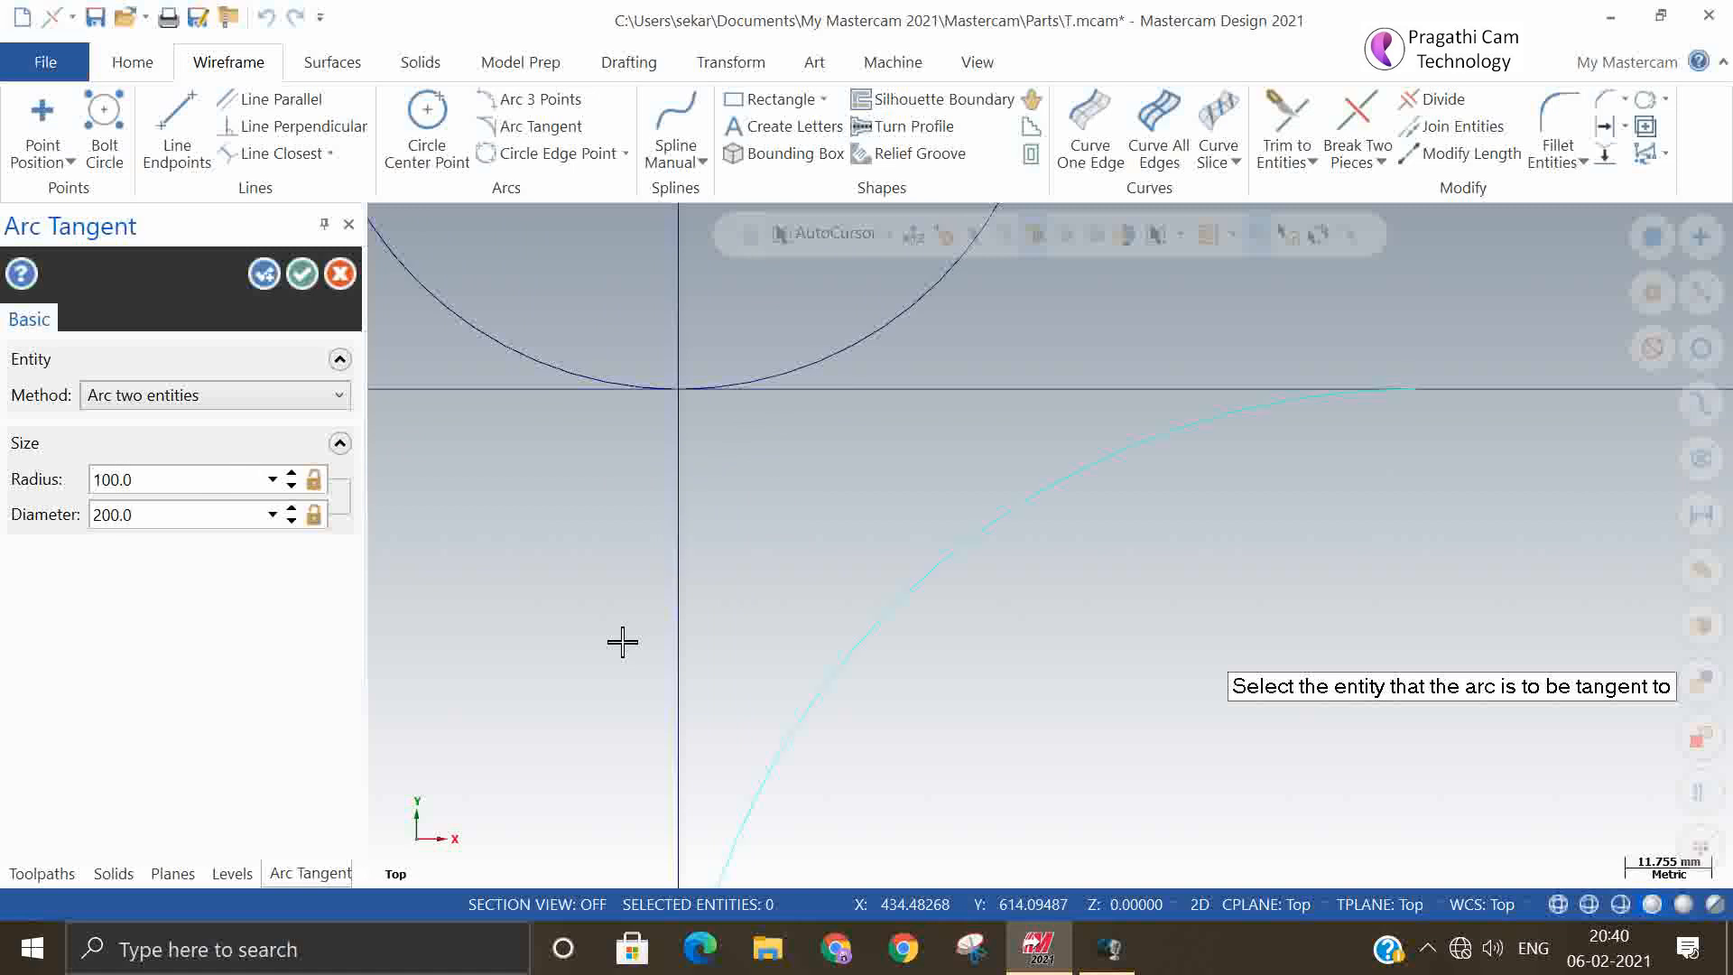
pyautogui.scroll(-4, 949, 298)
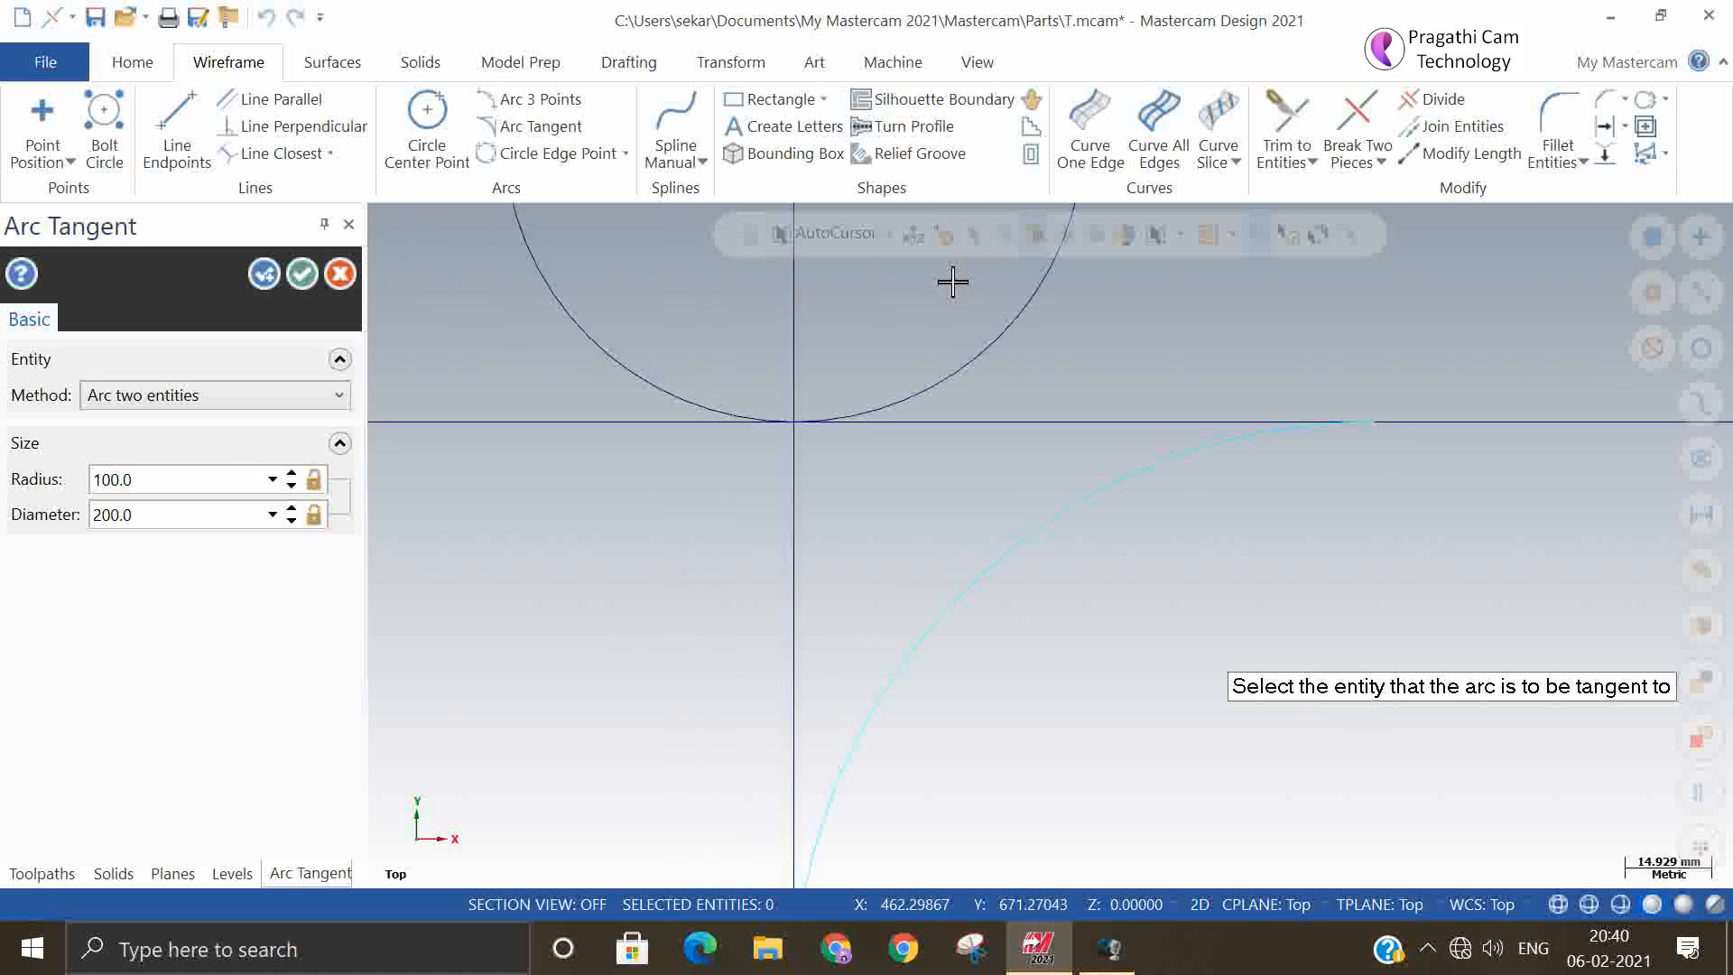
pyautogui.scroll(-2, 689, 389)
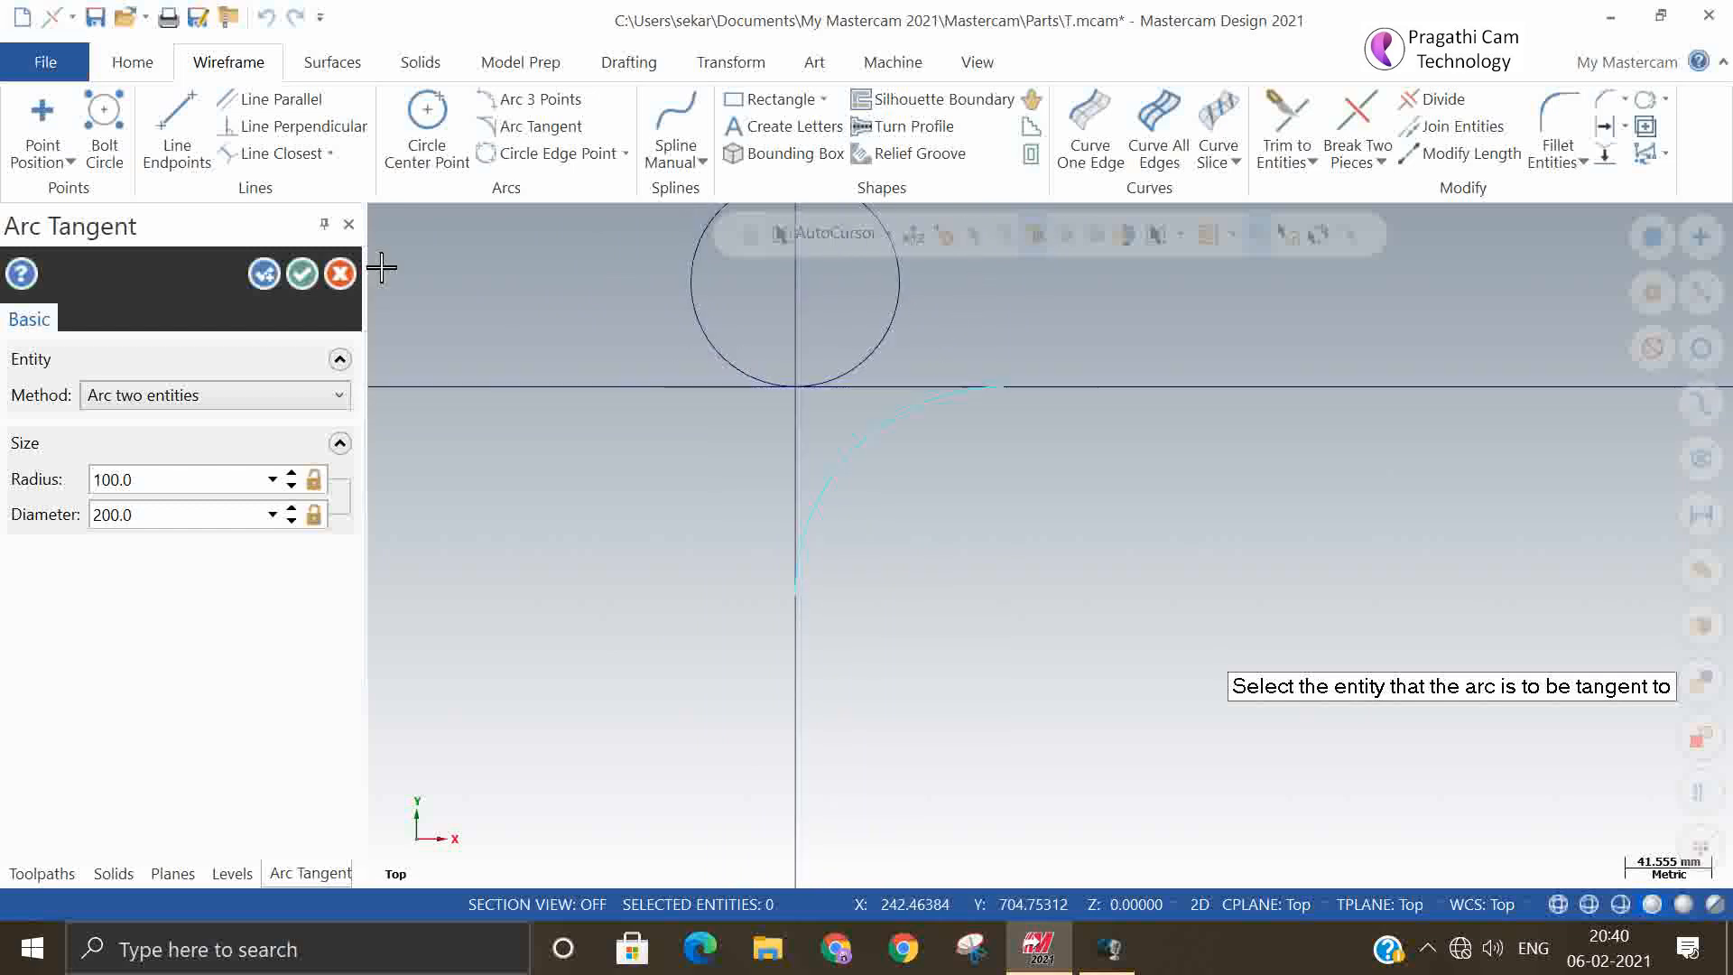
pyautogui.click(263, 274)
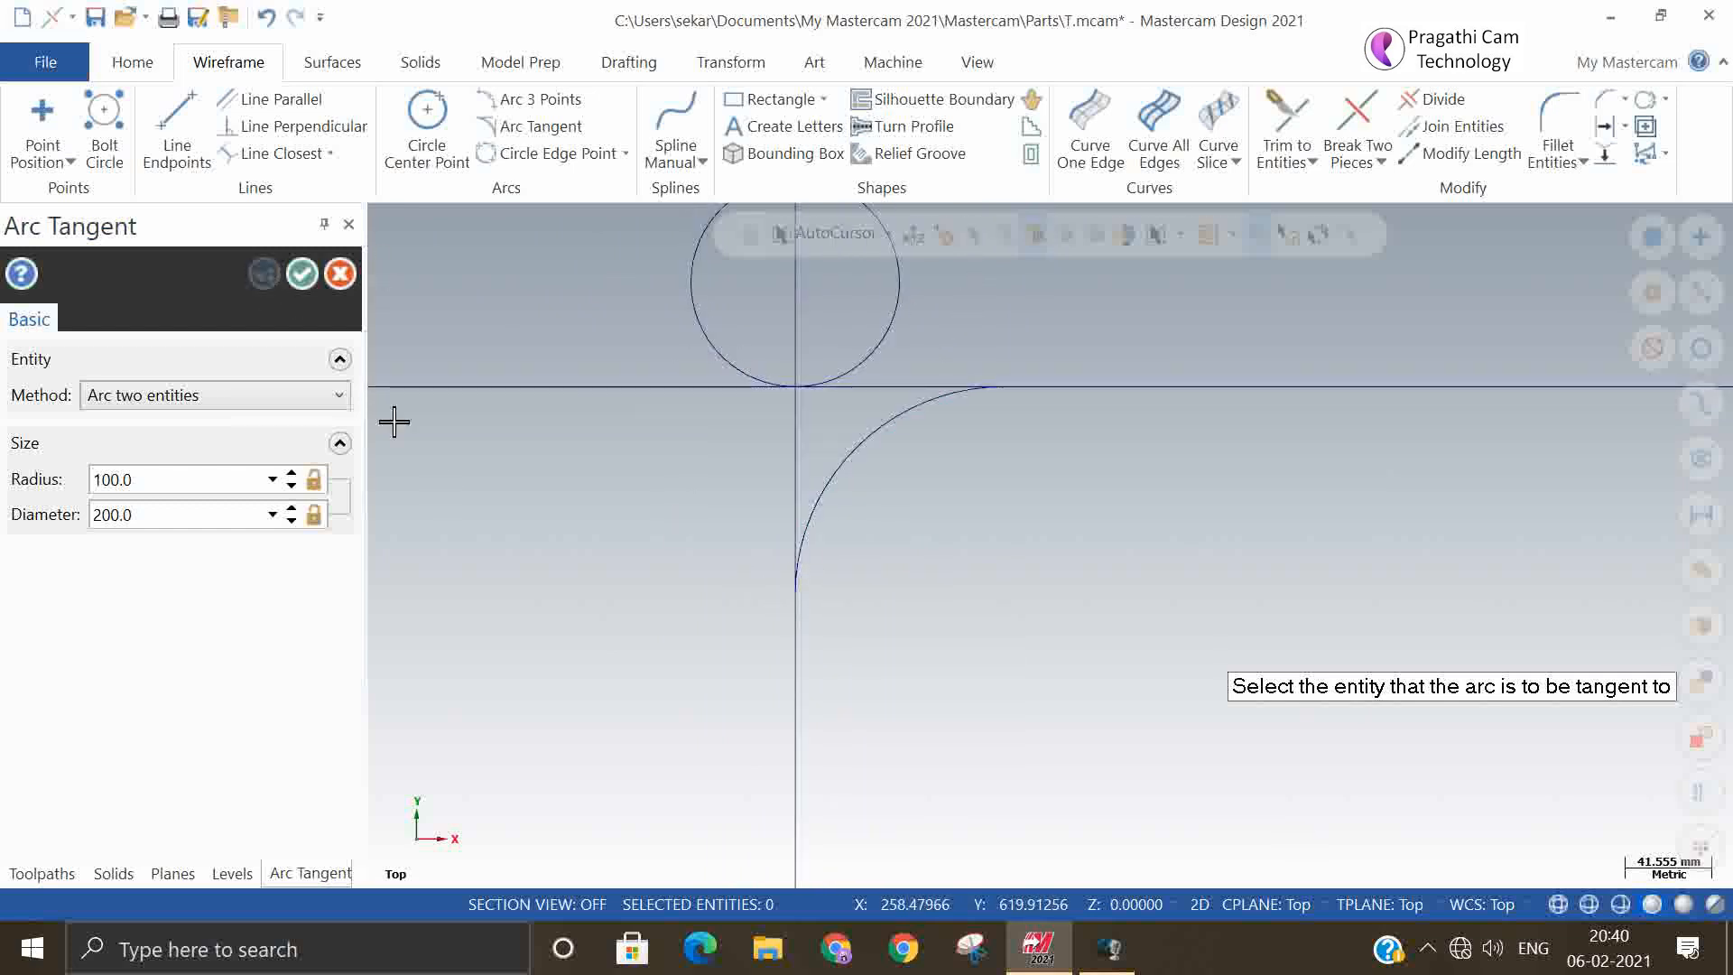
pyautogui.click(240, 411)
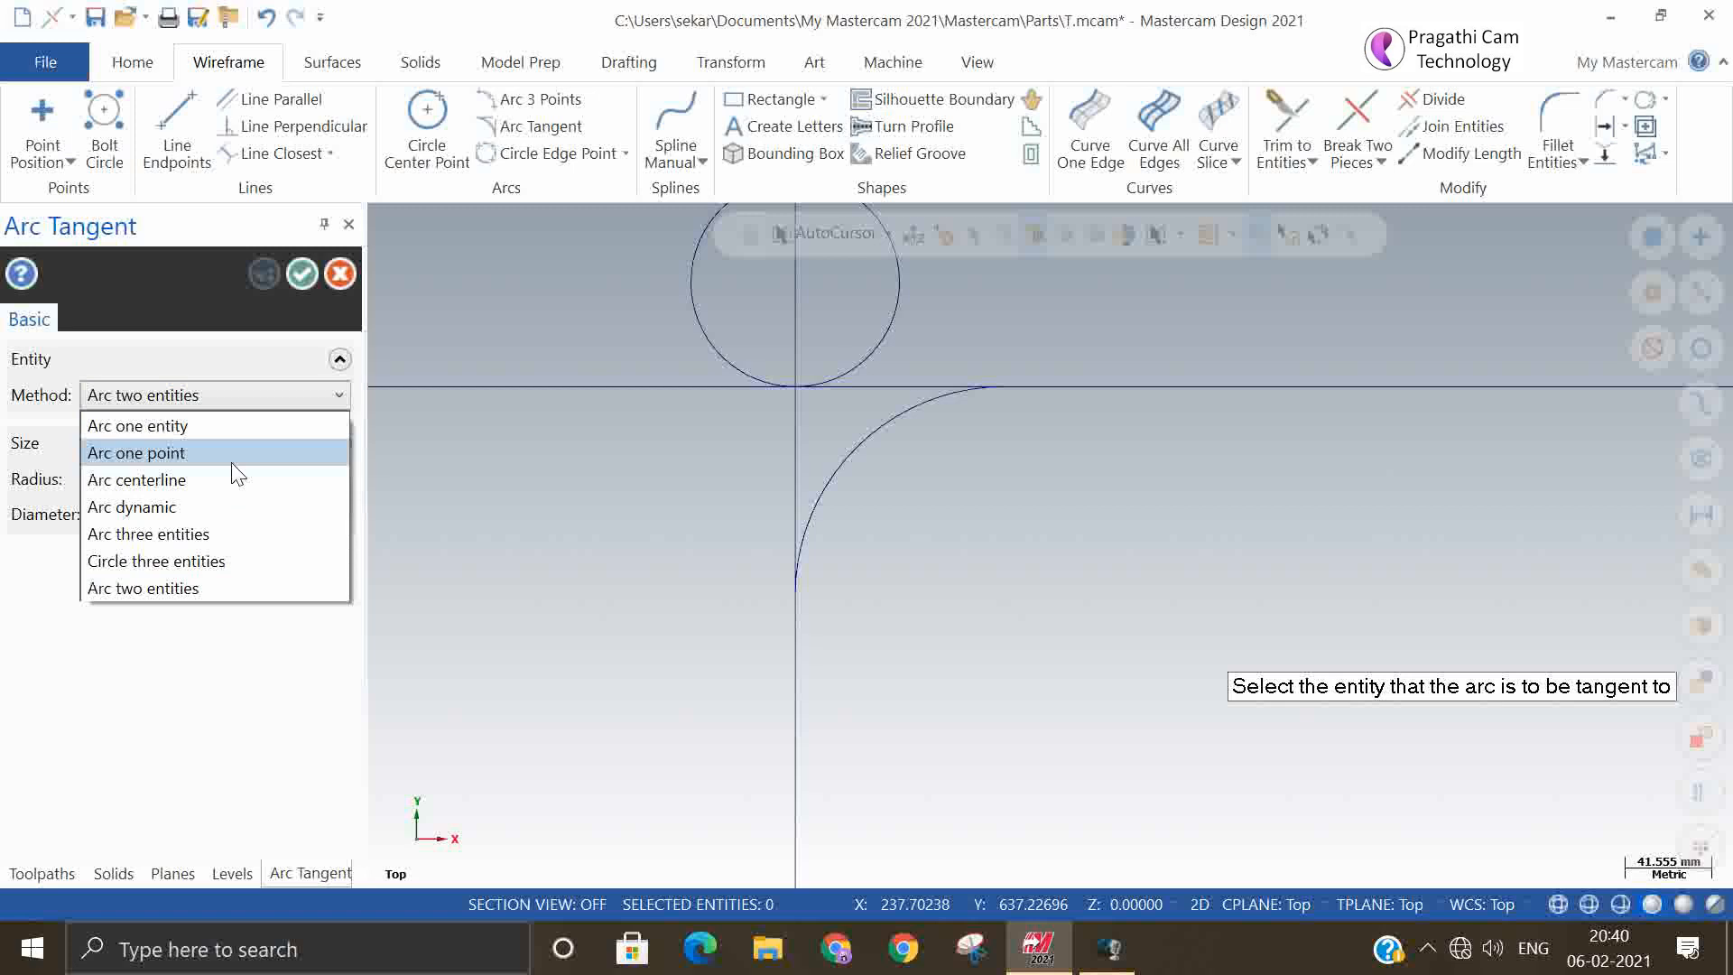
pyautogui.click(590, 534)
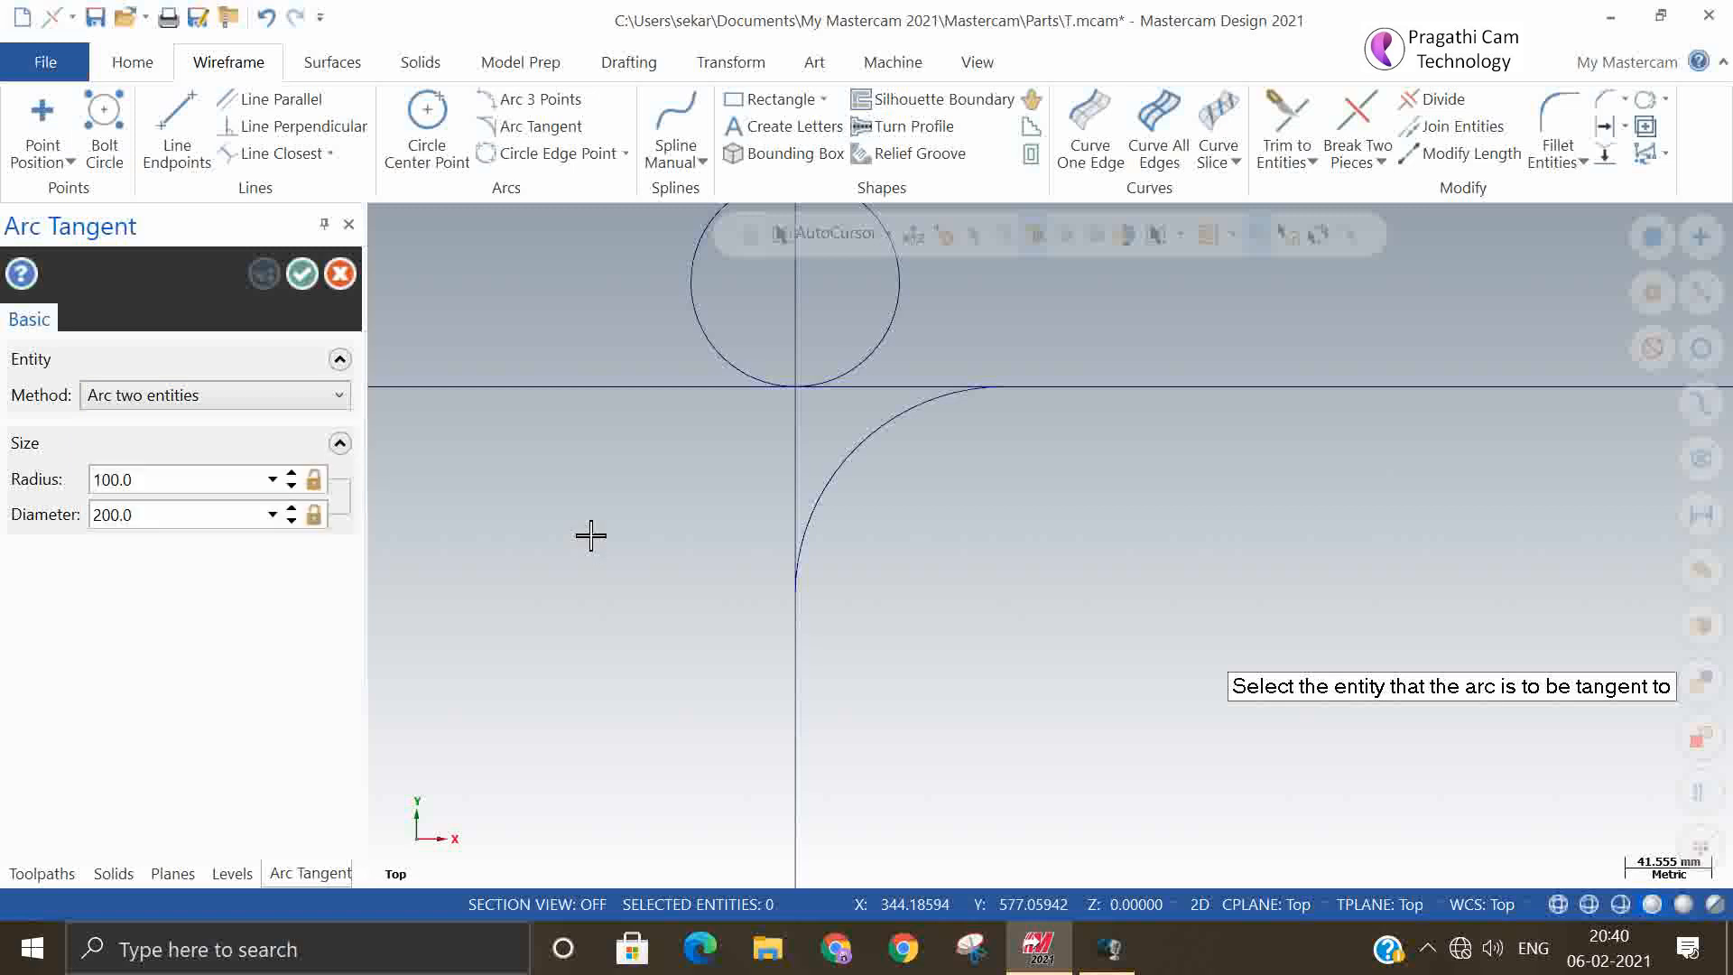
pyautogui.scroll(-4, 748, 570)
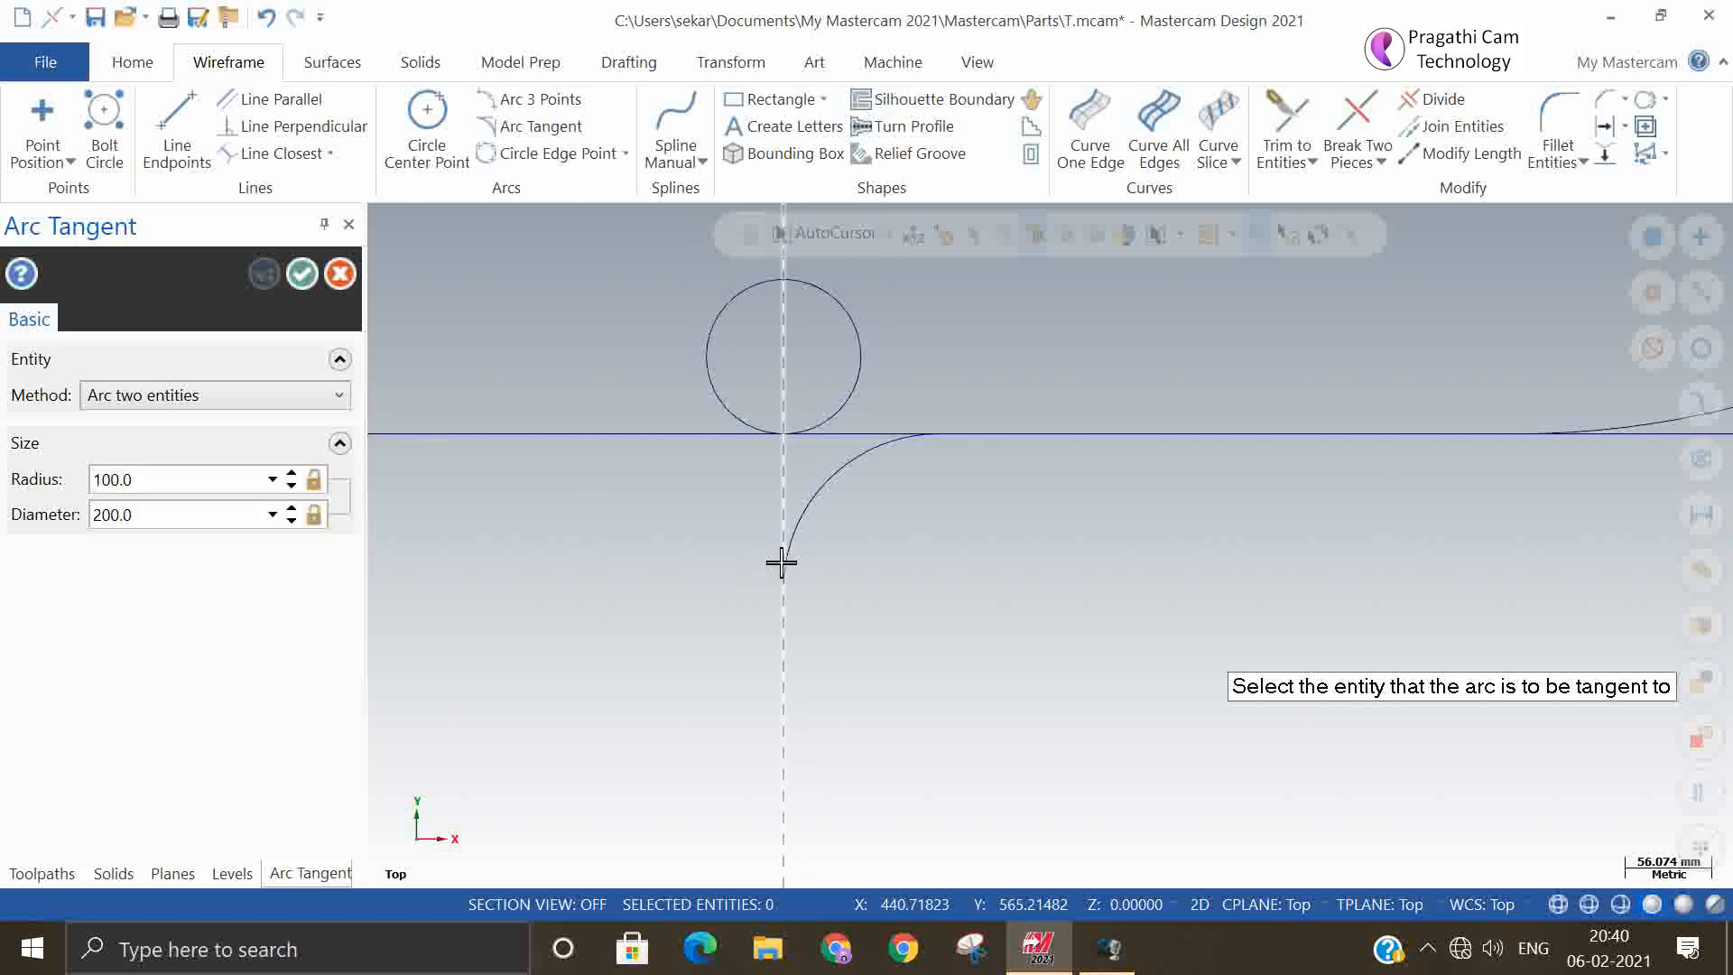
pyautogui.click(303, 274)
# Place a Point Dynamic point on the upper horizontal line, about 171 mm from its left end
pyautogui.click(43, 112)
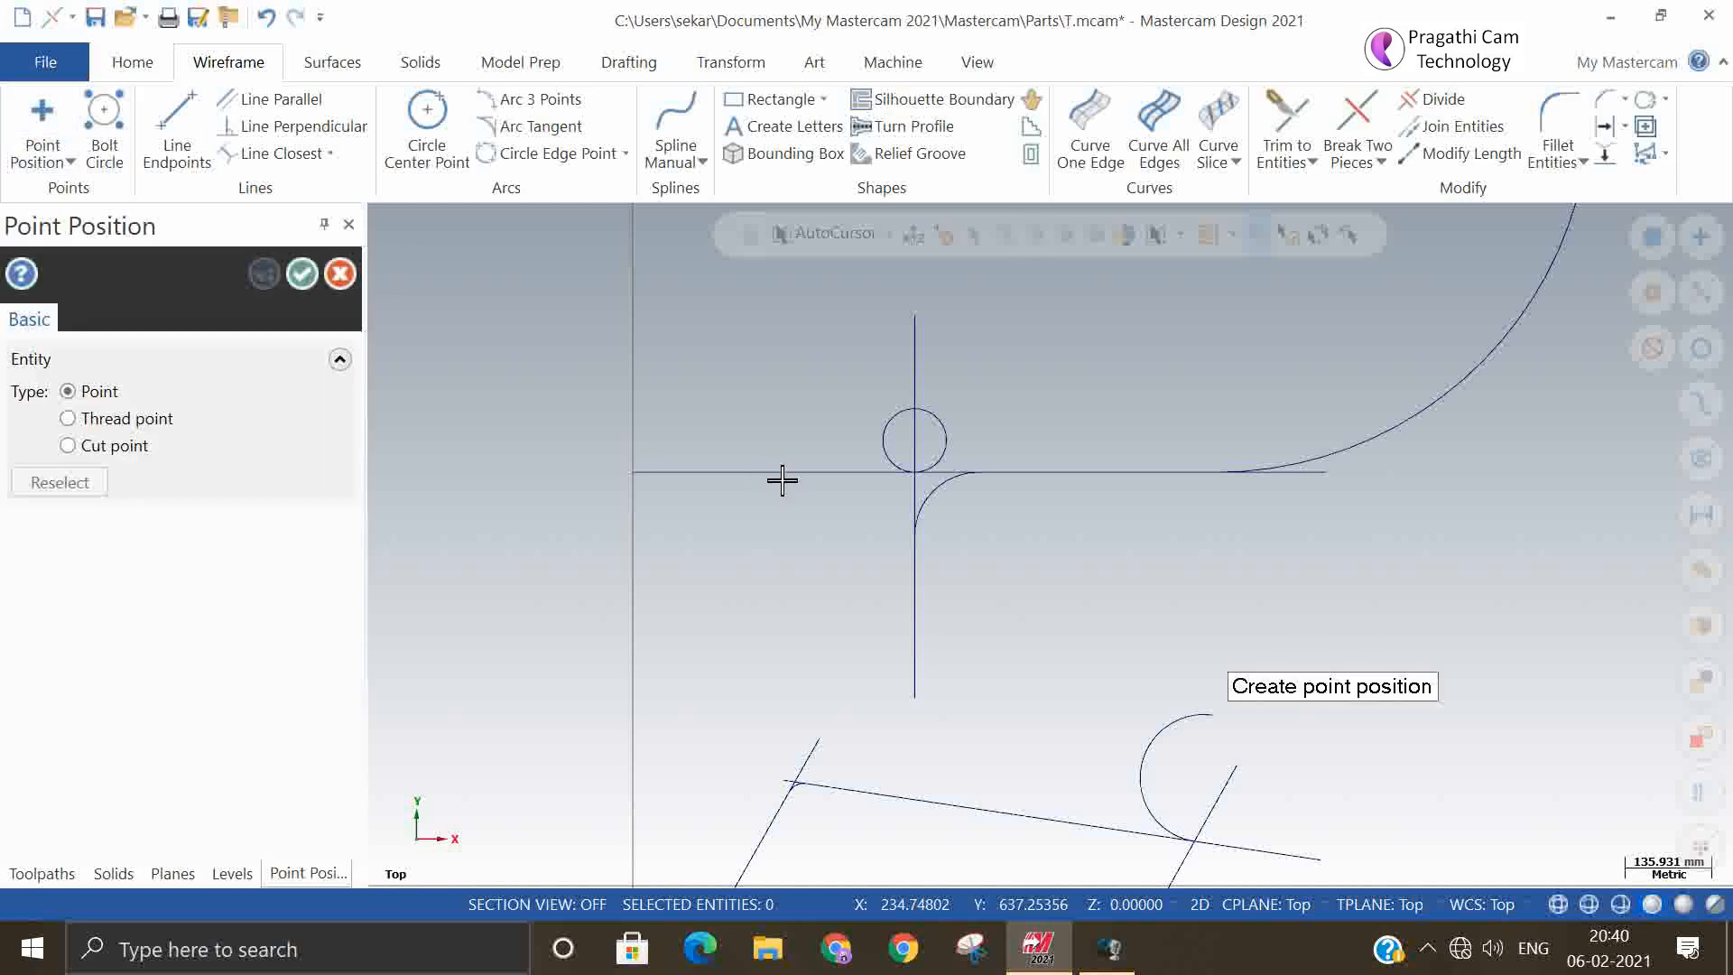
pyautogui.click(339, 273)
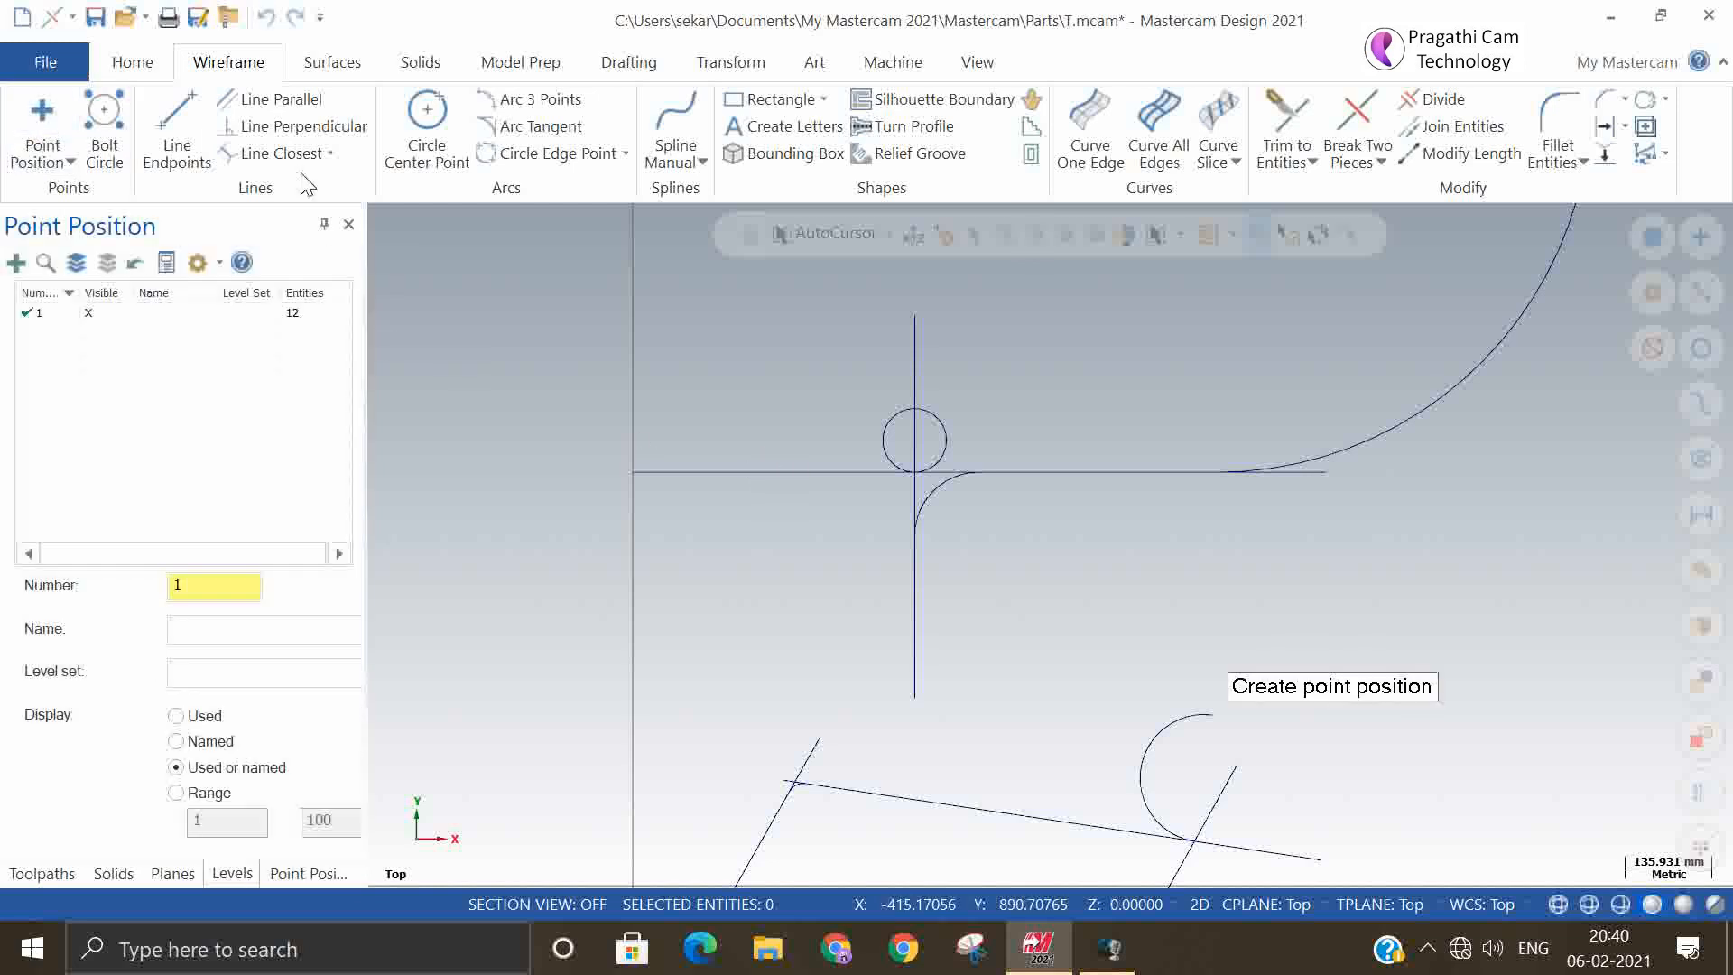
pyautogui.click(67, 164)
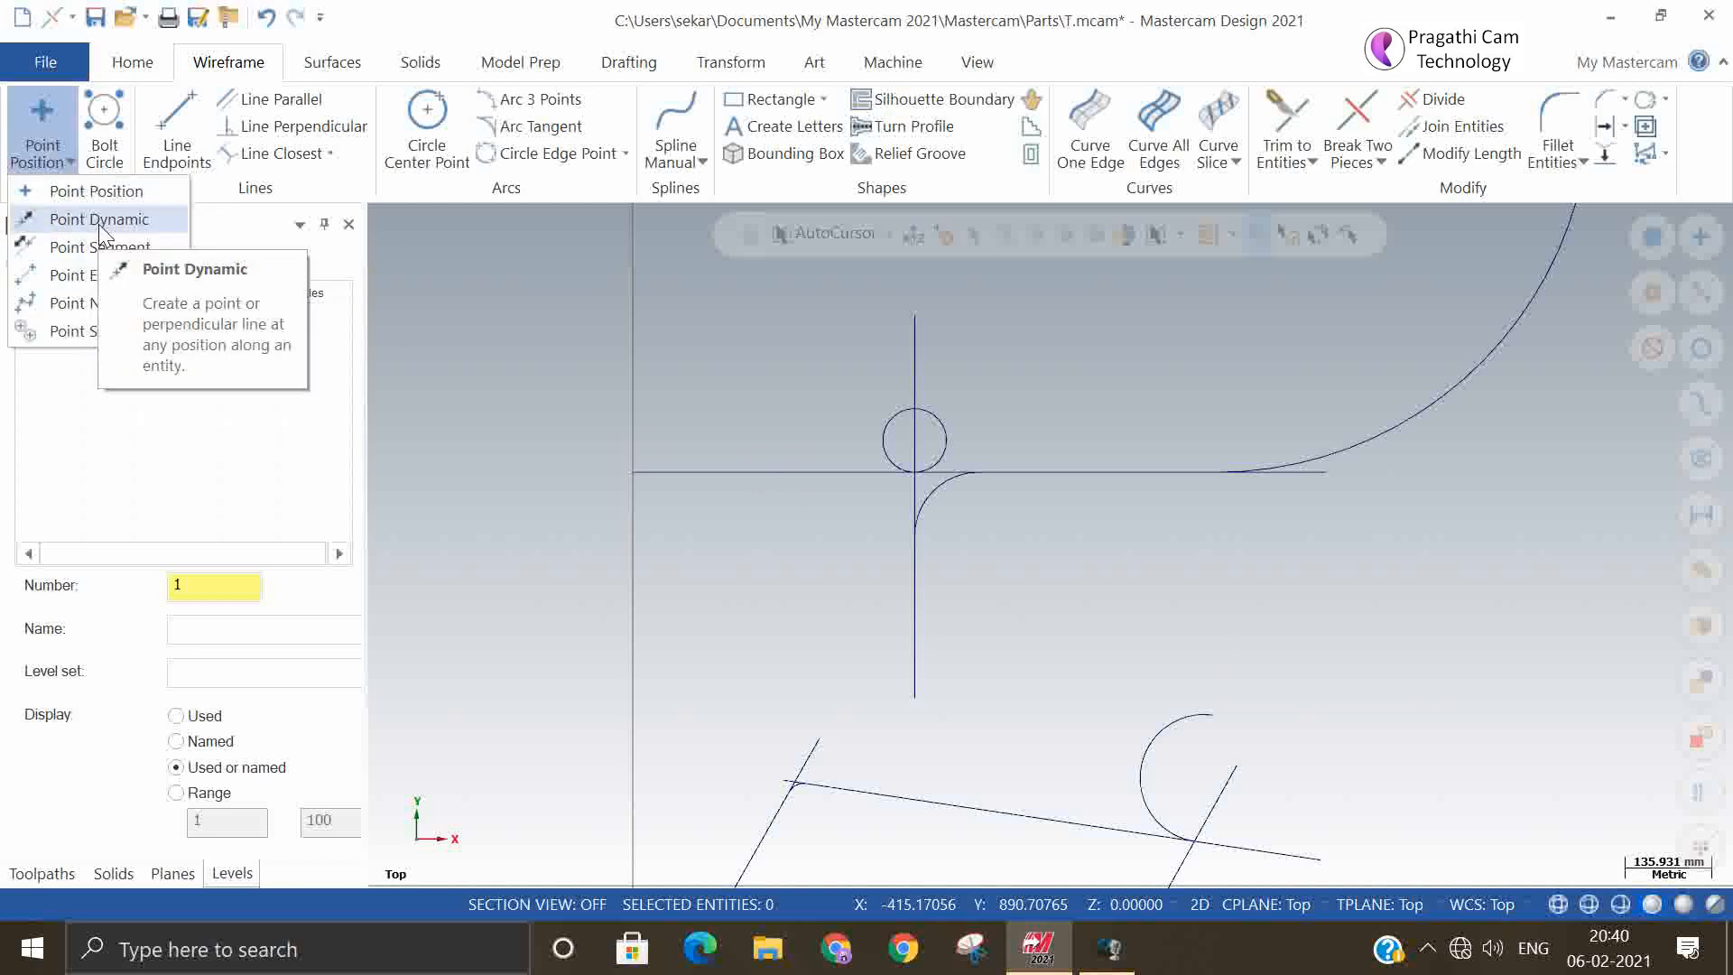
pyautogui.click(101, 226)
pyautogui.click(773, 478)
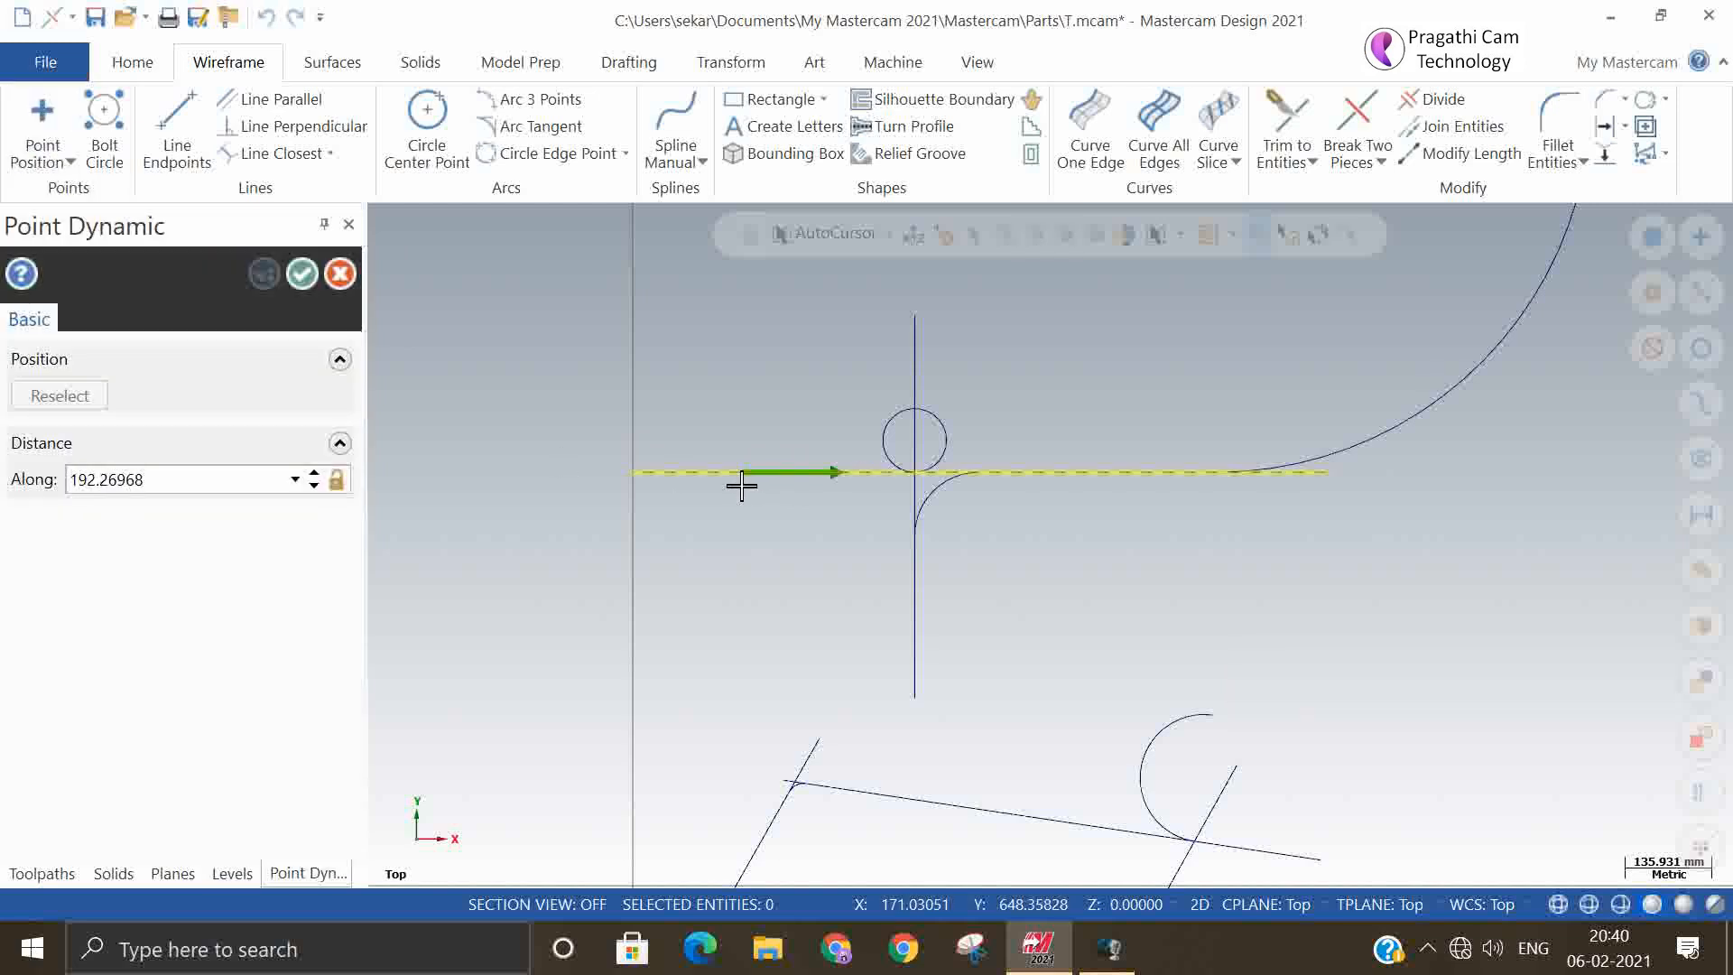
pyautogui.click(741, 486)
pyautogui.click(302, 274)
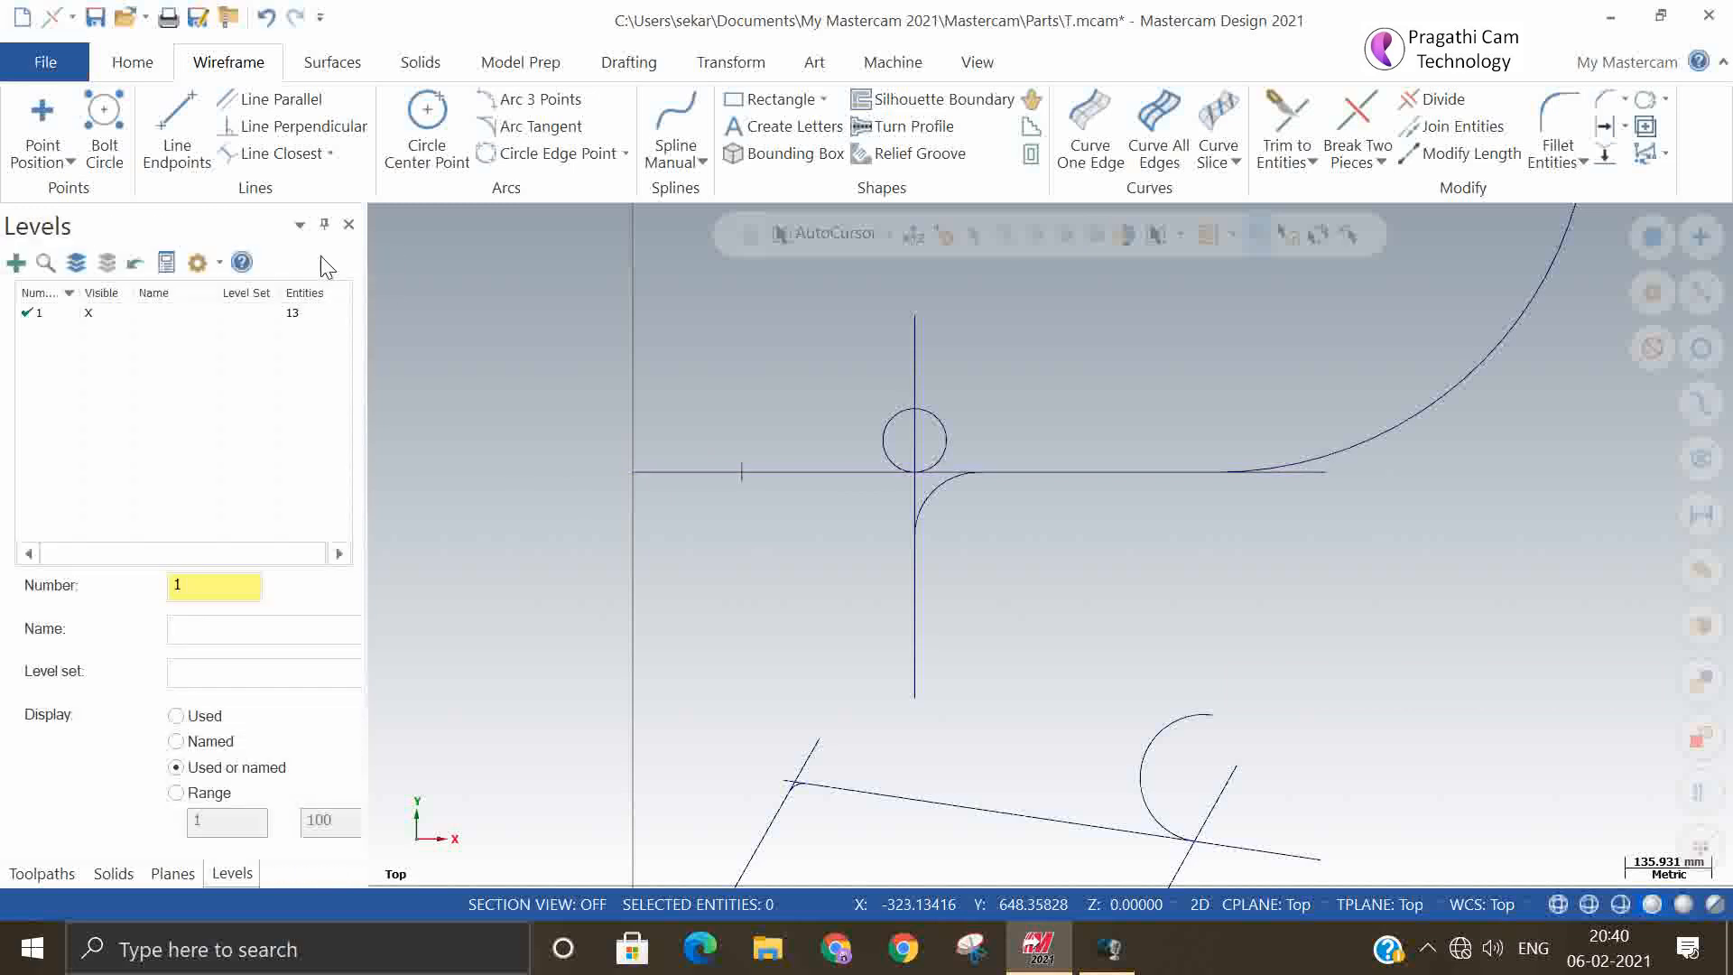
# Try to create a 25 mm radius Arc one point arc tangent to the upper horizontal line through the dynamic point
pyautogui.click(541, 126)
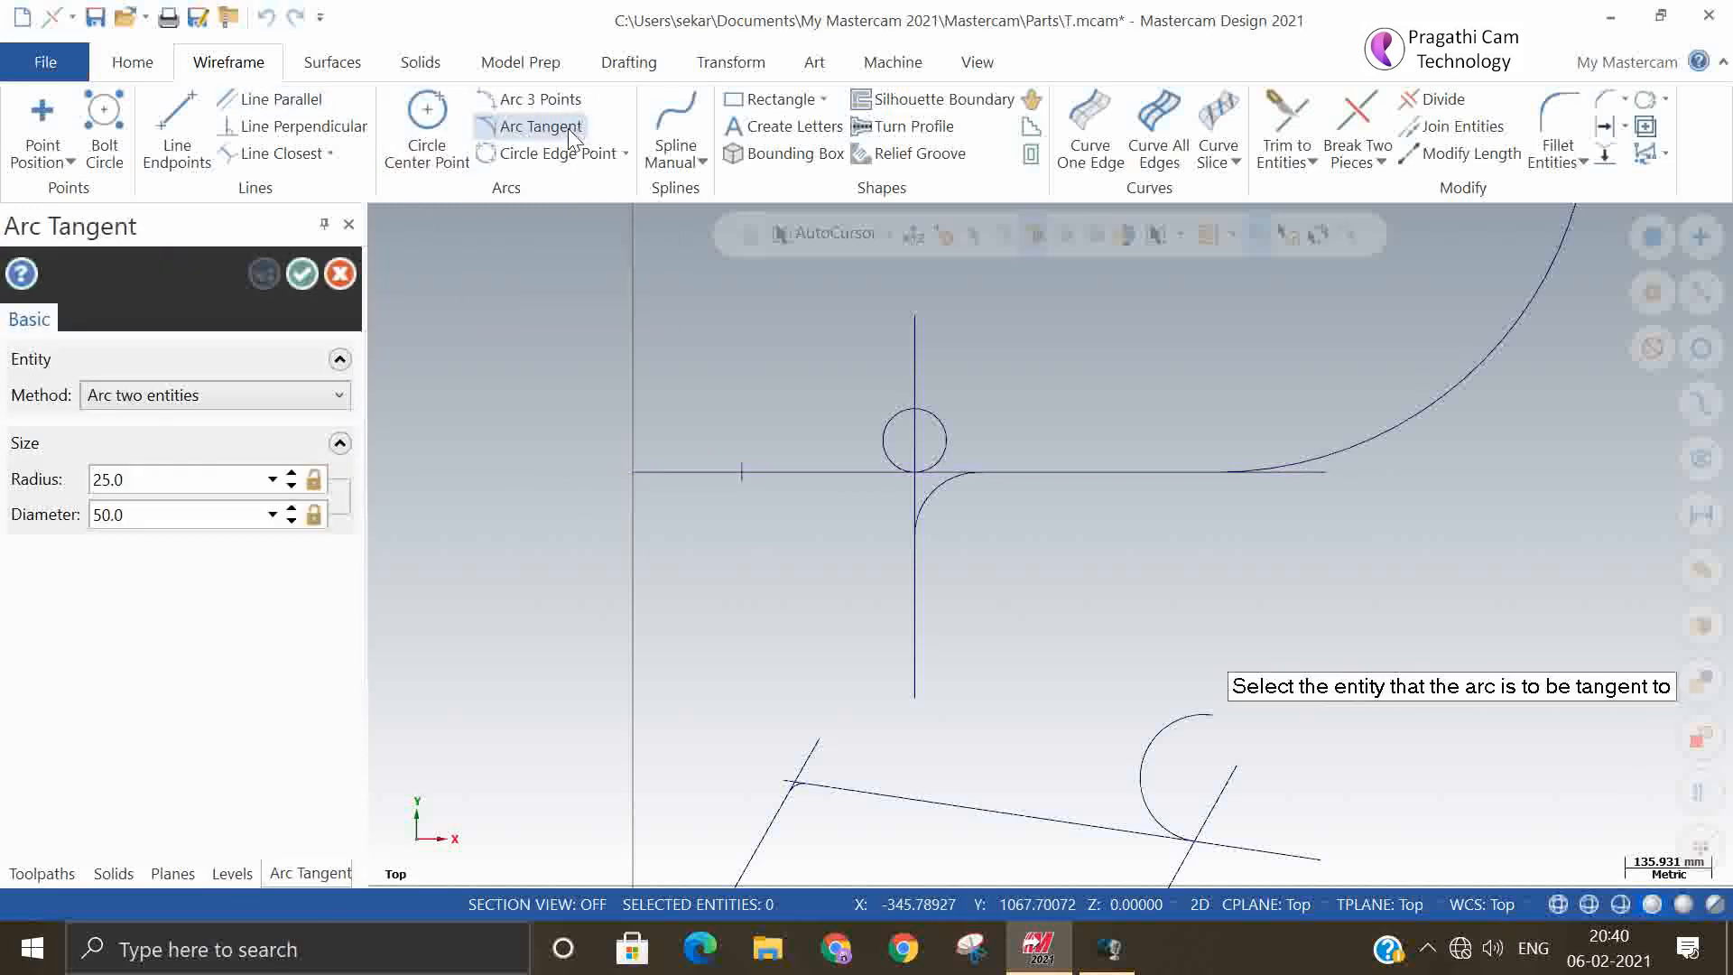
pyautogui.click(228, 412)
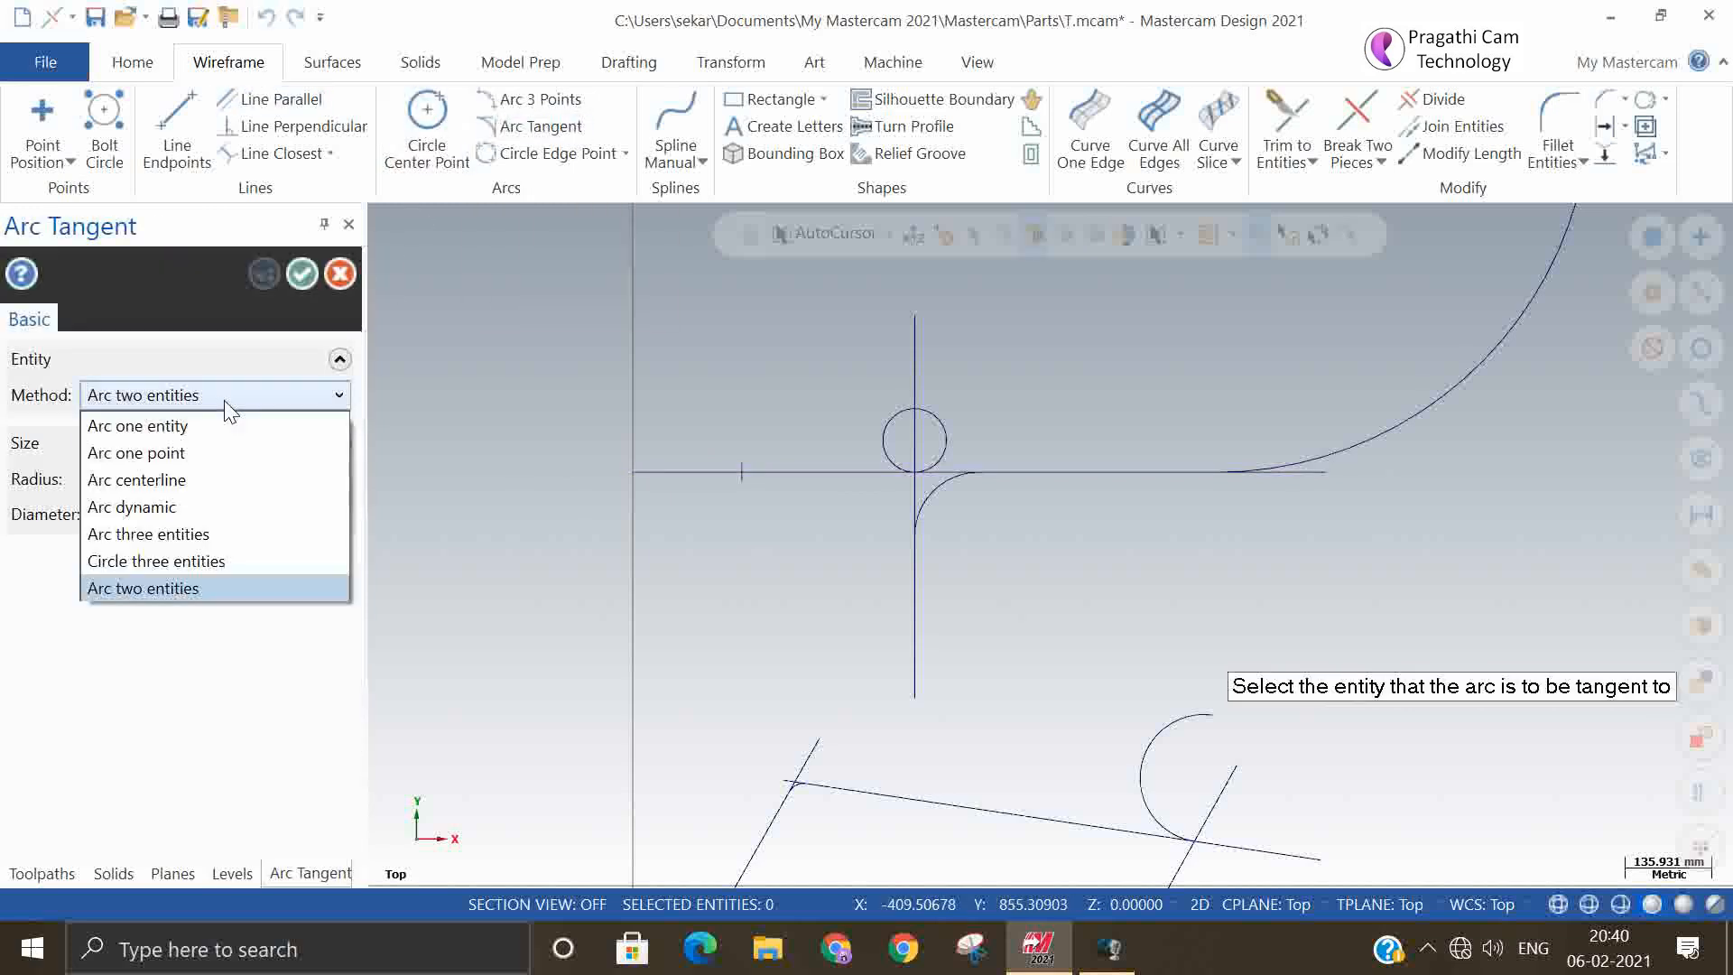
pyautogui.click(201, 452)
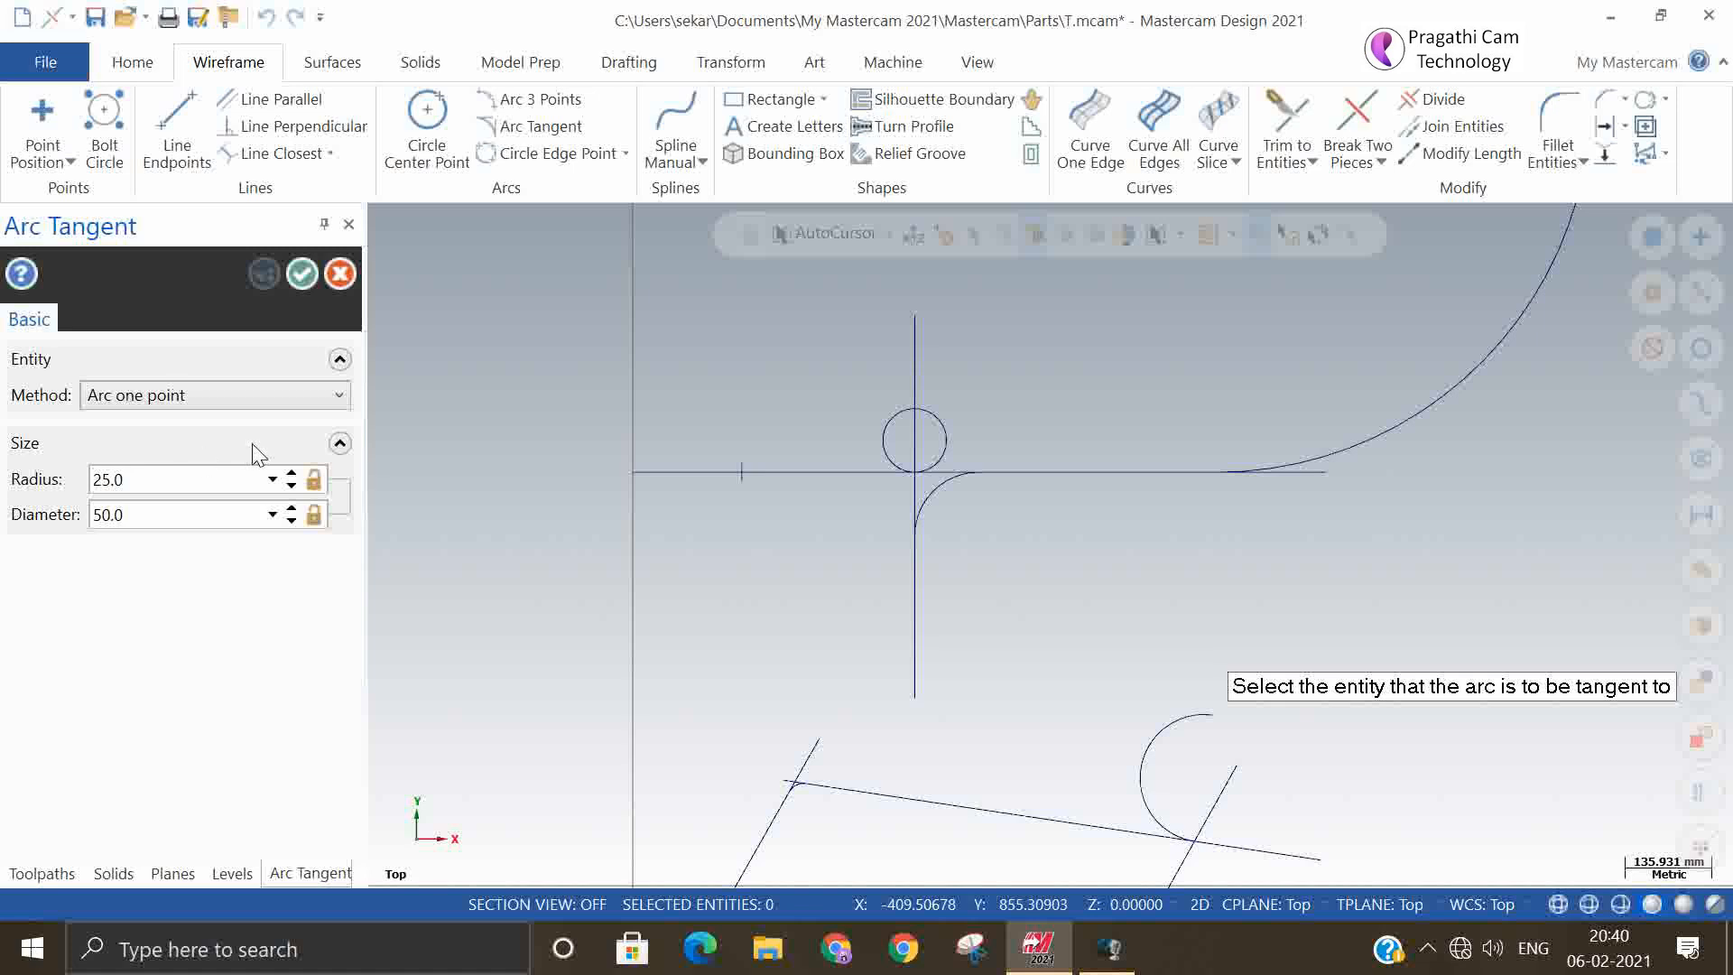
pyautogui.click(756, 474)
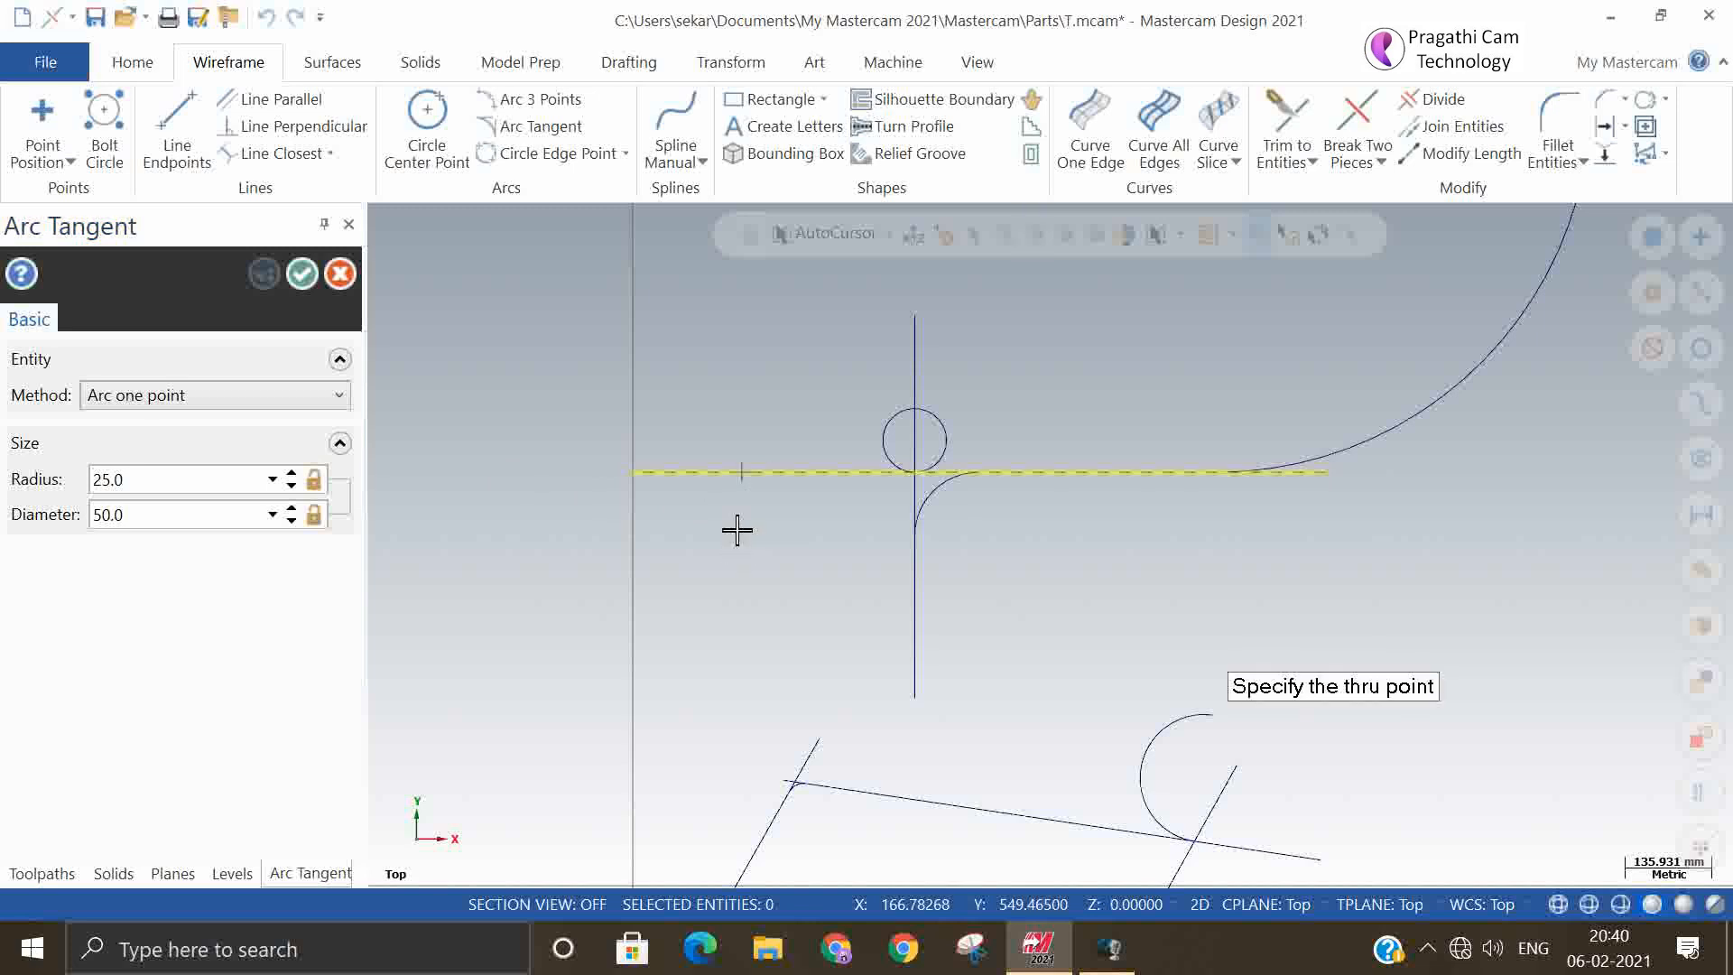
pyautogui.click(746, 479)
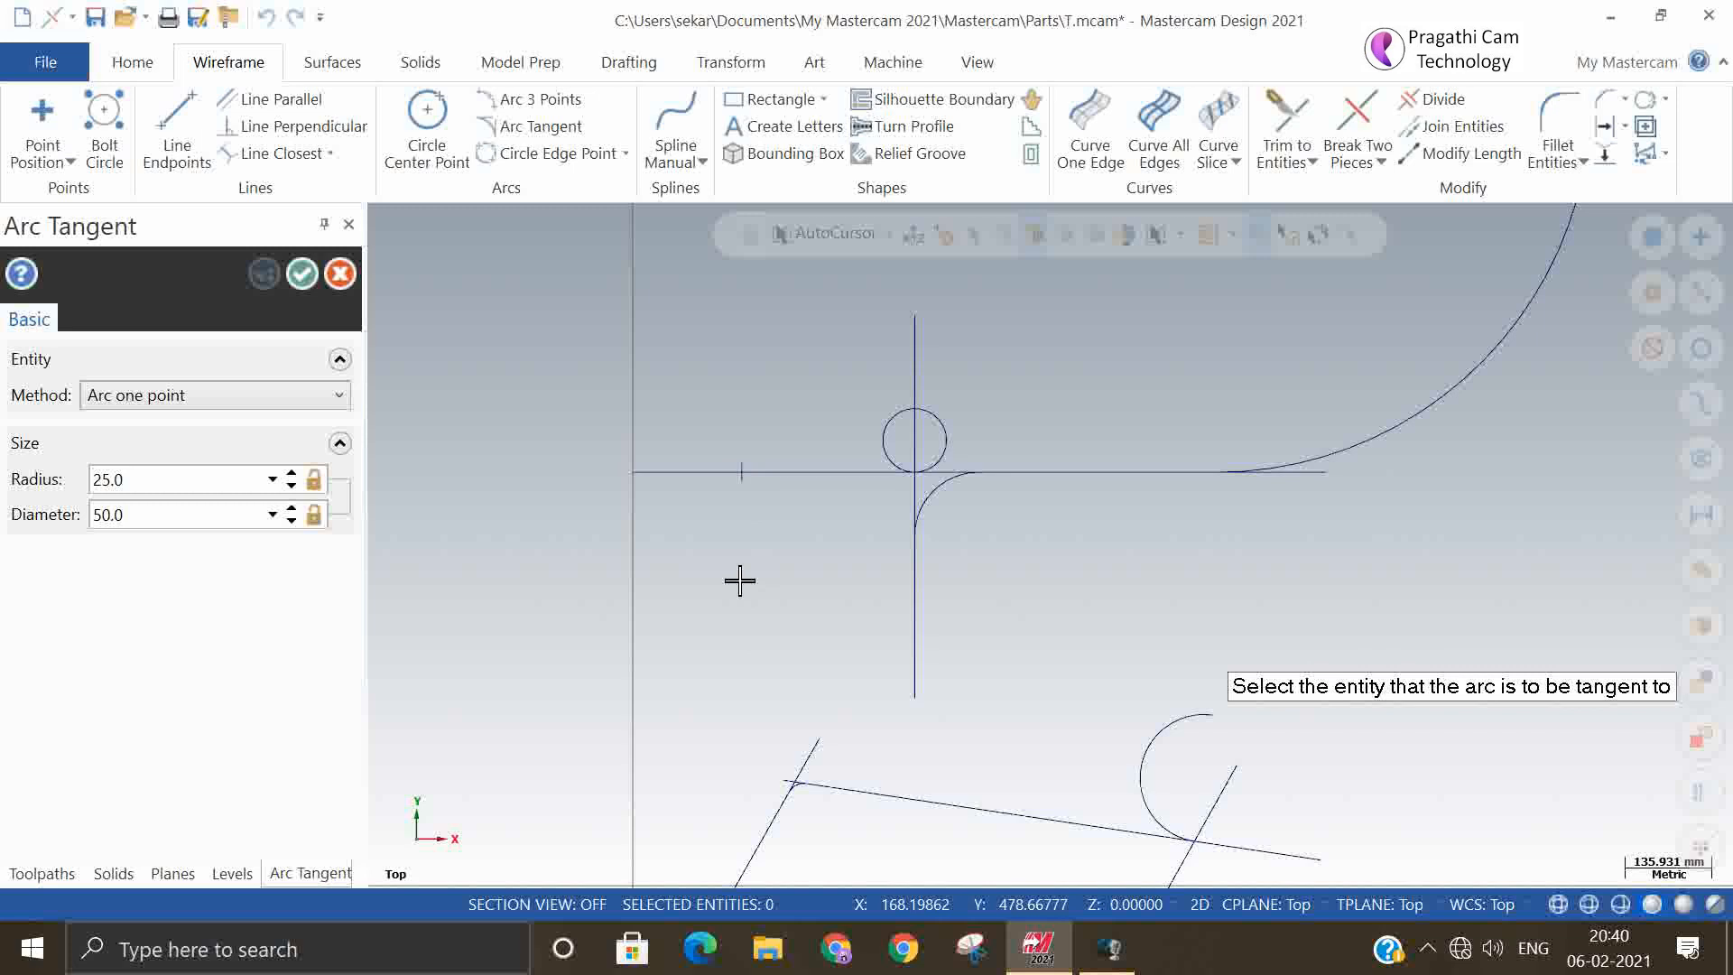
pyautogui.scroll(-8, 739, 581)
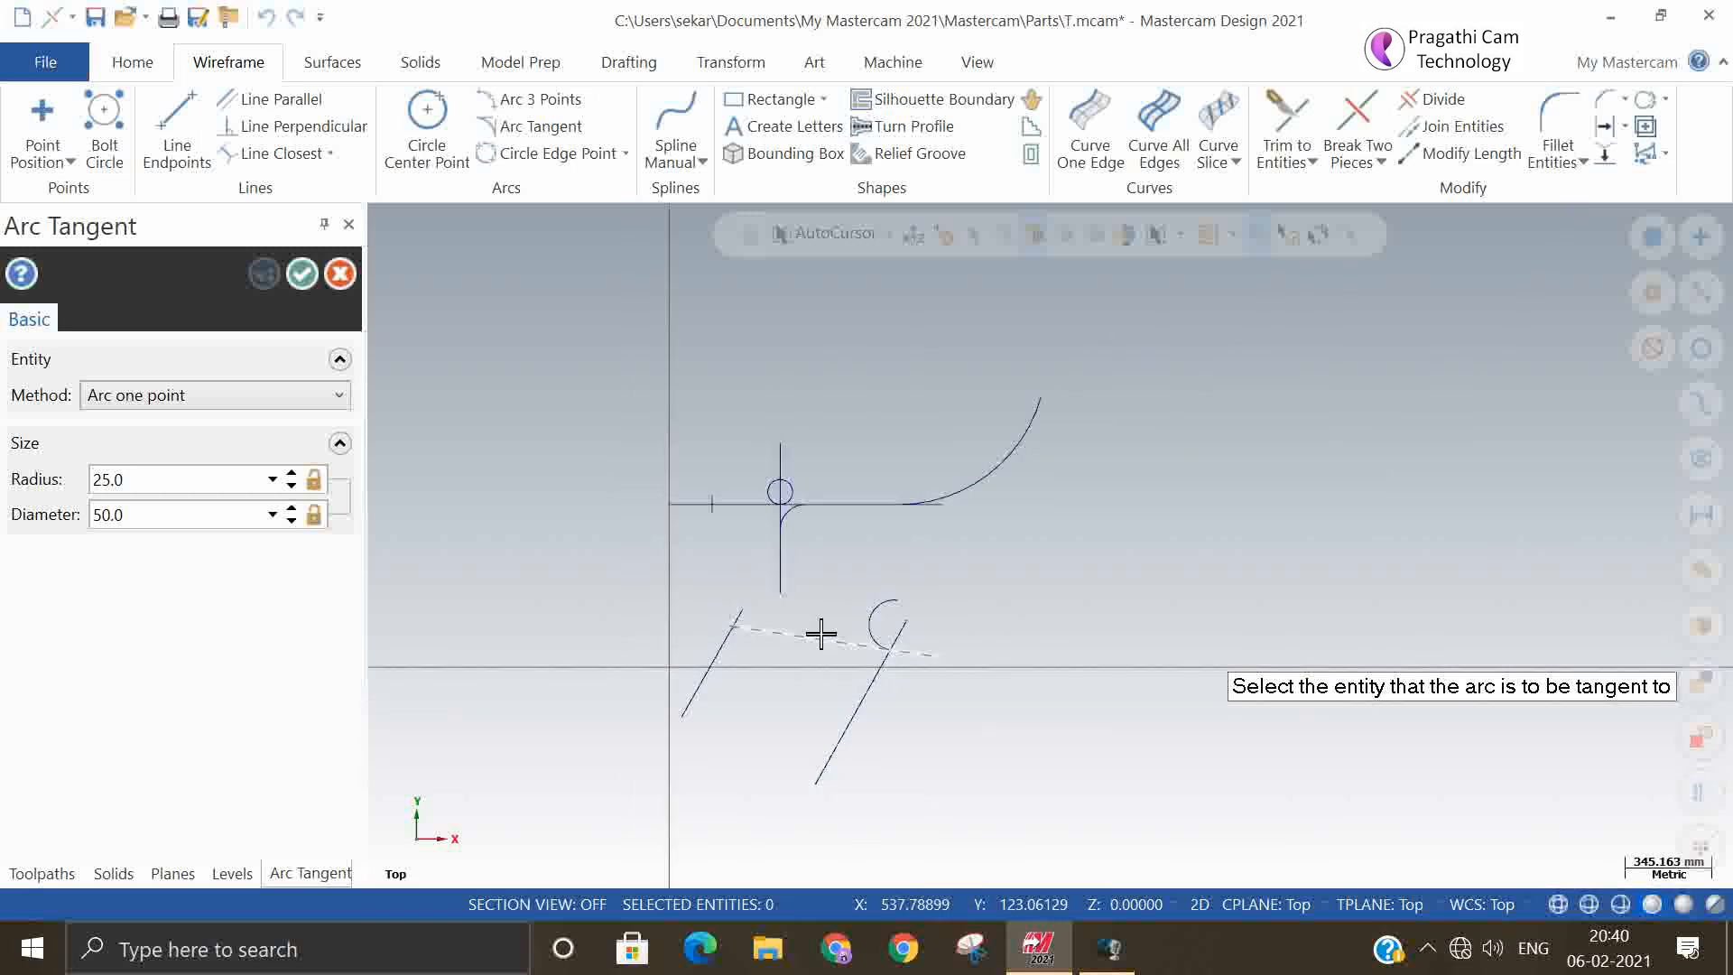
pyautogui.scroll(-1, 820, 635)
pyautogui.rightClick(718, 409)
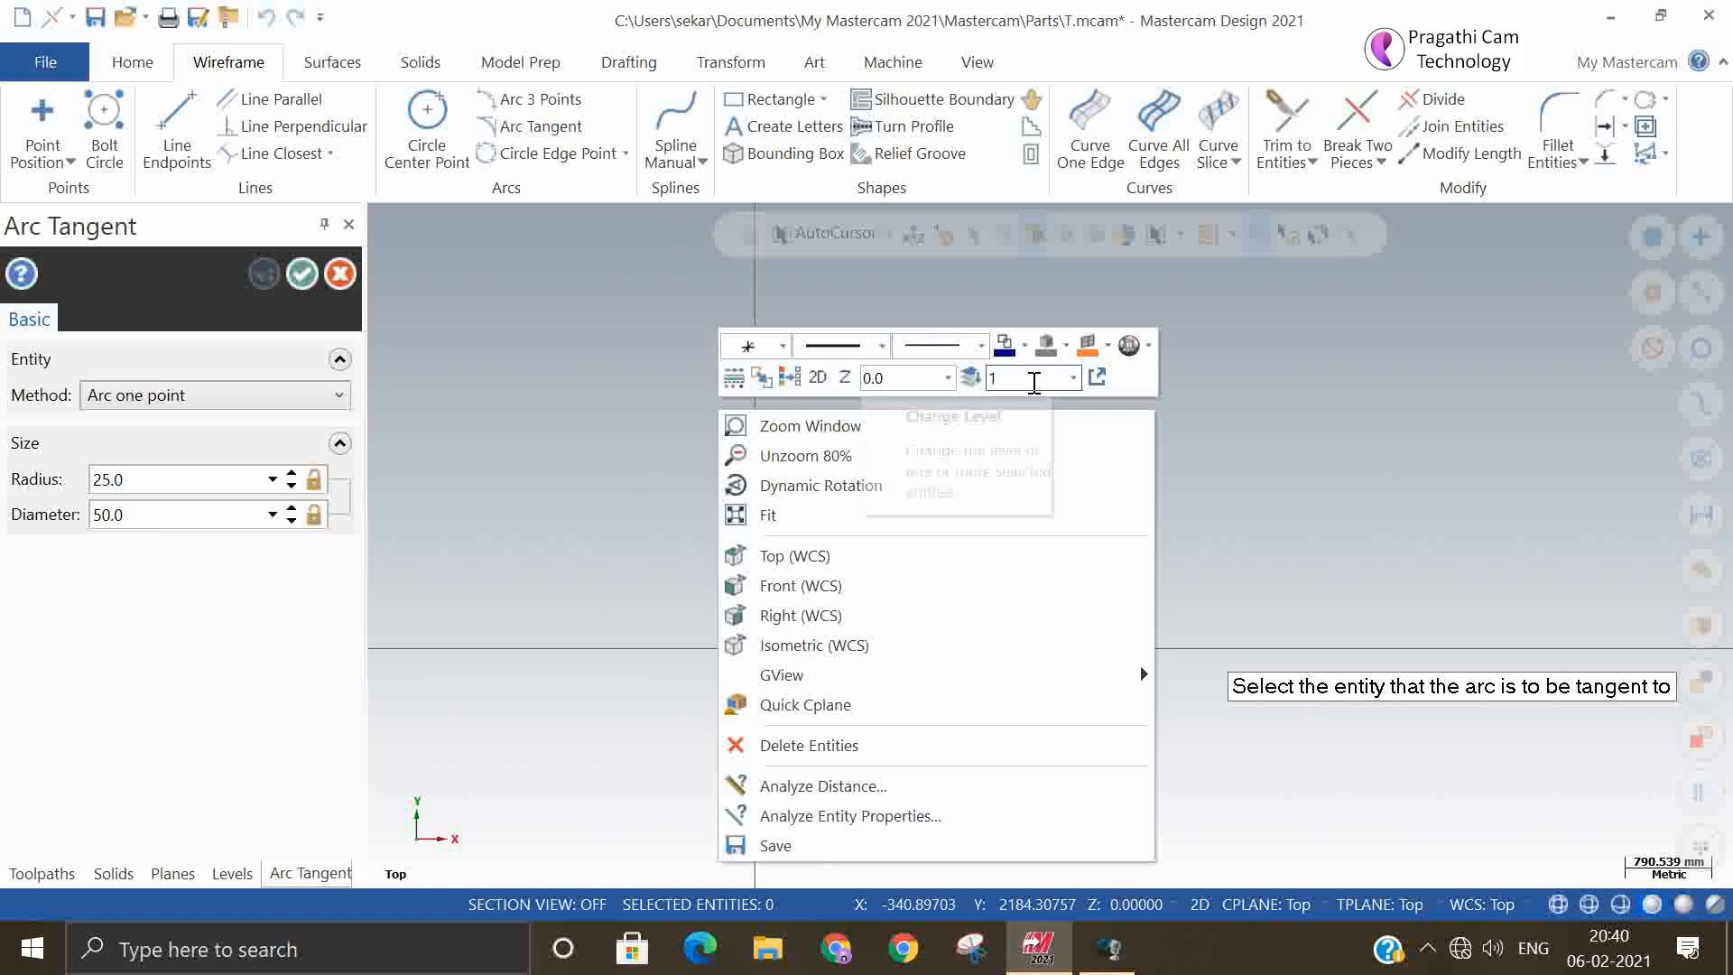
pyautogui.click(758, 513)
pyautogui.scroll(3, 805, 428)
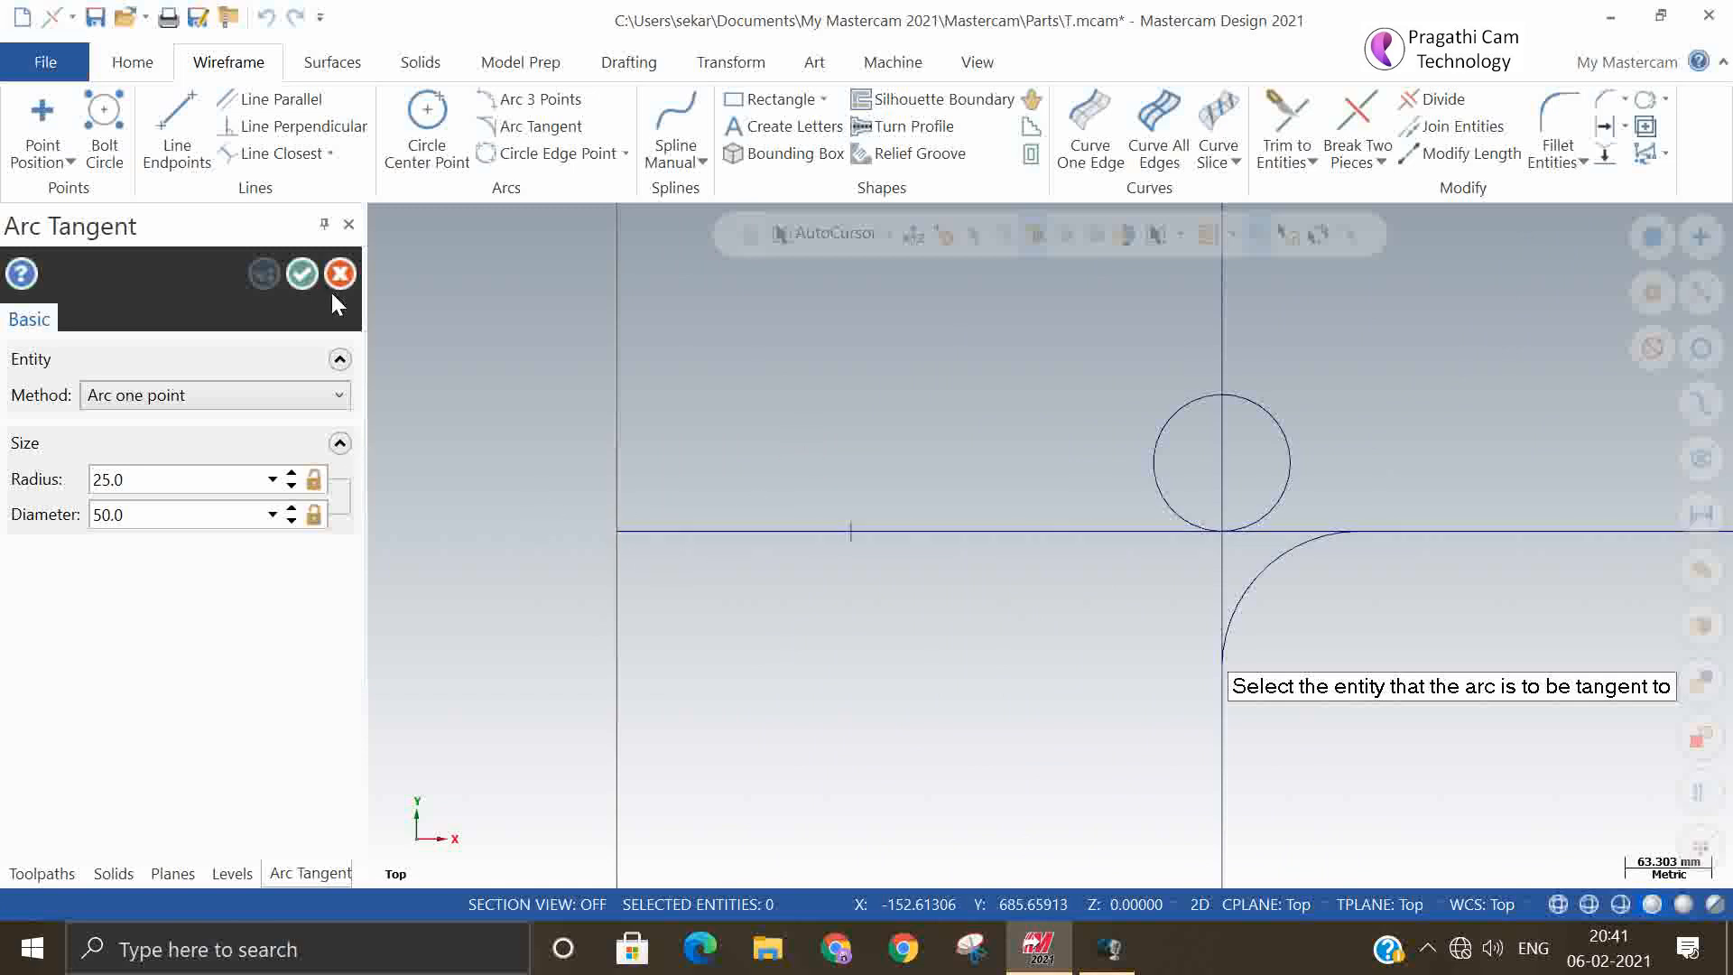
pyautogui.click(303, 271)
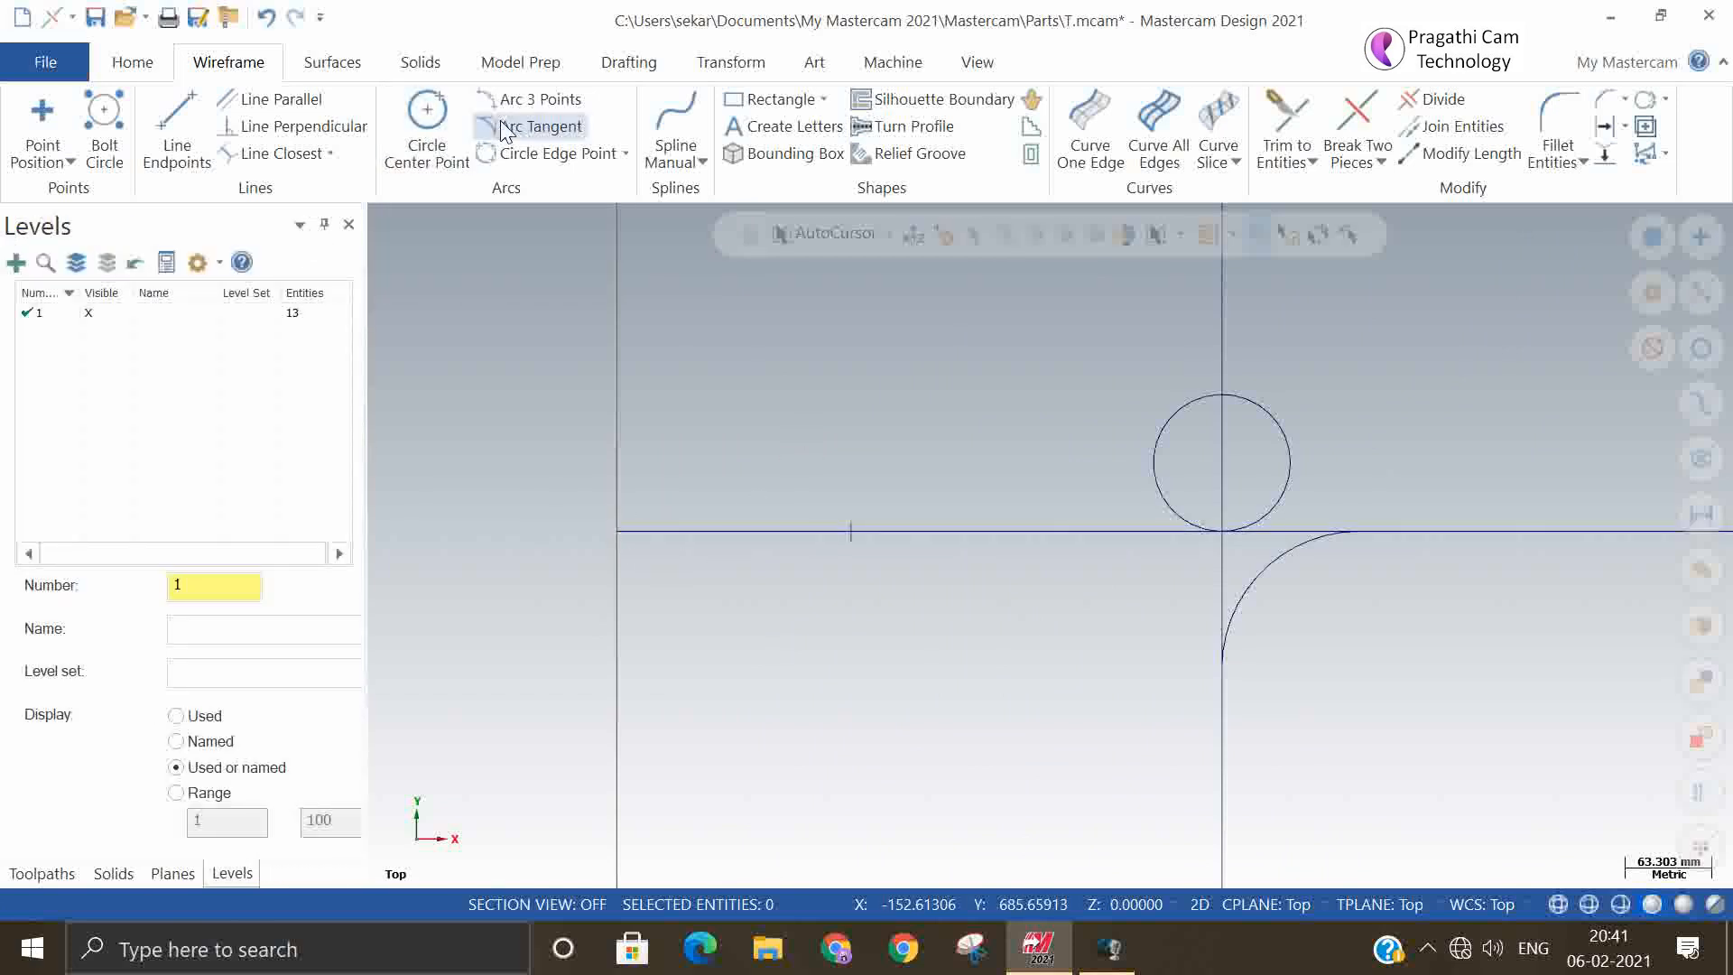
# Try the Arc one point method again on the horizontal line, with the thru point at its intersection with the vertical line
pyautogui.click(549, 132)
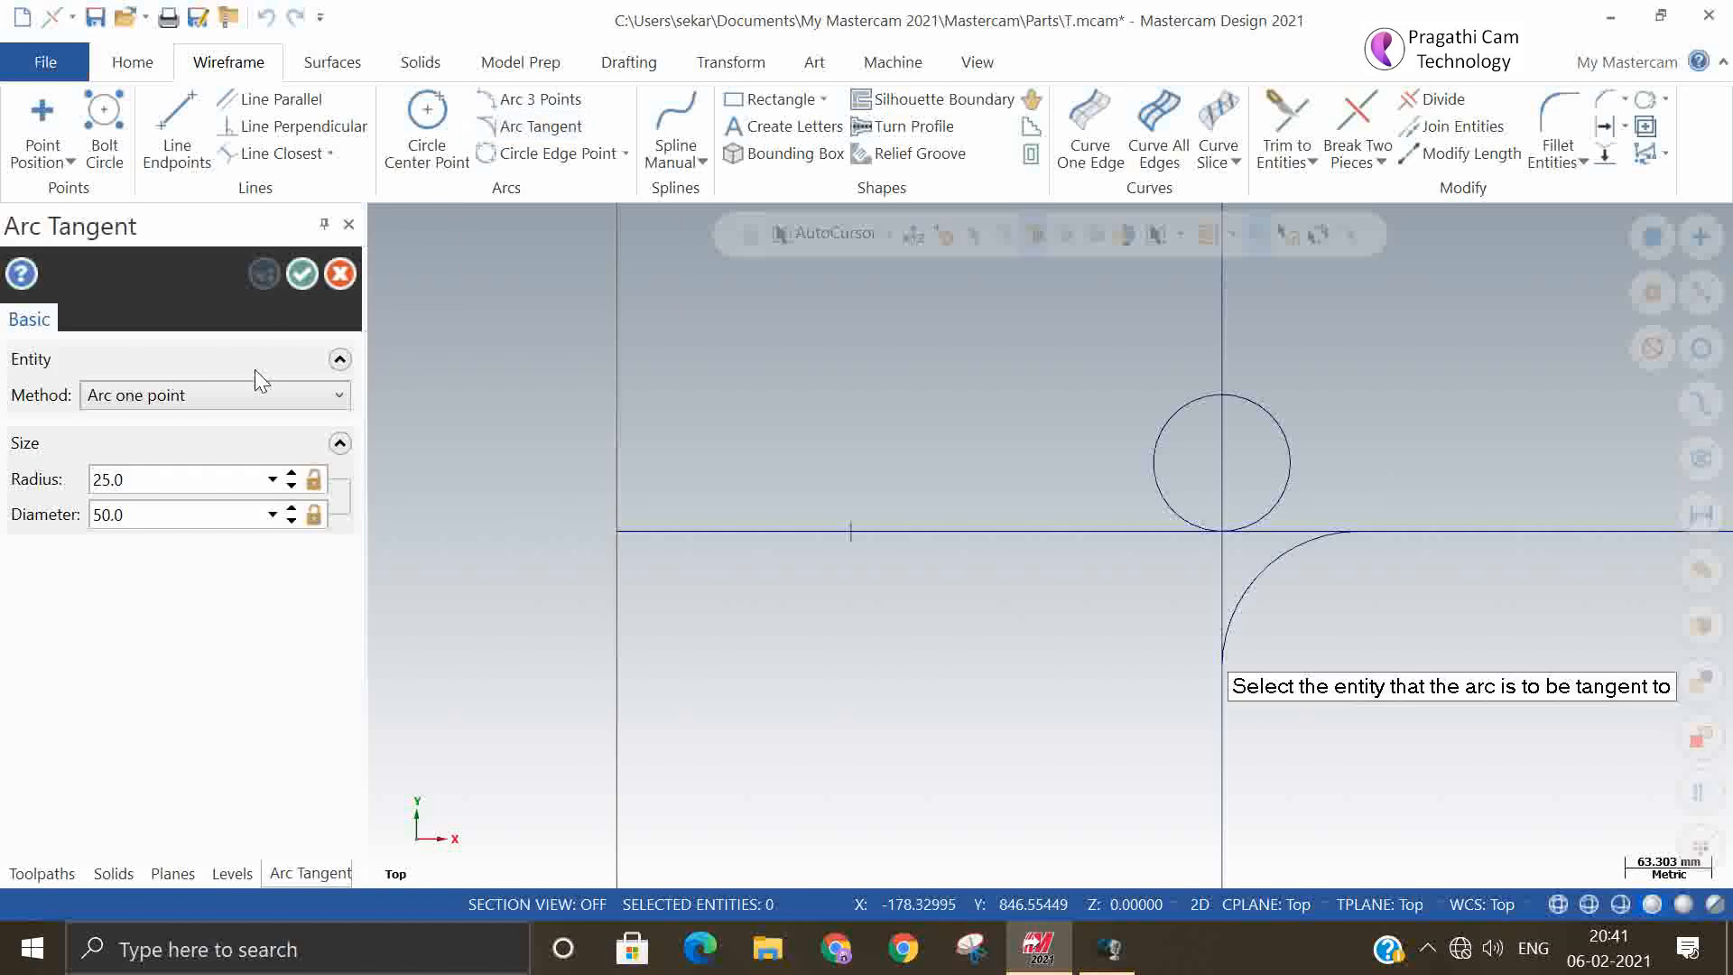
pyautogui.click(226, 394)
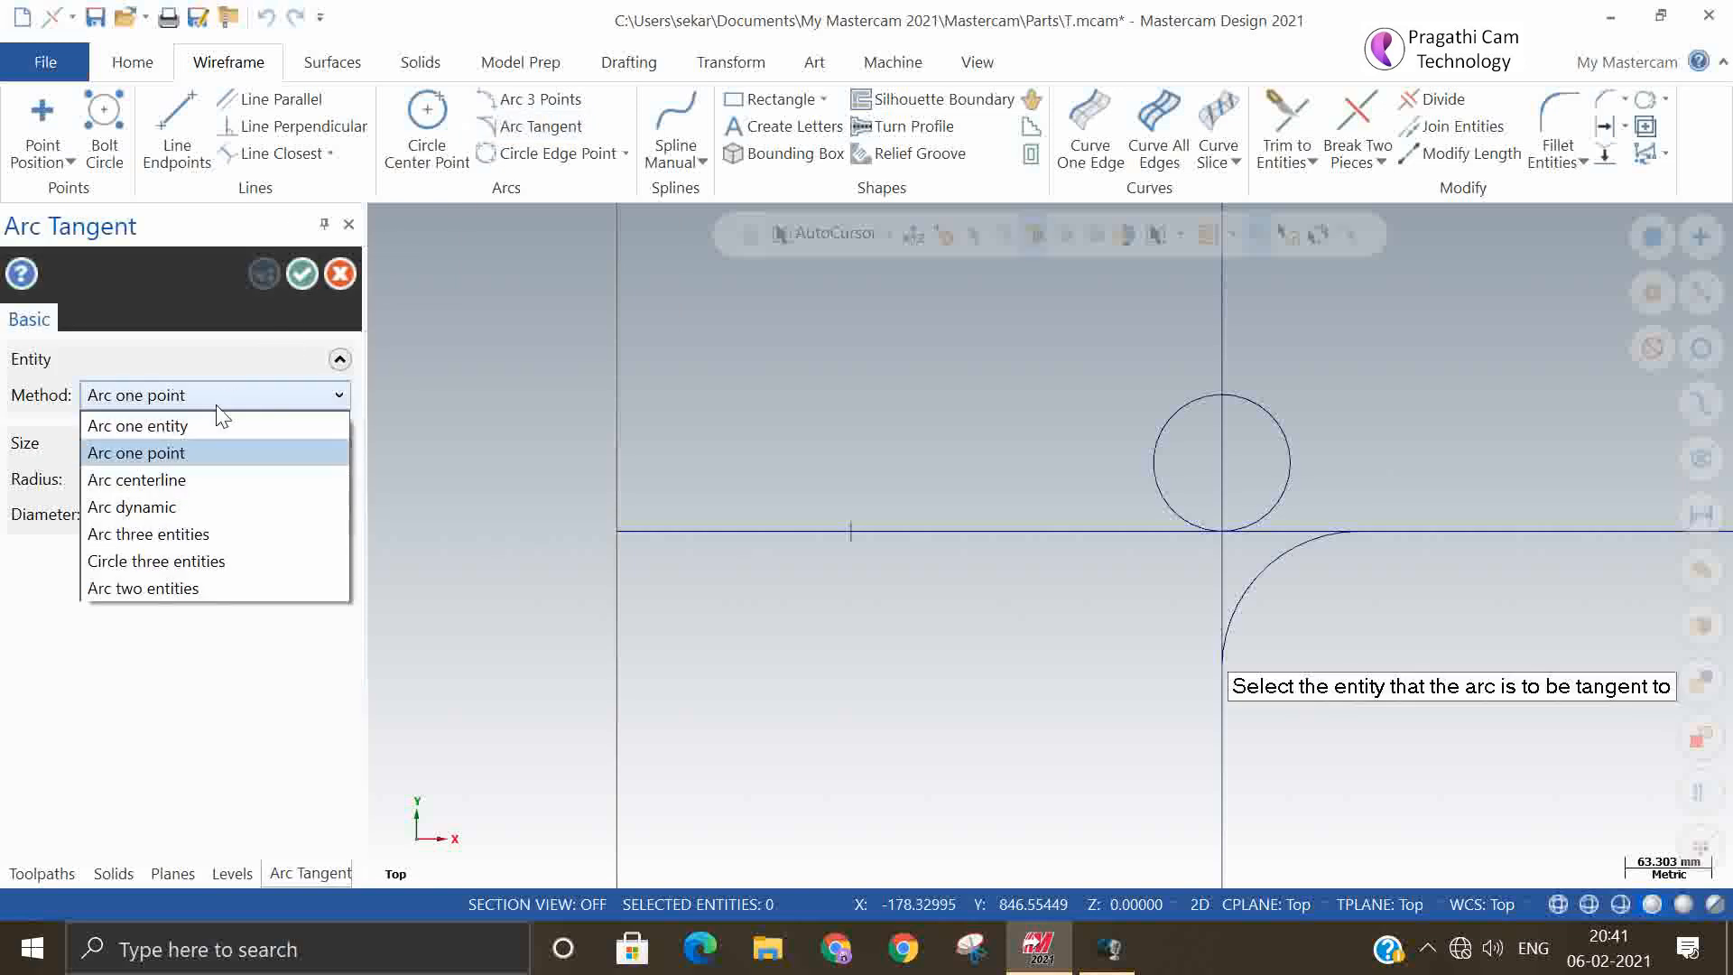
pyautogui.click(190, 453)
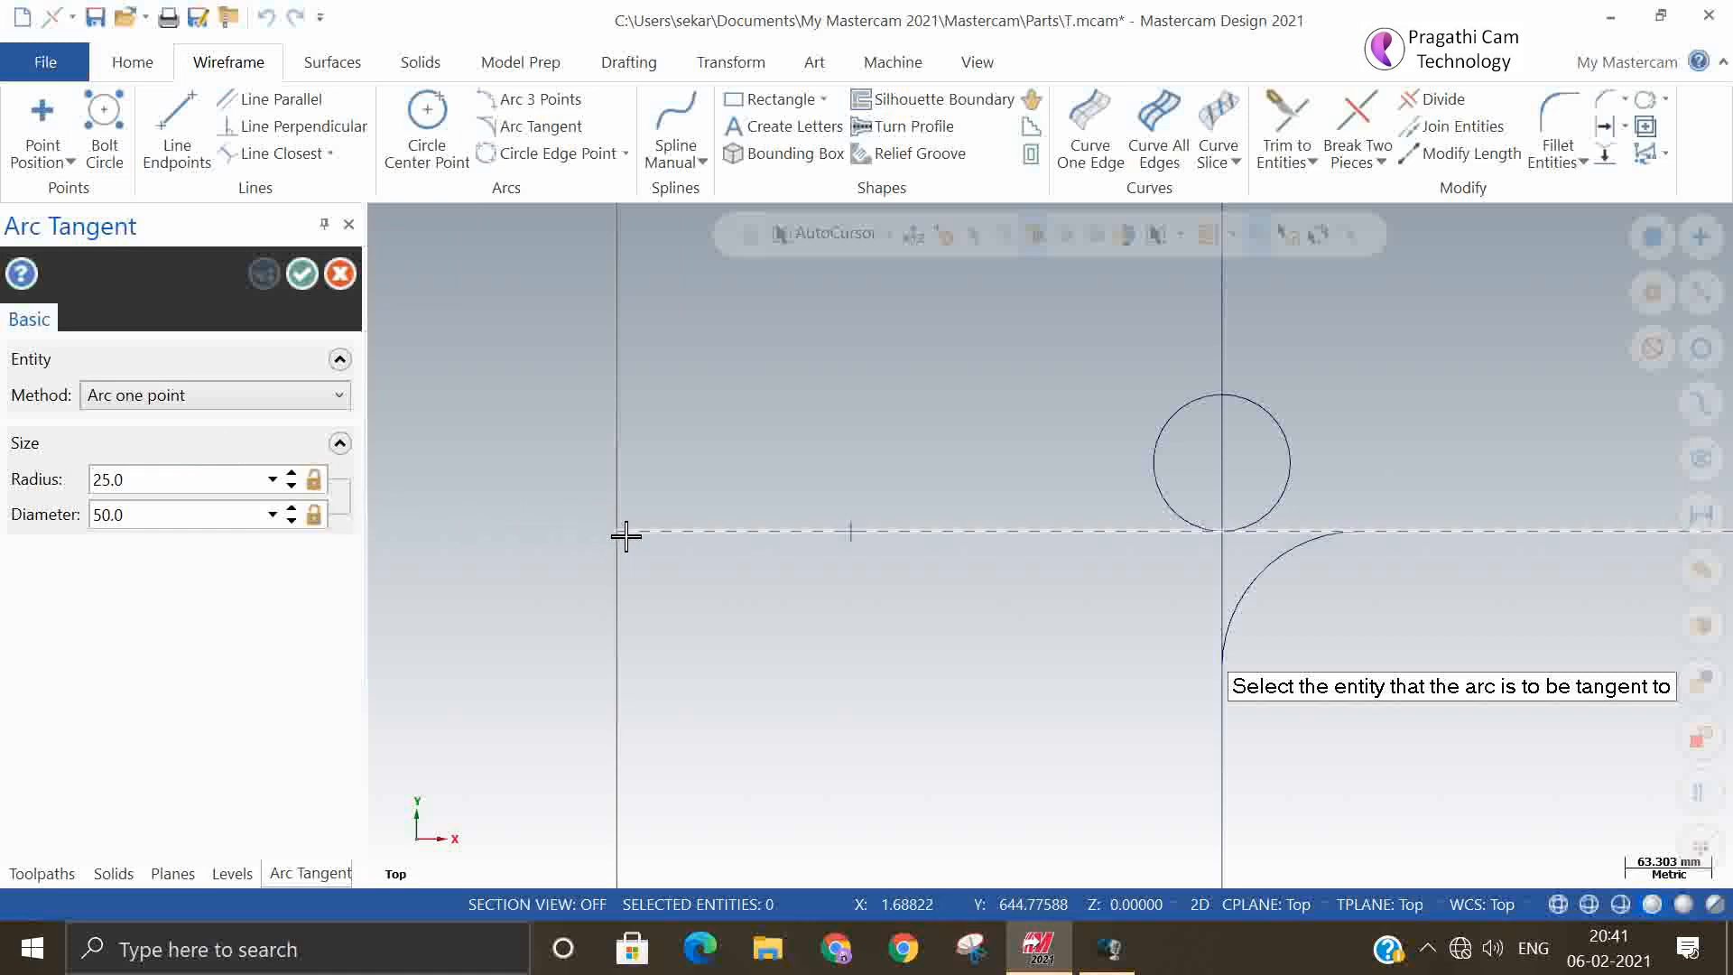
pyautogui.click(673, 533)
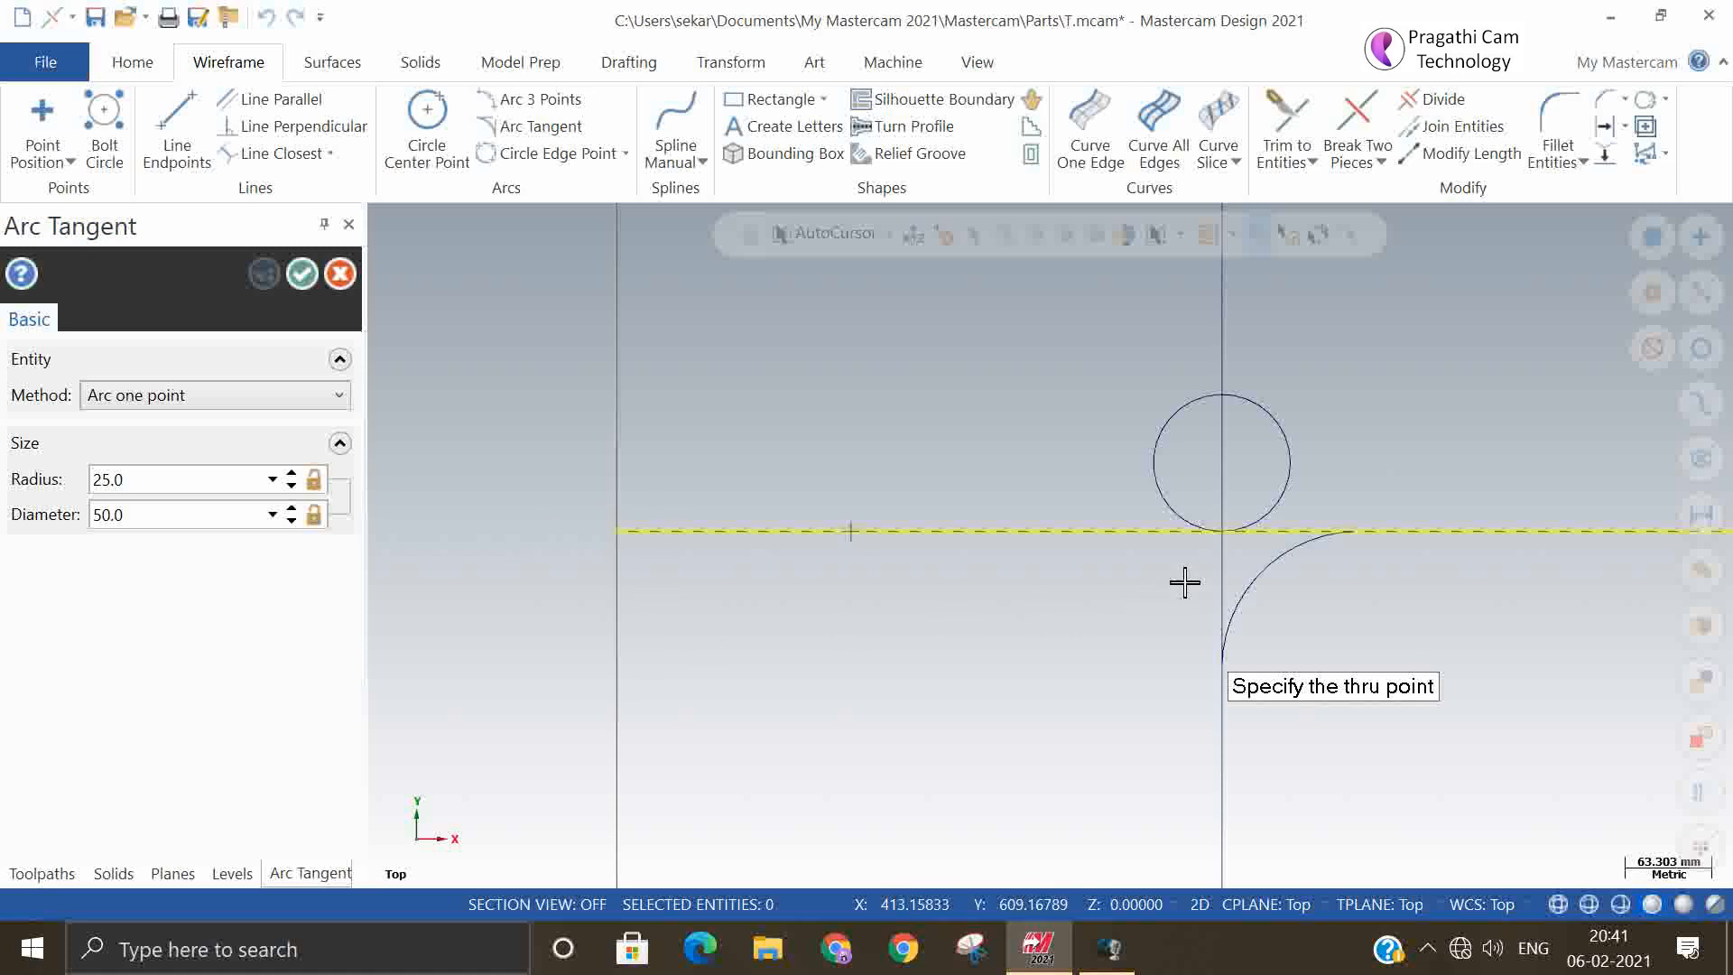
pyautogui.click(1228, 536)
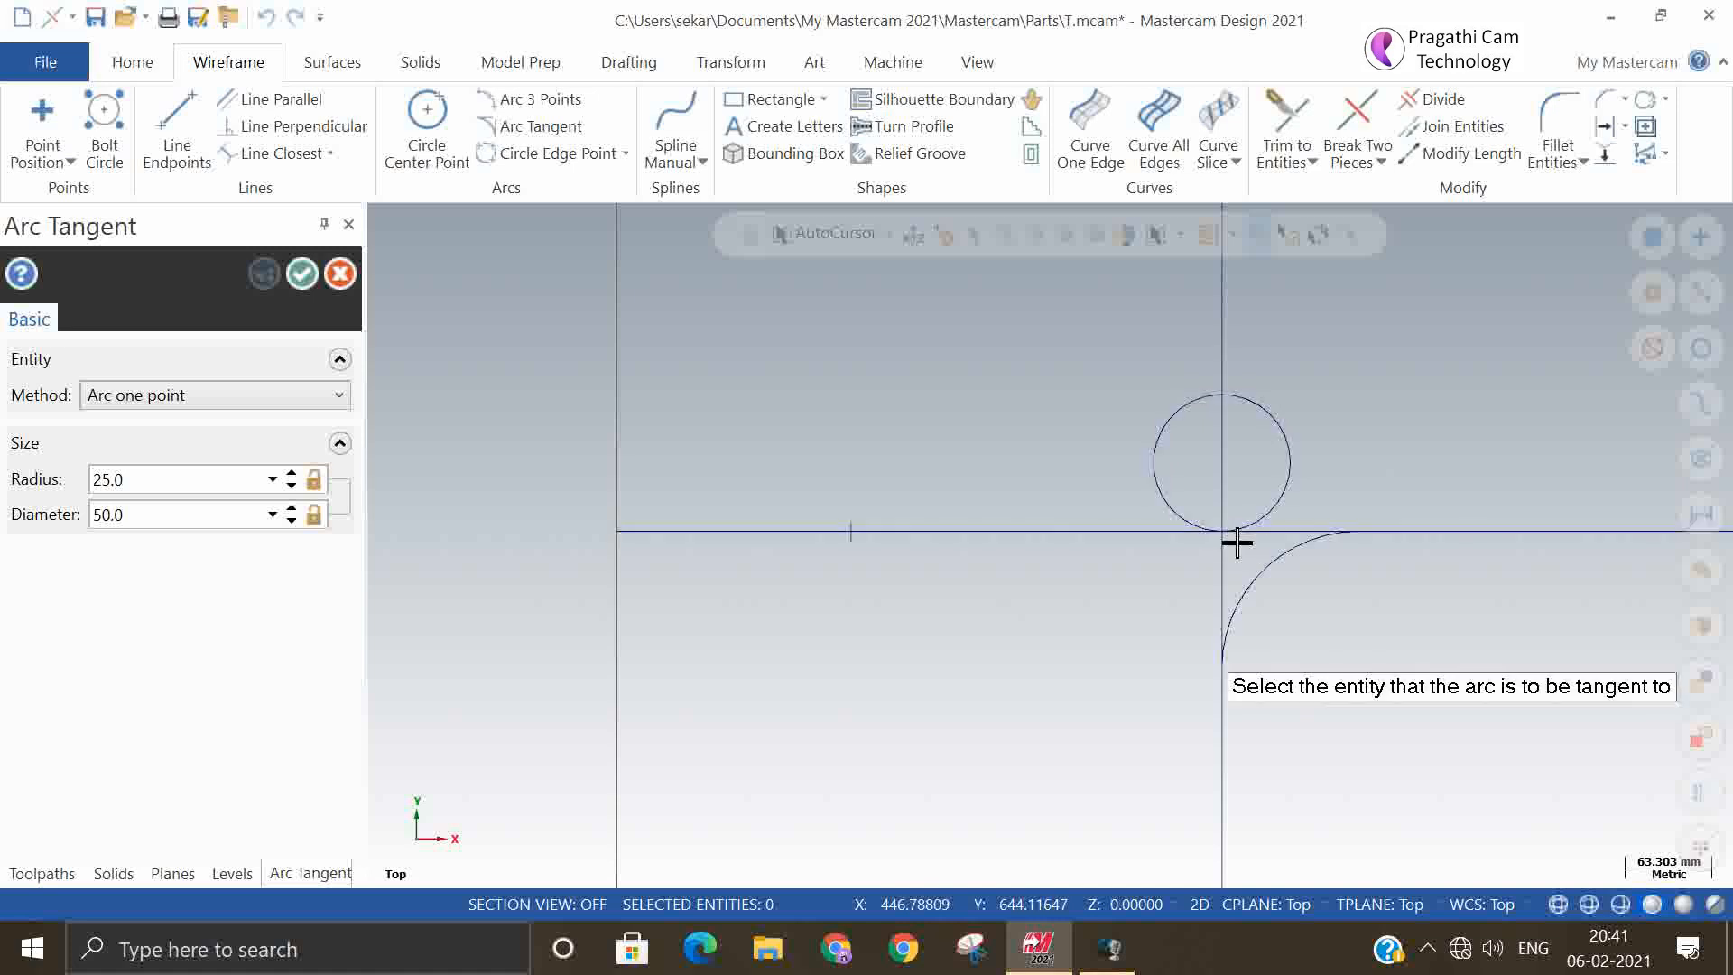
pyautogui.click(303, 274)
# Select all the wireframe lines, arcs, circle and point in the graphics area and delete them
pyautogui.scroll(-2, 812, 433)
pyautogui.scroll(-2, 882, 731)
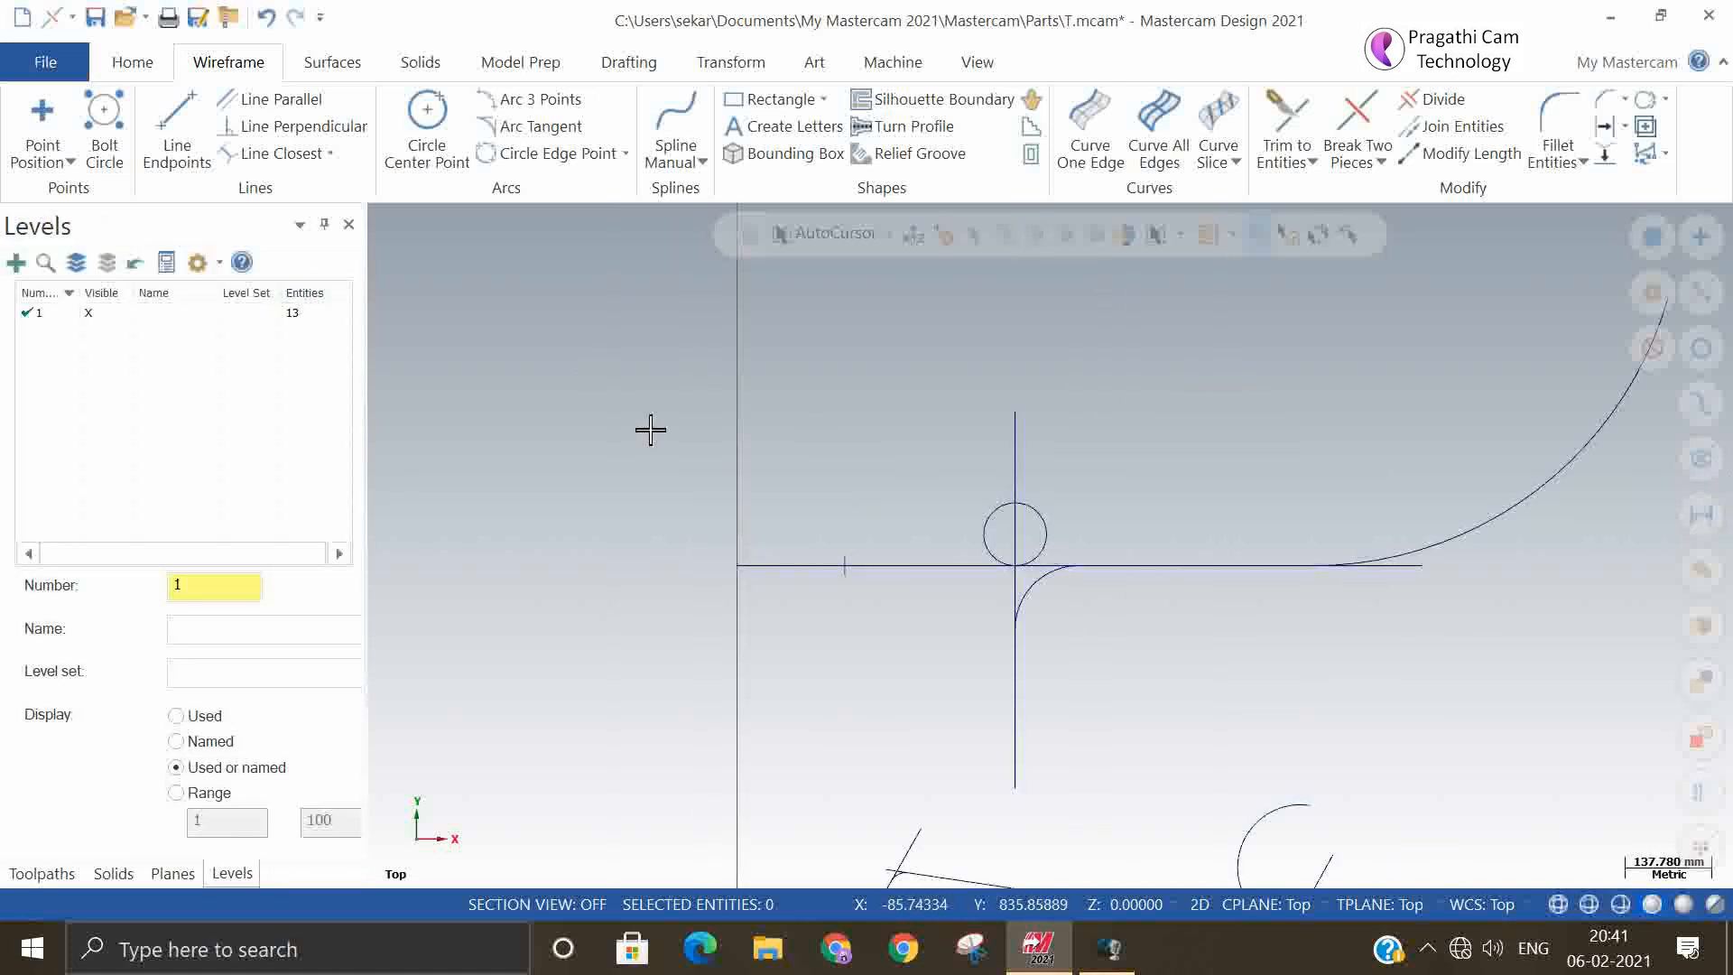
pyautogui.scroll(-3, 760, 416)
pyautogui.moveTo(644, 310); pyautogui.dragTo(1164, 744)
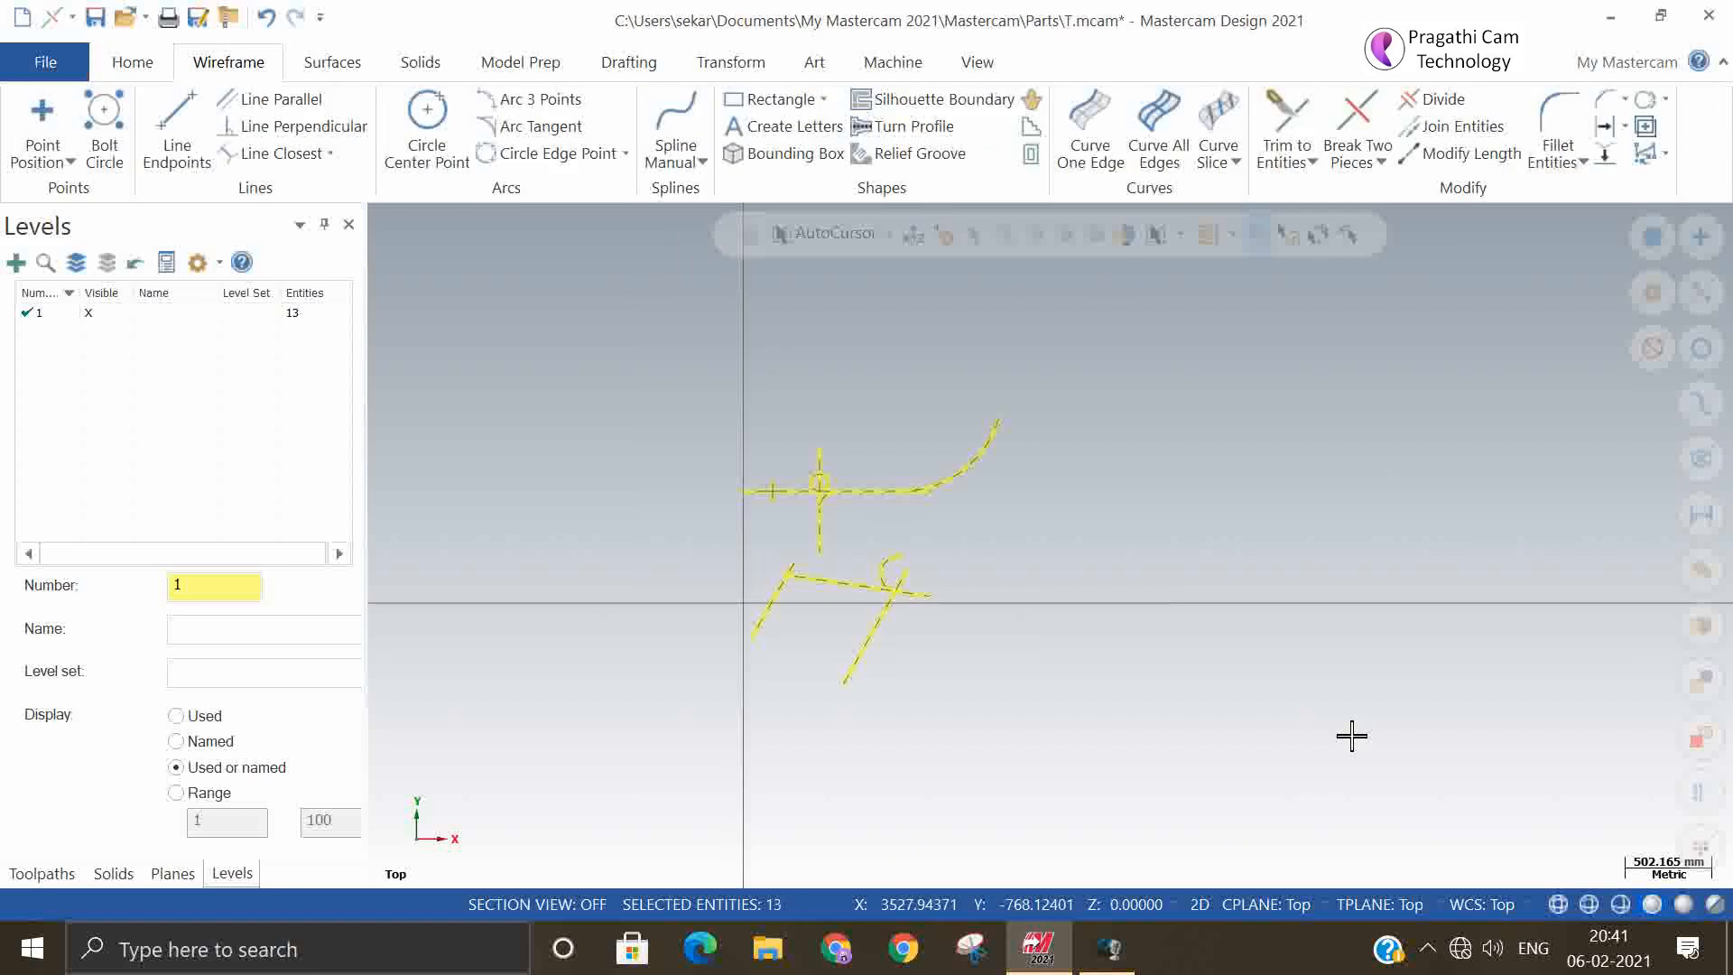
pyautogui.press('Delete')
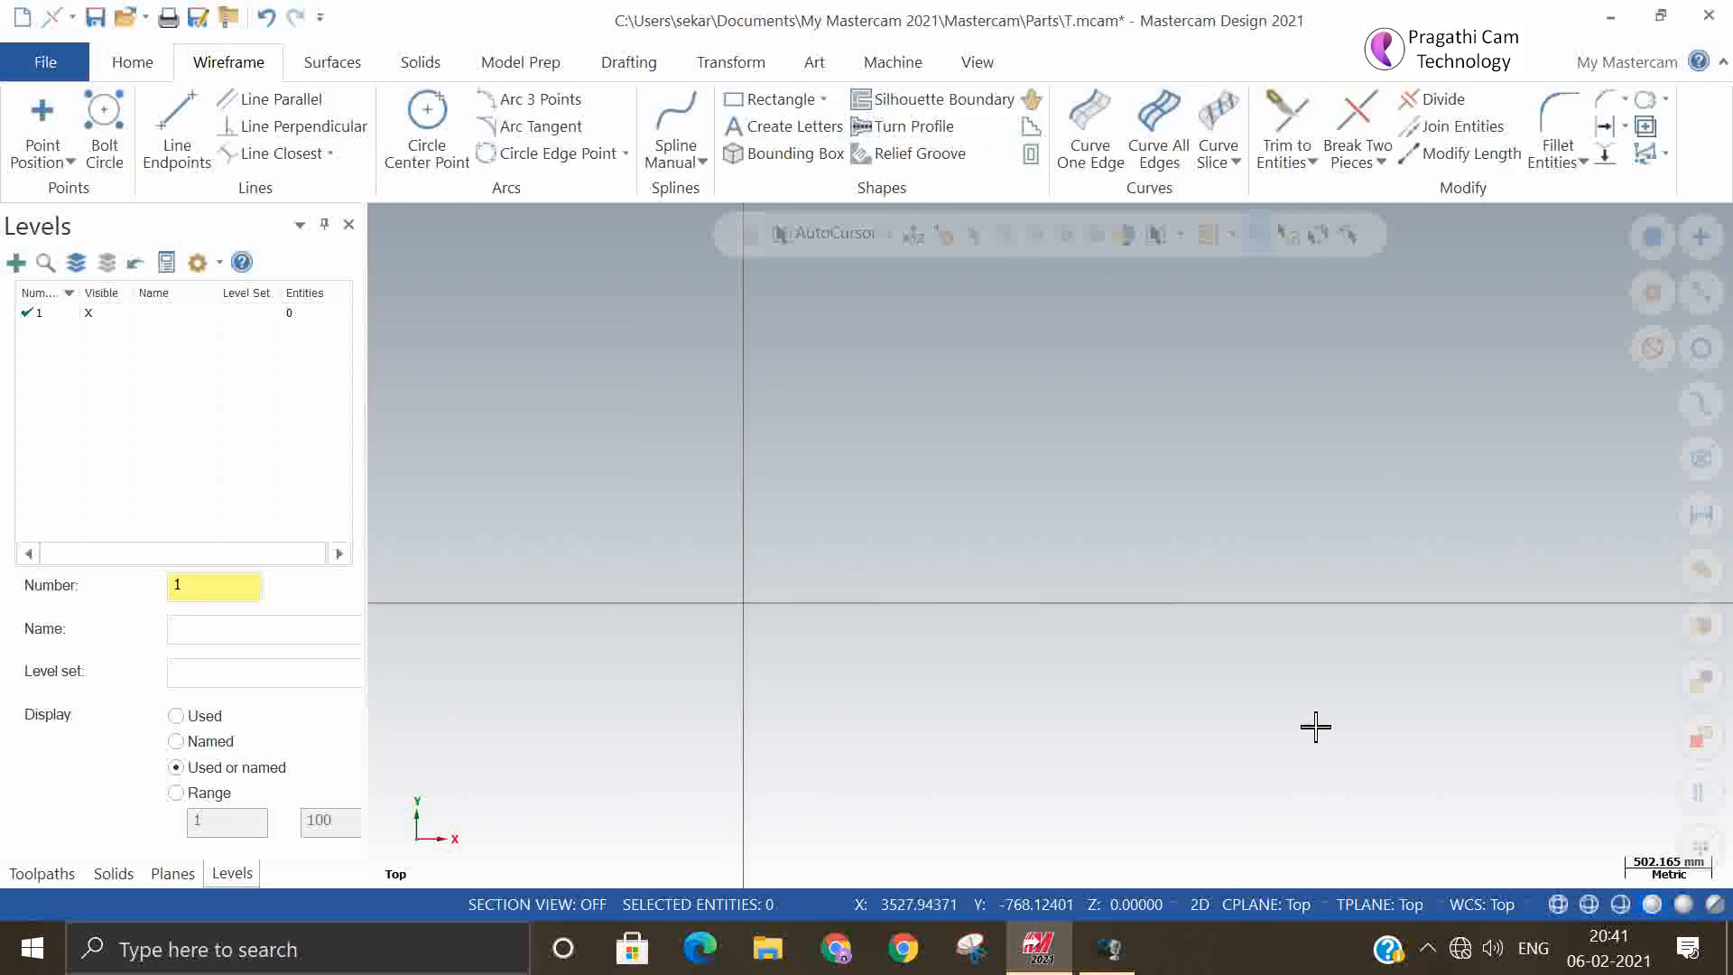
pyautogui.click(555, 127)
pyautogui.click(256, 394)
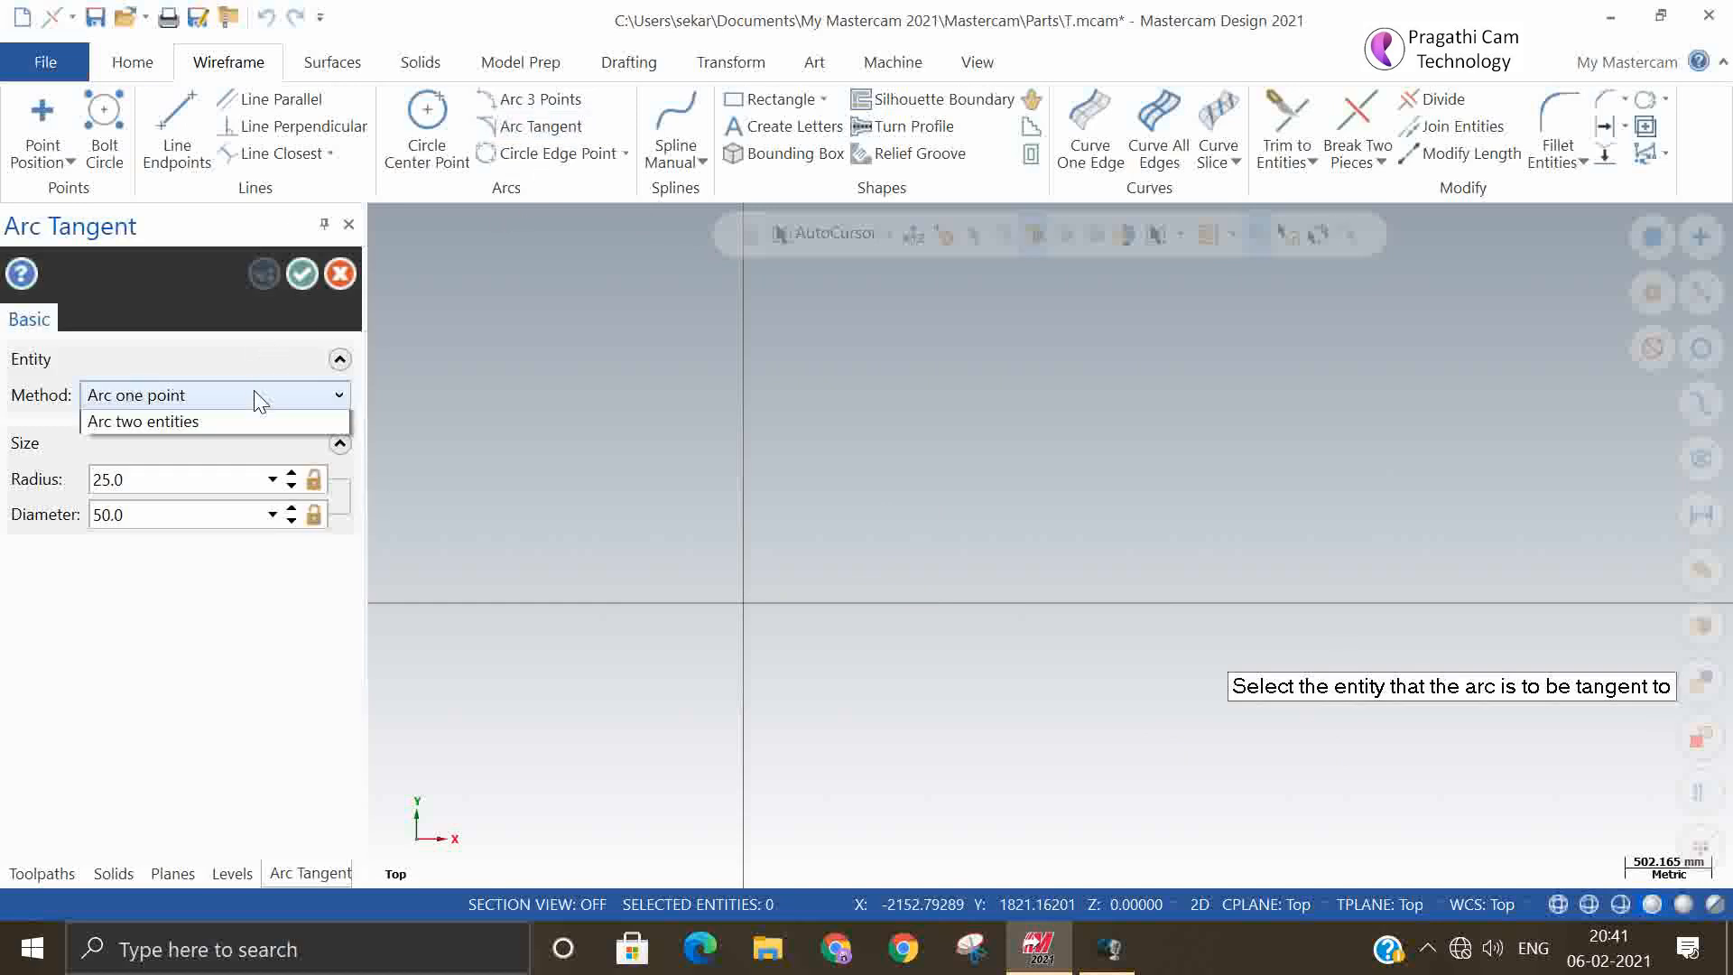
pyautogui.click(185, 460)
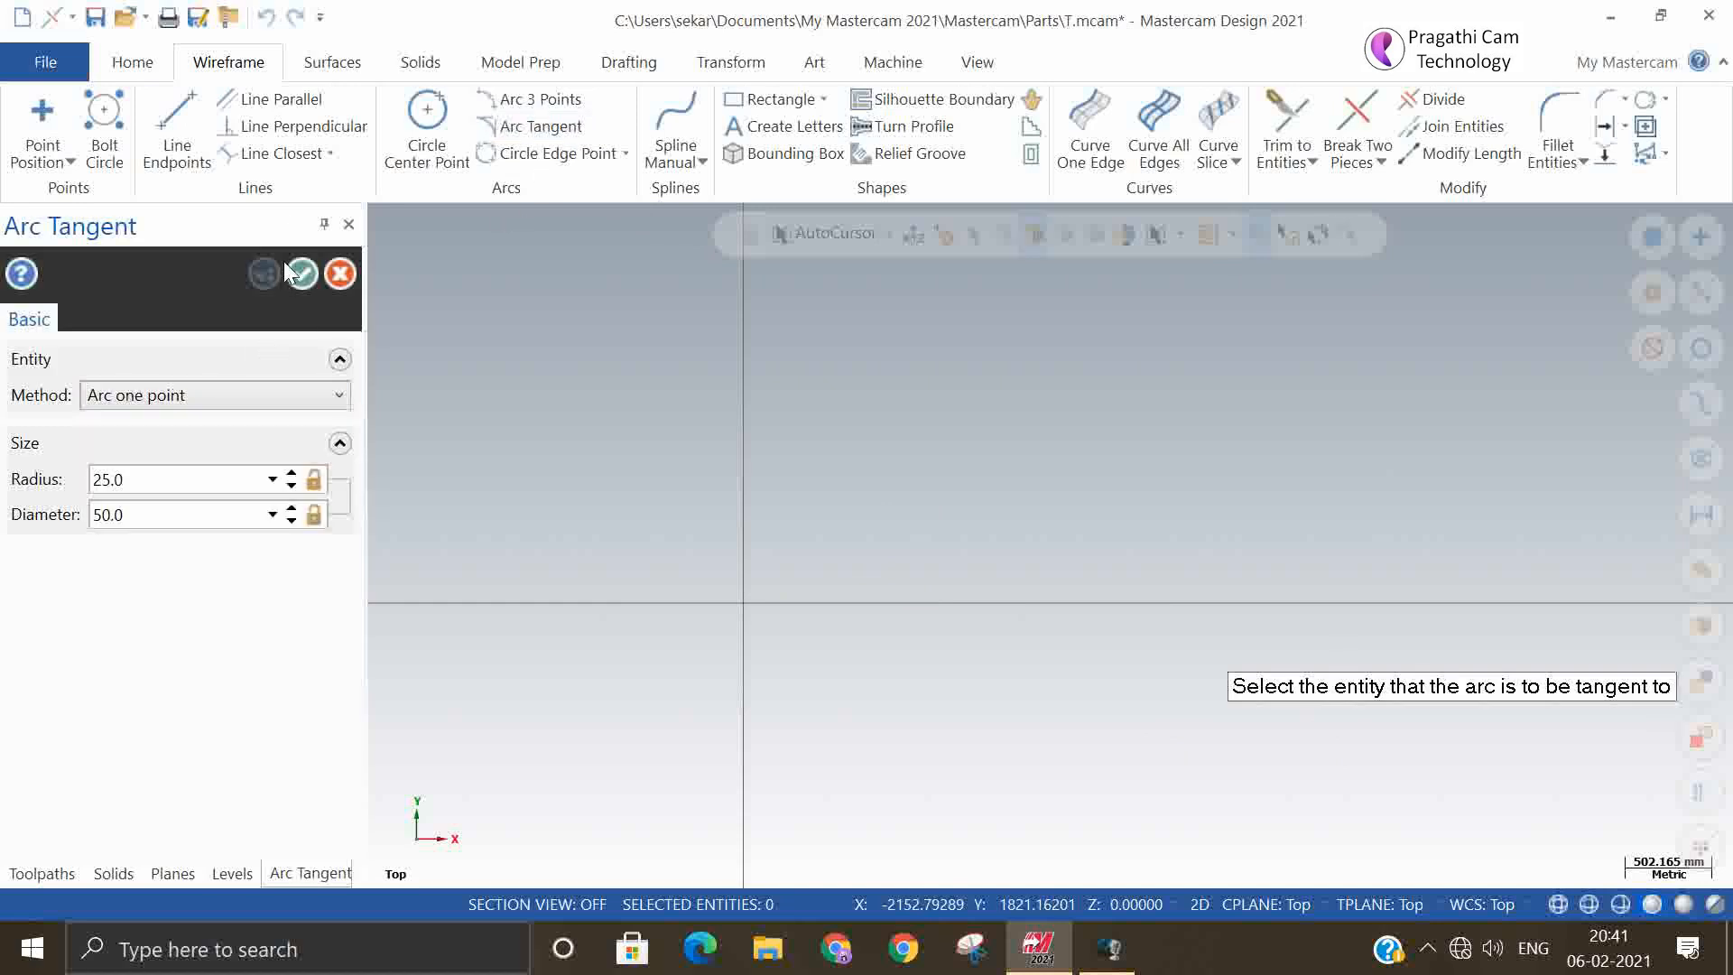
pyautogui.click(340, 276)
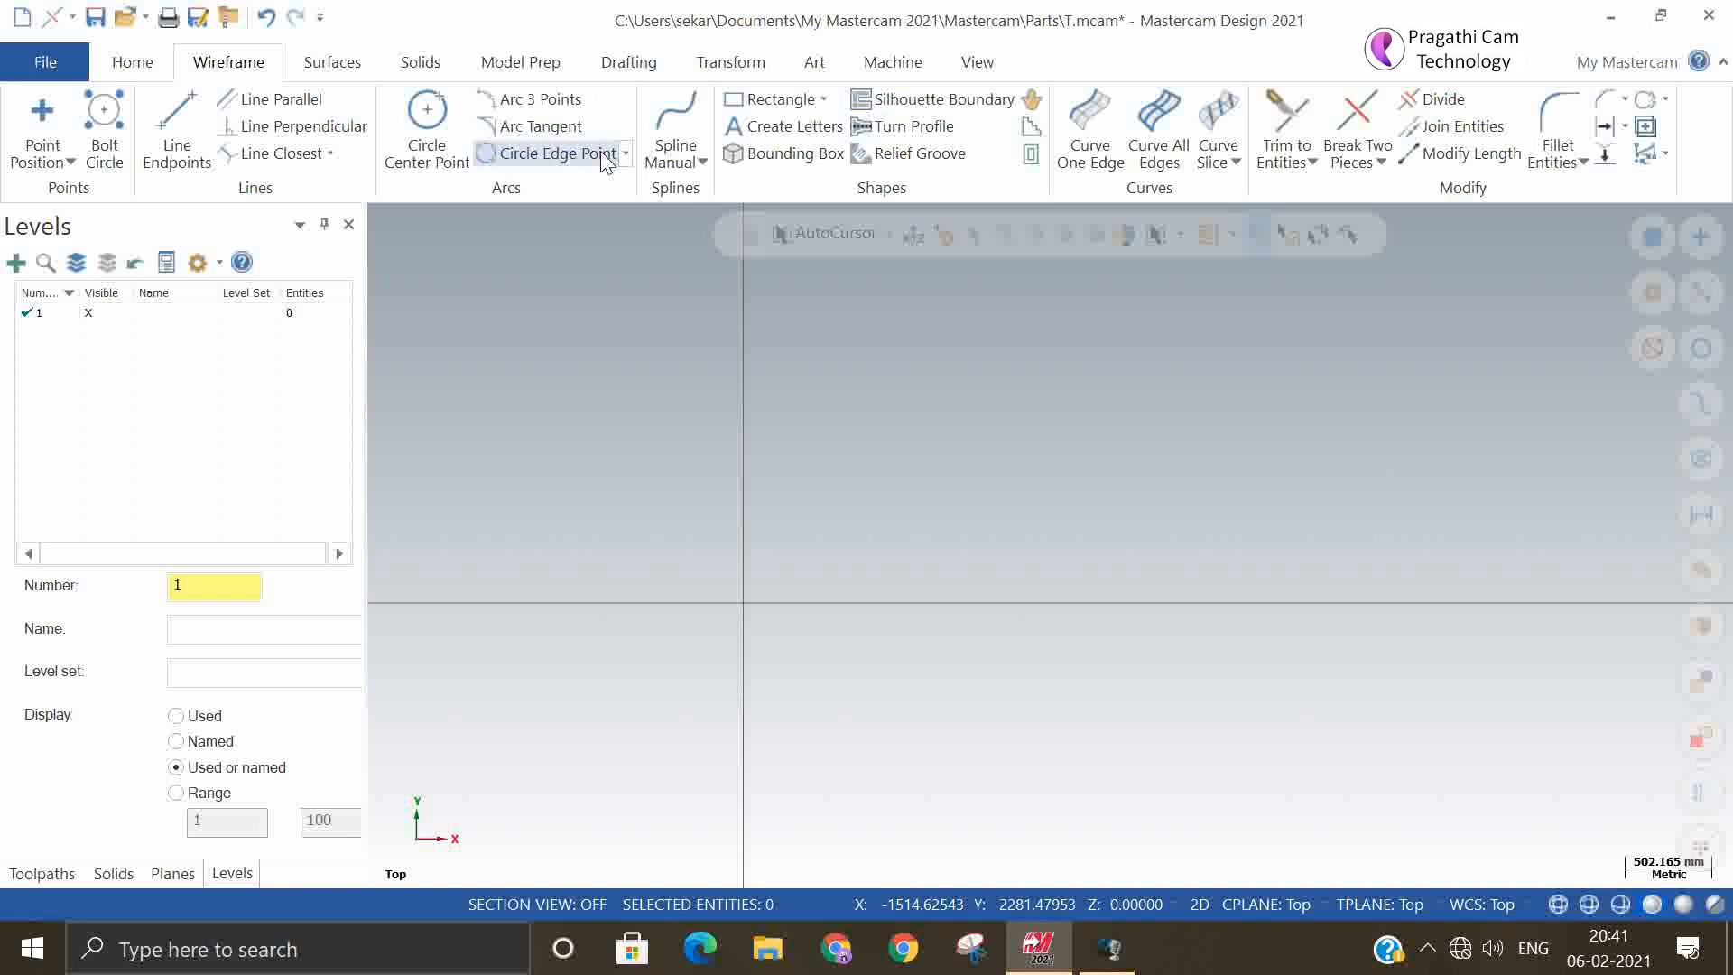
pyautogui.click(600, 152)
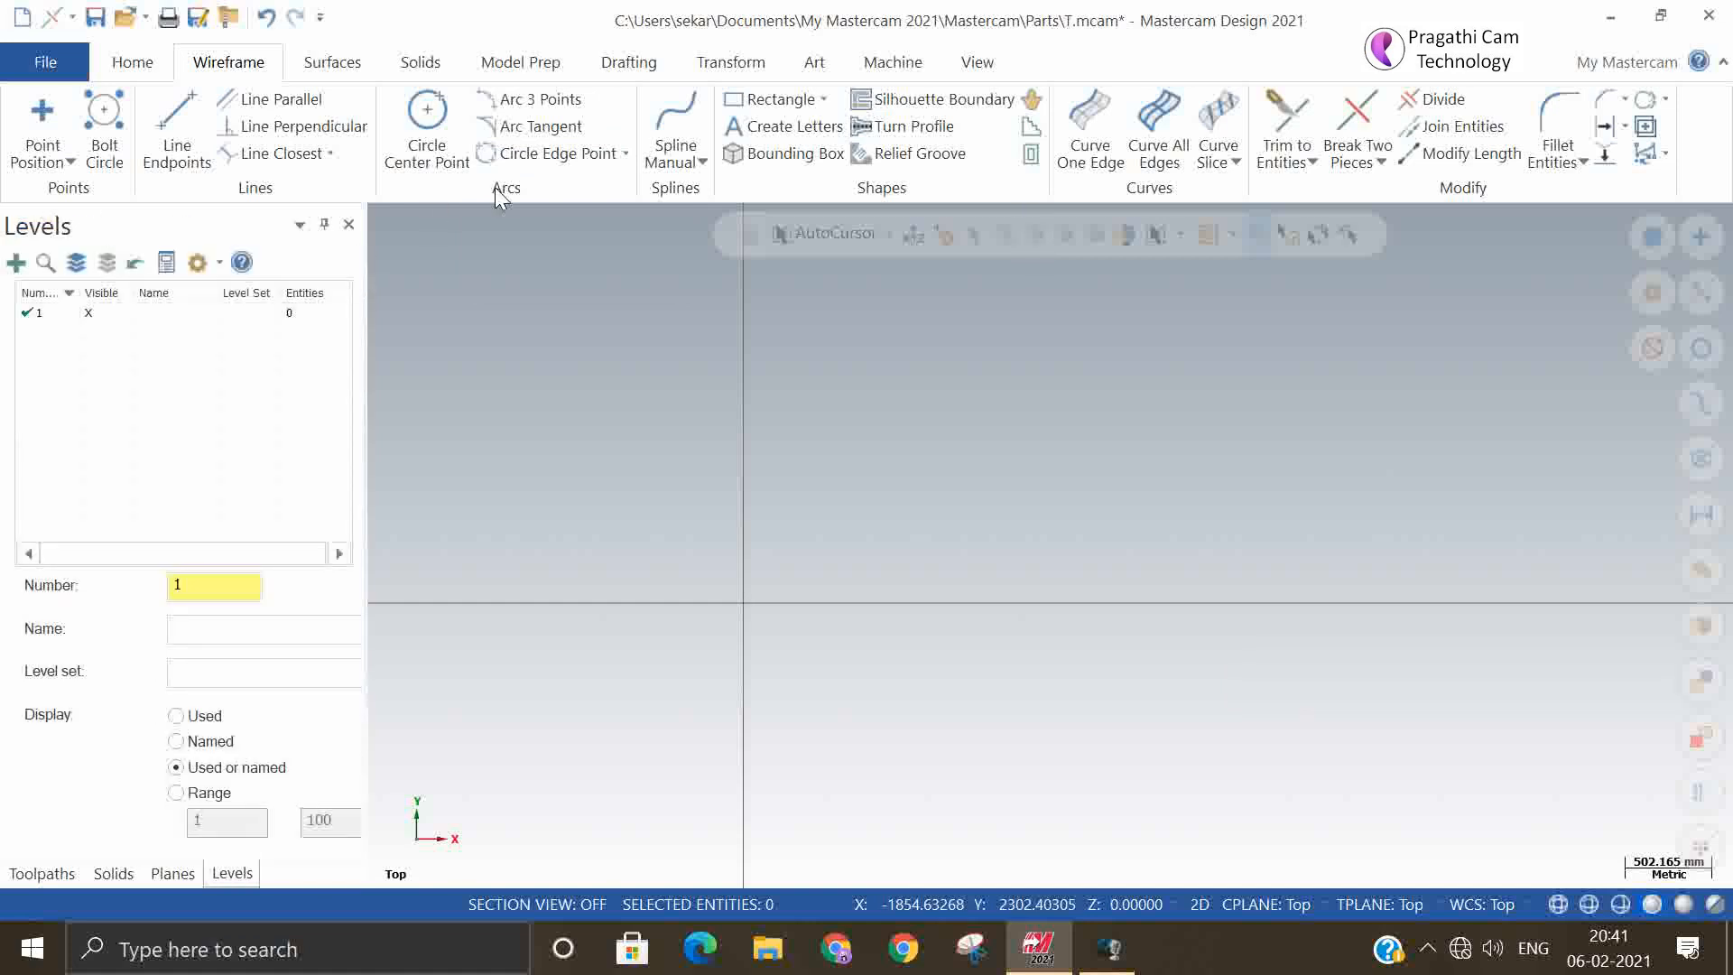
# Draw three freeform lines: a steep one about 2035 mm long, a slightly sloping one across its upper end, and a vertical one about 1873 mm long crossing it
pyautogui.click(177, 135)
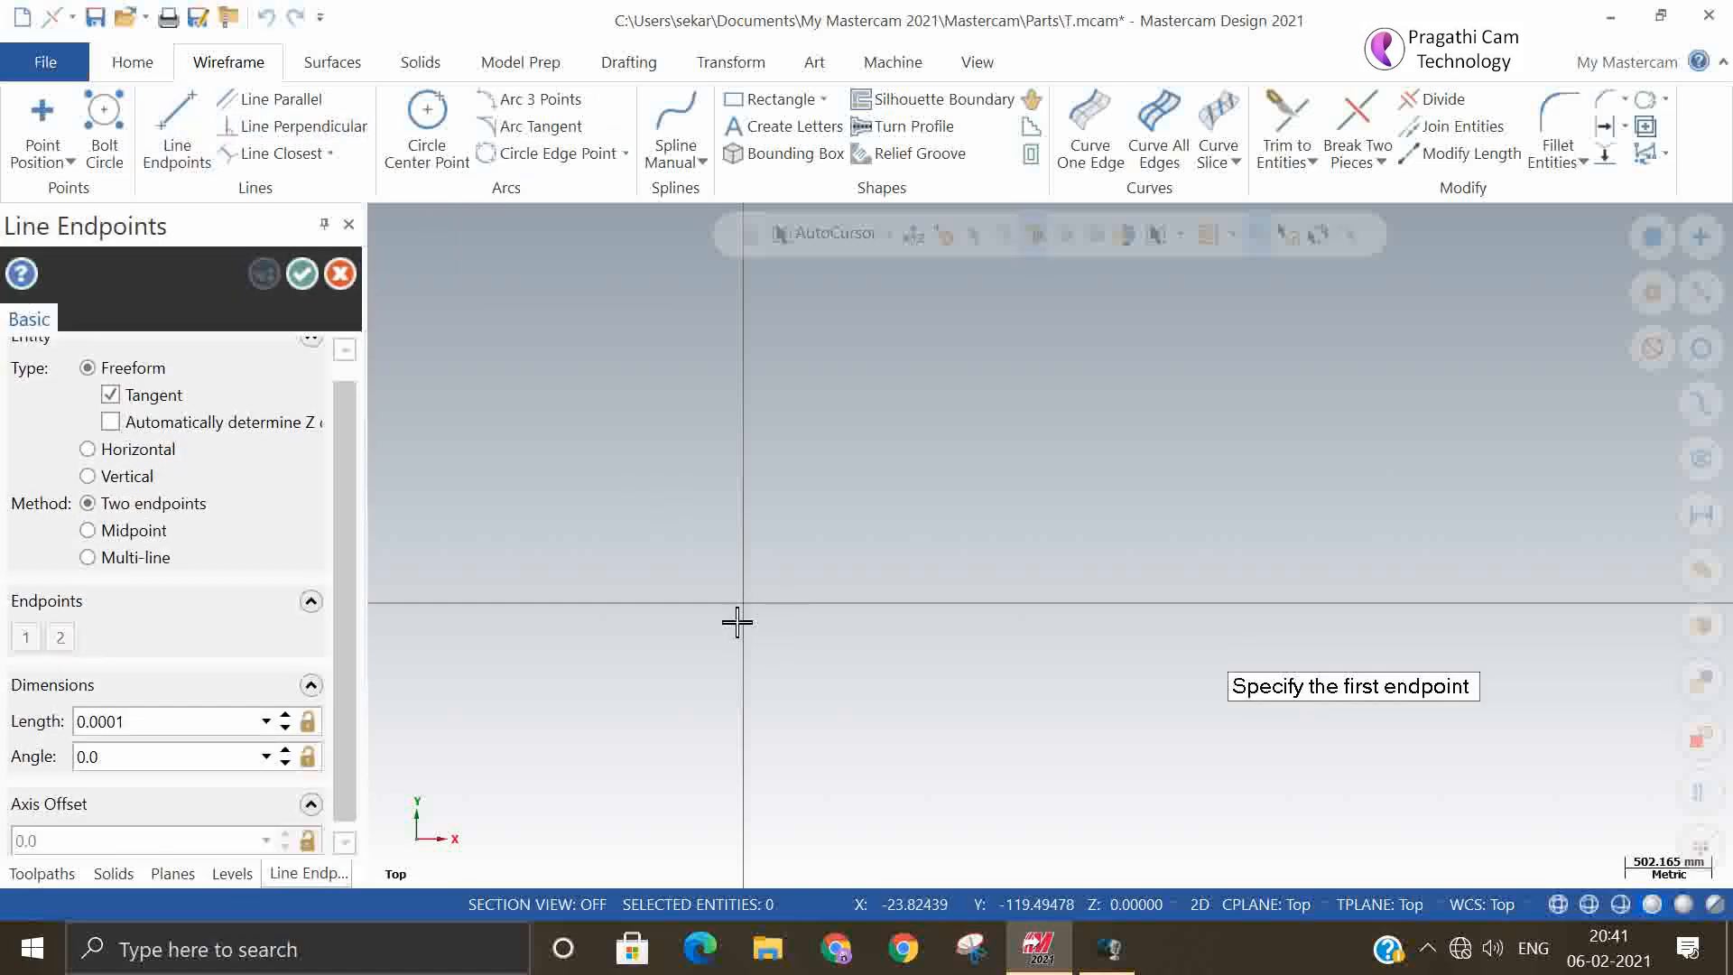
pyautogui.click(851, 376)
pyautogui.click(774, 716)
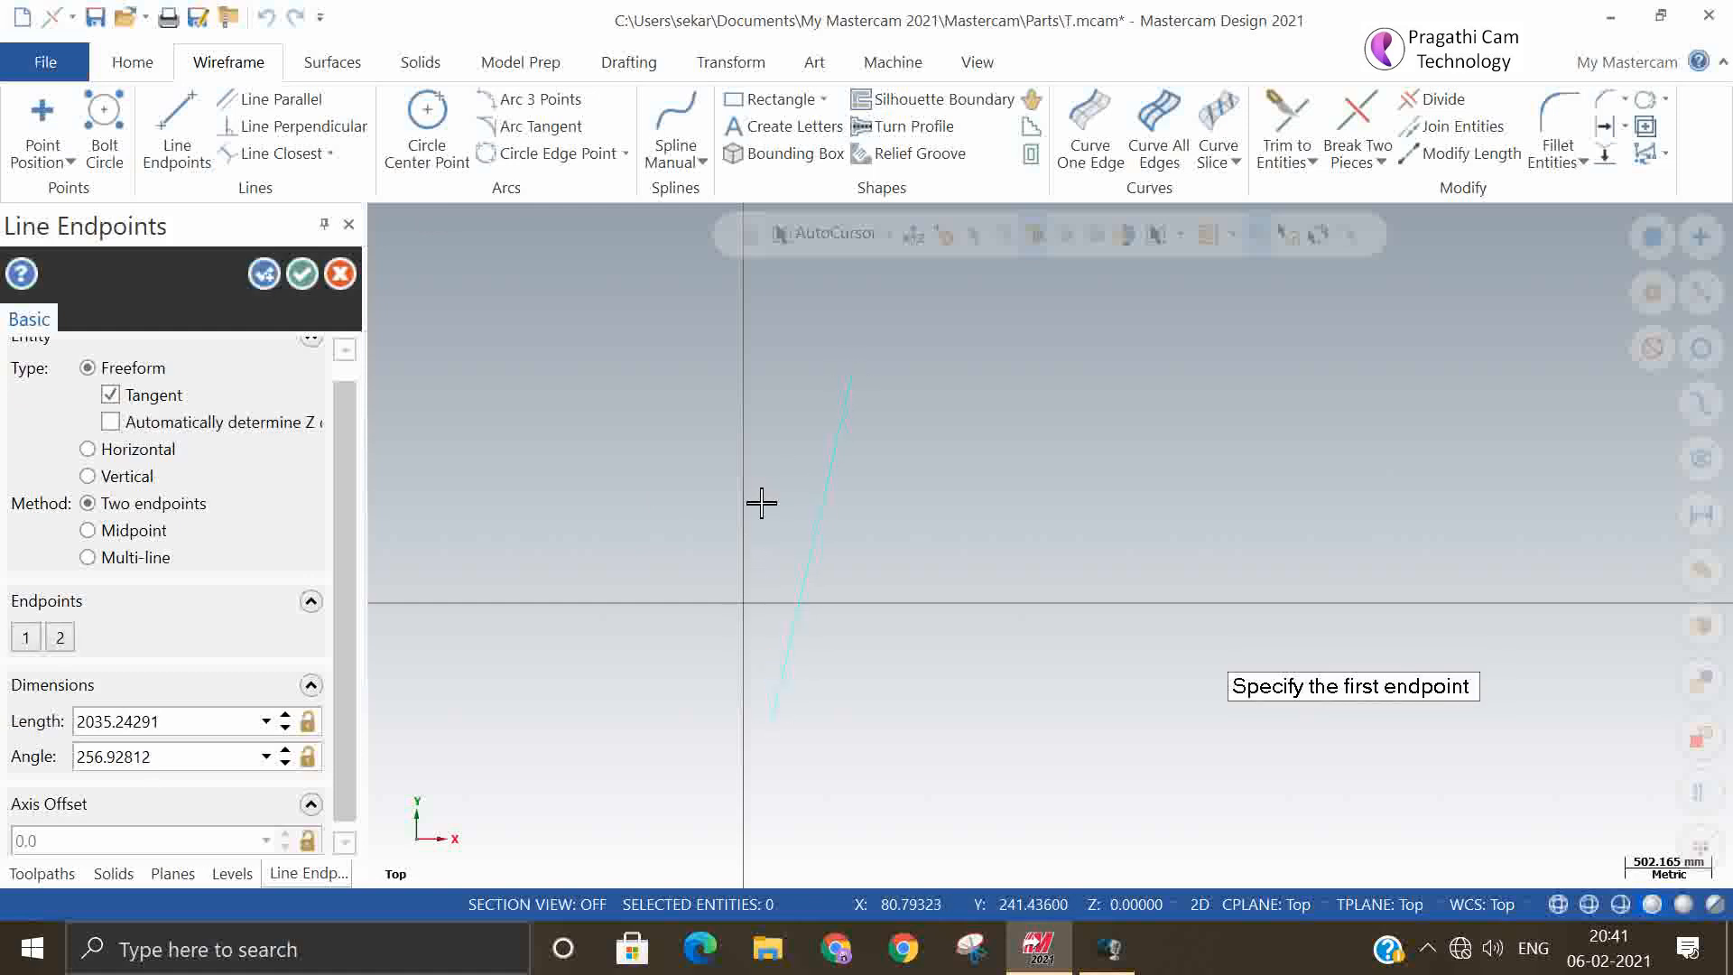
pyautogui.click(787, 420)
pyautogui.click(1293, 454)
pyautogui.click(1125, 378)
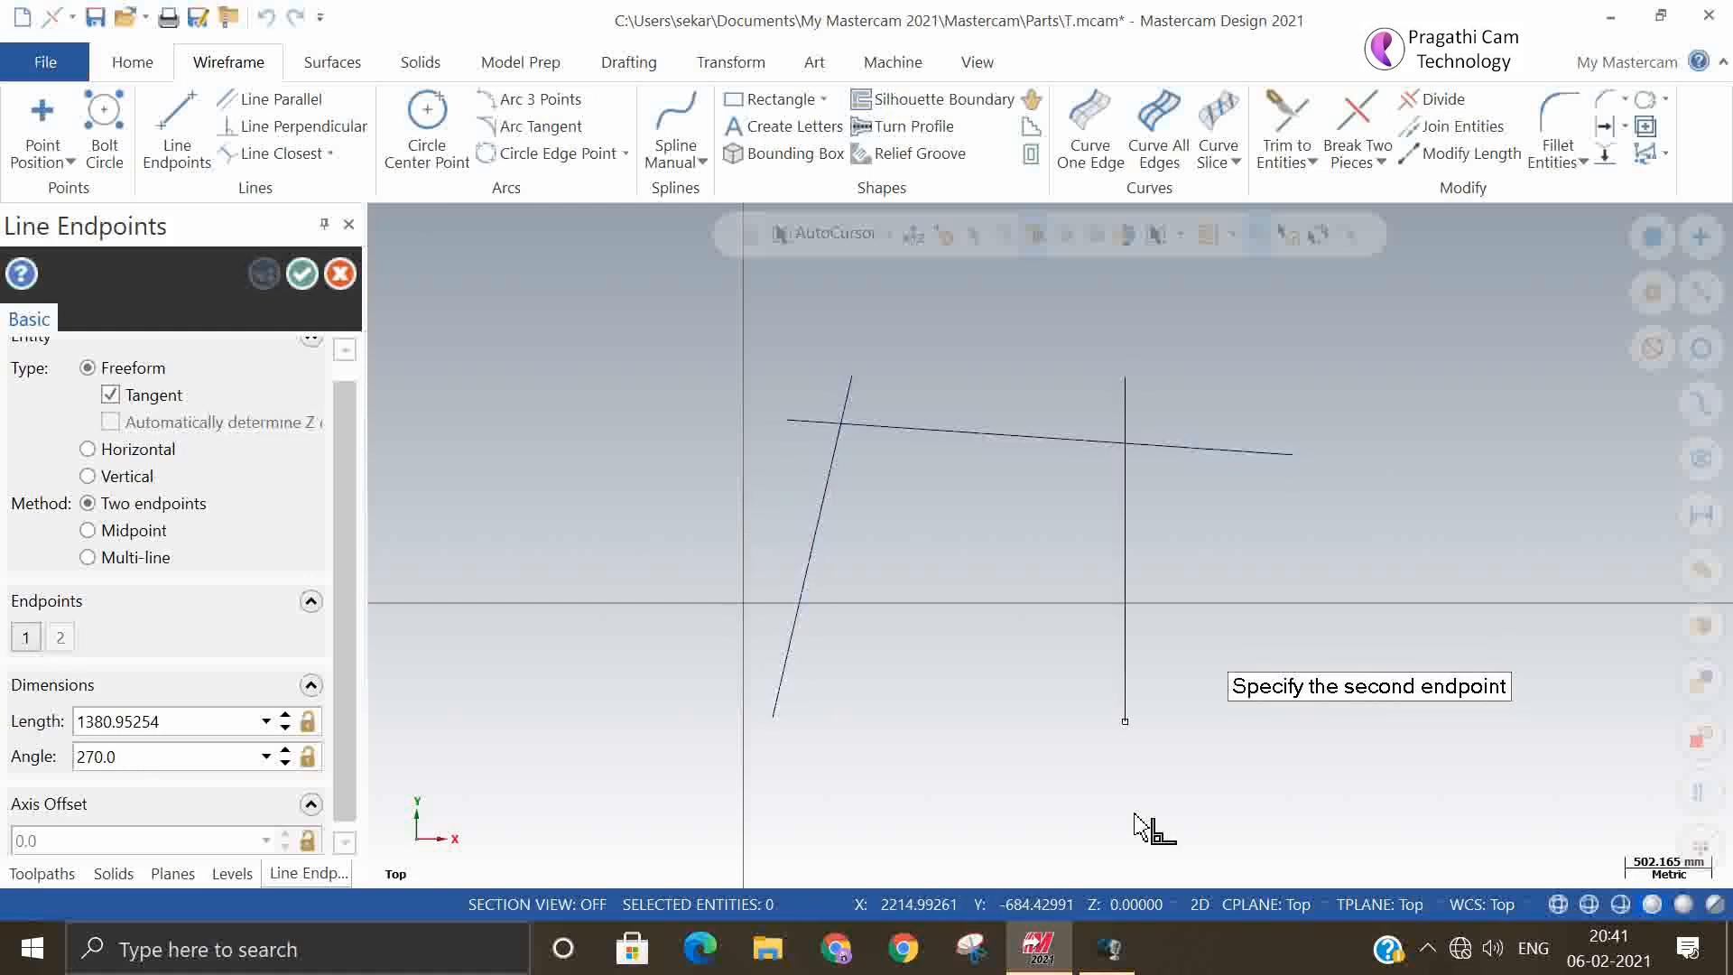
pyautogui.click(1125, 694)
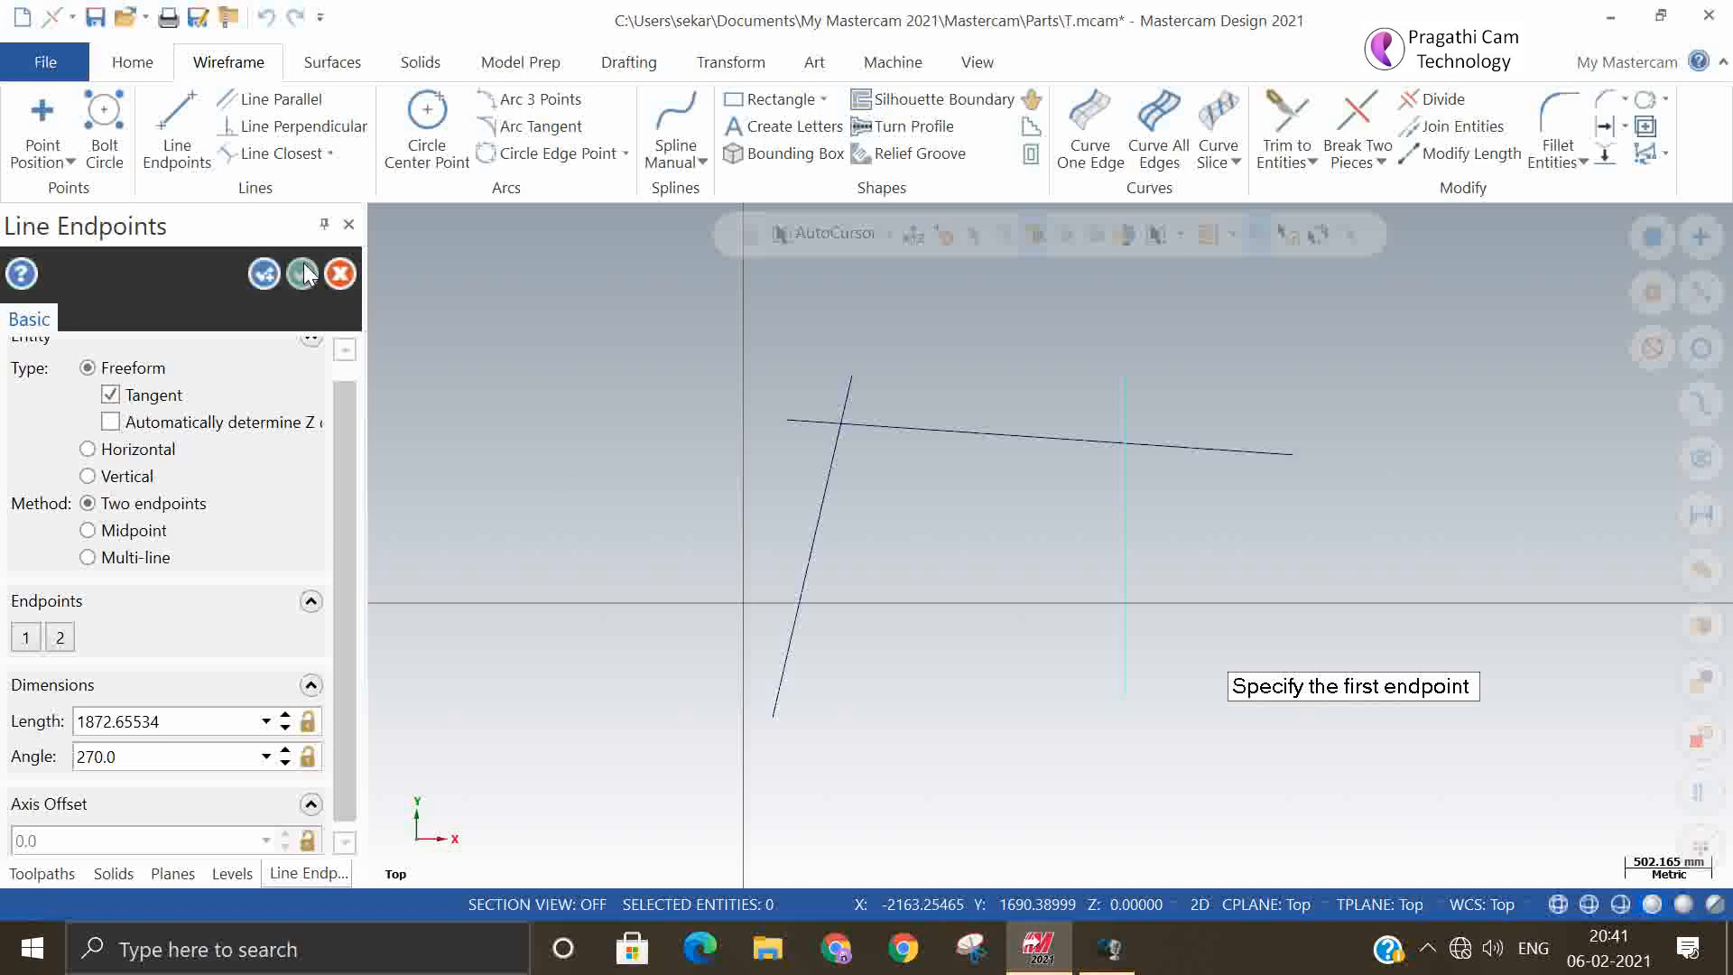
pyautogui.click(303, 273)
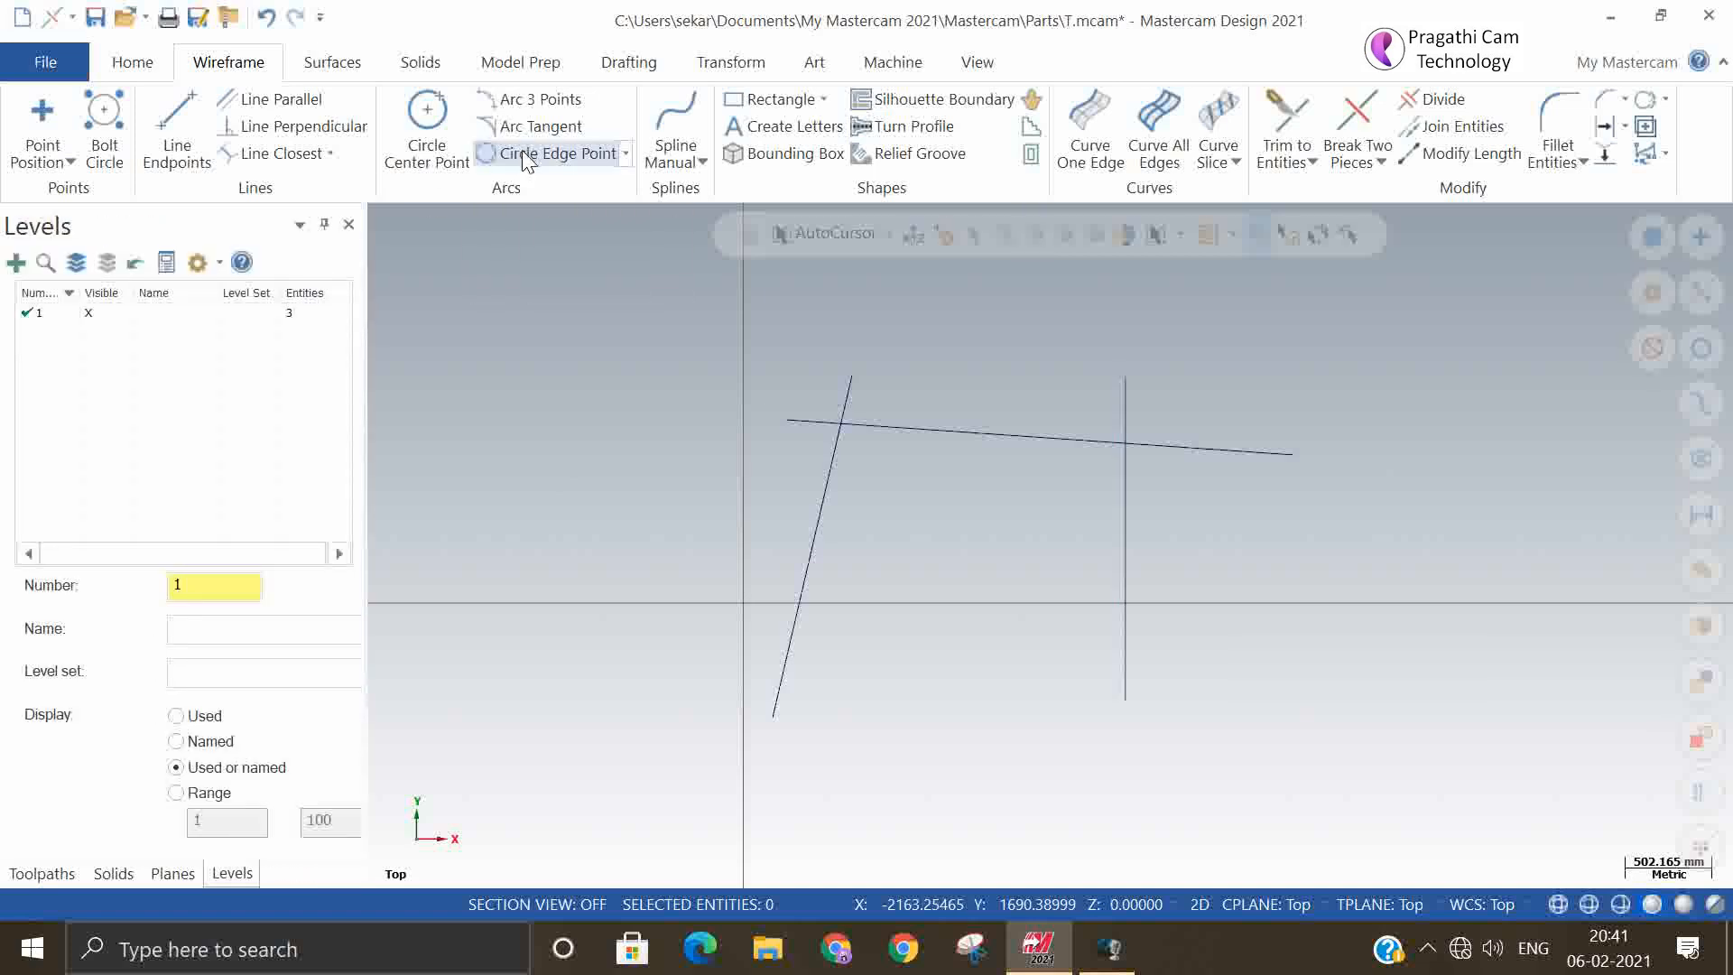
# Create a 2 Points edge circle from the sloping line's left end to the steep line's upper end, radius about 230 mm, and delete it
pyautogui.click(527, 155)
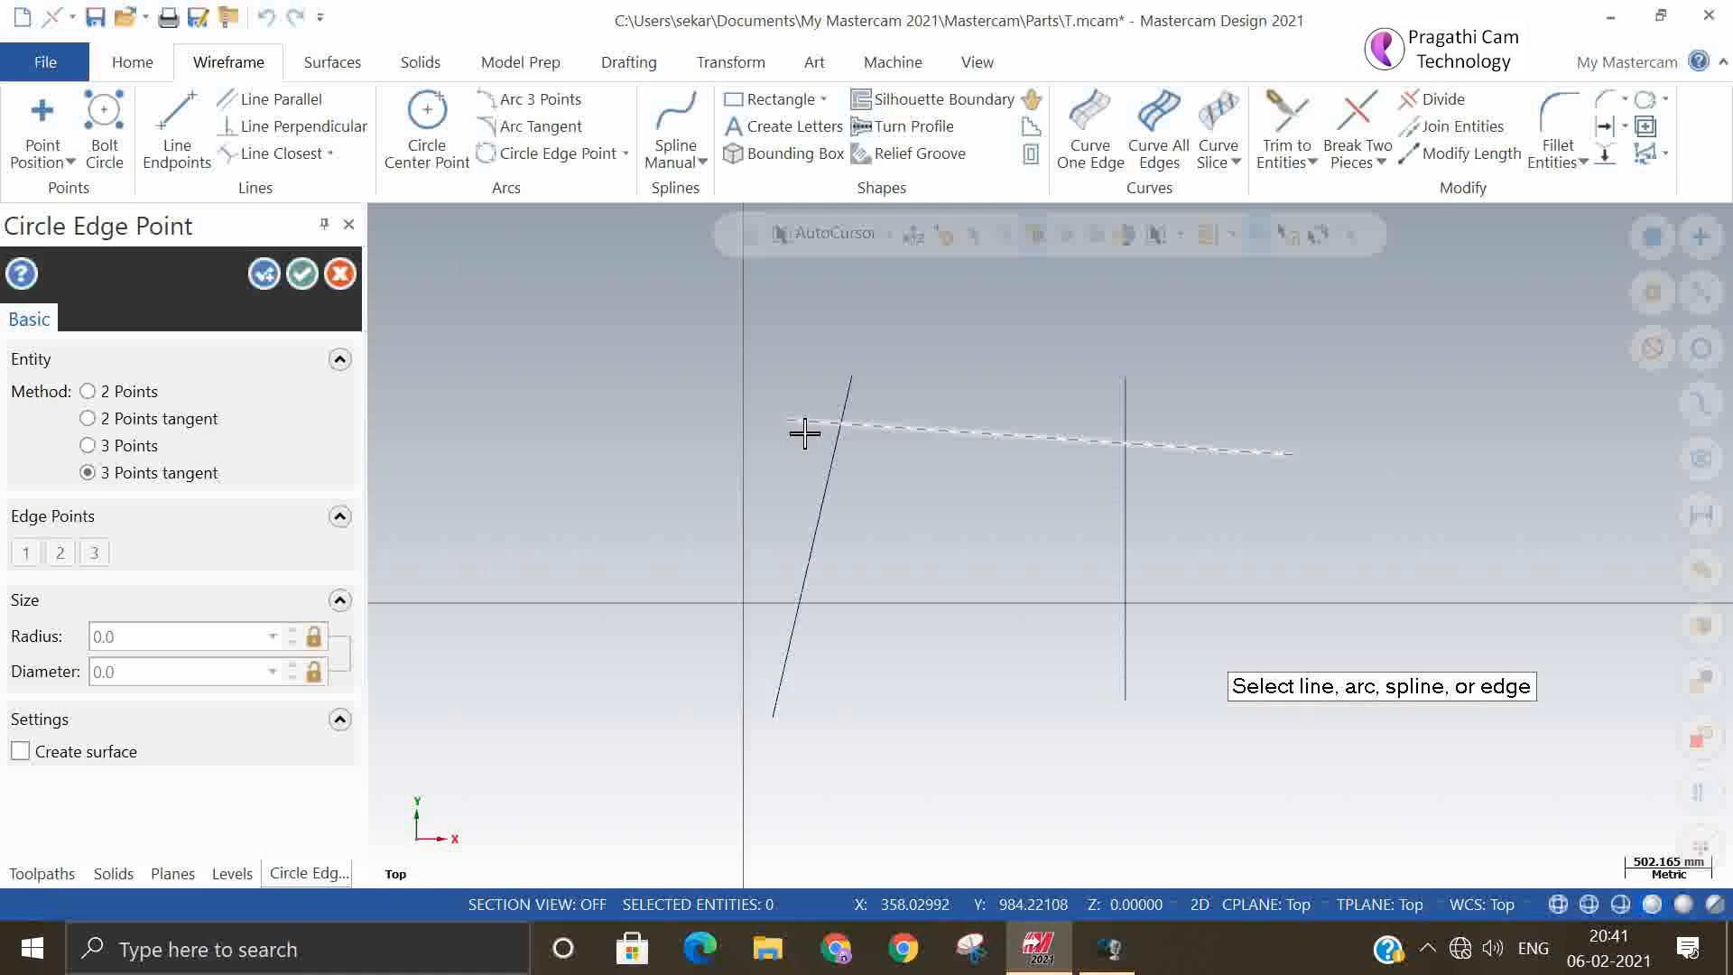
pyautogui.click(87, 390)
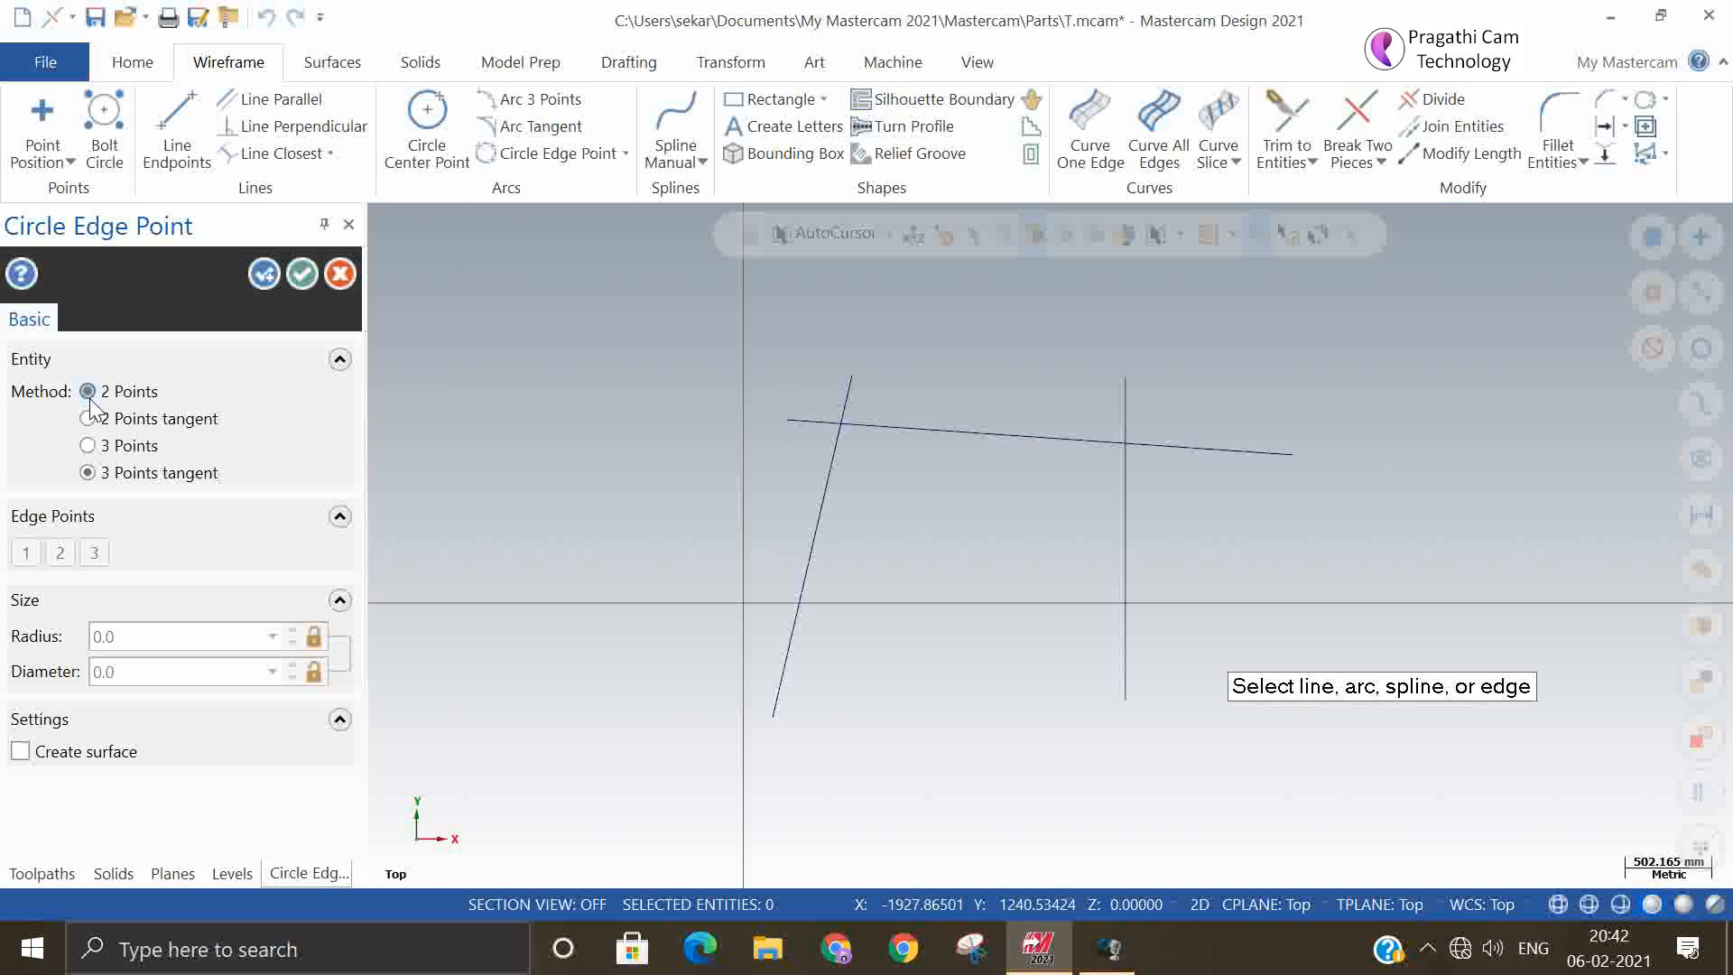
pyautogui.click(791, 426)
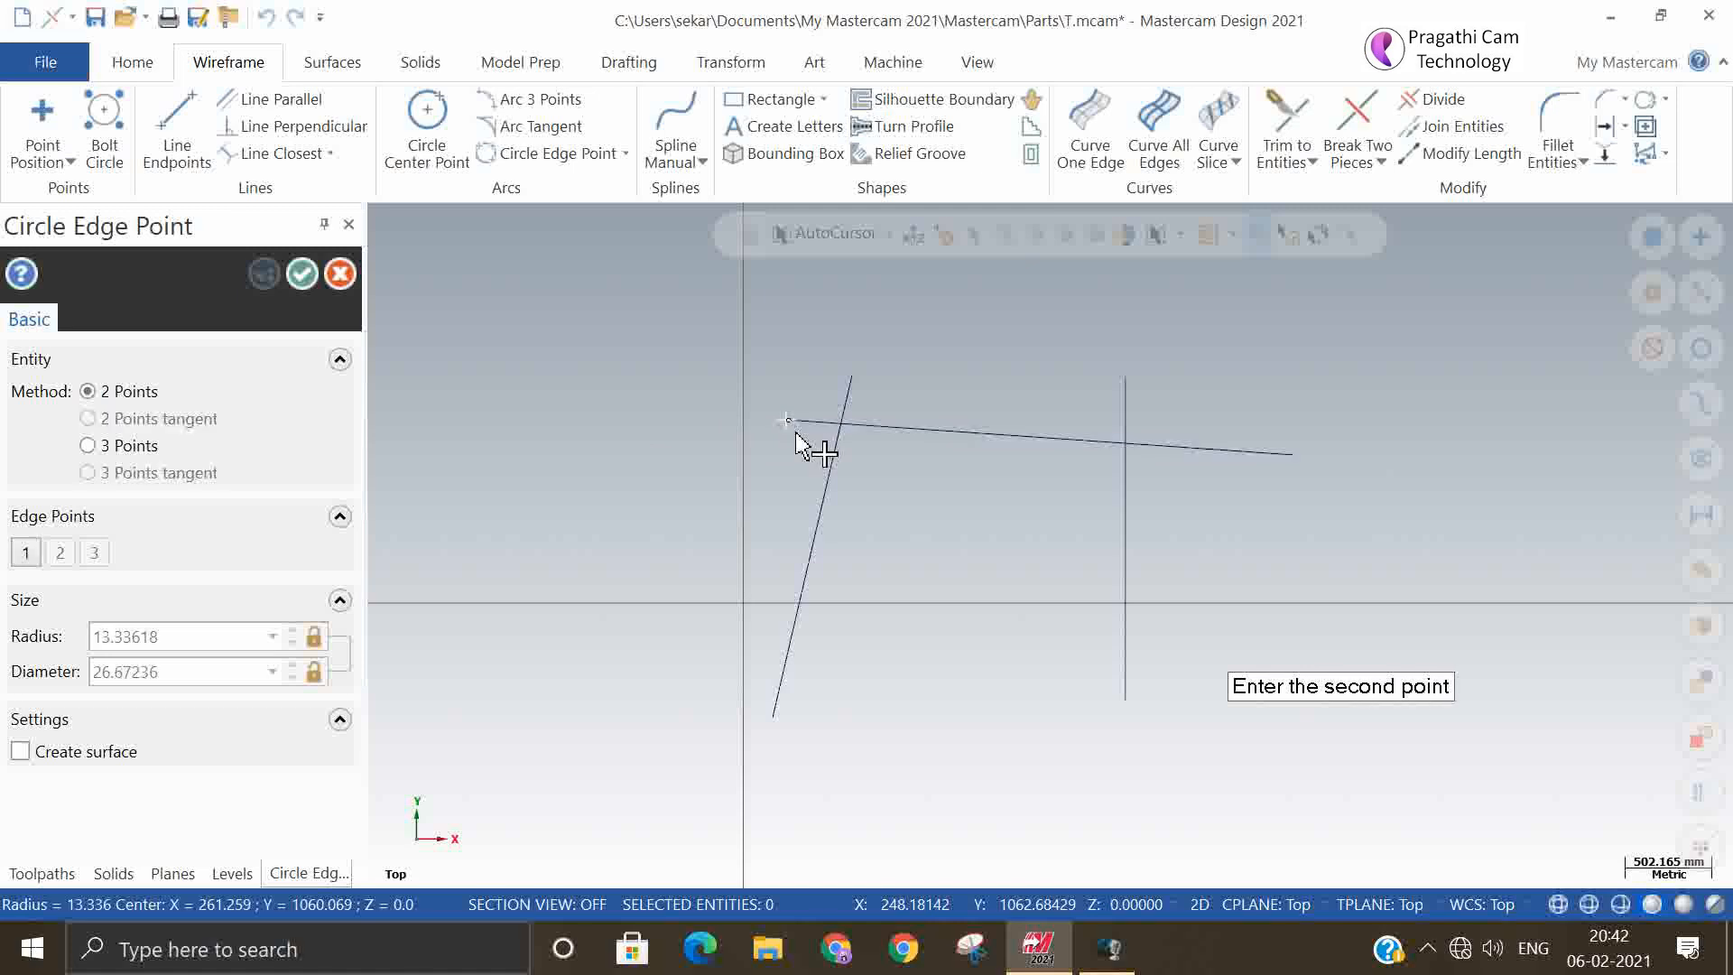
pyautogui.click(853, 377)
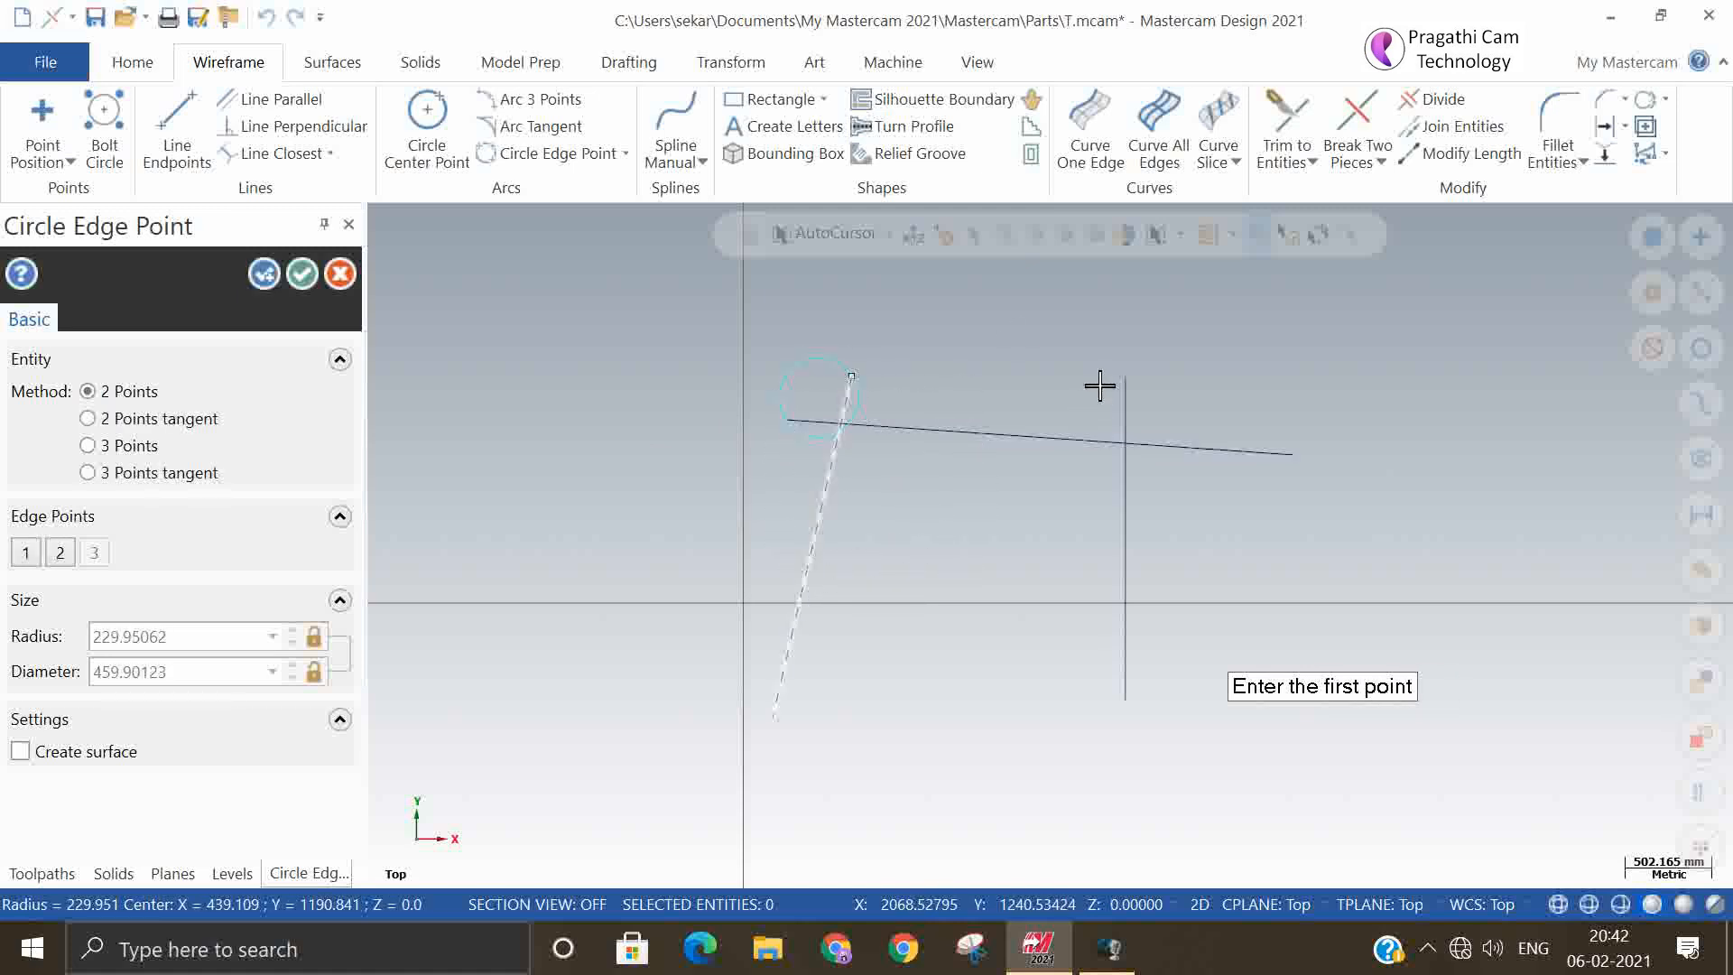
pyautogui.click(312, 278)
pyautogui.click(793, 369)
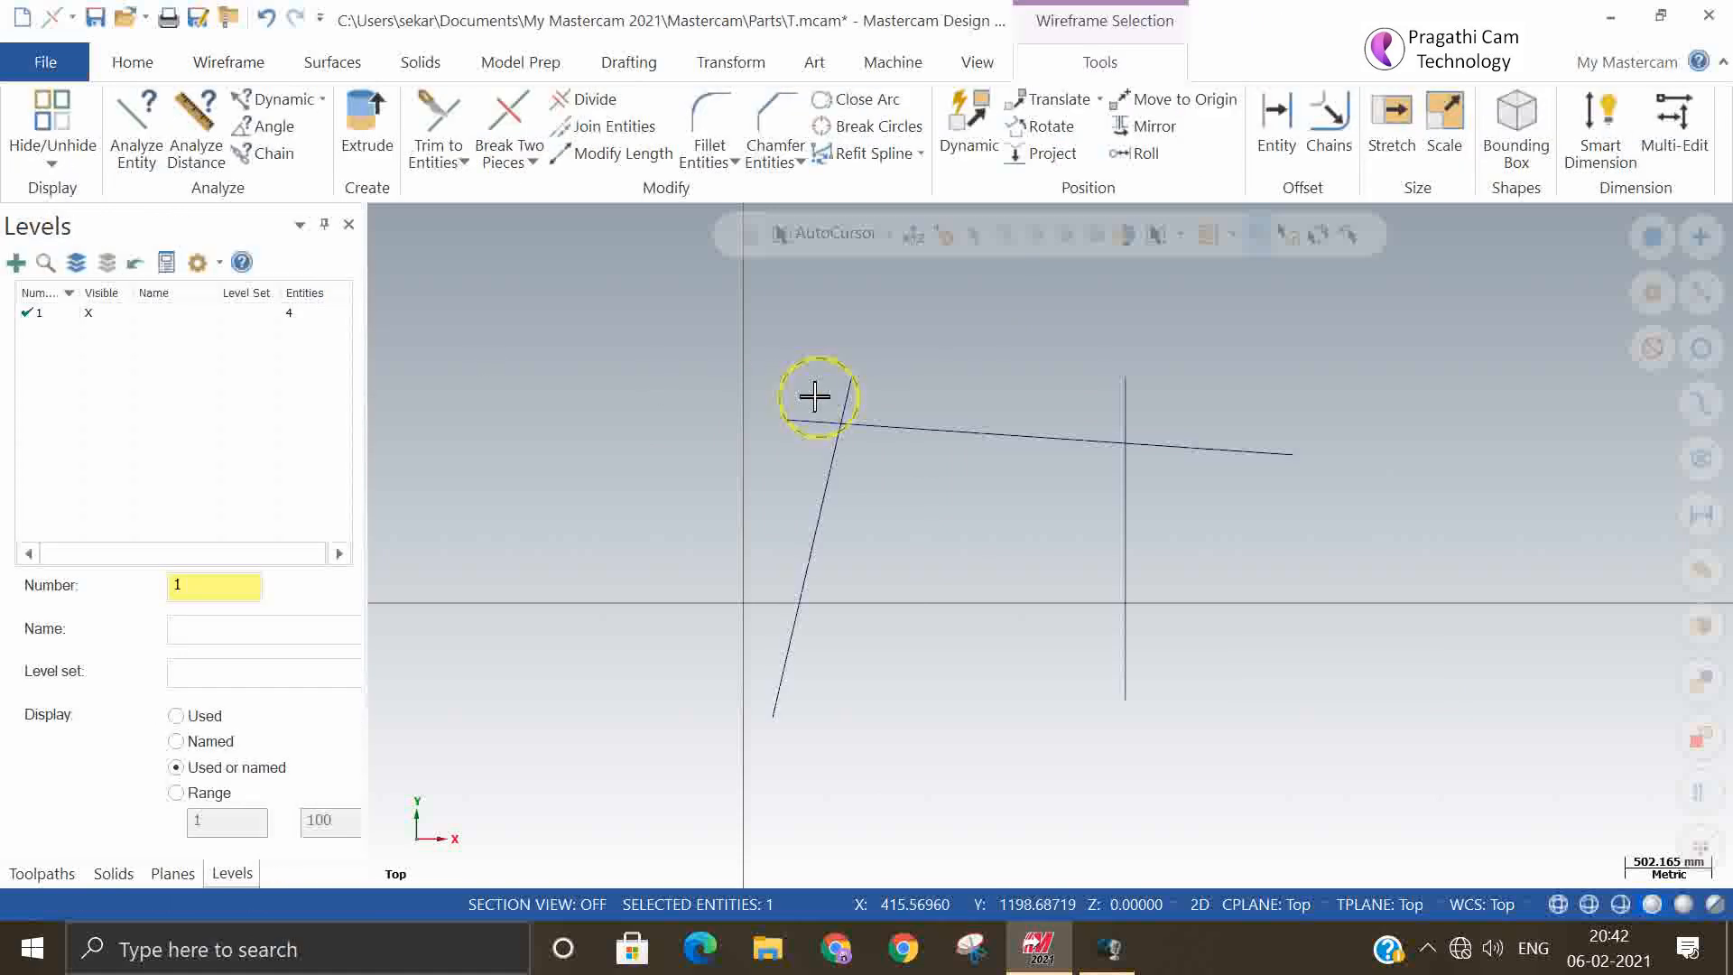
pyautogui.press('Delete')
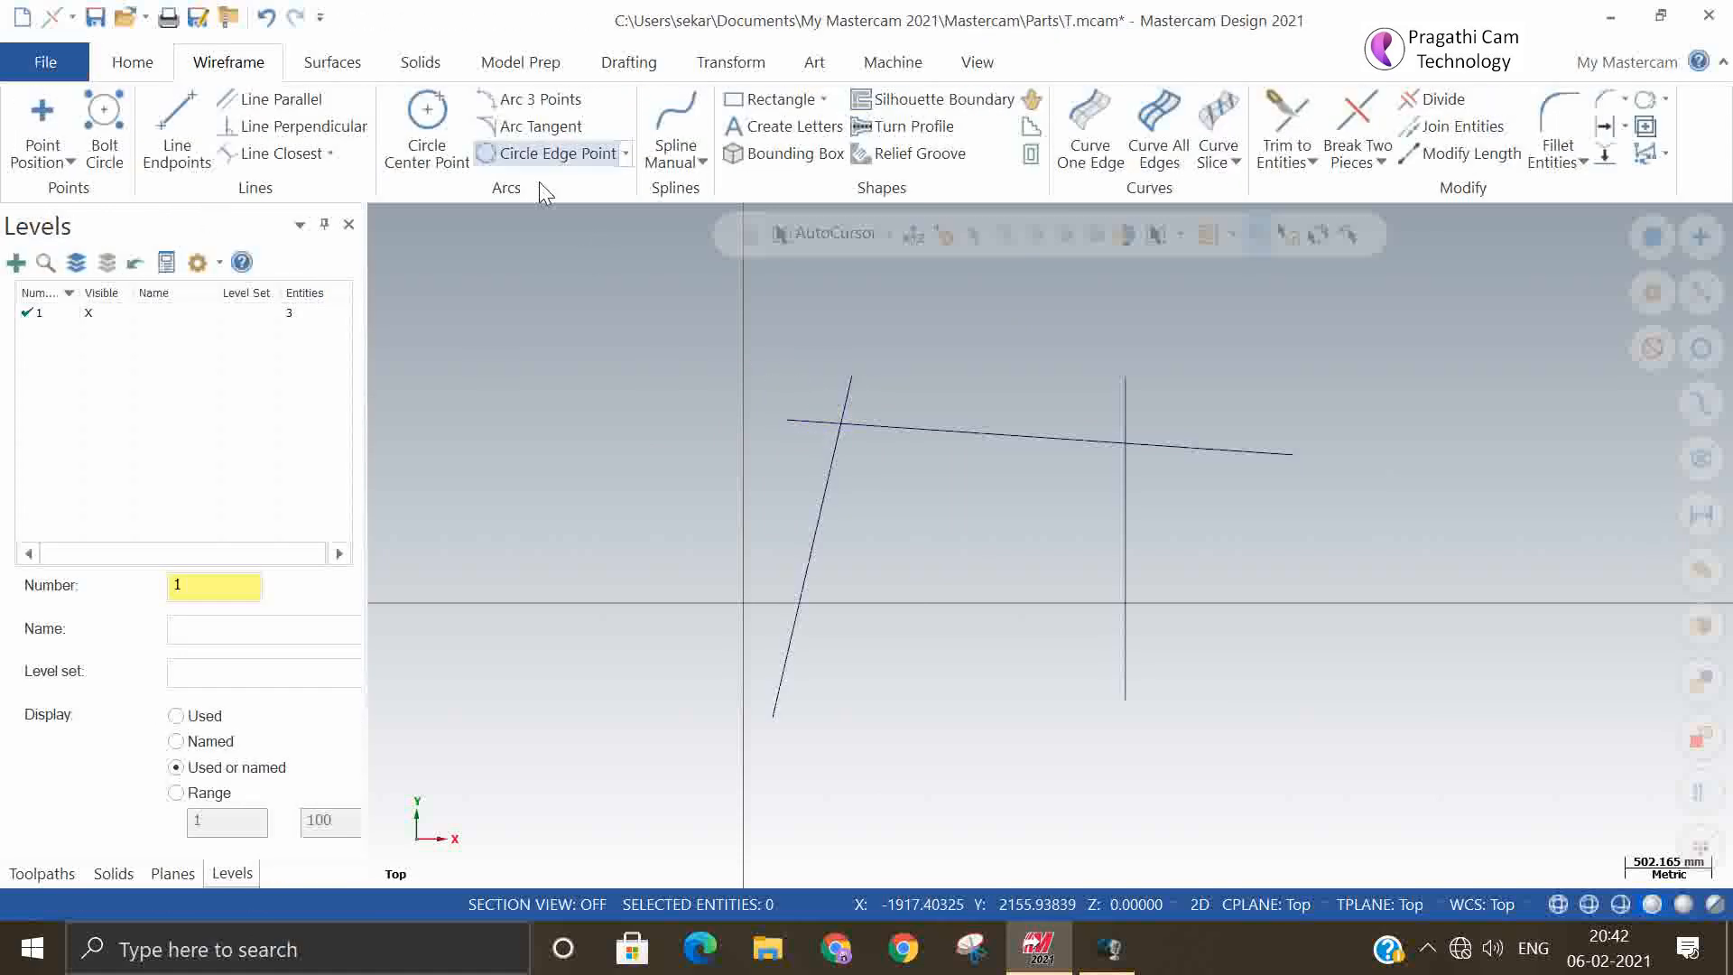
# Create a 2 Points tangent circle of about 113 mm radius touching the slightly sloping and steep lines above their intersection, and undo it
pyautogui.click(626, 153)
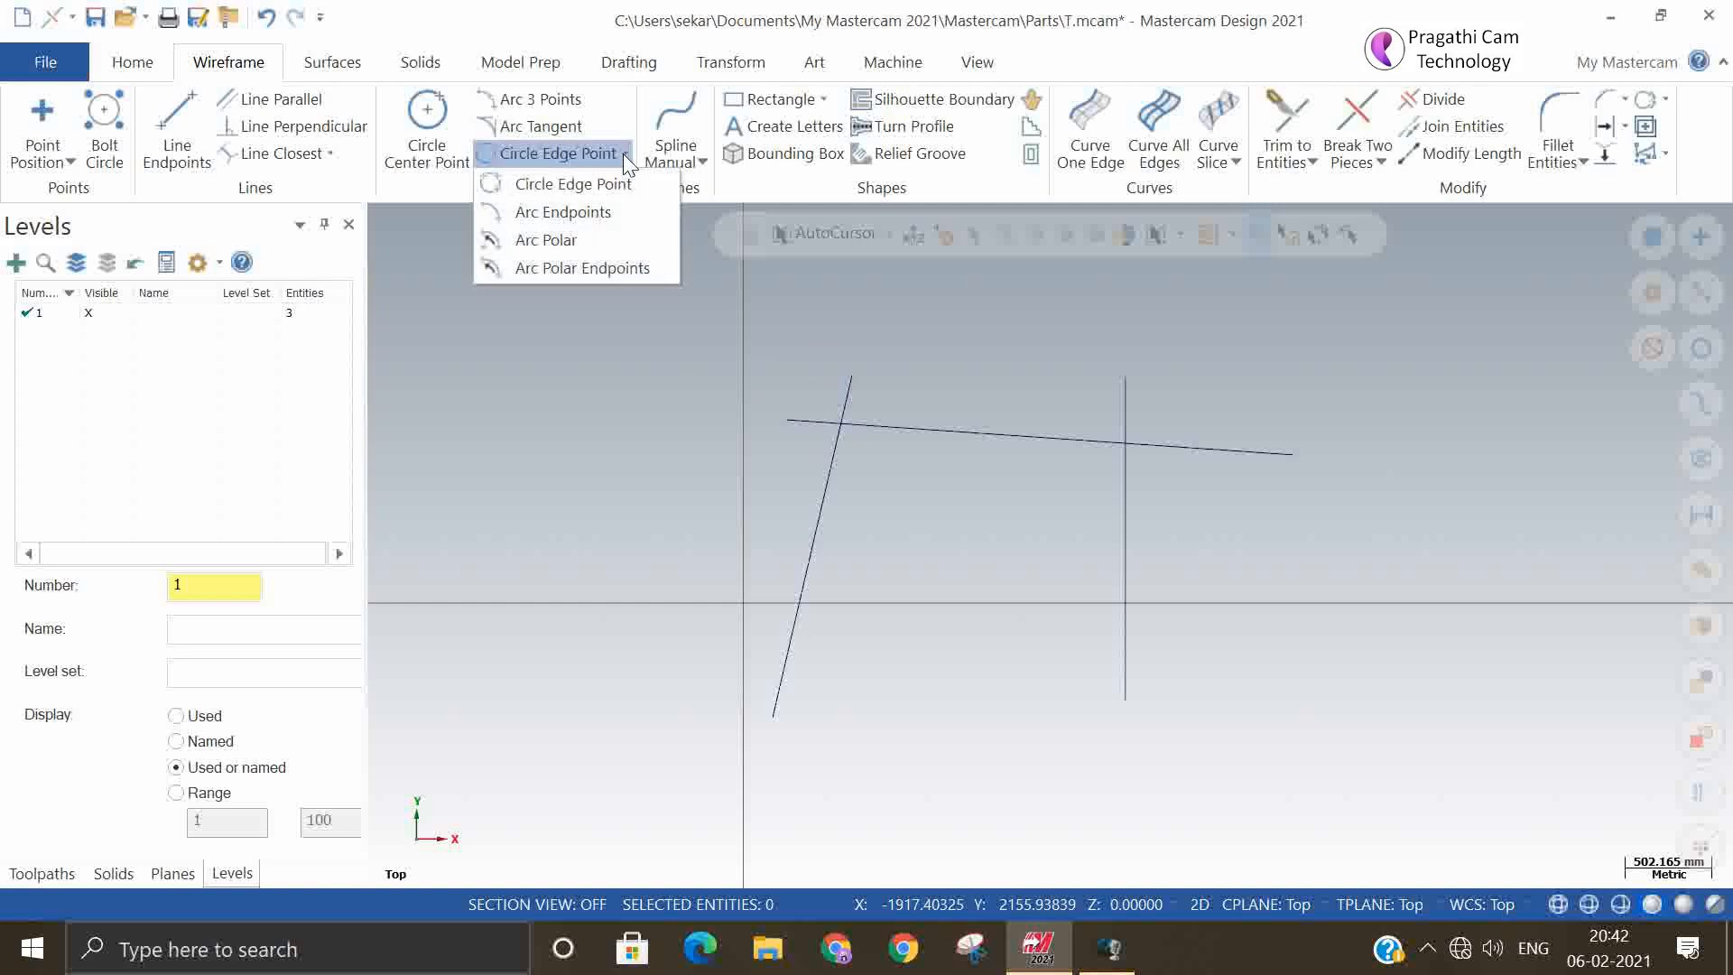
pyautogui.click(623, 154)
pyautogui.click(593, 156)
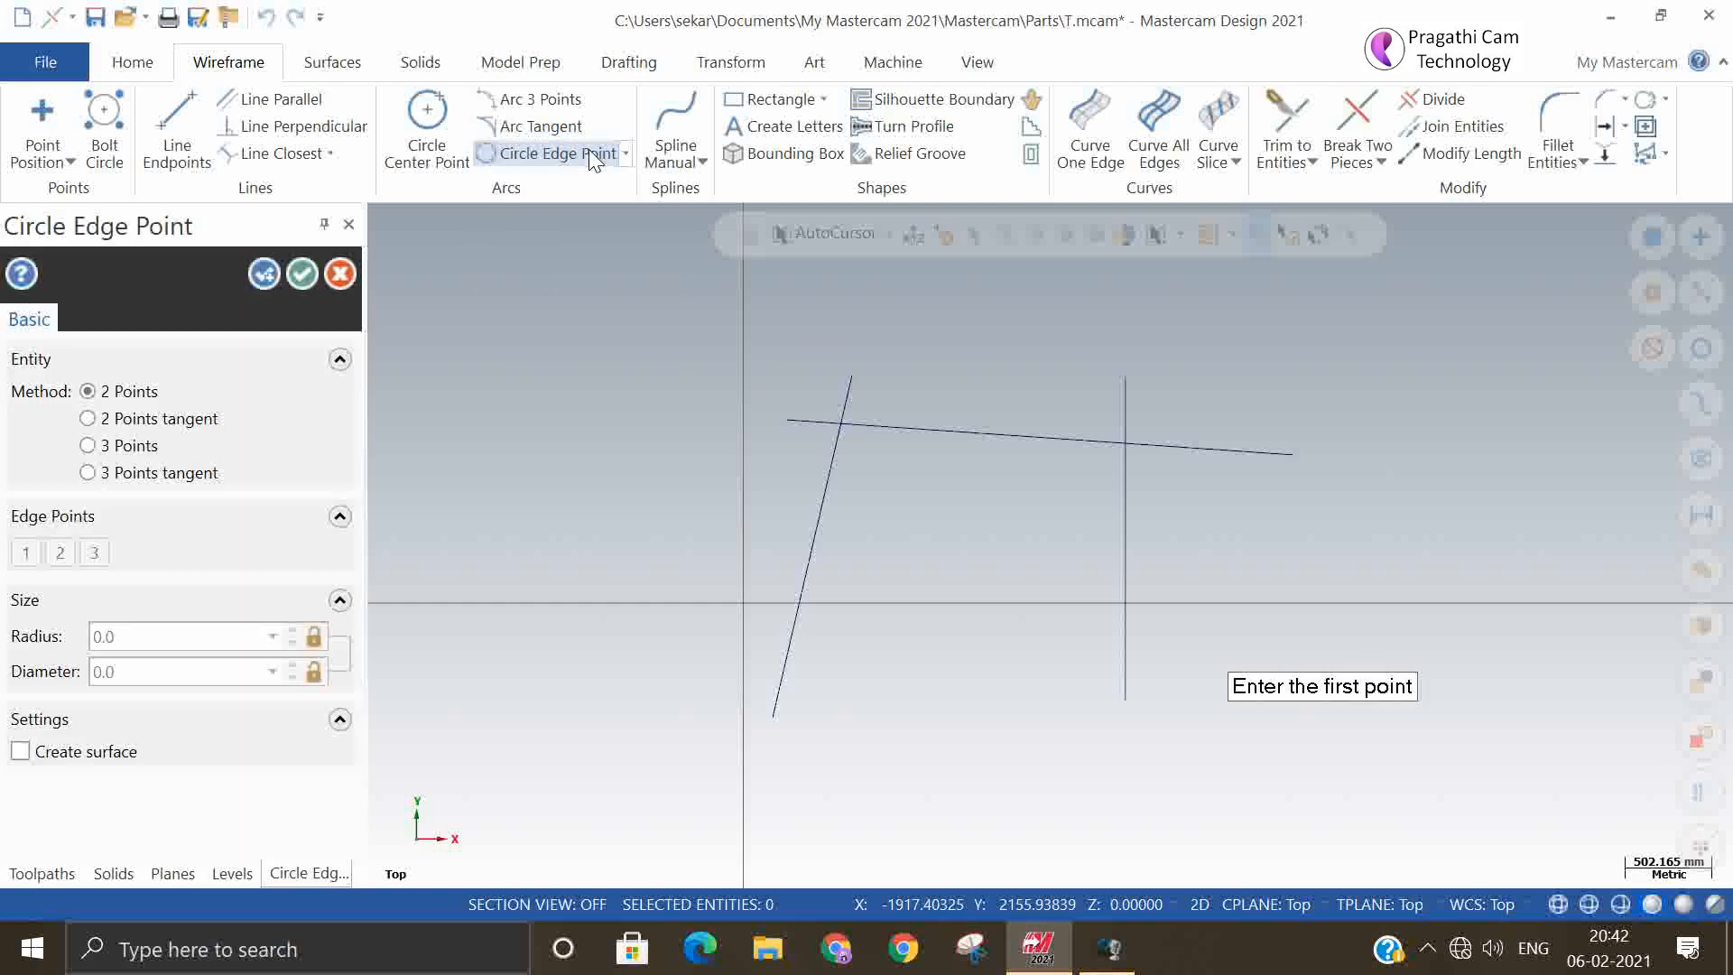
pyautogui.click(159, 421)
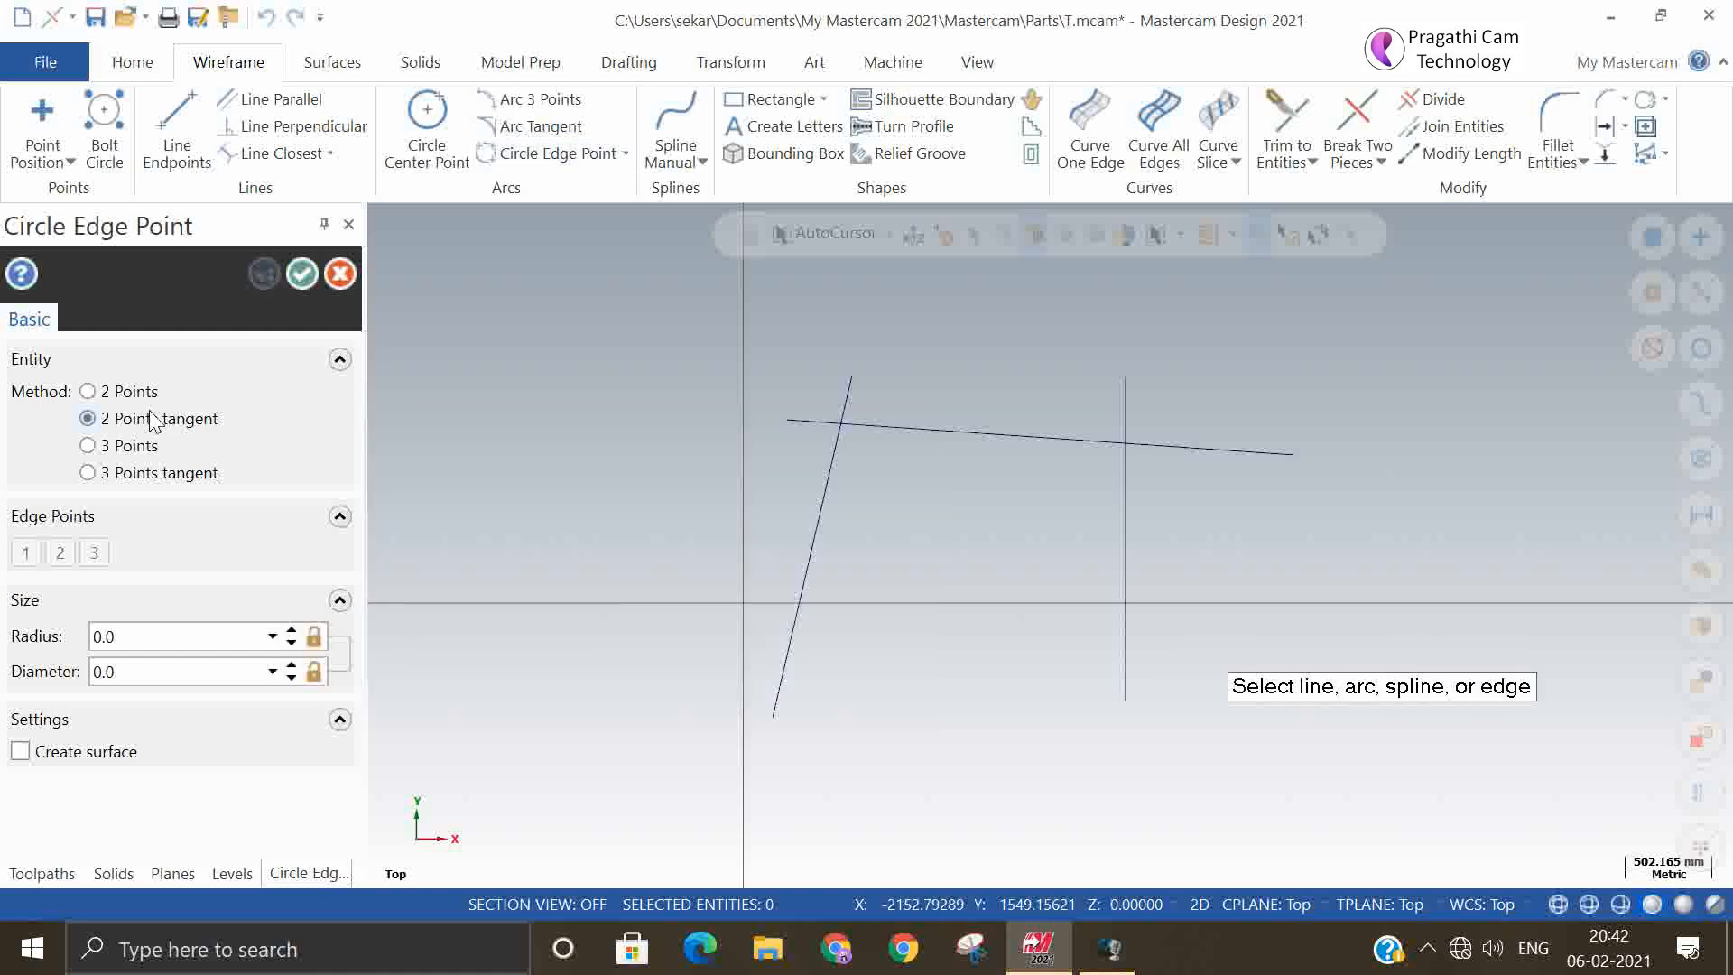
pyautogui.click(811, 413)
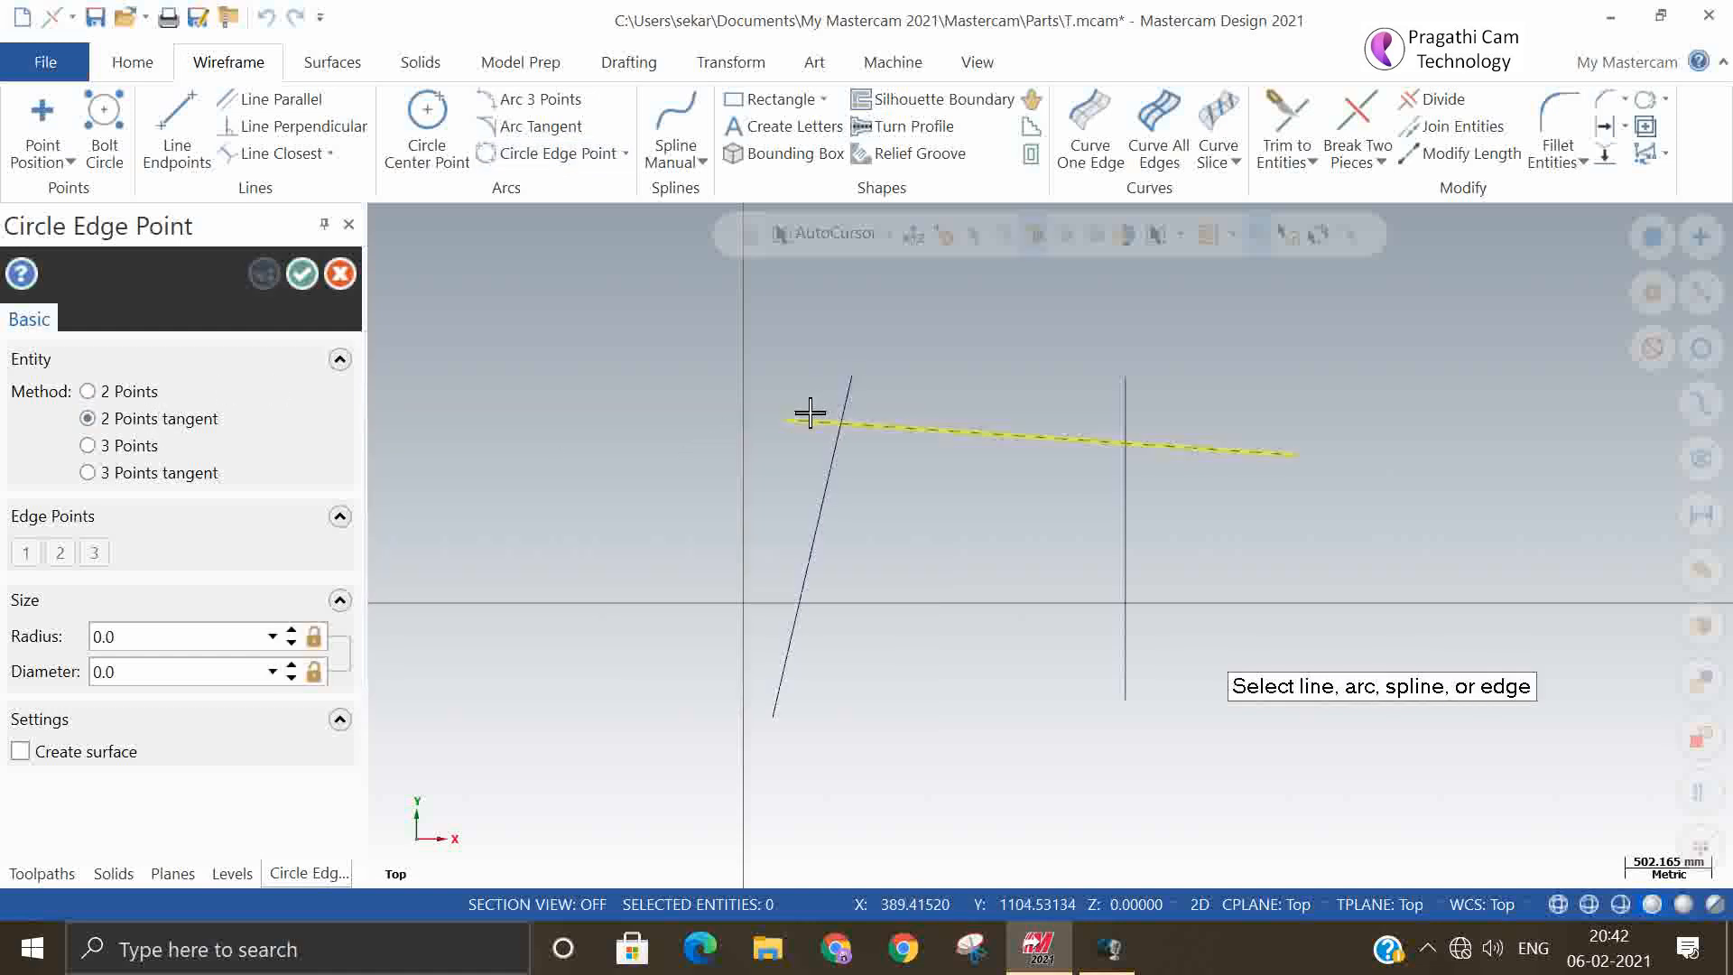
pyautogui.click(845, 408)
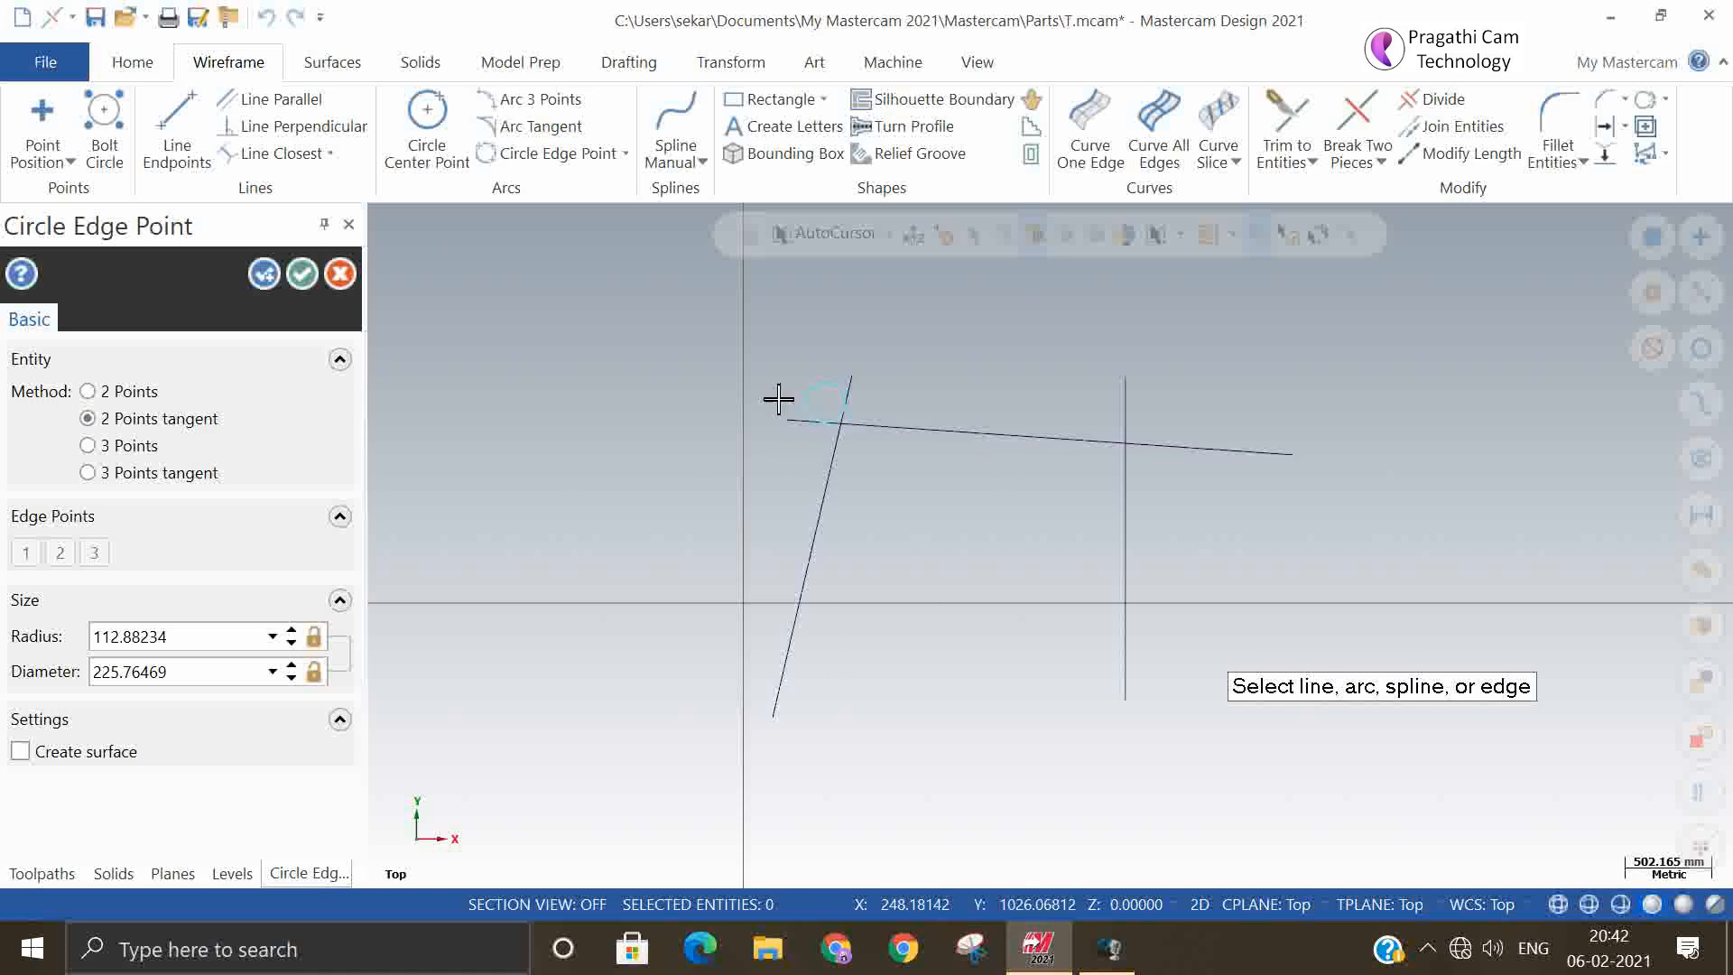
pyautogui.scroll(2, 930, 299)
pyautogui.scroll(1, 781, 365)
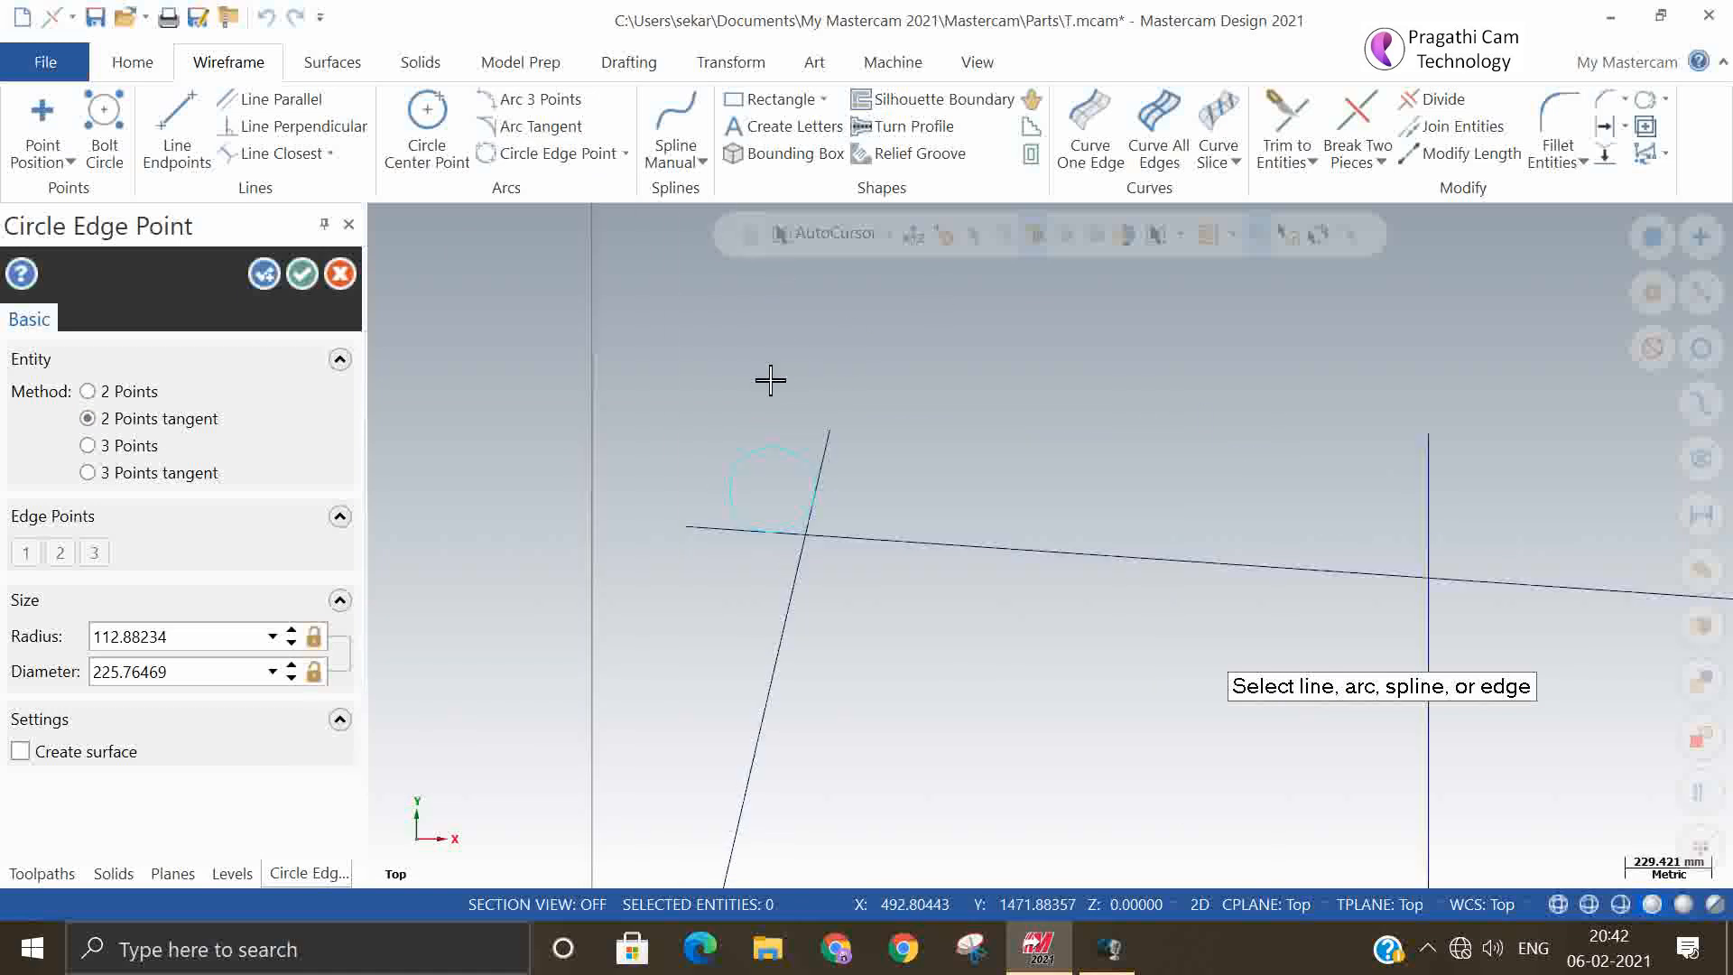
pyautogui.click(301, 274)
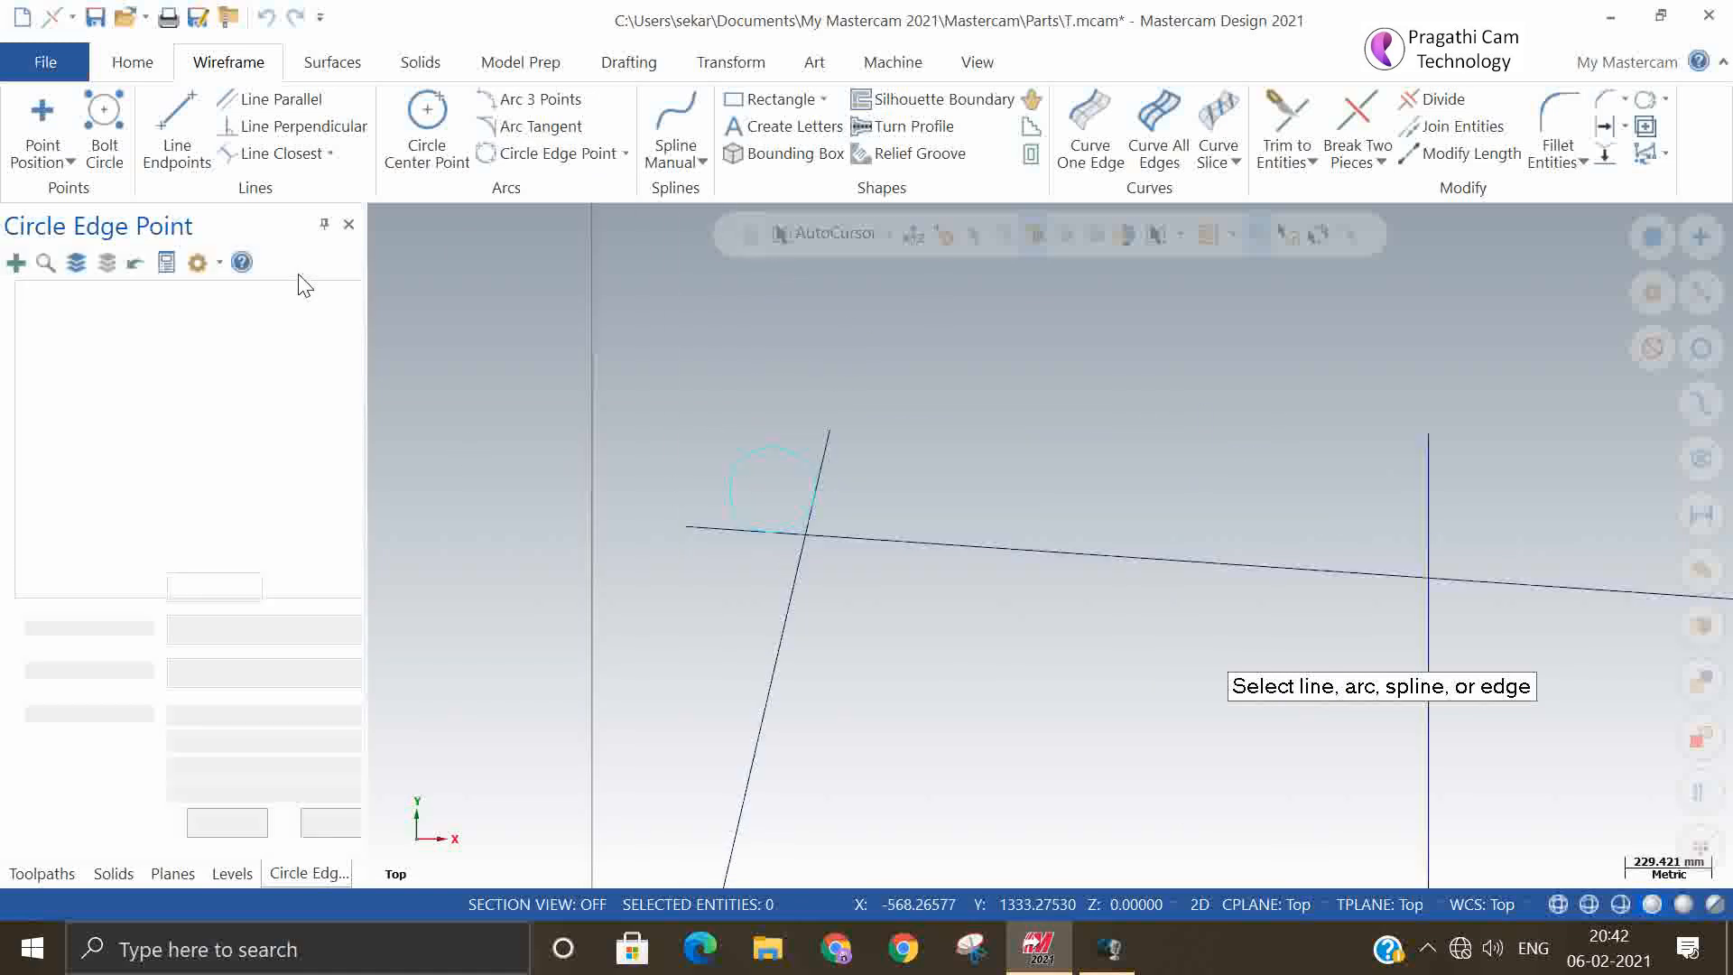
pyautogui.click(265, 17)
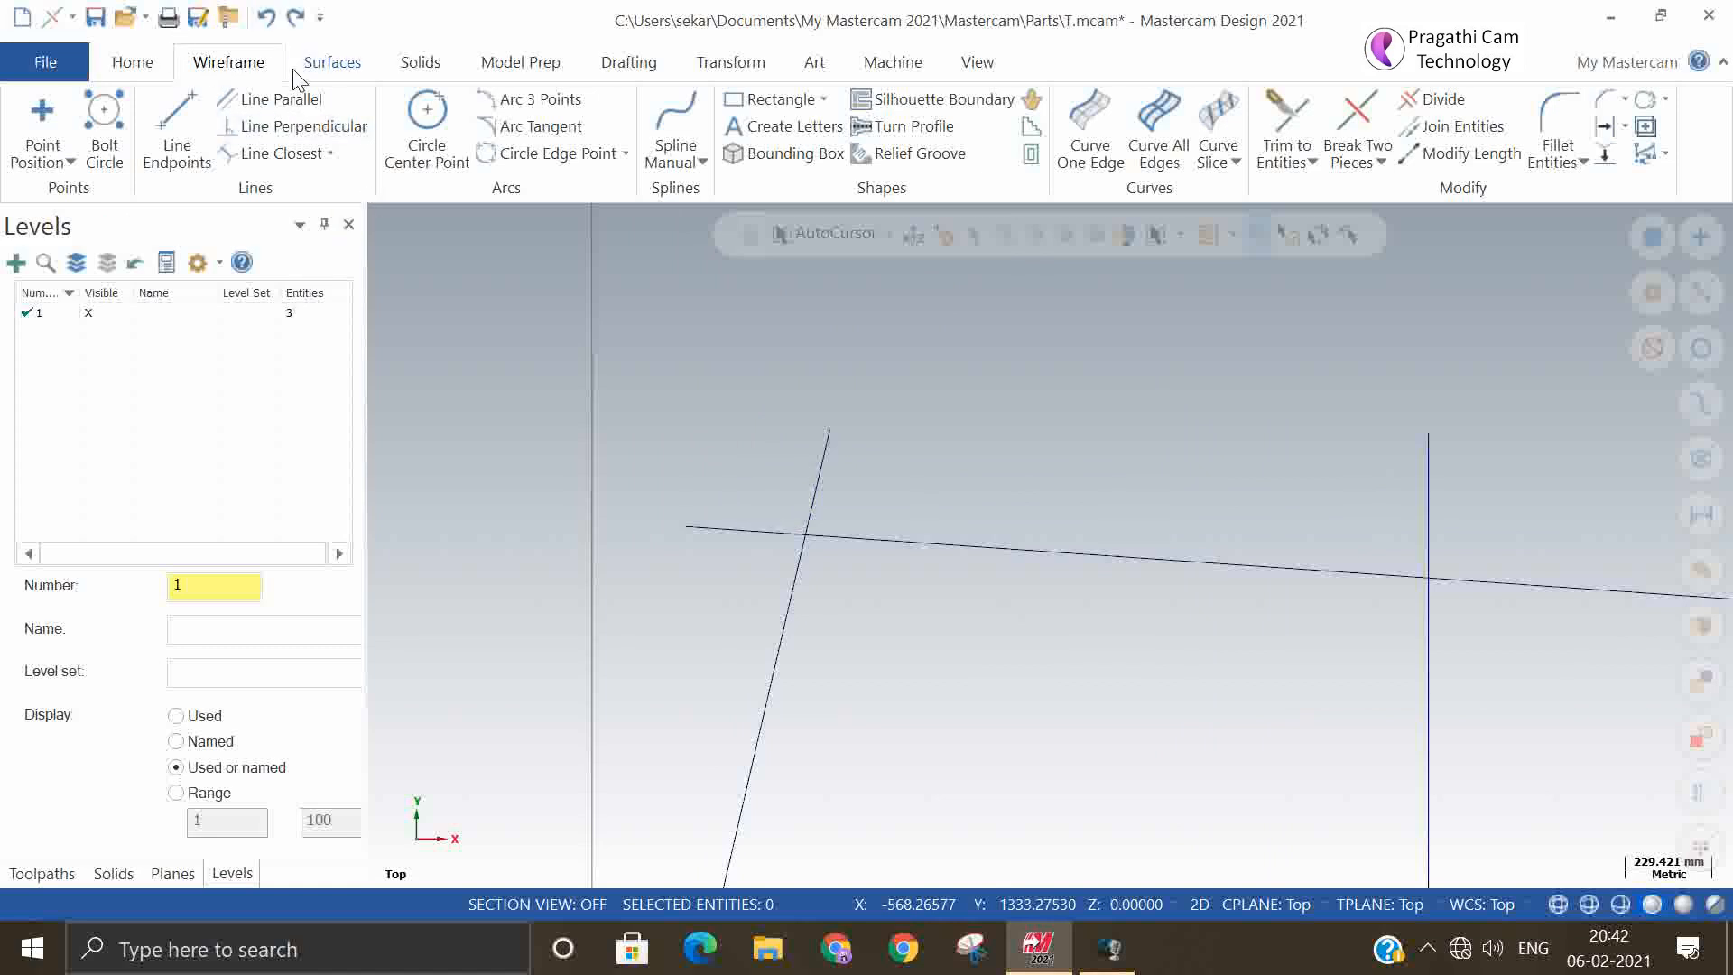
# Create a 3 Points edge circle of about 580 mm radius between the steep and vertical lines, and delete it
pyautogui.click(557, 155)
pyautogui.click(145, 444)
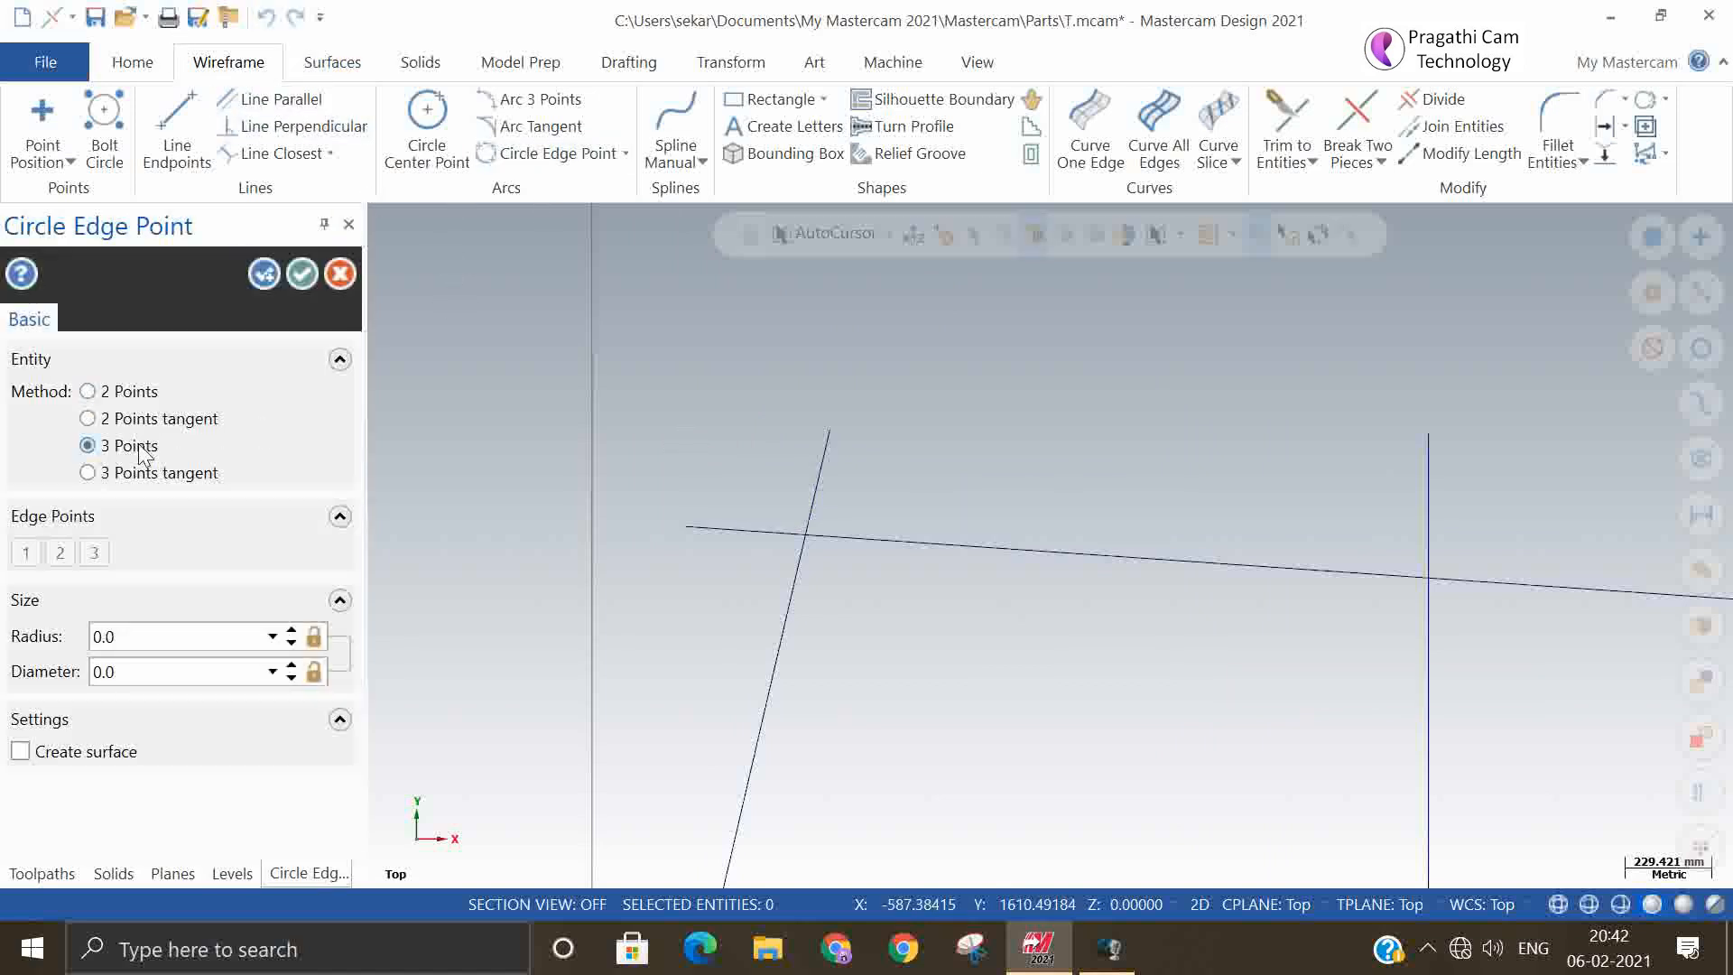
pyautogui.click(928, 713)
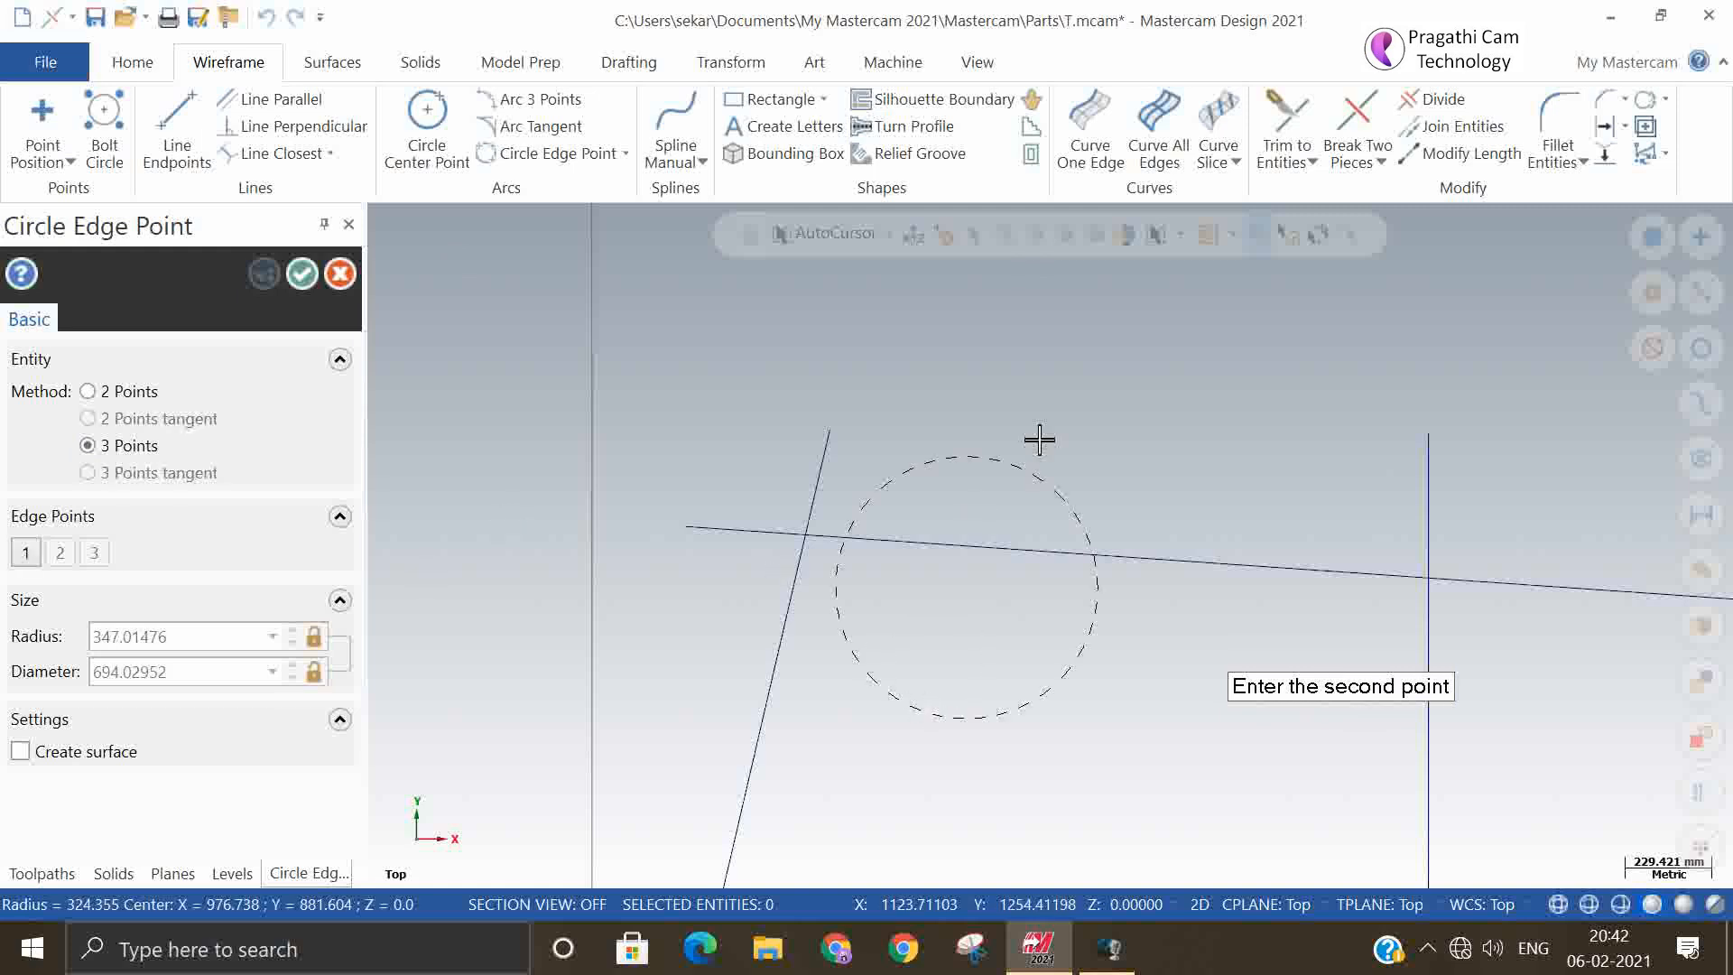
pyautogui.click(1158, 421)
pyautogui.click(1341, 712)
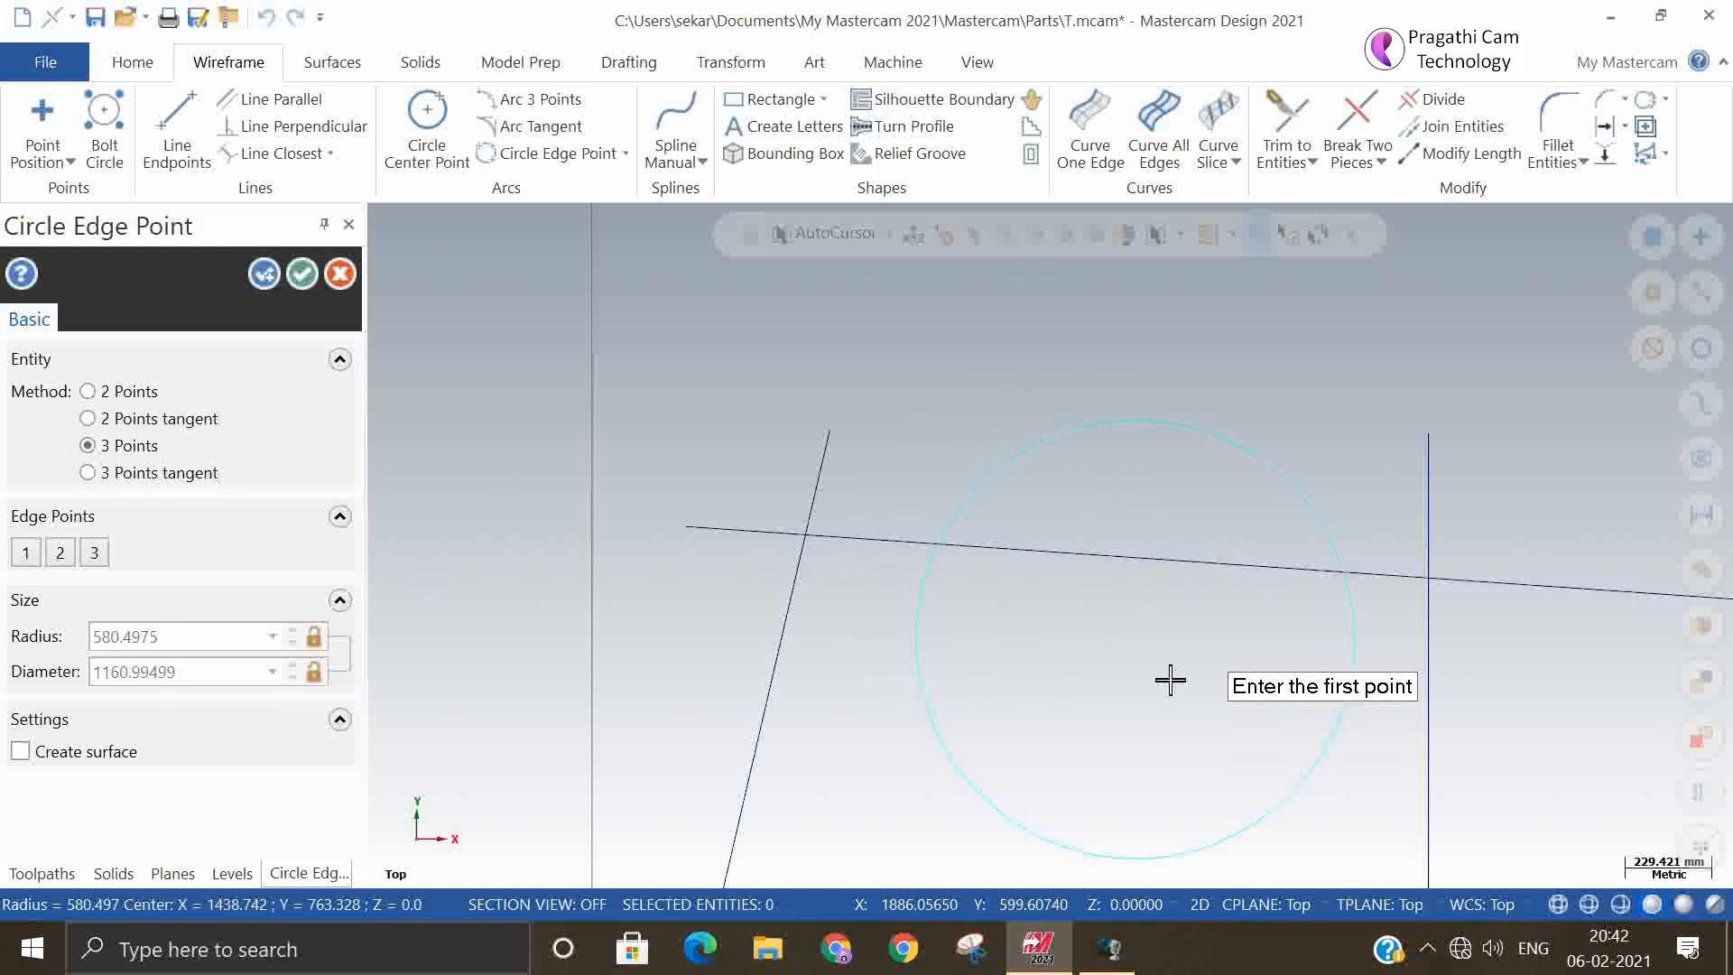
pyautogui.click(303, 274)
pyautogui.scroll(-2, 909, 553)
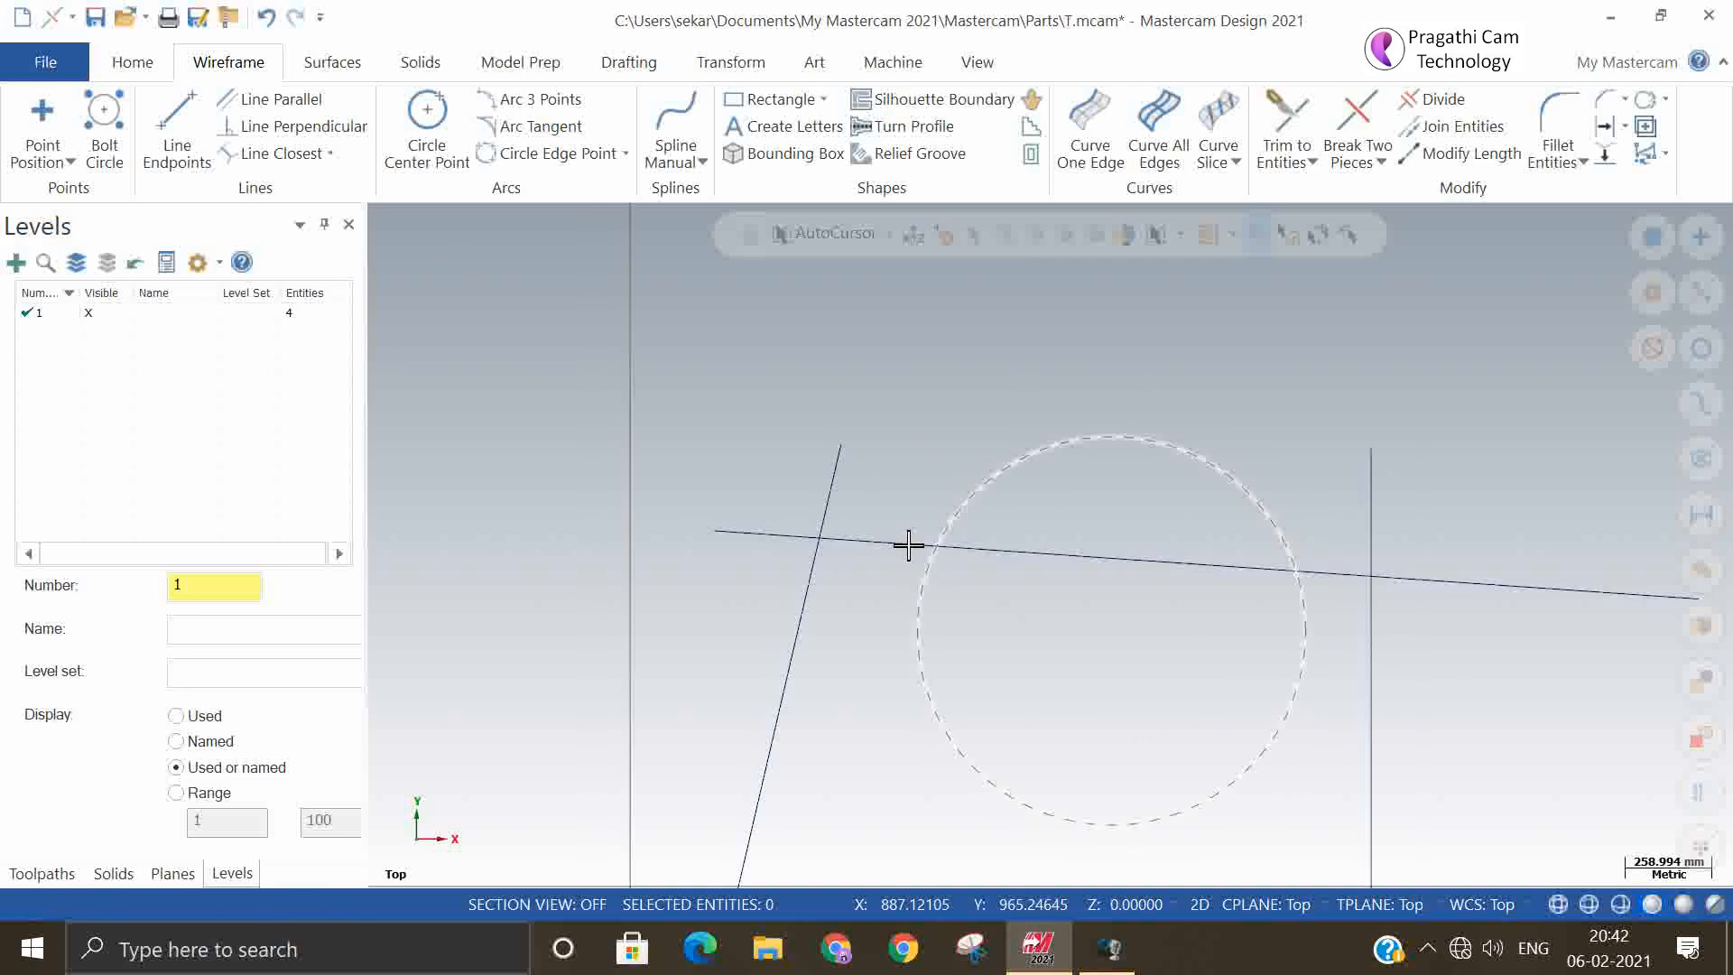
pyautogui.click(1005, 480)
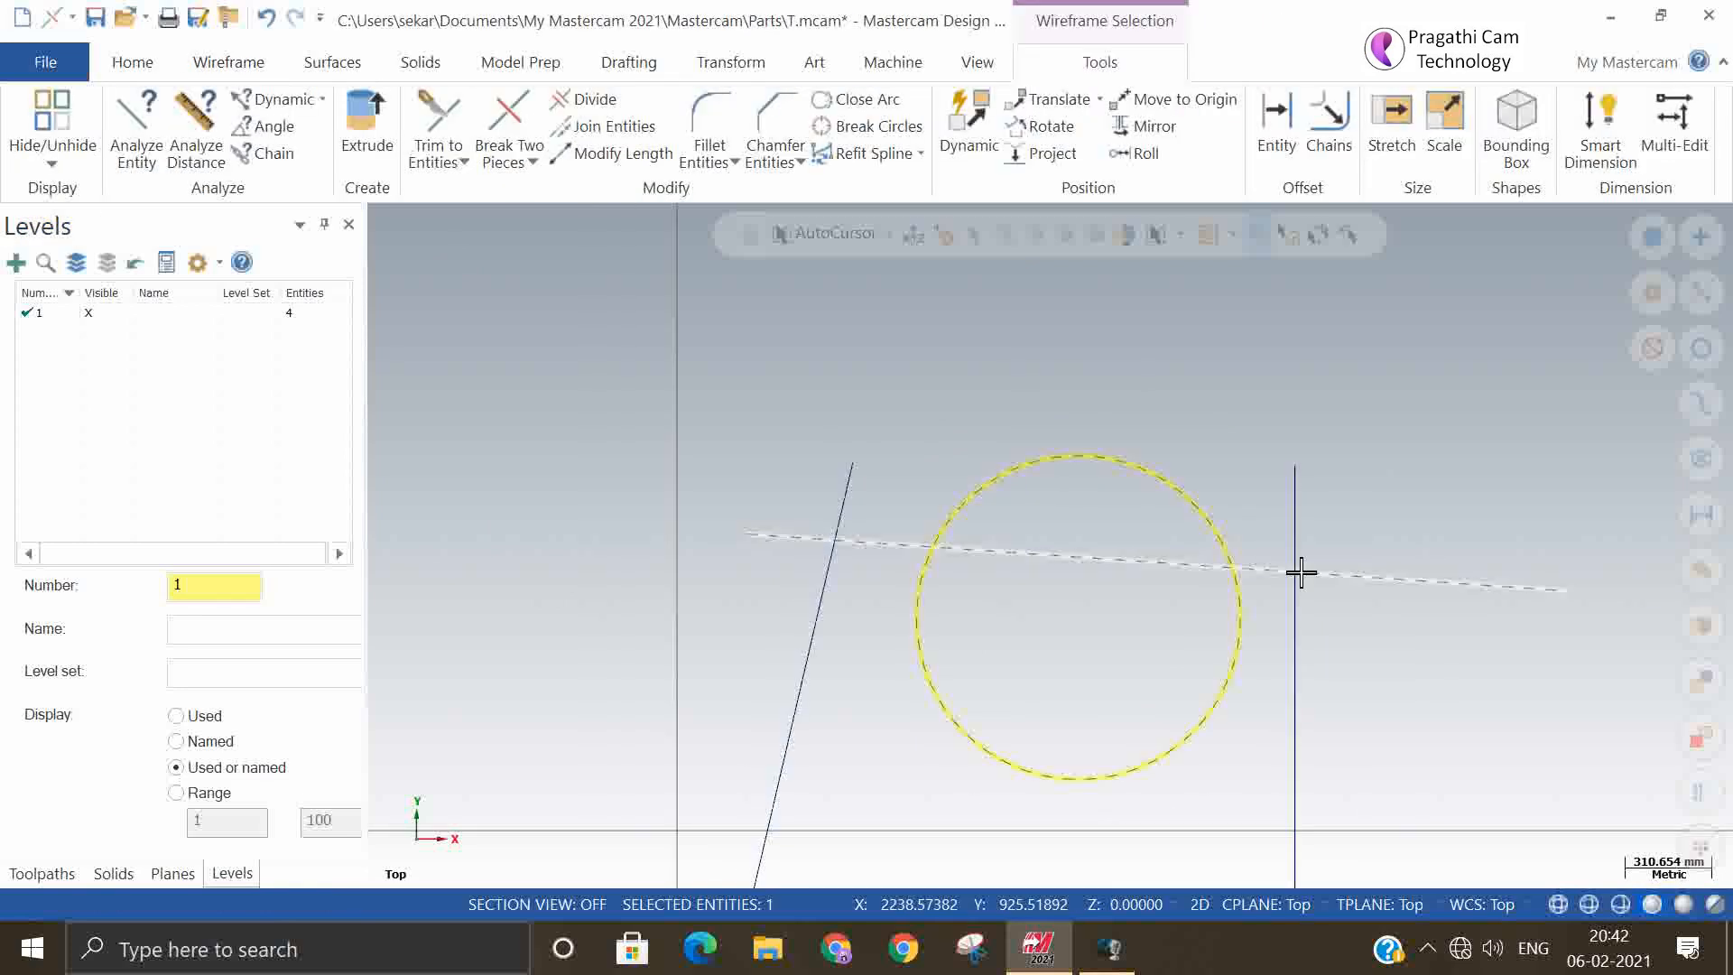
pyautogui.press('Delete')
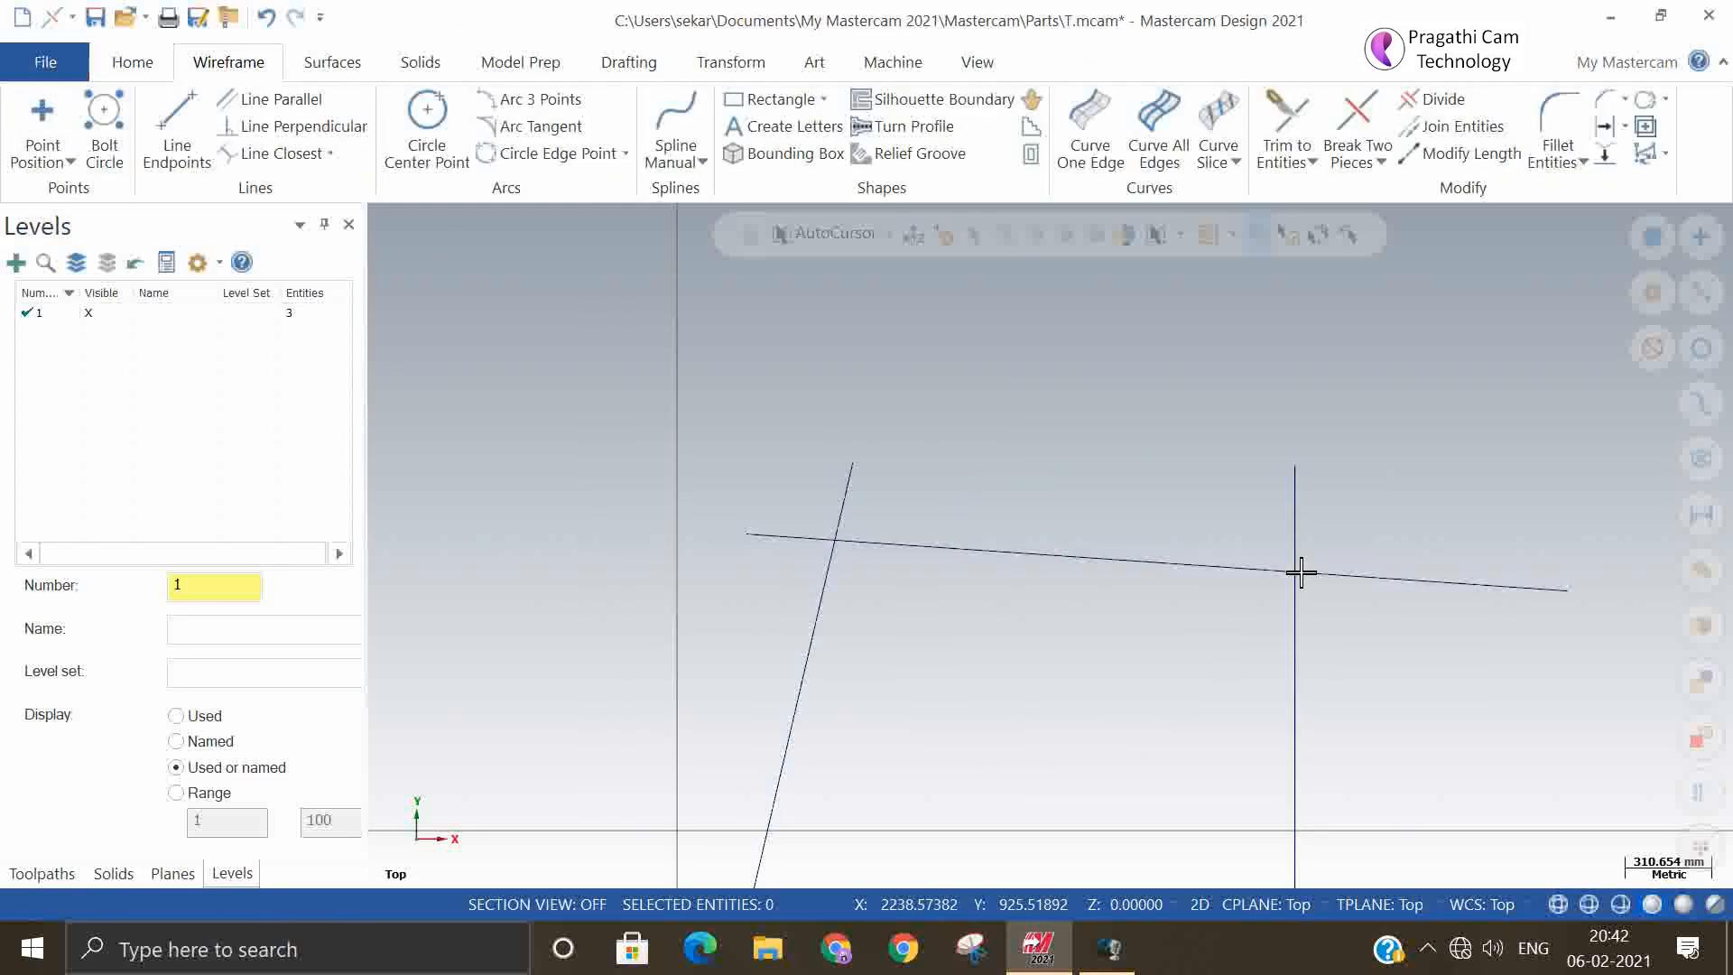
# Create a 3 Points tangent edge circle tangent to the steep line, the slightly sloping line and the vertical line
pyautogui.click(577, 155)
pyautogui.click(127, 472)
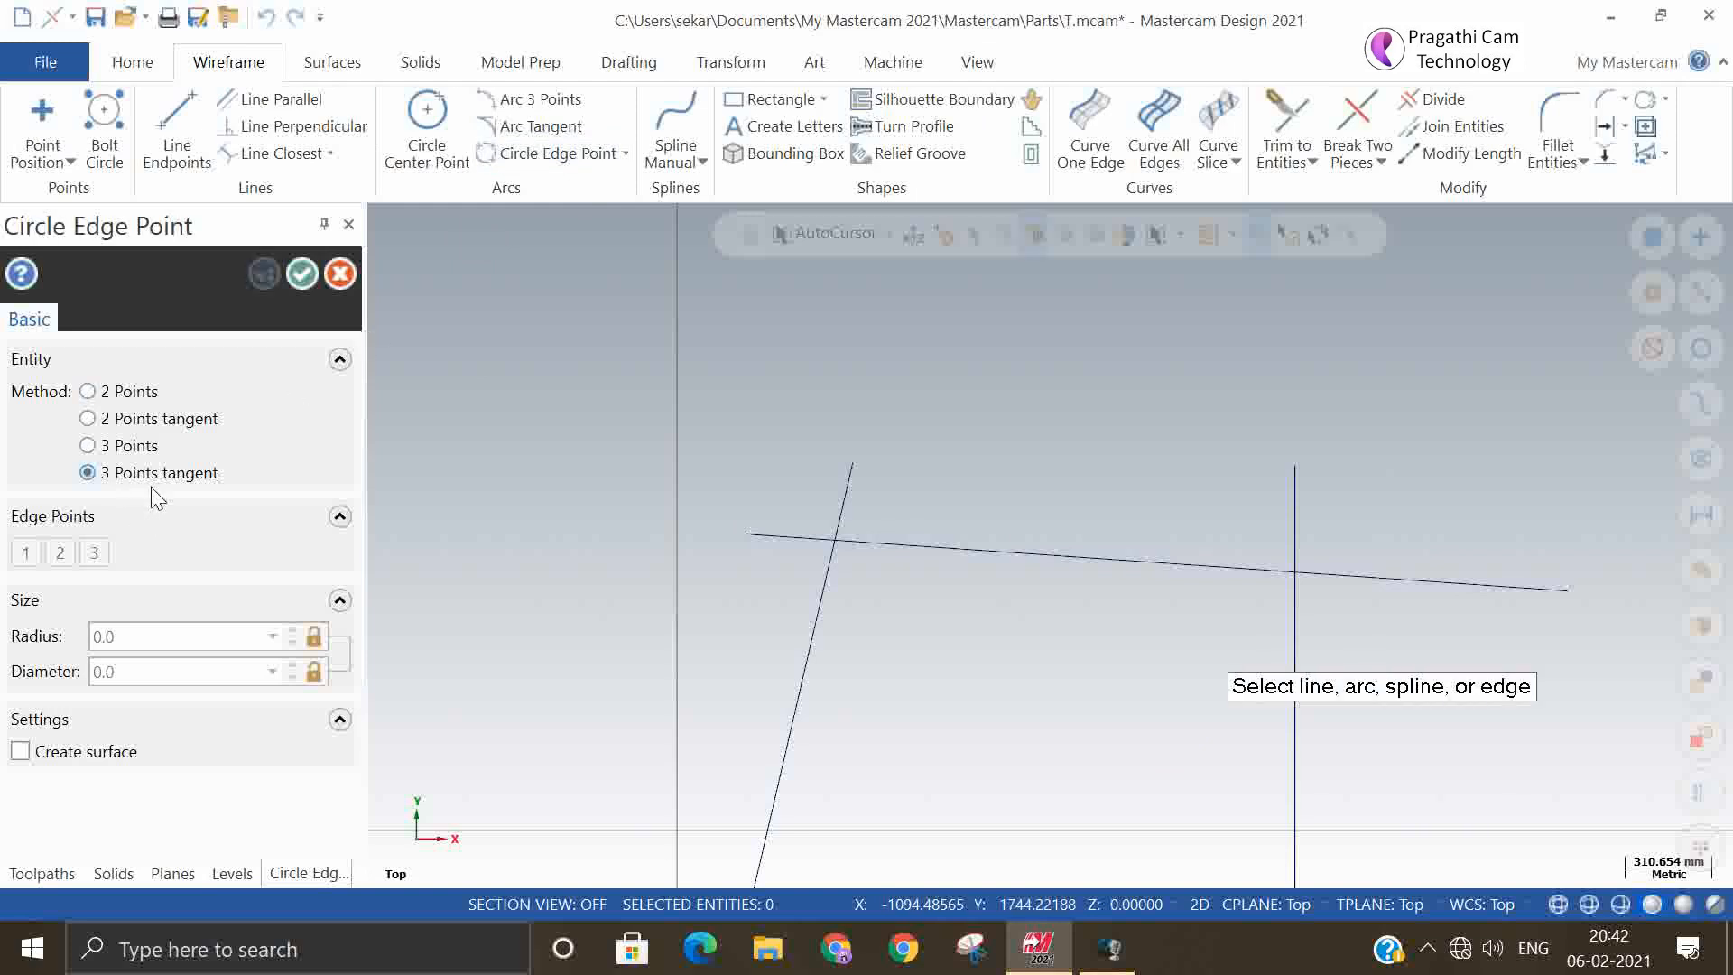
pyautogui.click(813, 666)
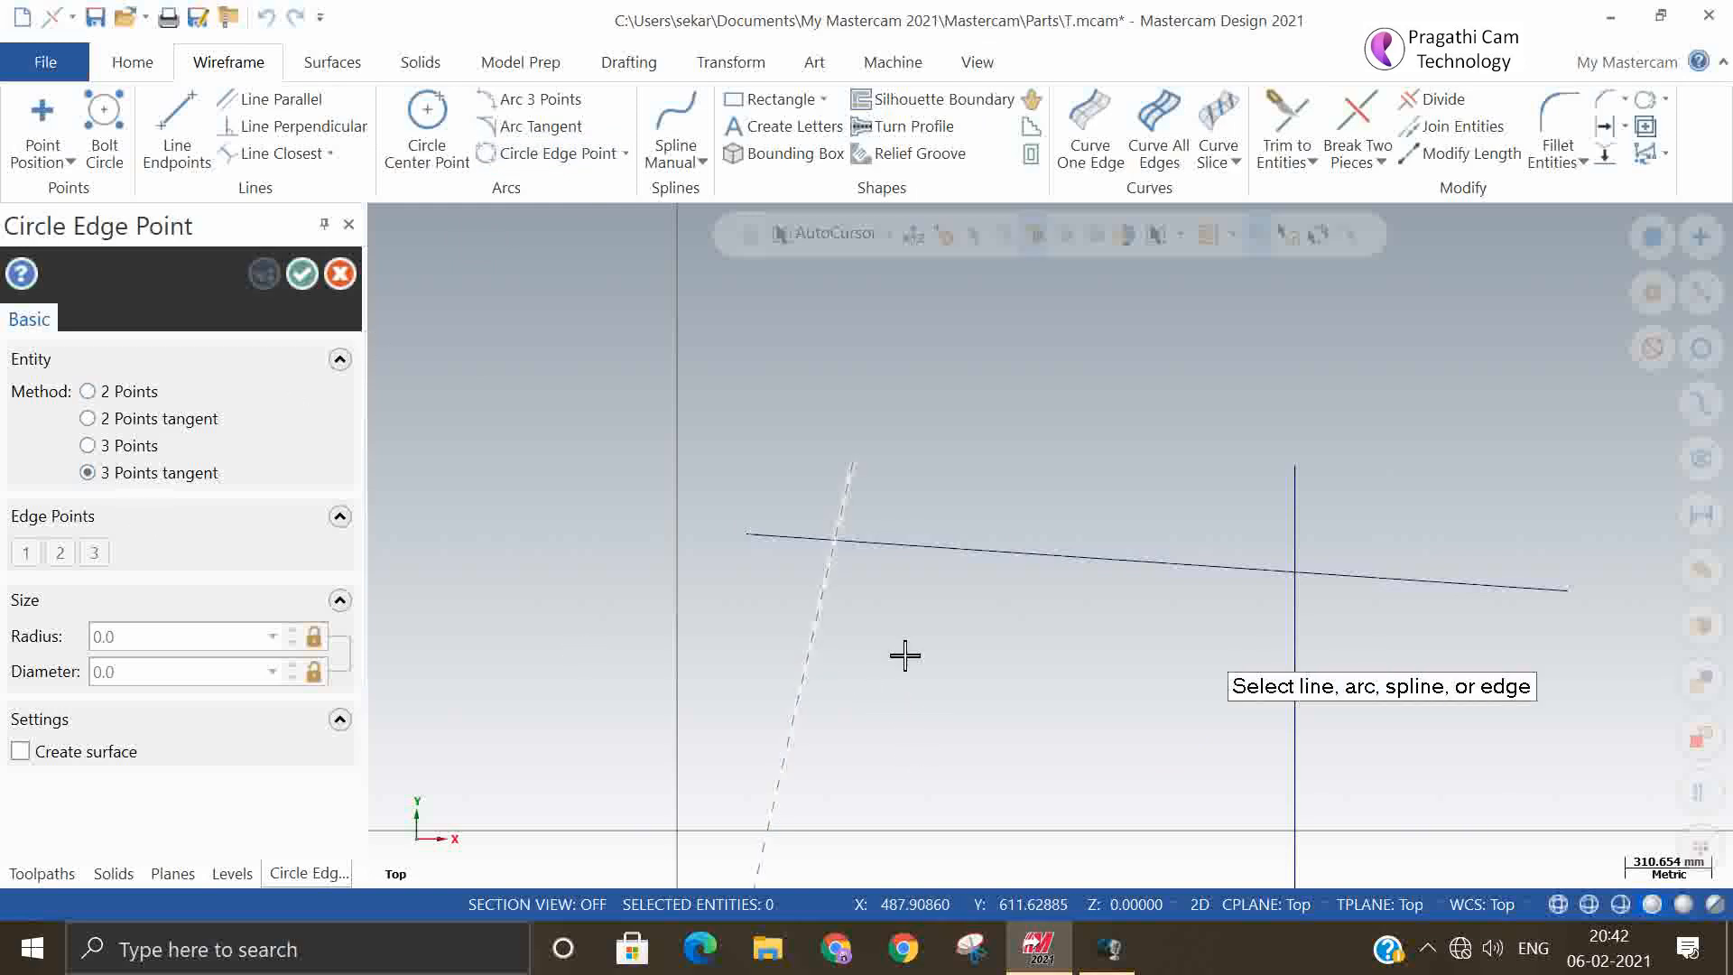
pyautogui.click(998, 553)
pyautogui.click(1293, 622)
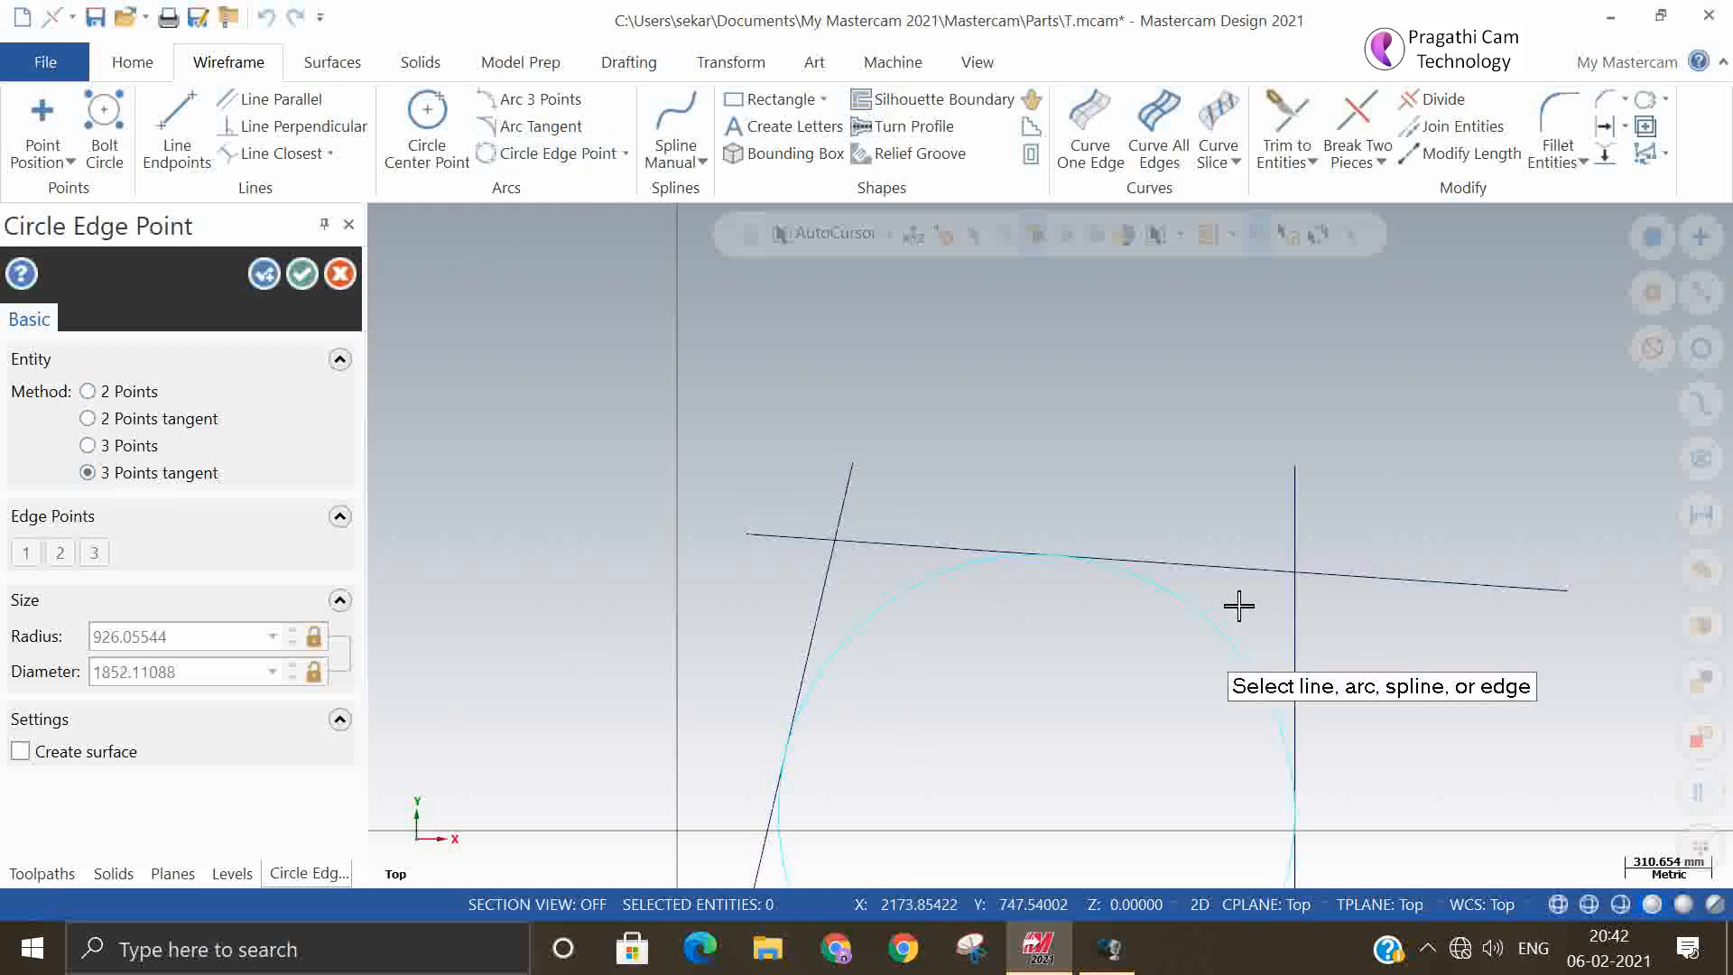
pyautogui.scroll(-2, 688, 340)
pyautogui.scroll(-2, 623, 299)
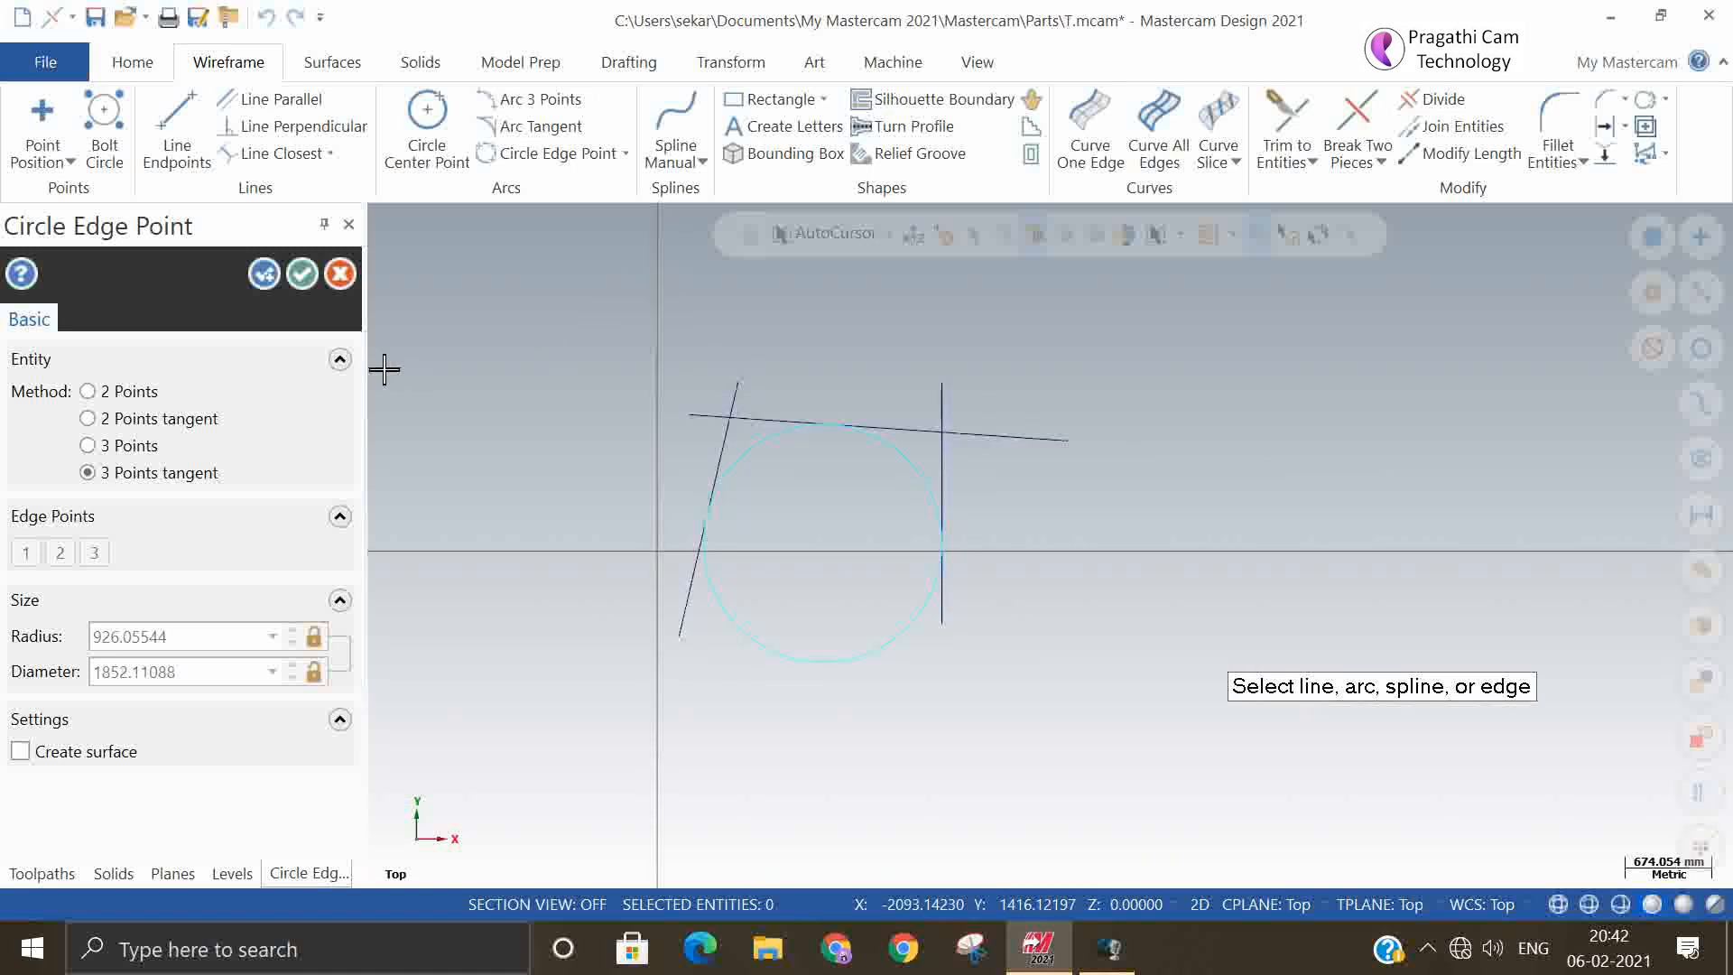
pyautogui.click(301, 275)
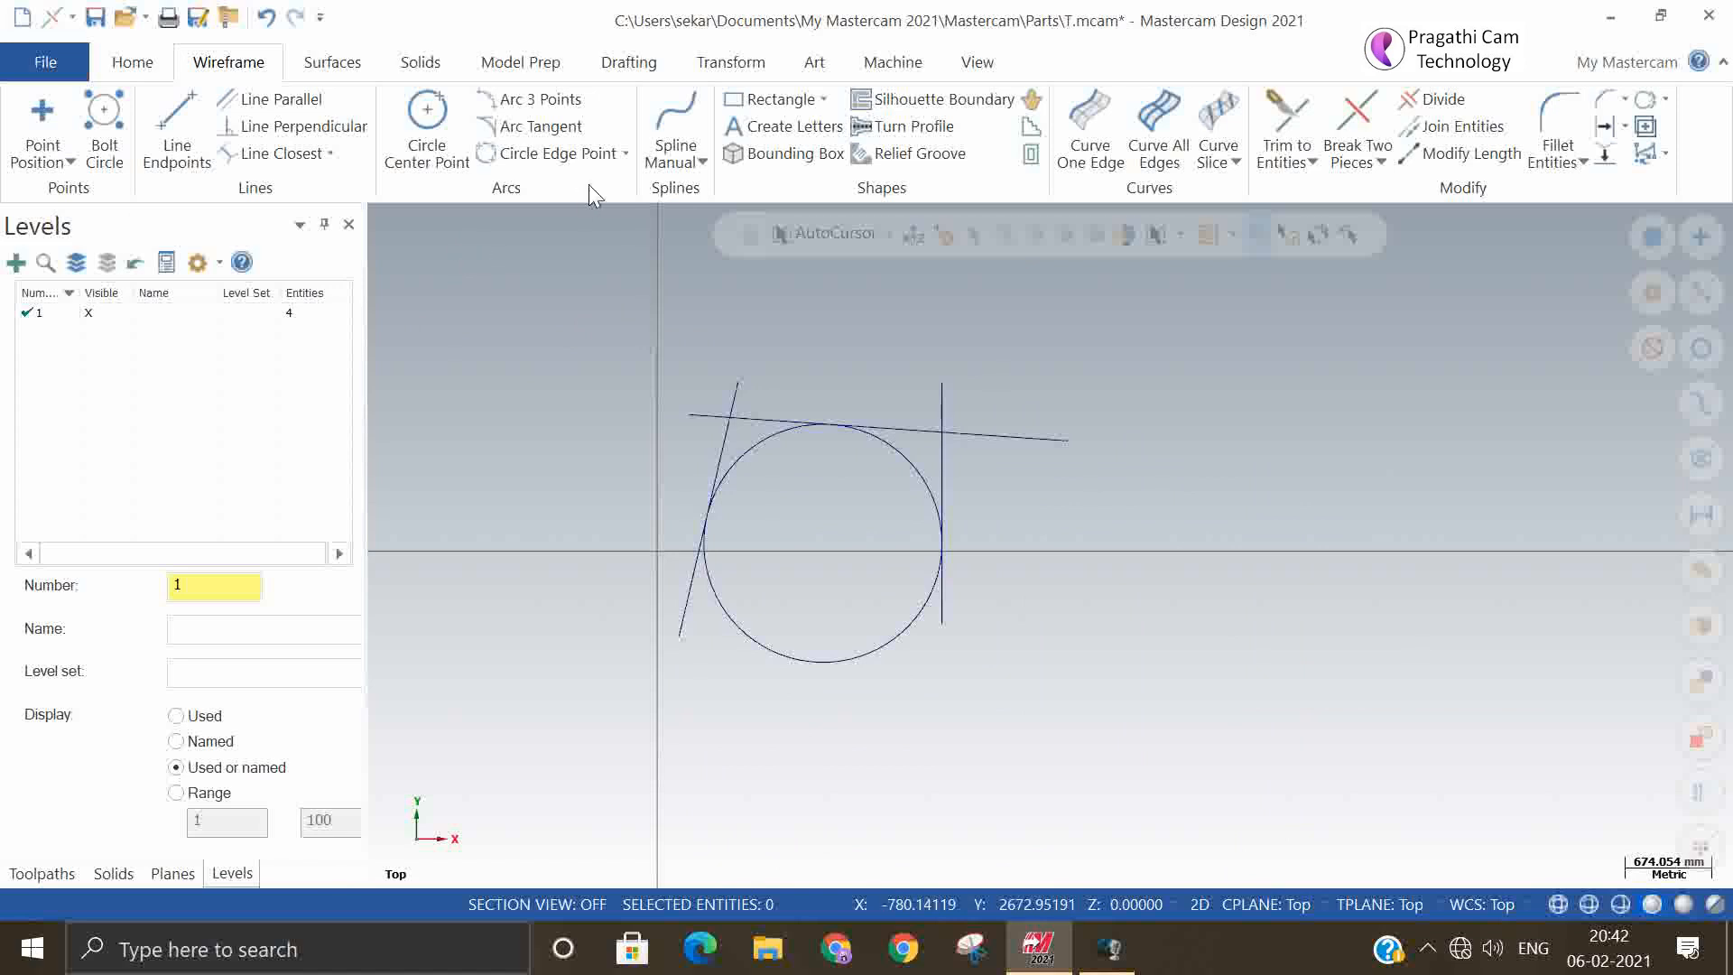
# Create a manual Arc Endpoints arc bulging upward between the upper ends of the steep and vertical lines, radius about 940 mm
pyautogui.click(625, 155)
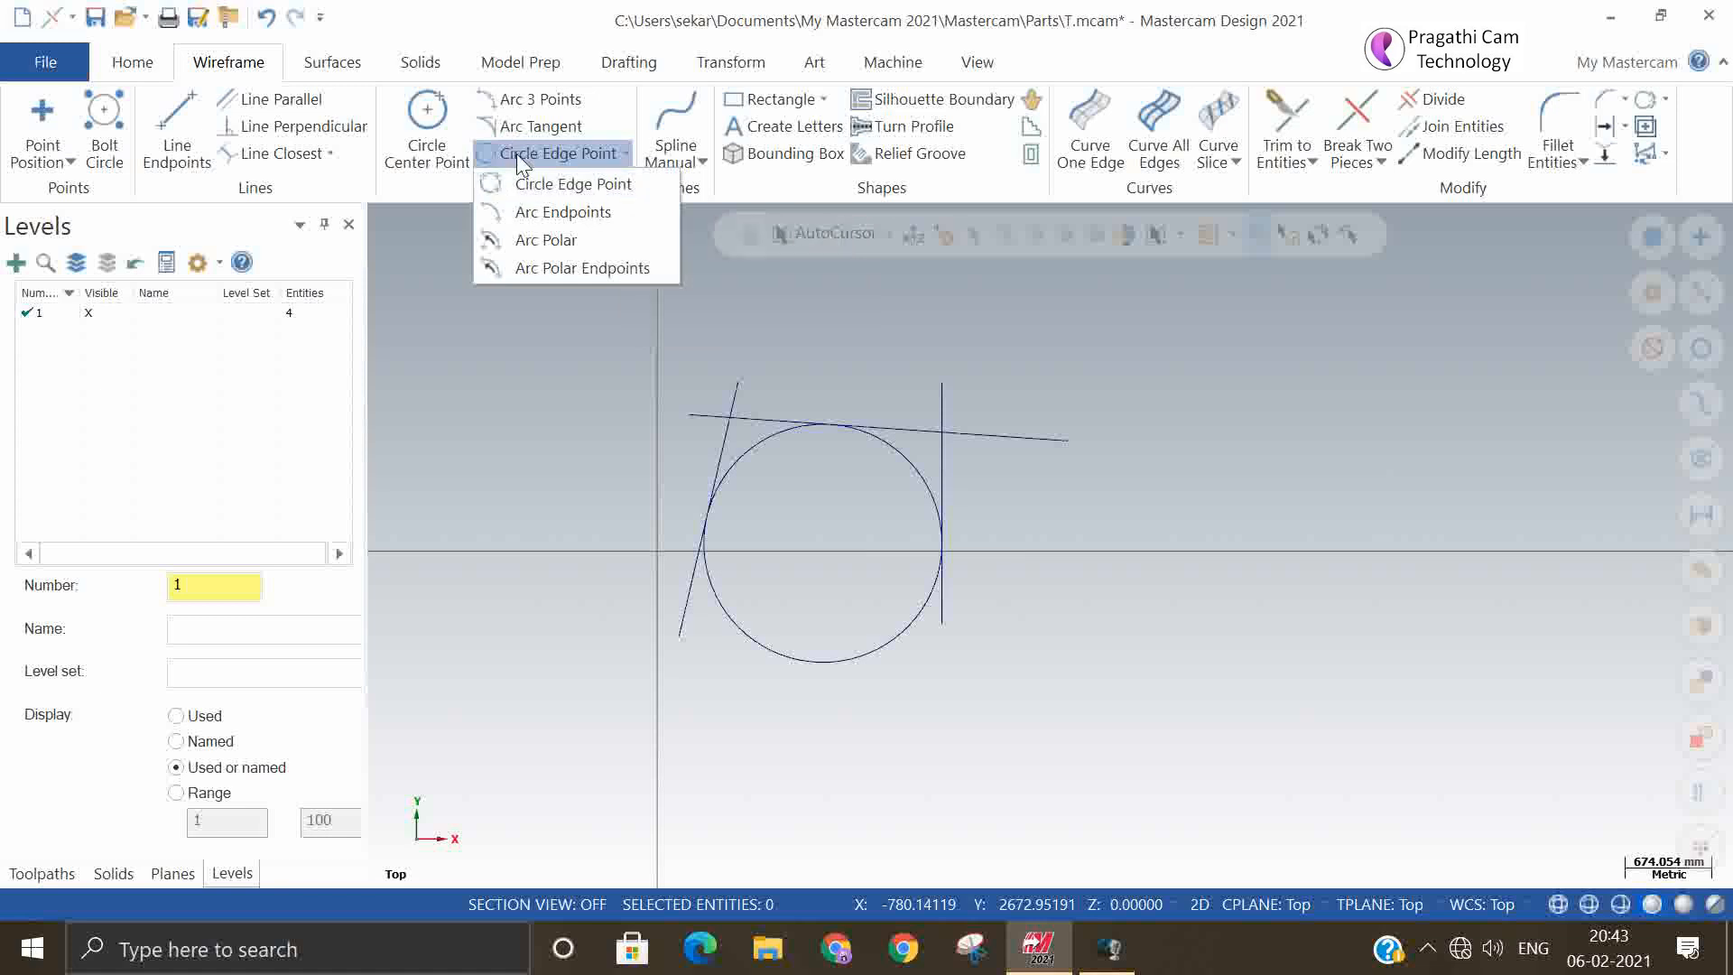
pyautogui.click(551, 217)
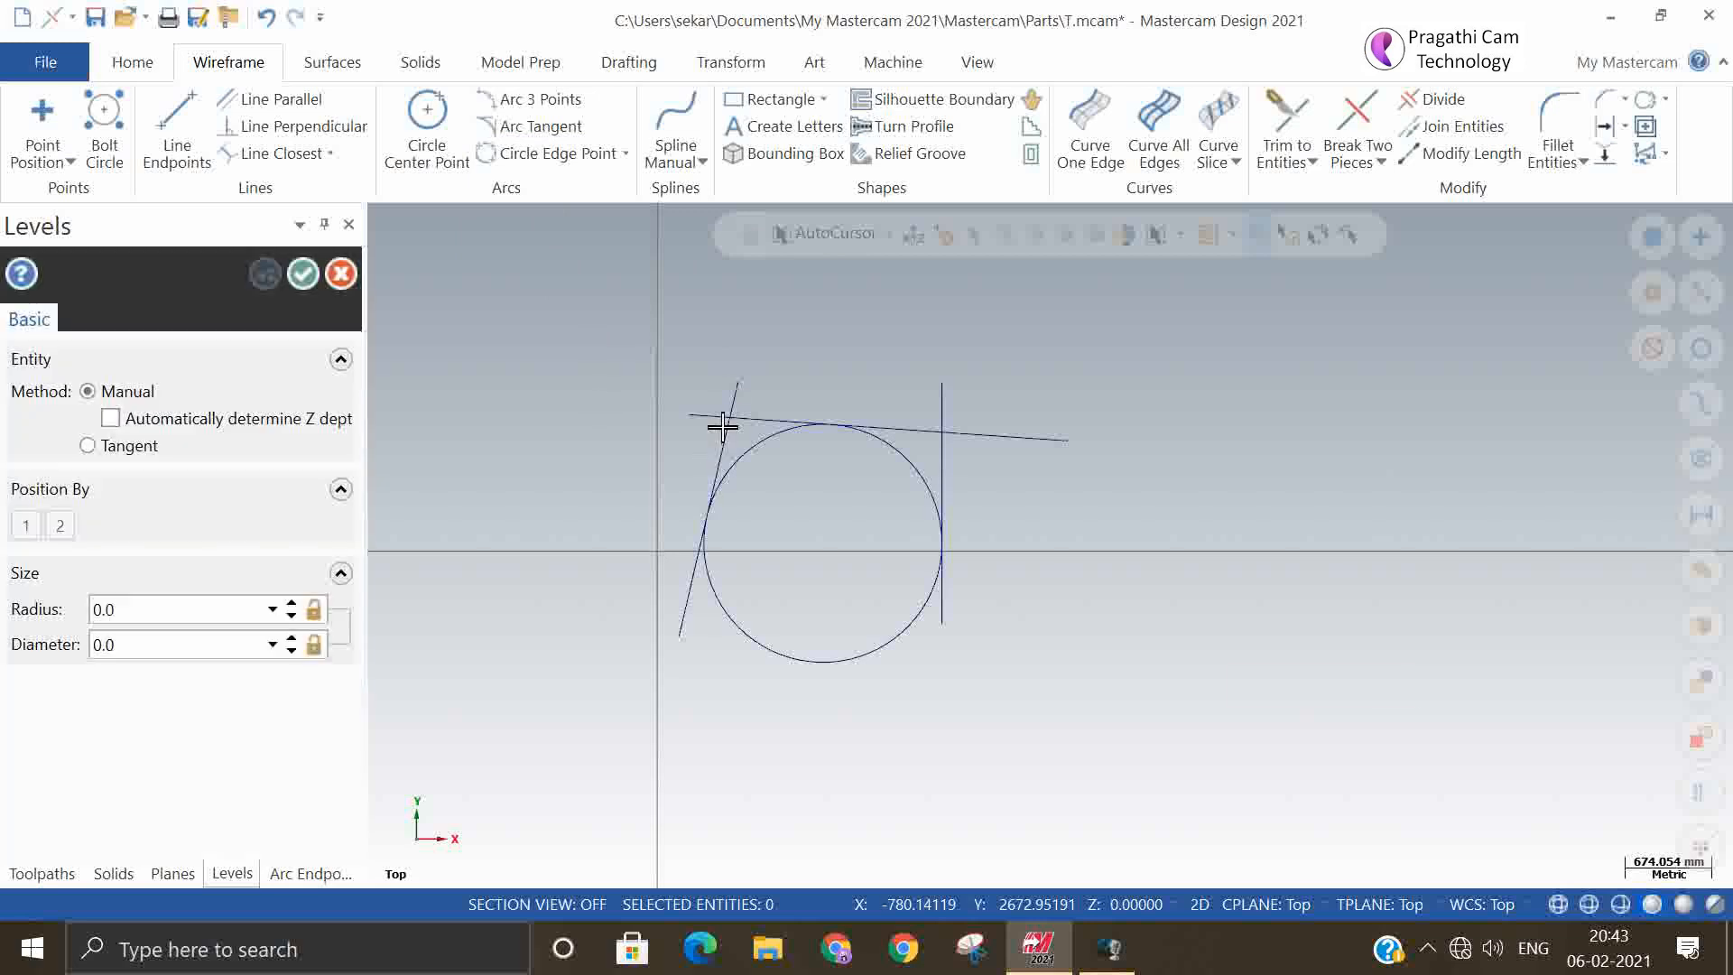
pyautogui.click(739, 384)
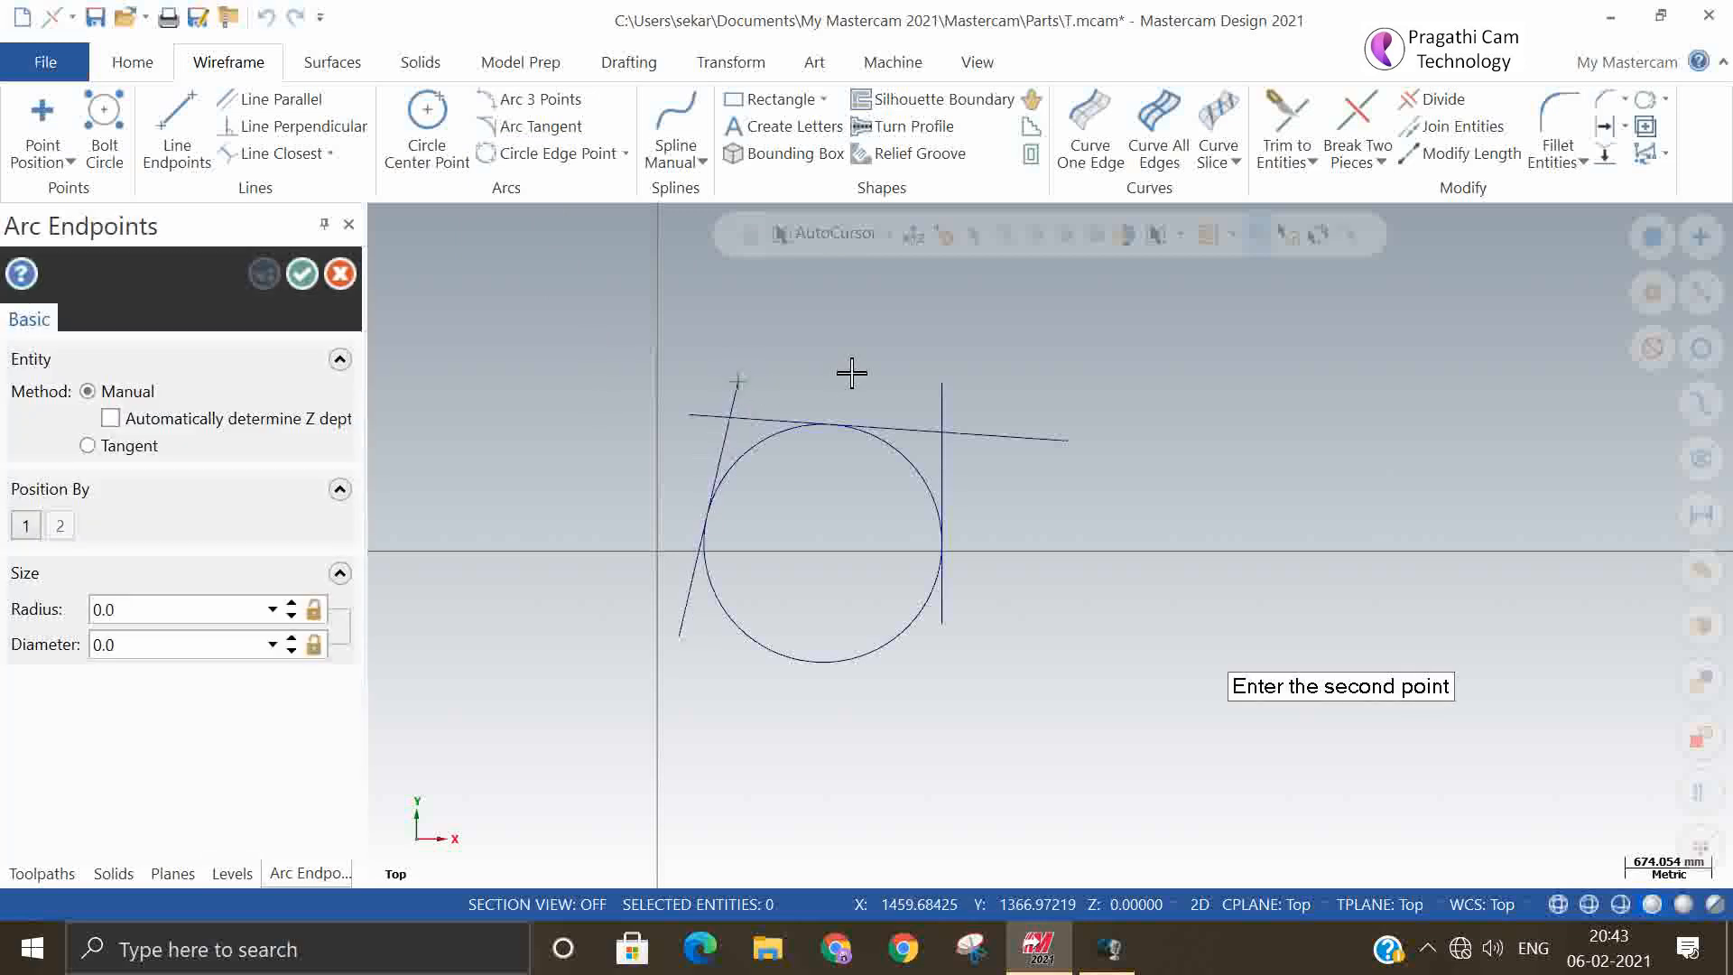
pyautogui.click(941, 384)
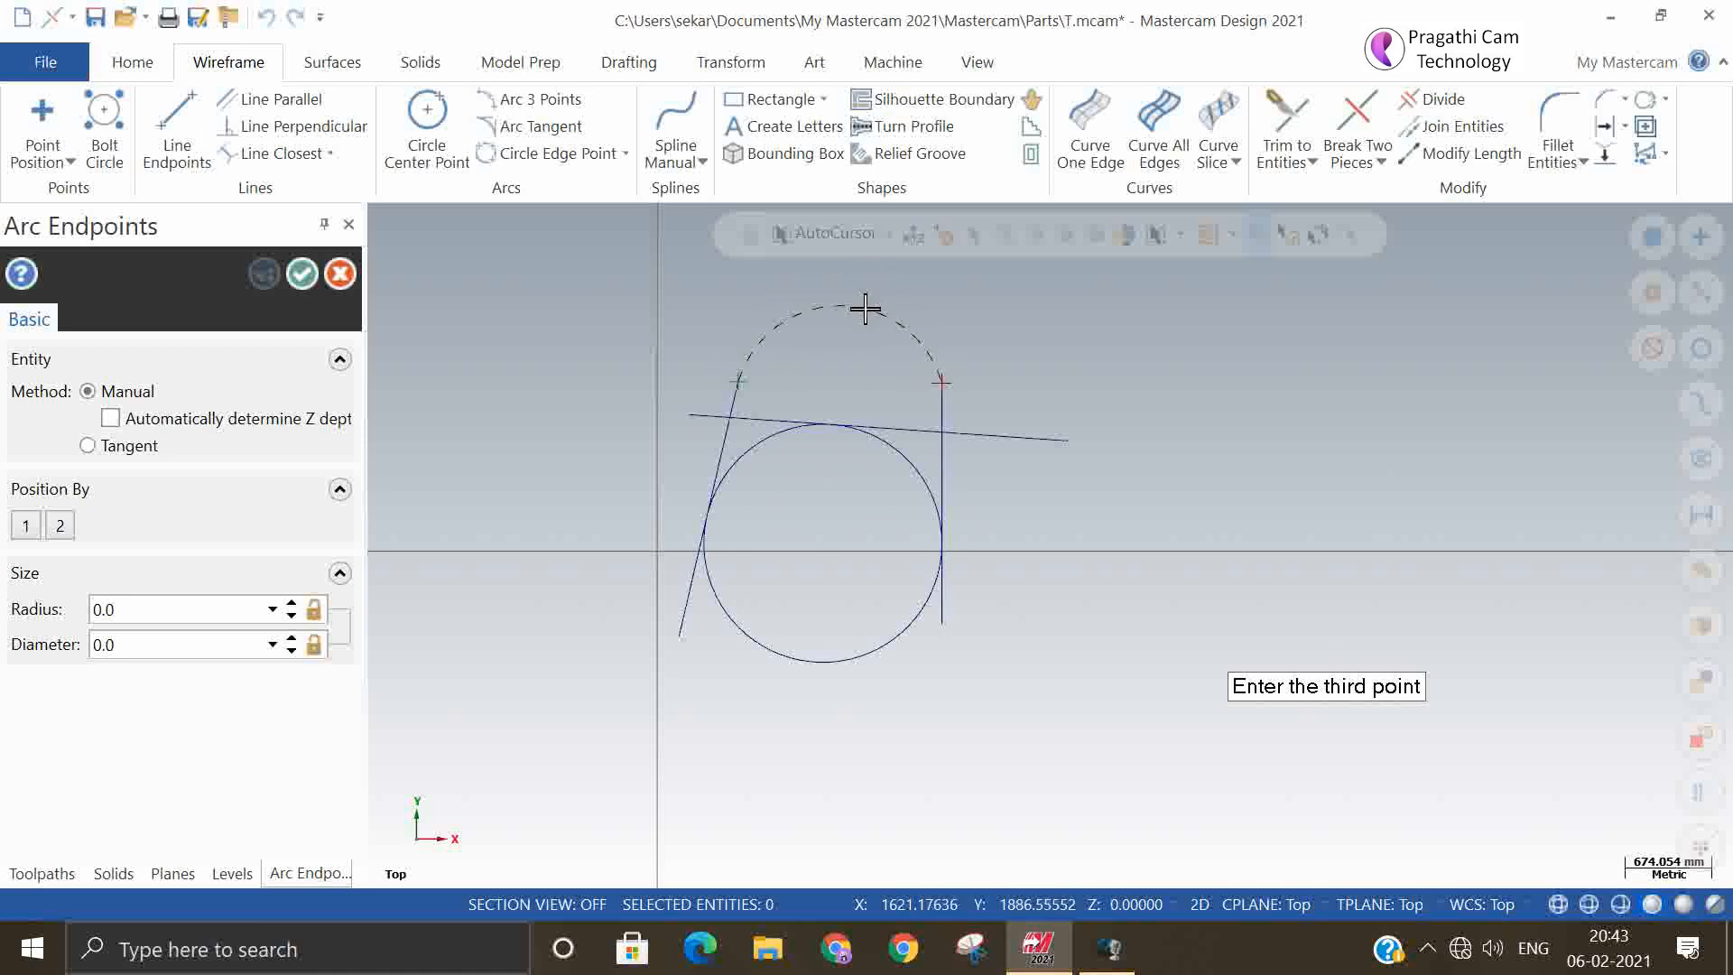
pyautogui.click(954, 290)
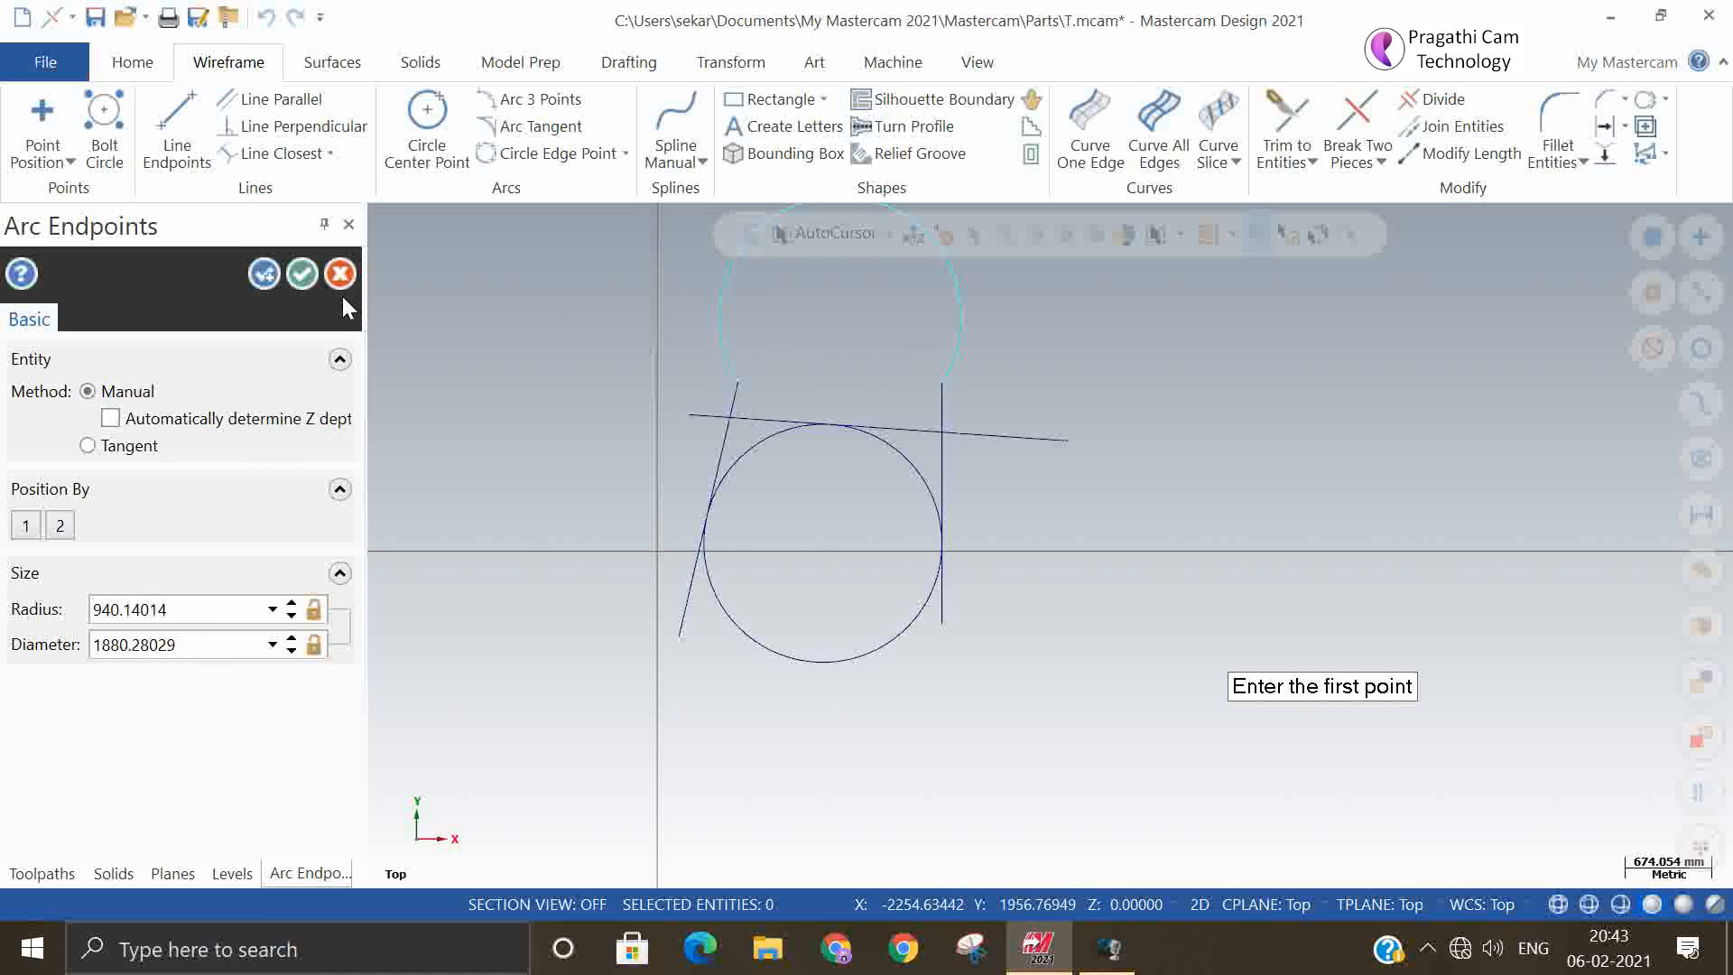
pyautogui.click(303, 274)
# Create an Arc Polar centred on the slightly sloping line's right end, with radius 200 mm, start angle 100° and end angle 175°
pyautogui.click(625, 160)
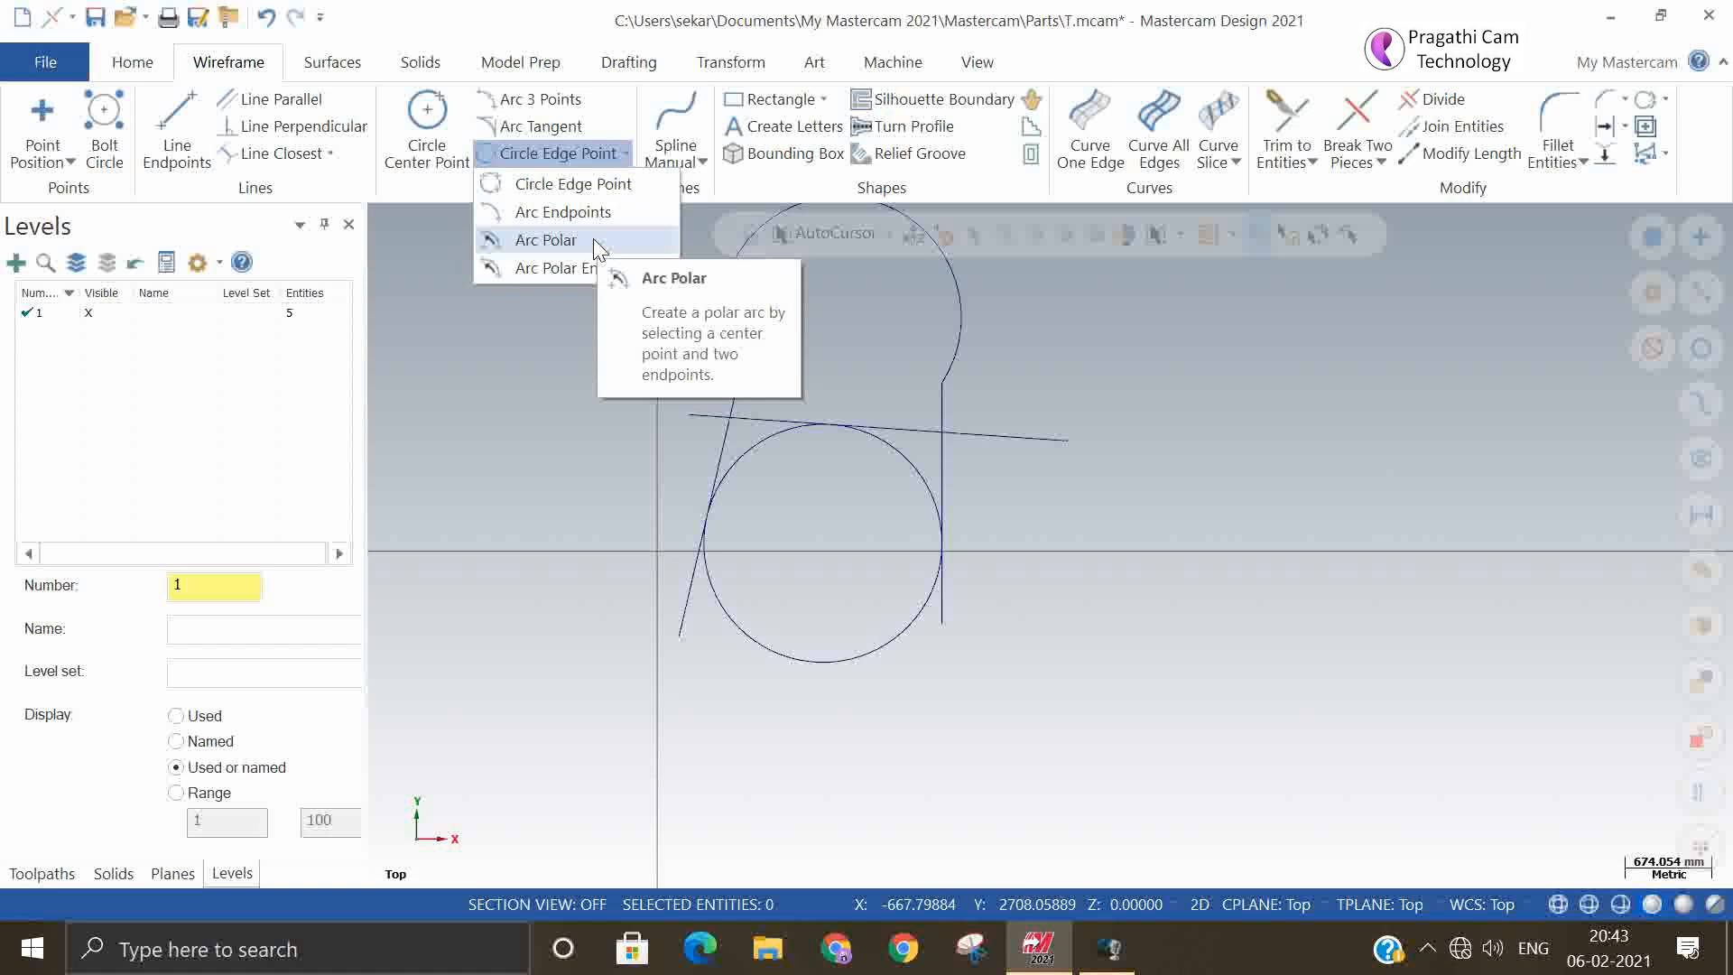
pyautogui.click(593, 238)
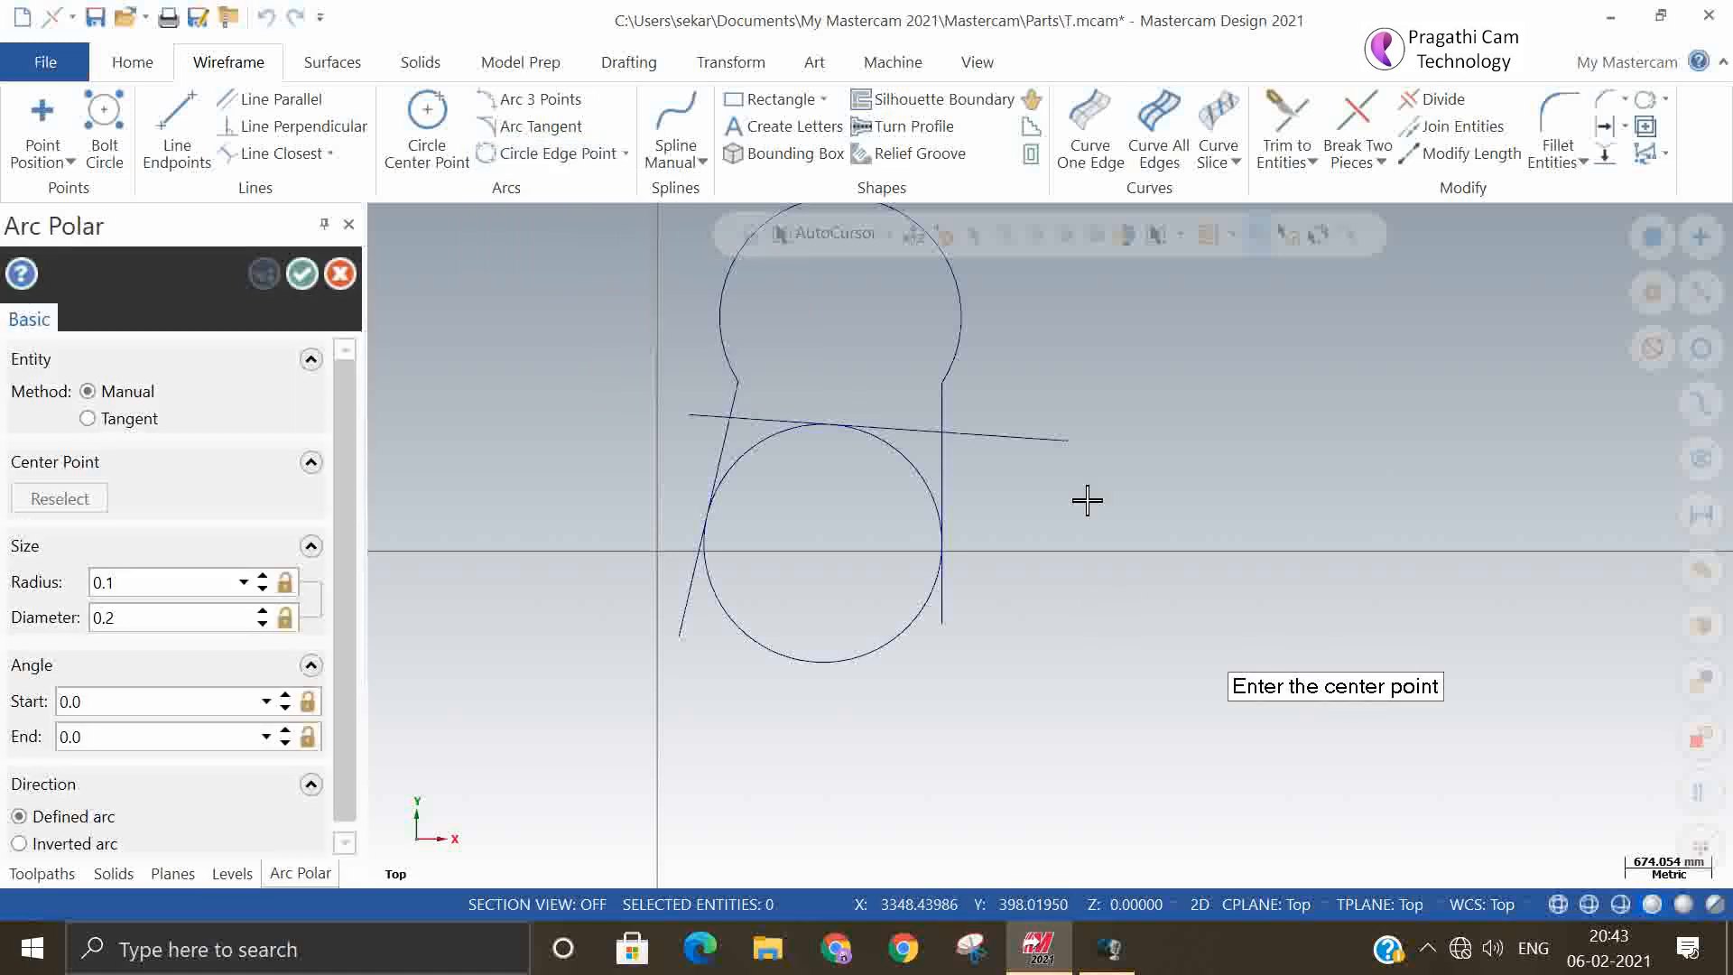
pyautogui.click(1069, 441)
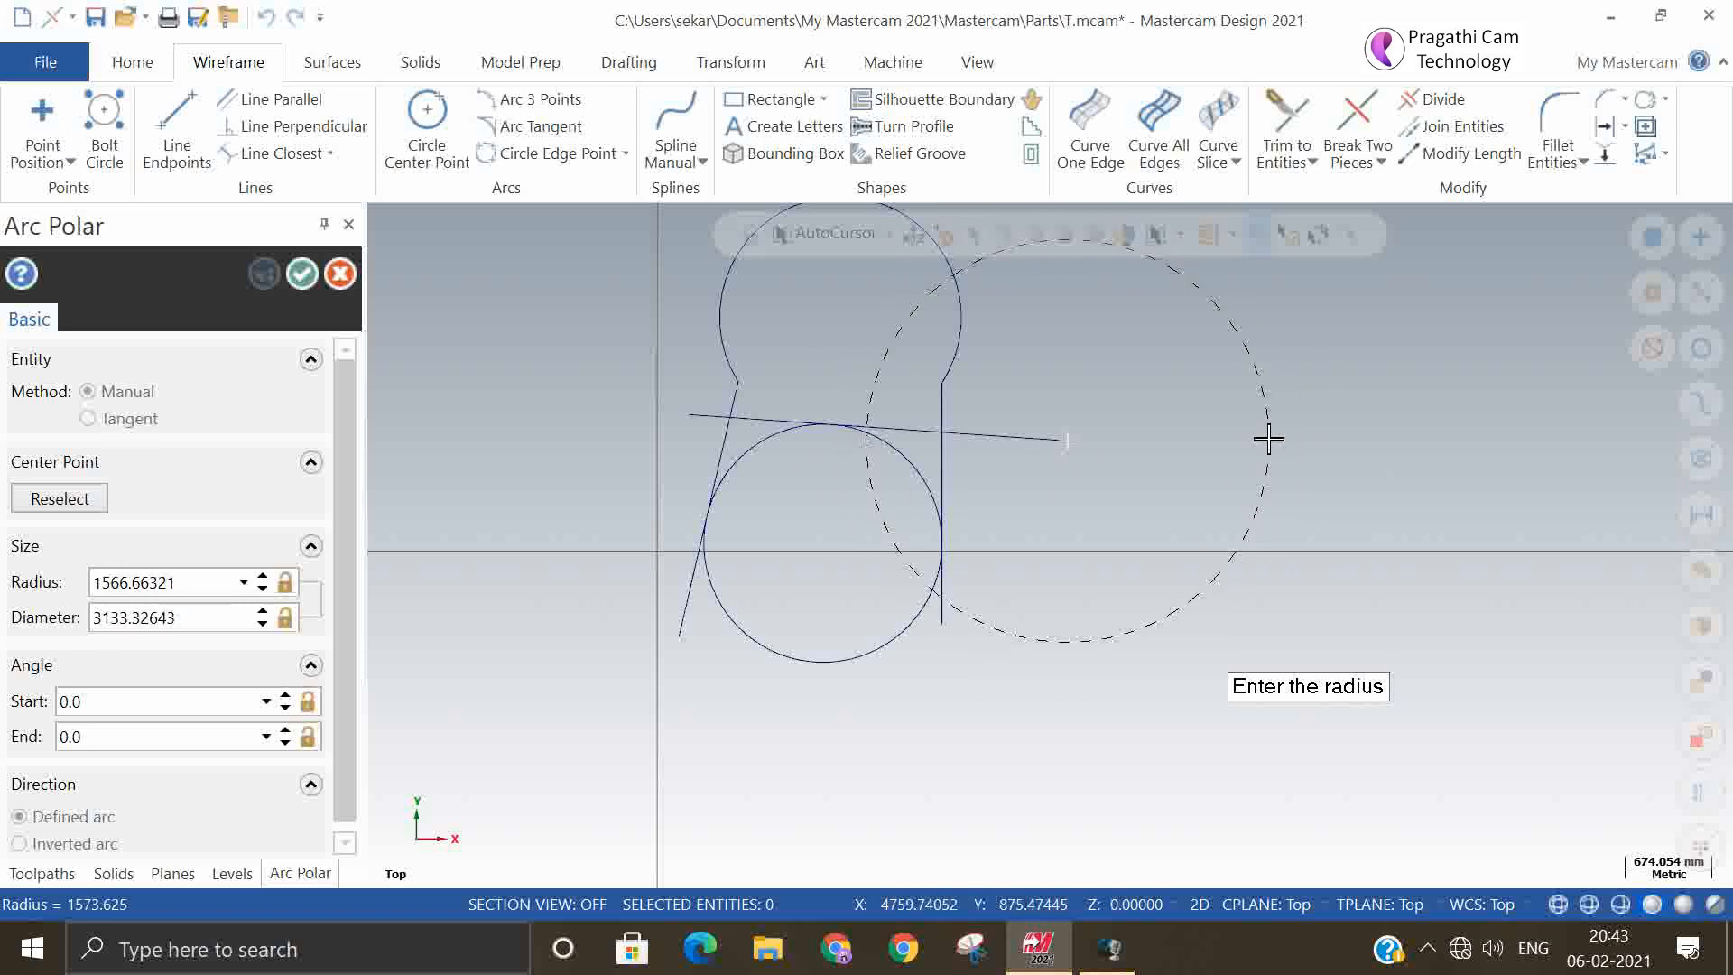
pyautogui.click(197, 582)
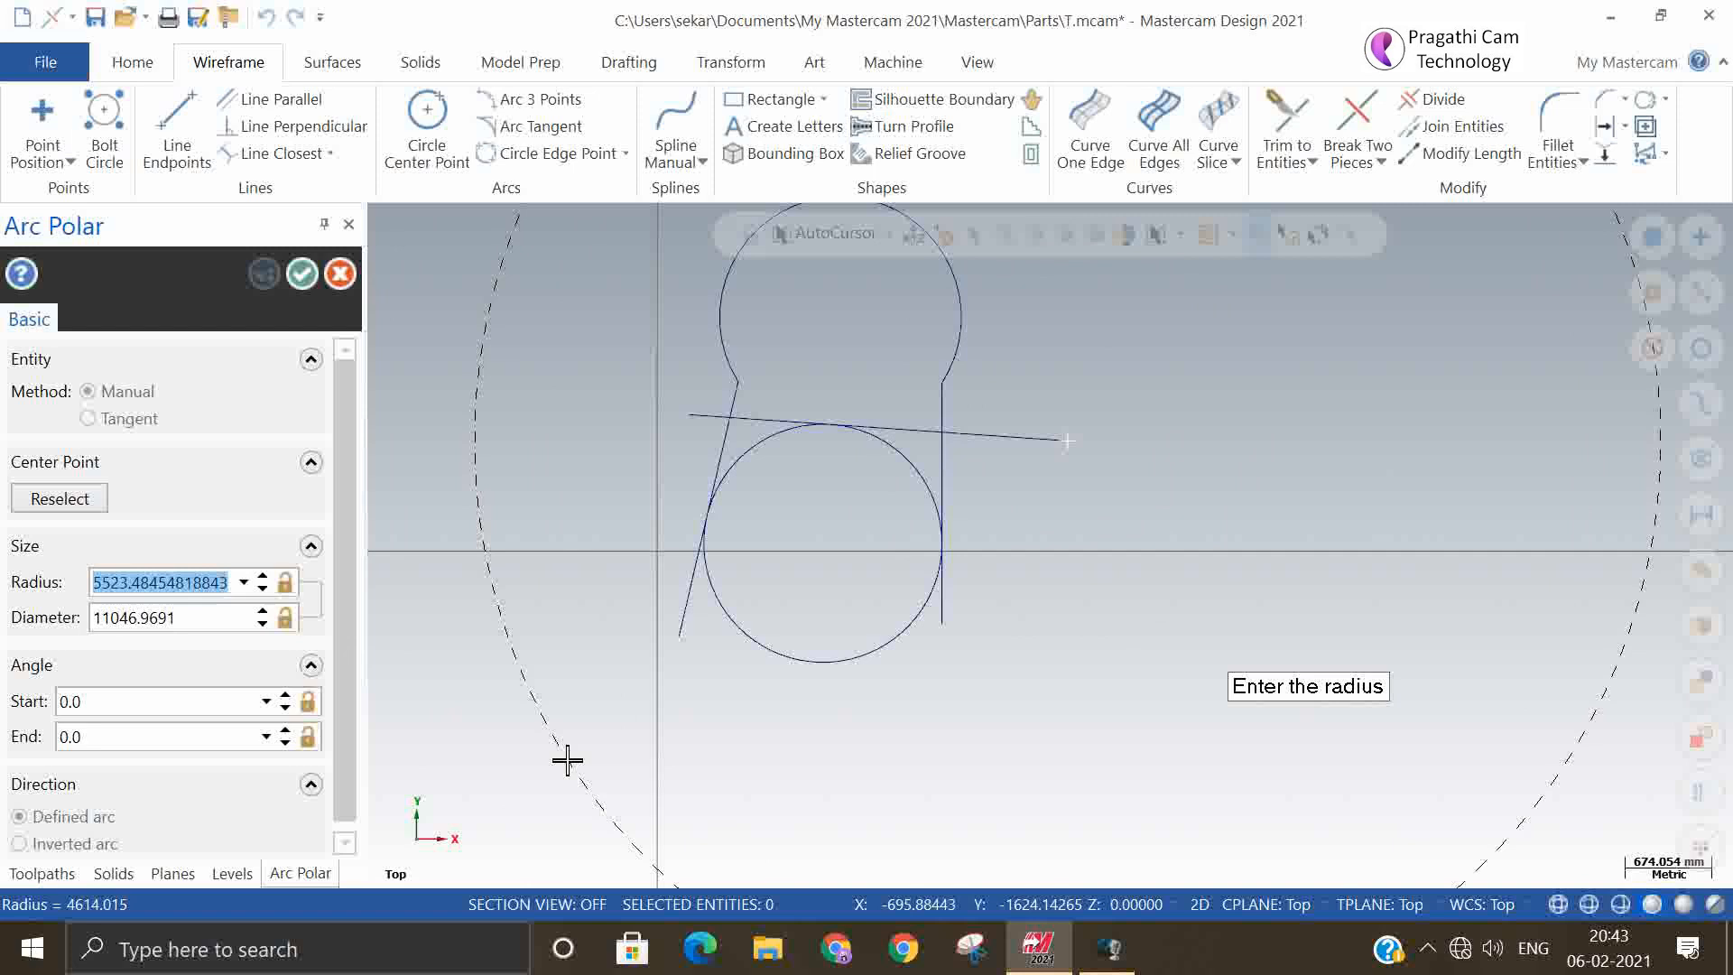
pyautogui.write('200')
pyautogui.press('Return')
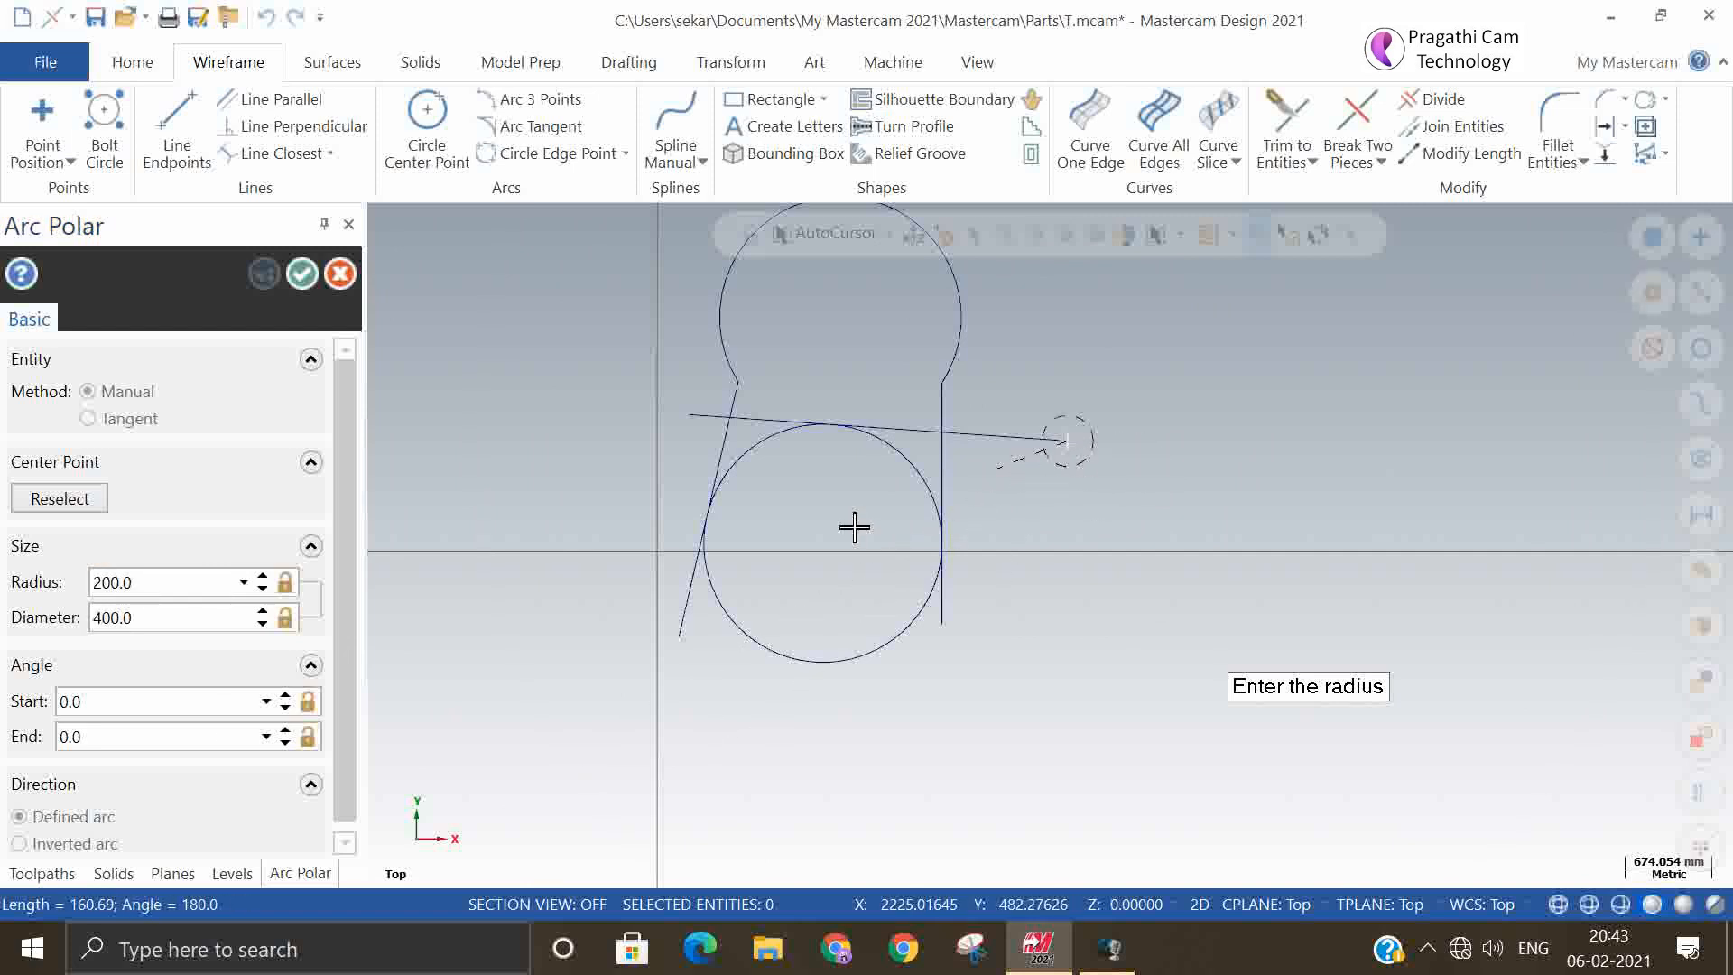
pyautogui.click(162, 702)
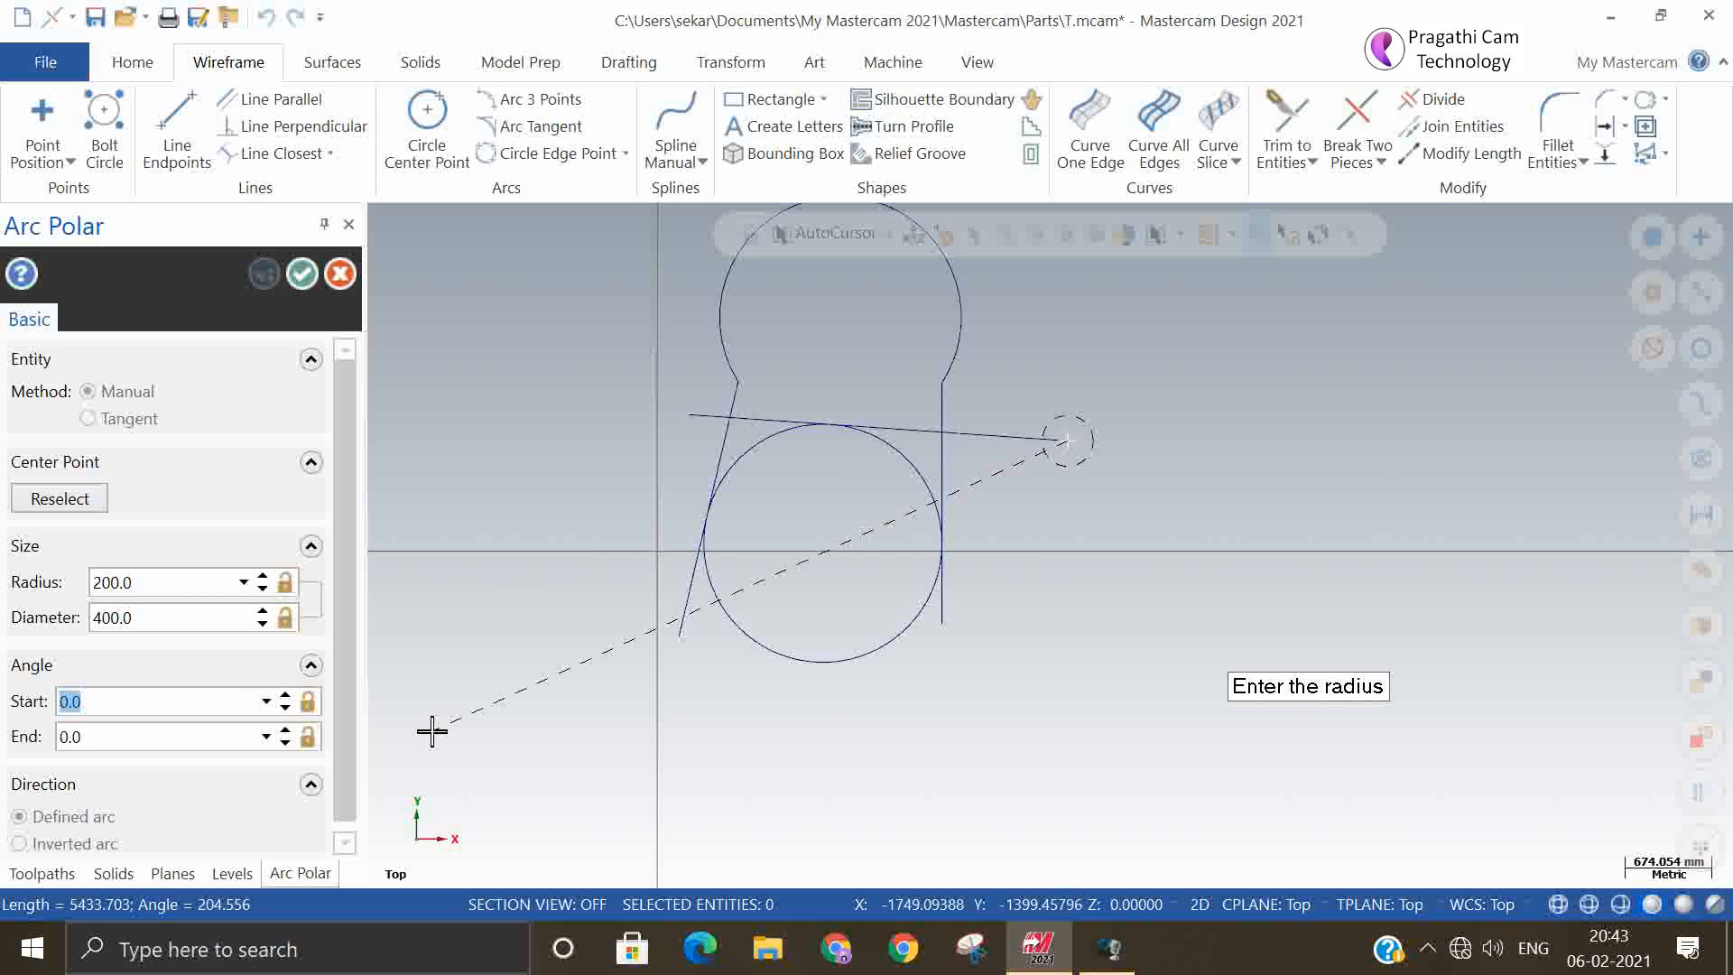
pyautogui.write('100')
pyautogui.press('Return')
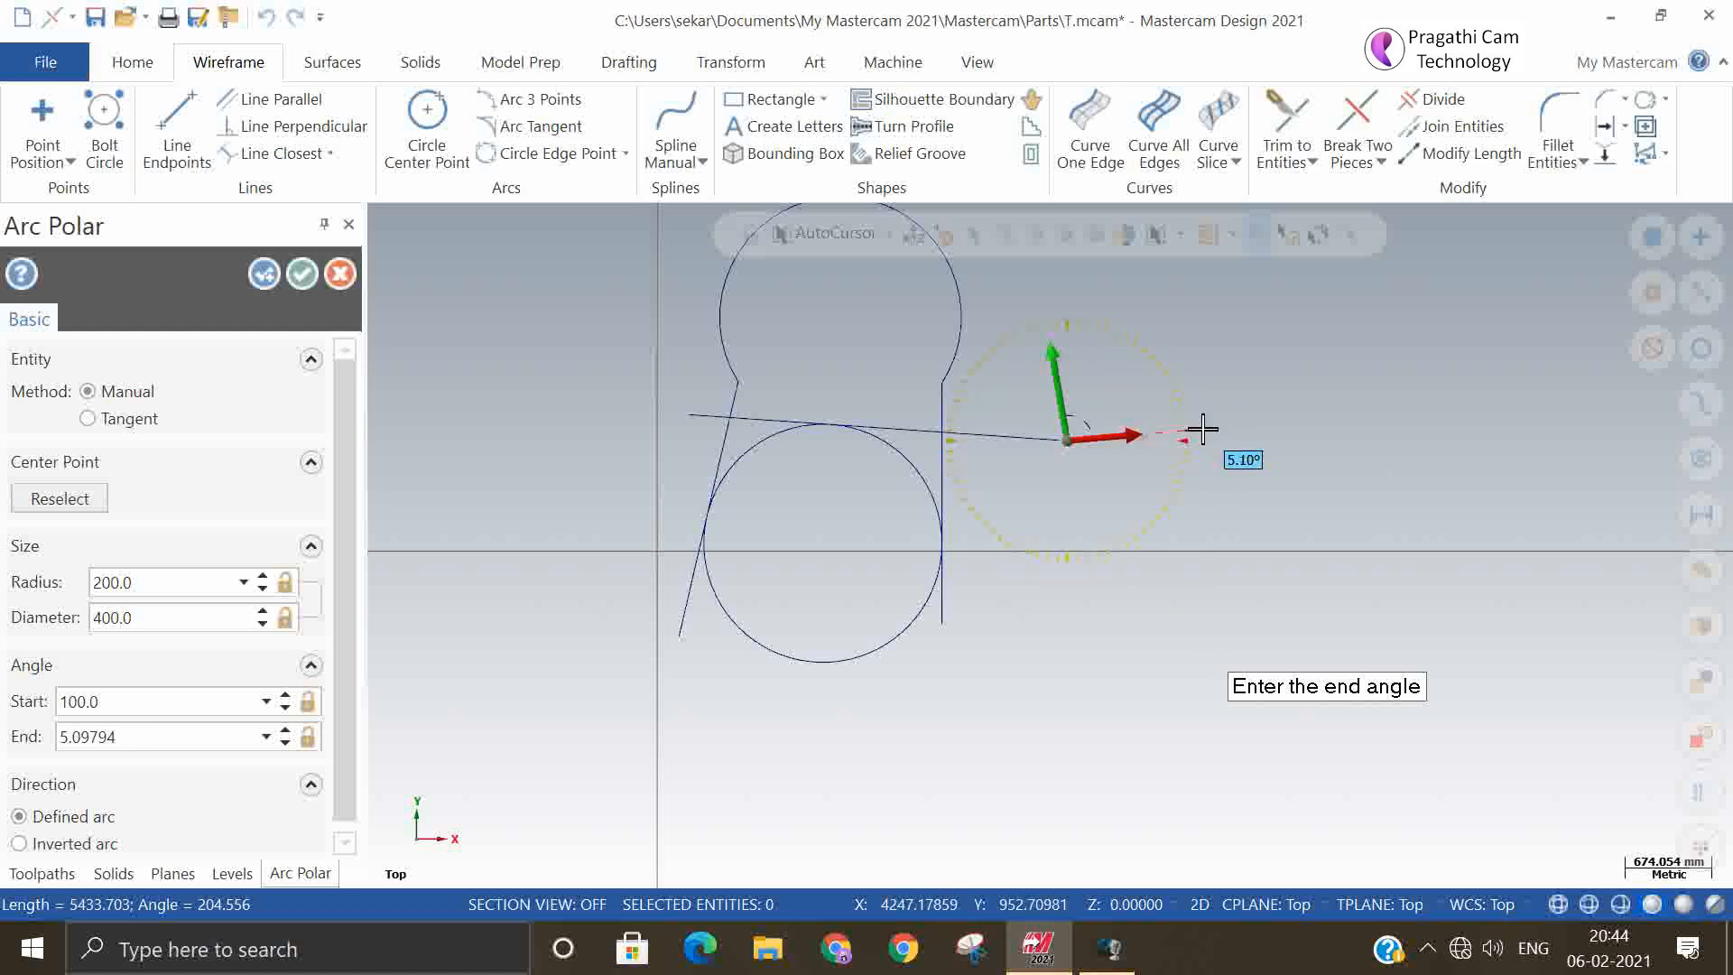
pyautogui.click(979, 437)
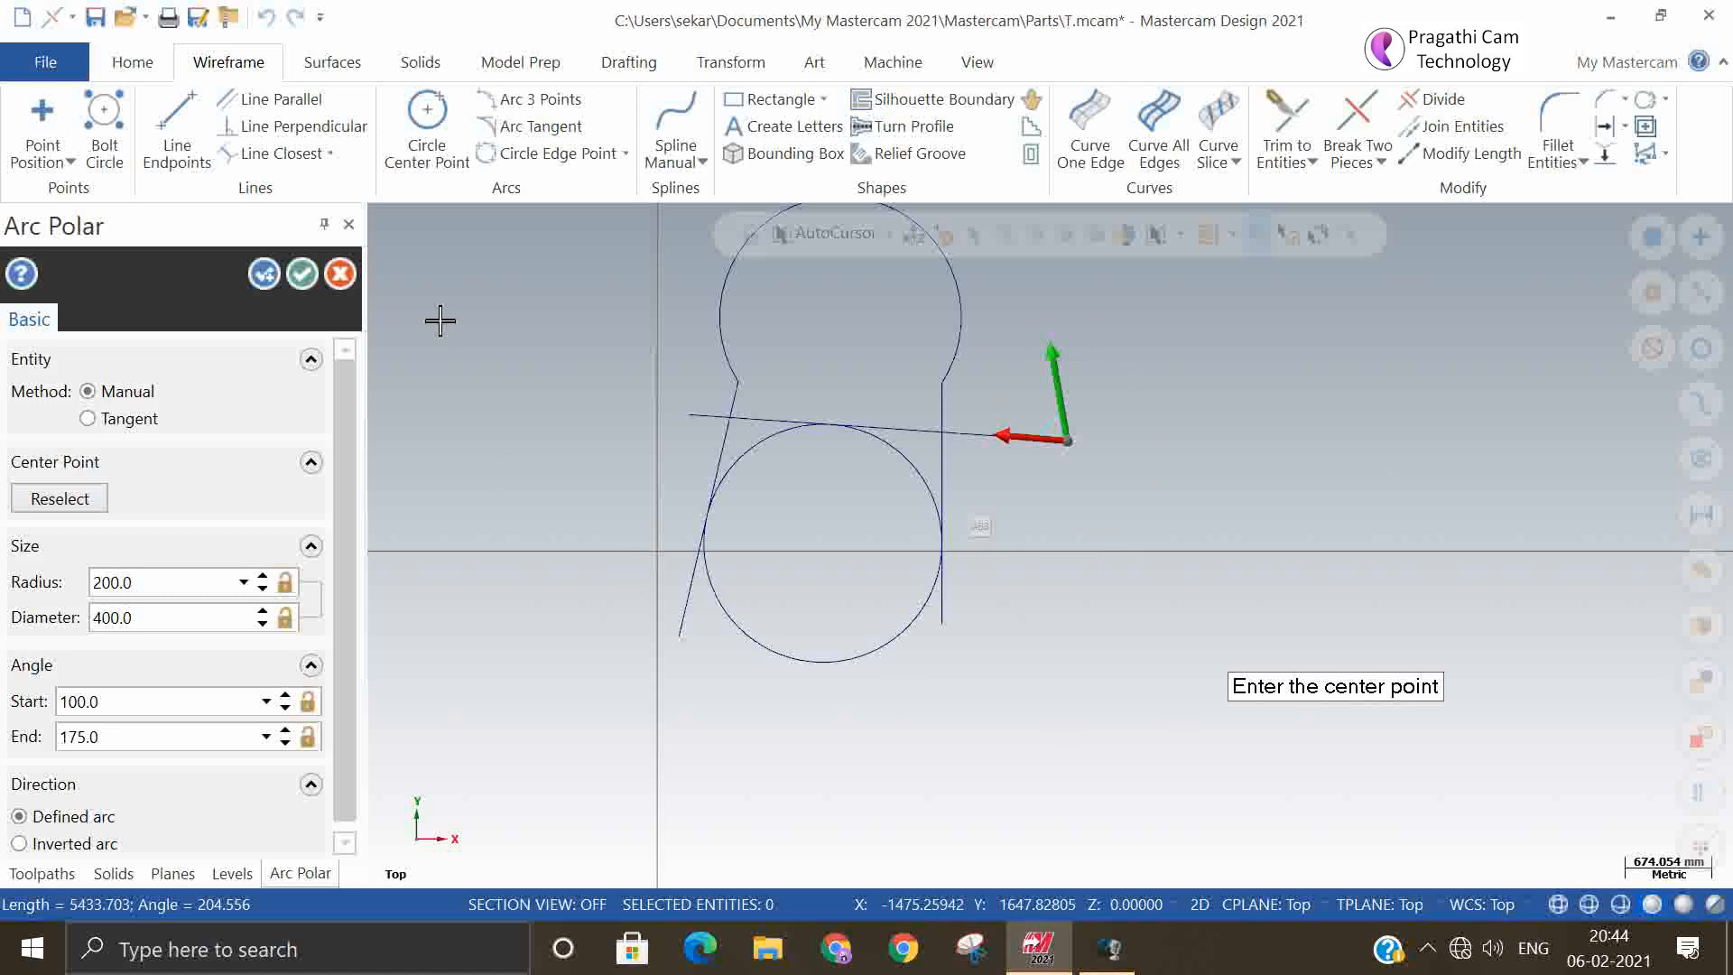
pyautogui.click(304, 274)
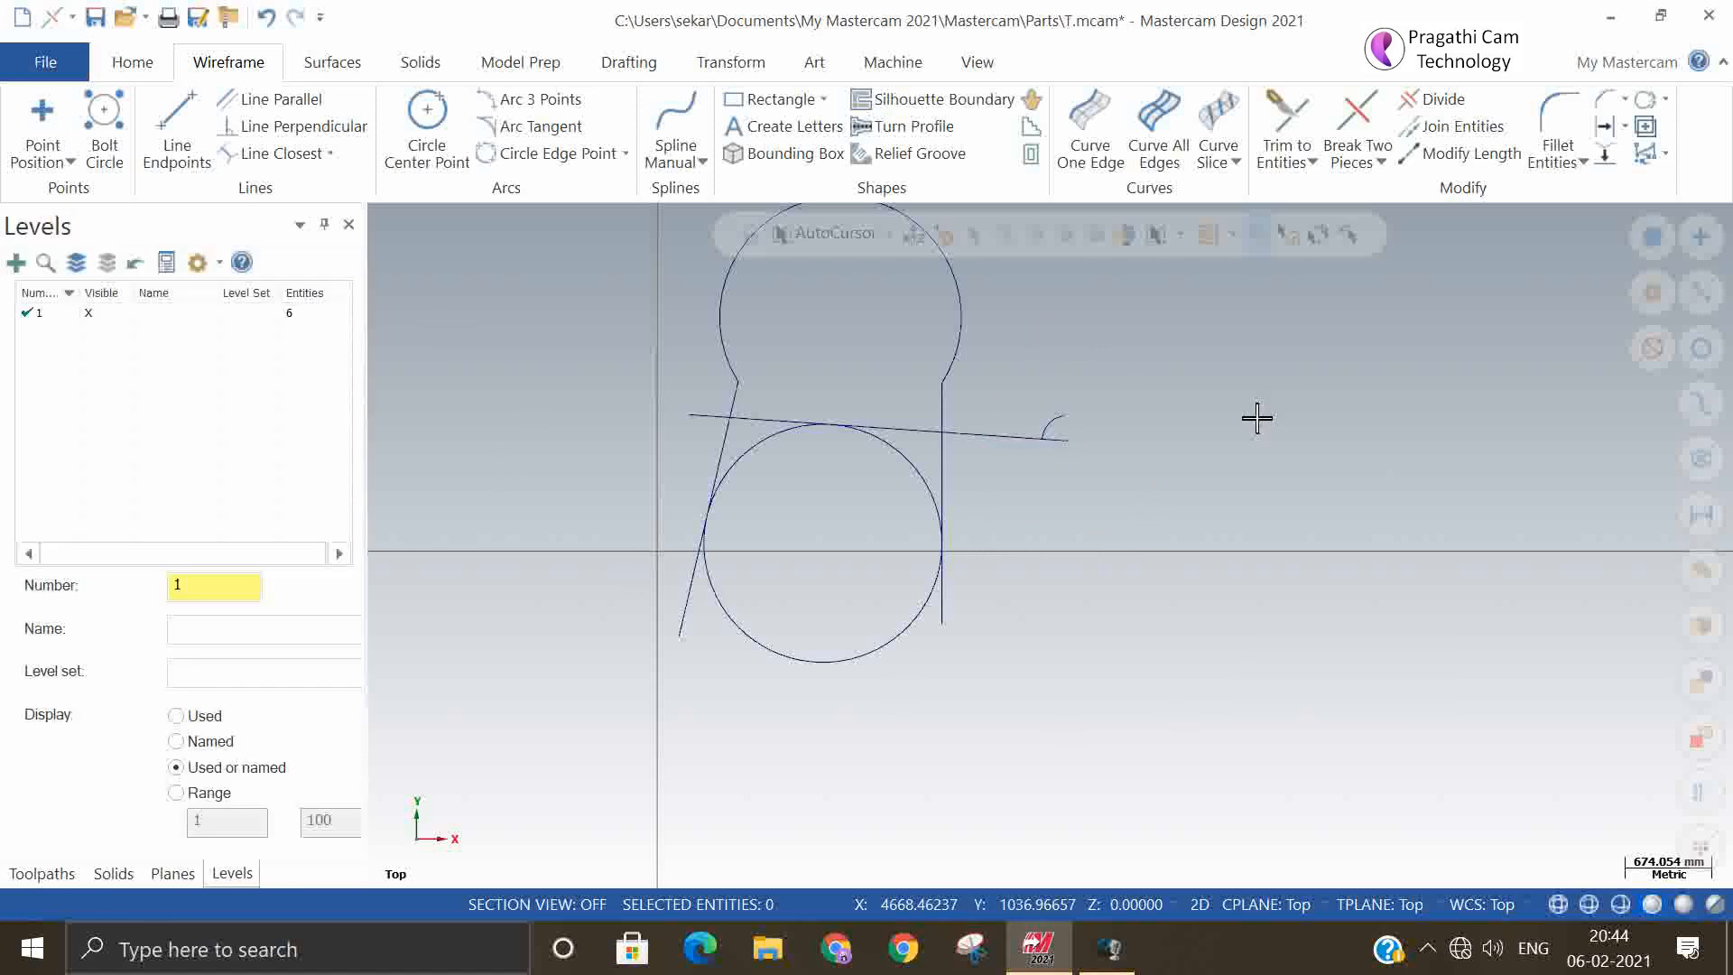
# Create an Arc Polar Endpoints arc starting at the slightly sloping line's right end, with radius 500 mm, start angle 0° and end angle 180°
pyautogui.click(622, 156)
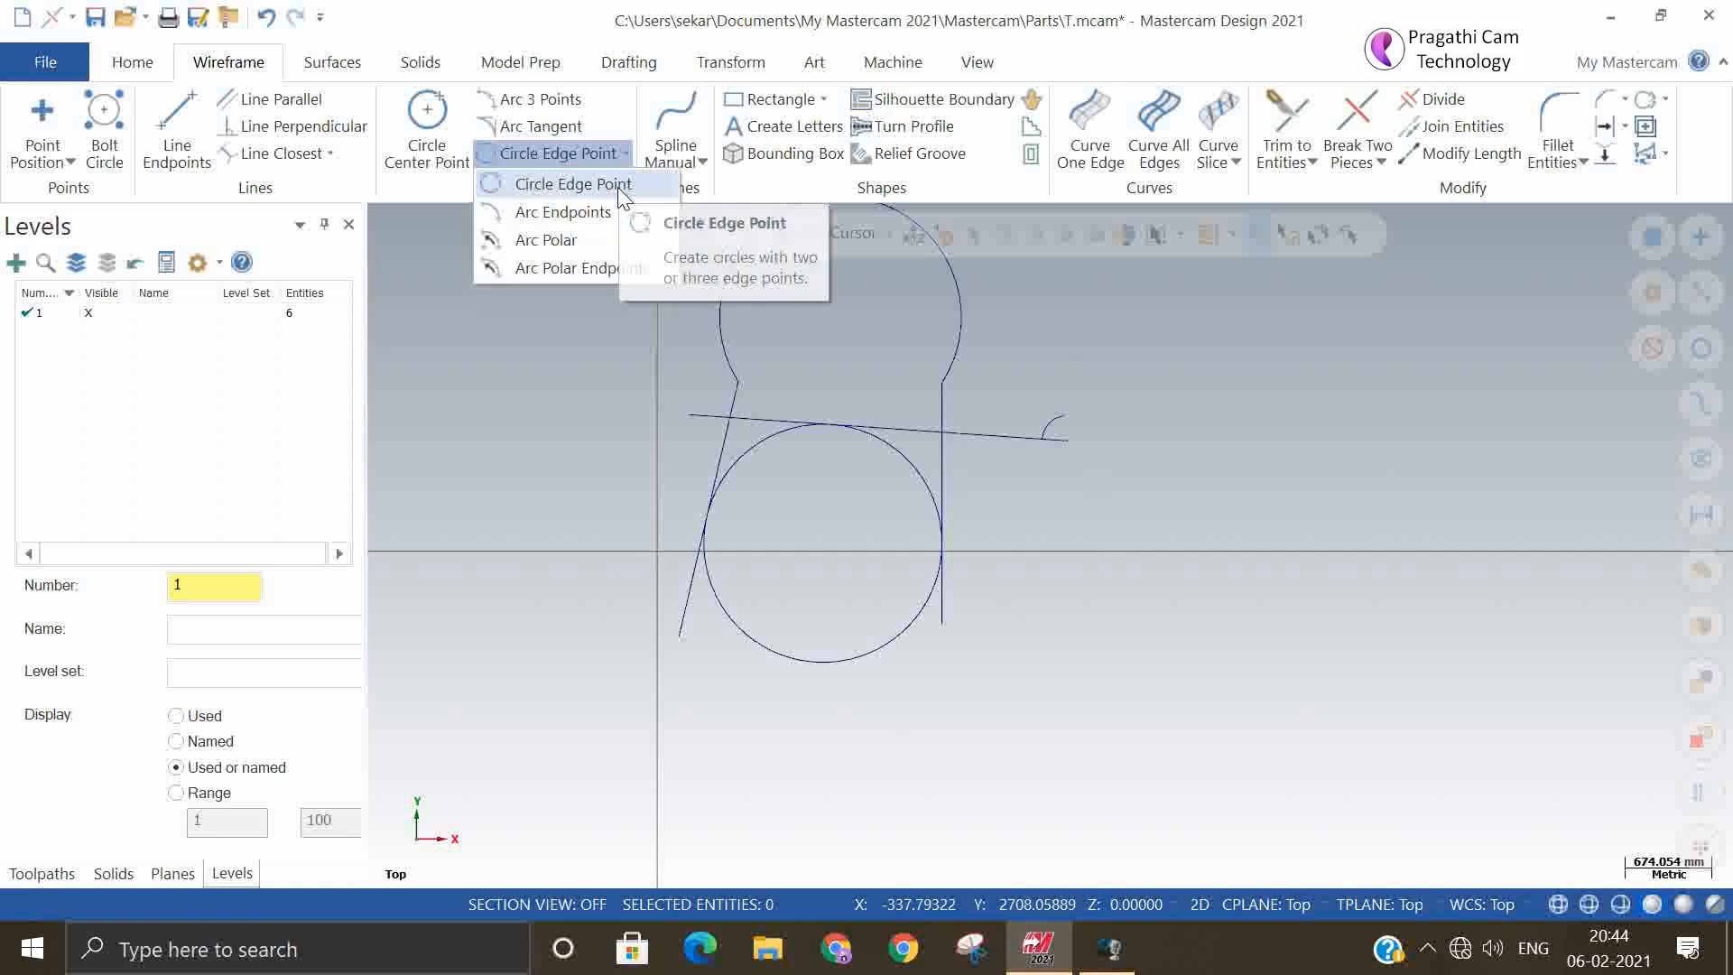
pyautogui.click(601, 277)
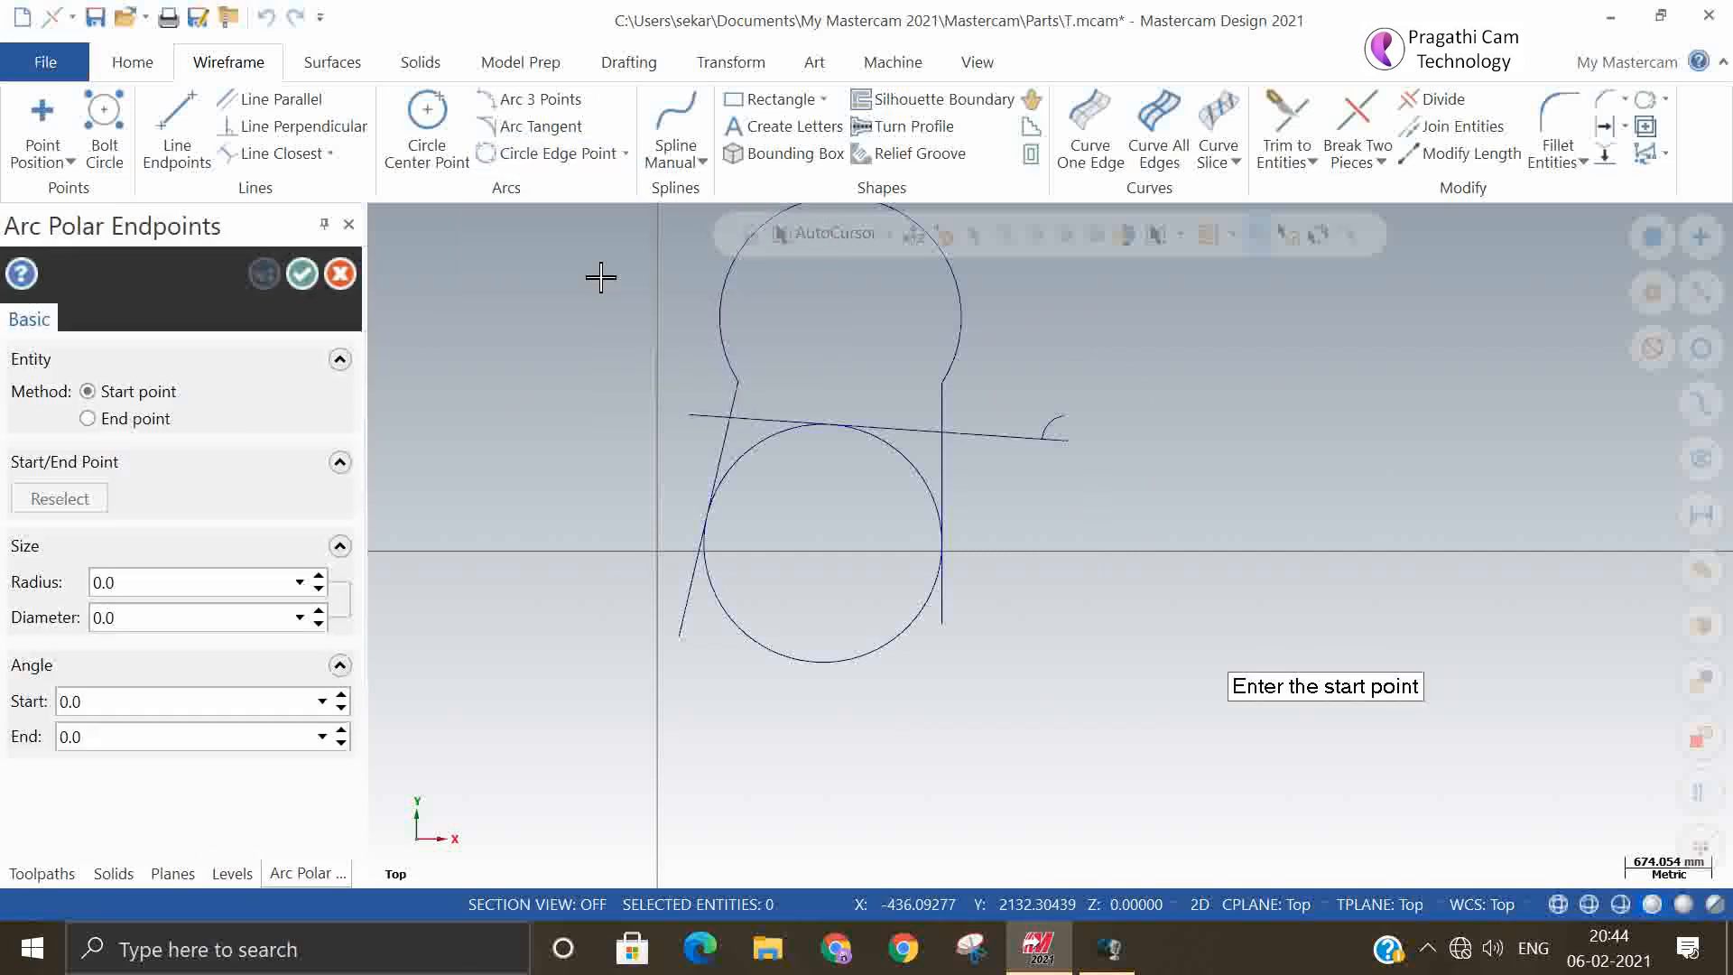
pyautogui.click(957, 629)
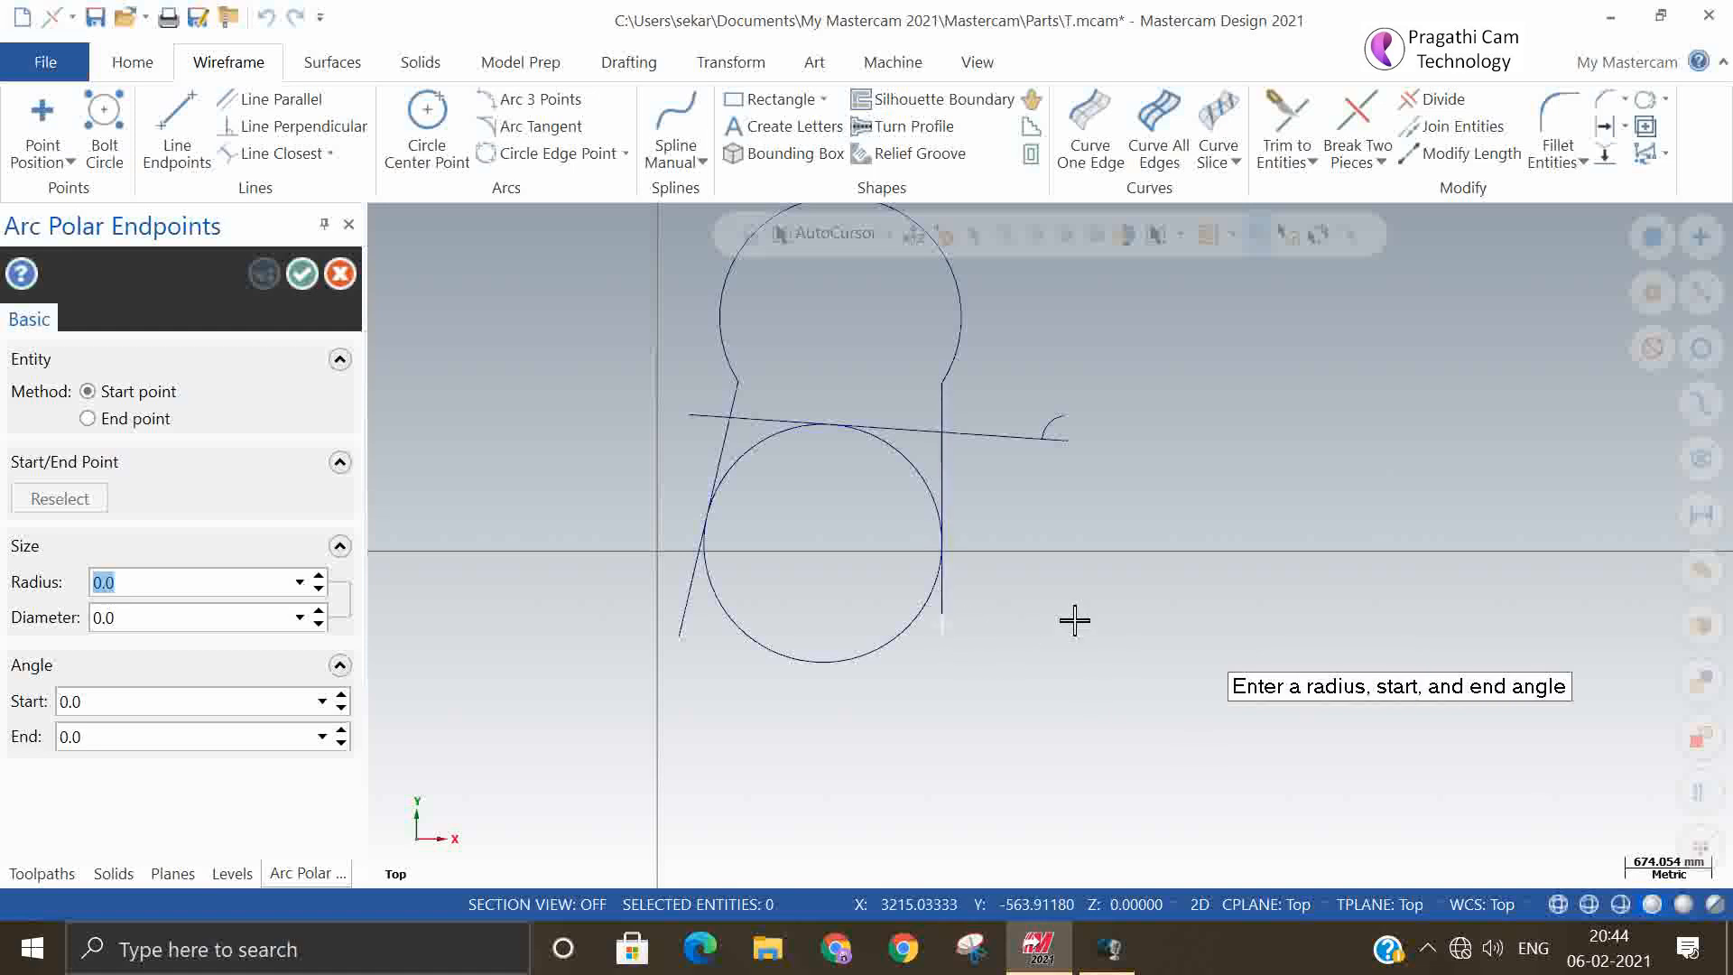
pyautogui.click(1089, 462)
pyautogui.write('0')
pyautogui.press('Return')
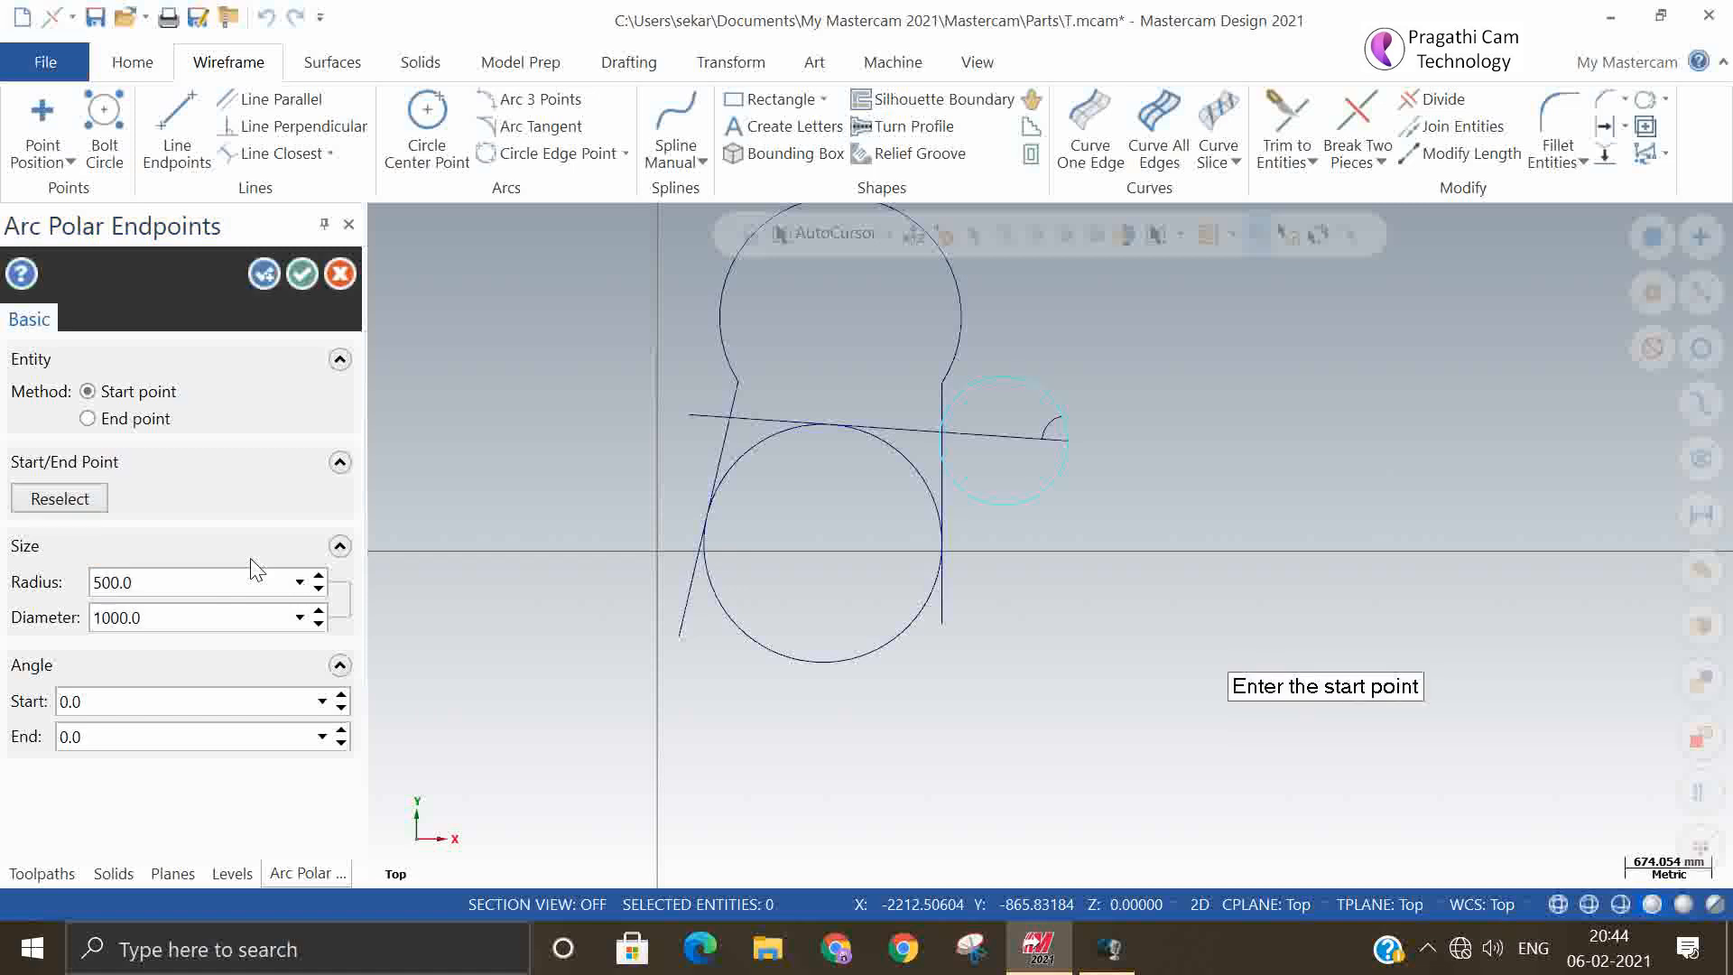
pyautogui.click(199, 700)
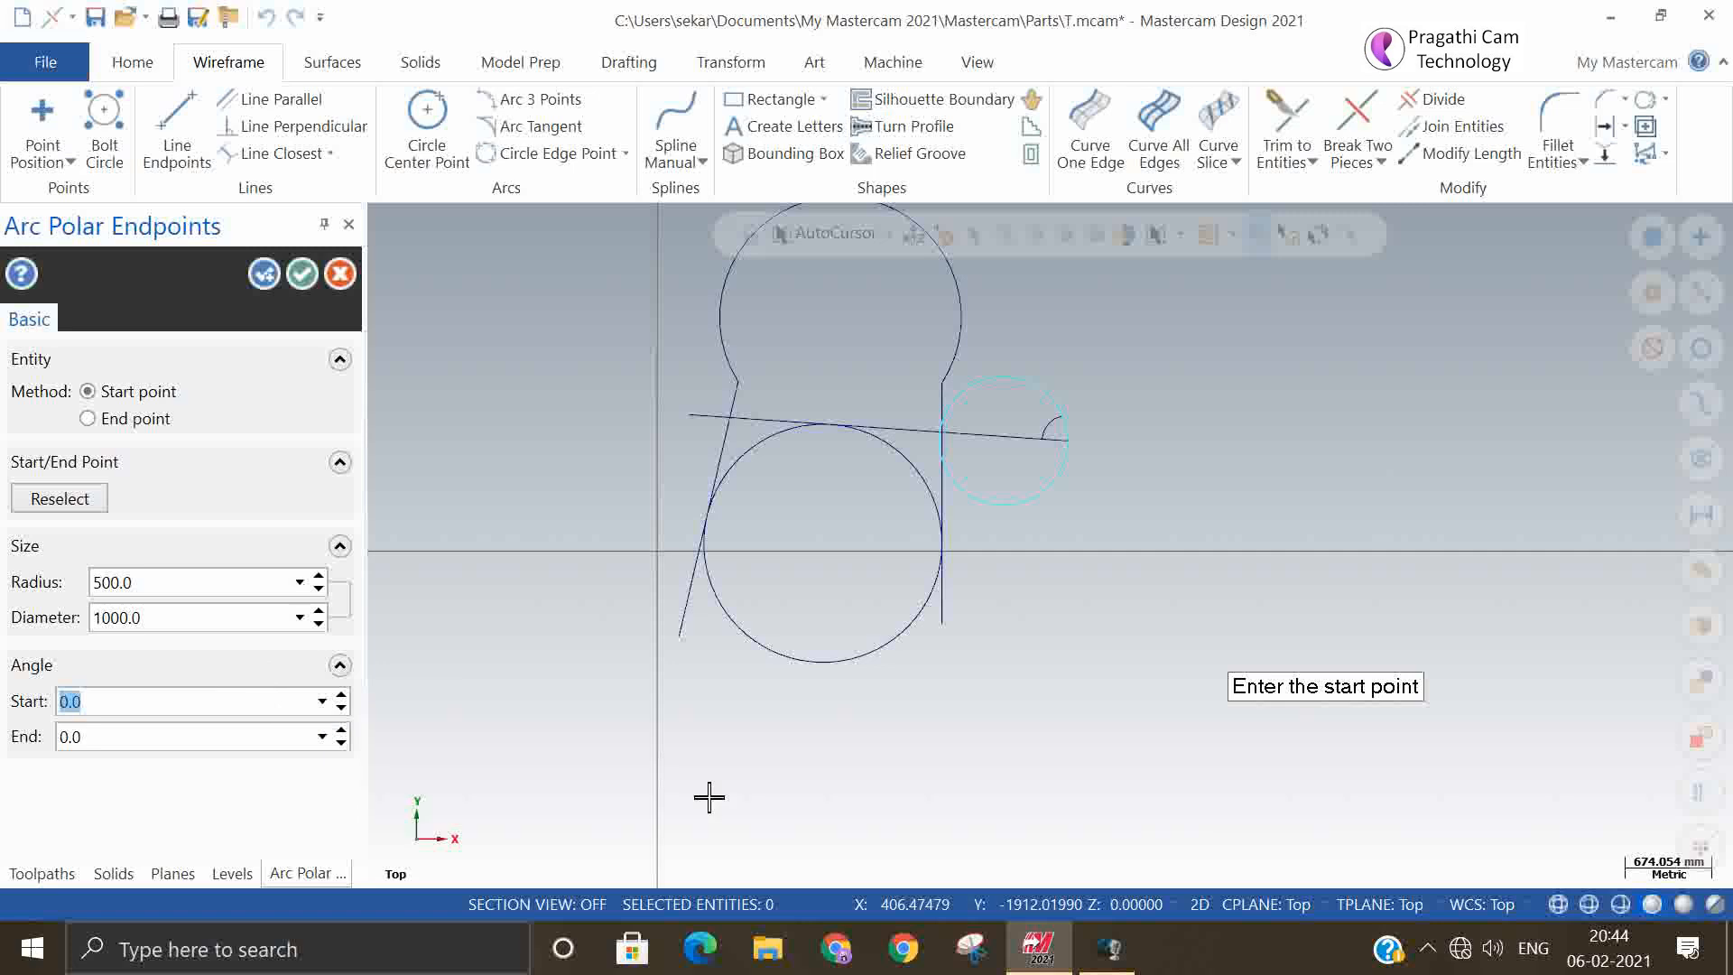
pyautogui.click(204, 740)
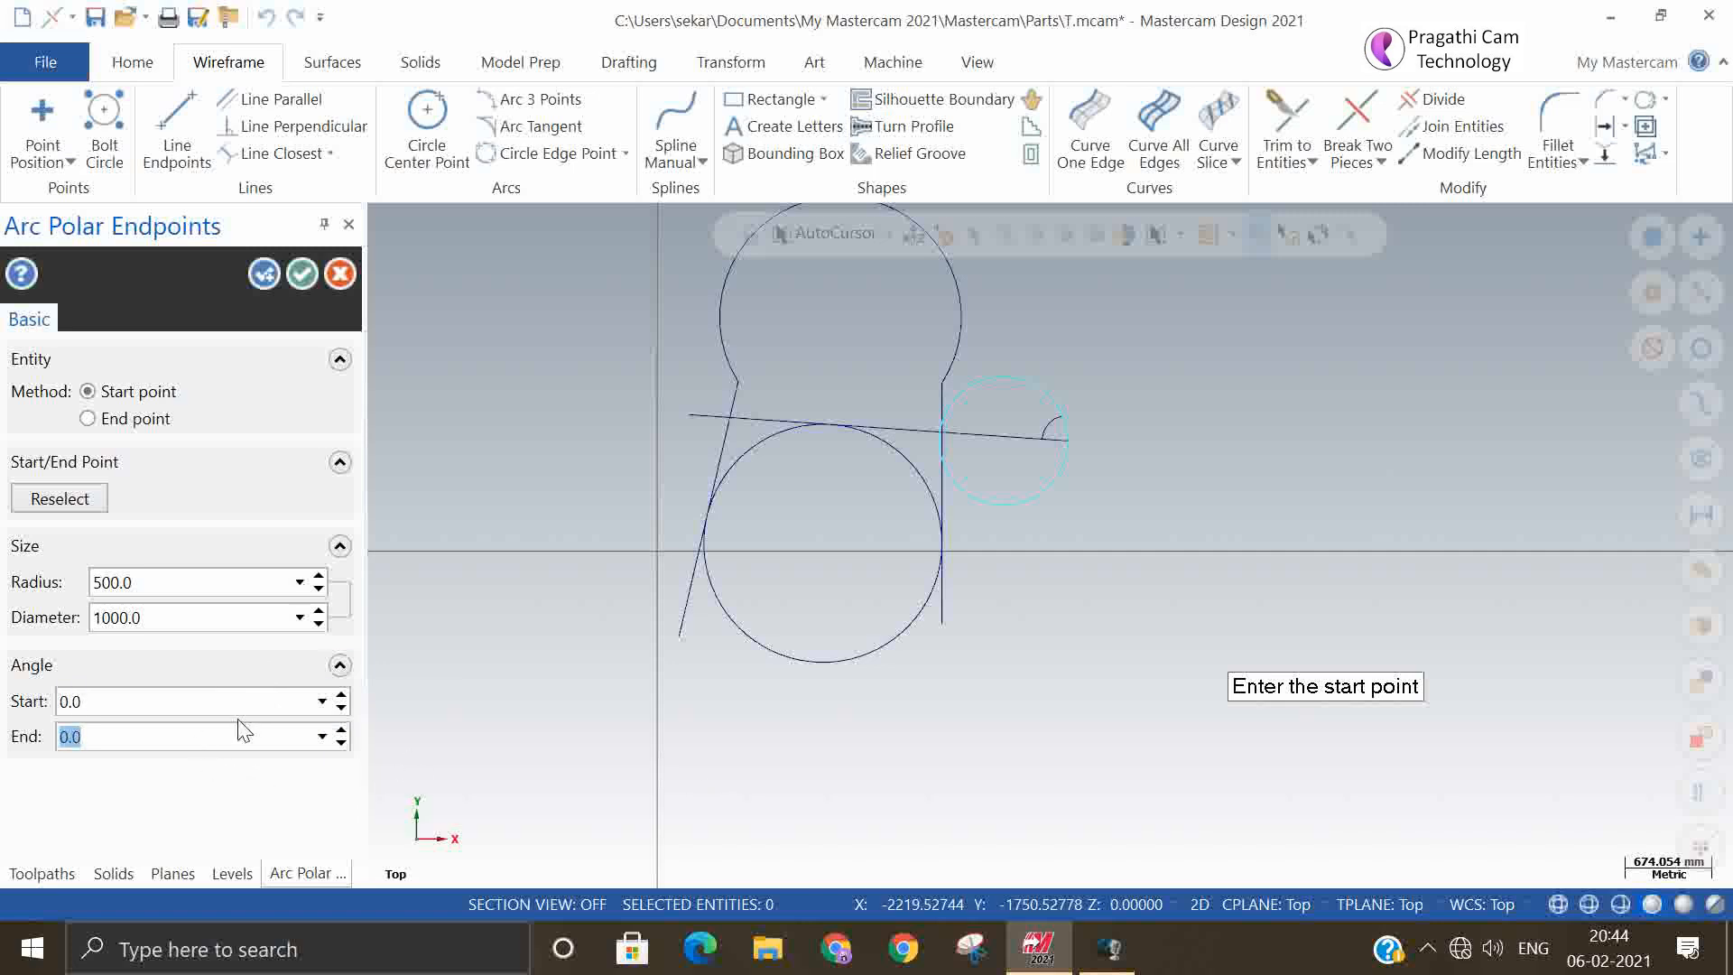
pyautogui.write('180')
pyautogui.click(338, 273)
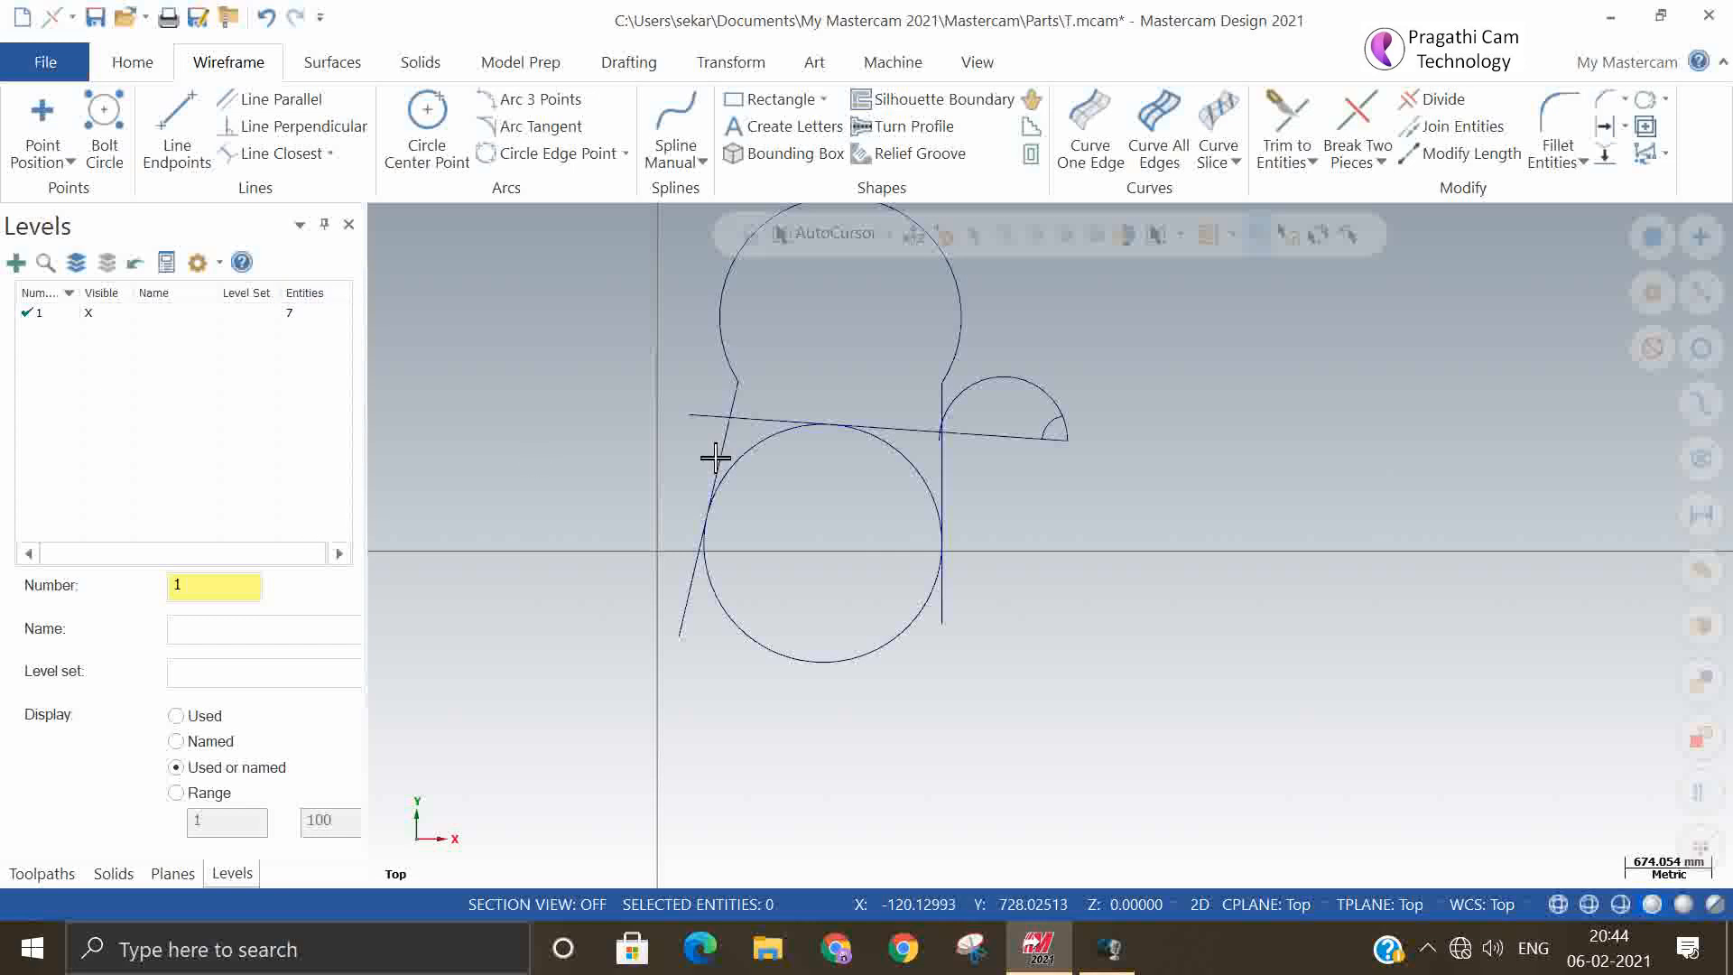
# Select all the lines, arcs and the circle in the drawing and delete them
pyautogui.scroll(-2, 1047, 640)
pyautogui.moveTo(791, 314)
pyautogui.mouseDown()
pyautogui.moveTo(1161, 828)
pyautogui.moveTo(1224, 783)
pyautogui.mouseUp()
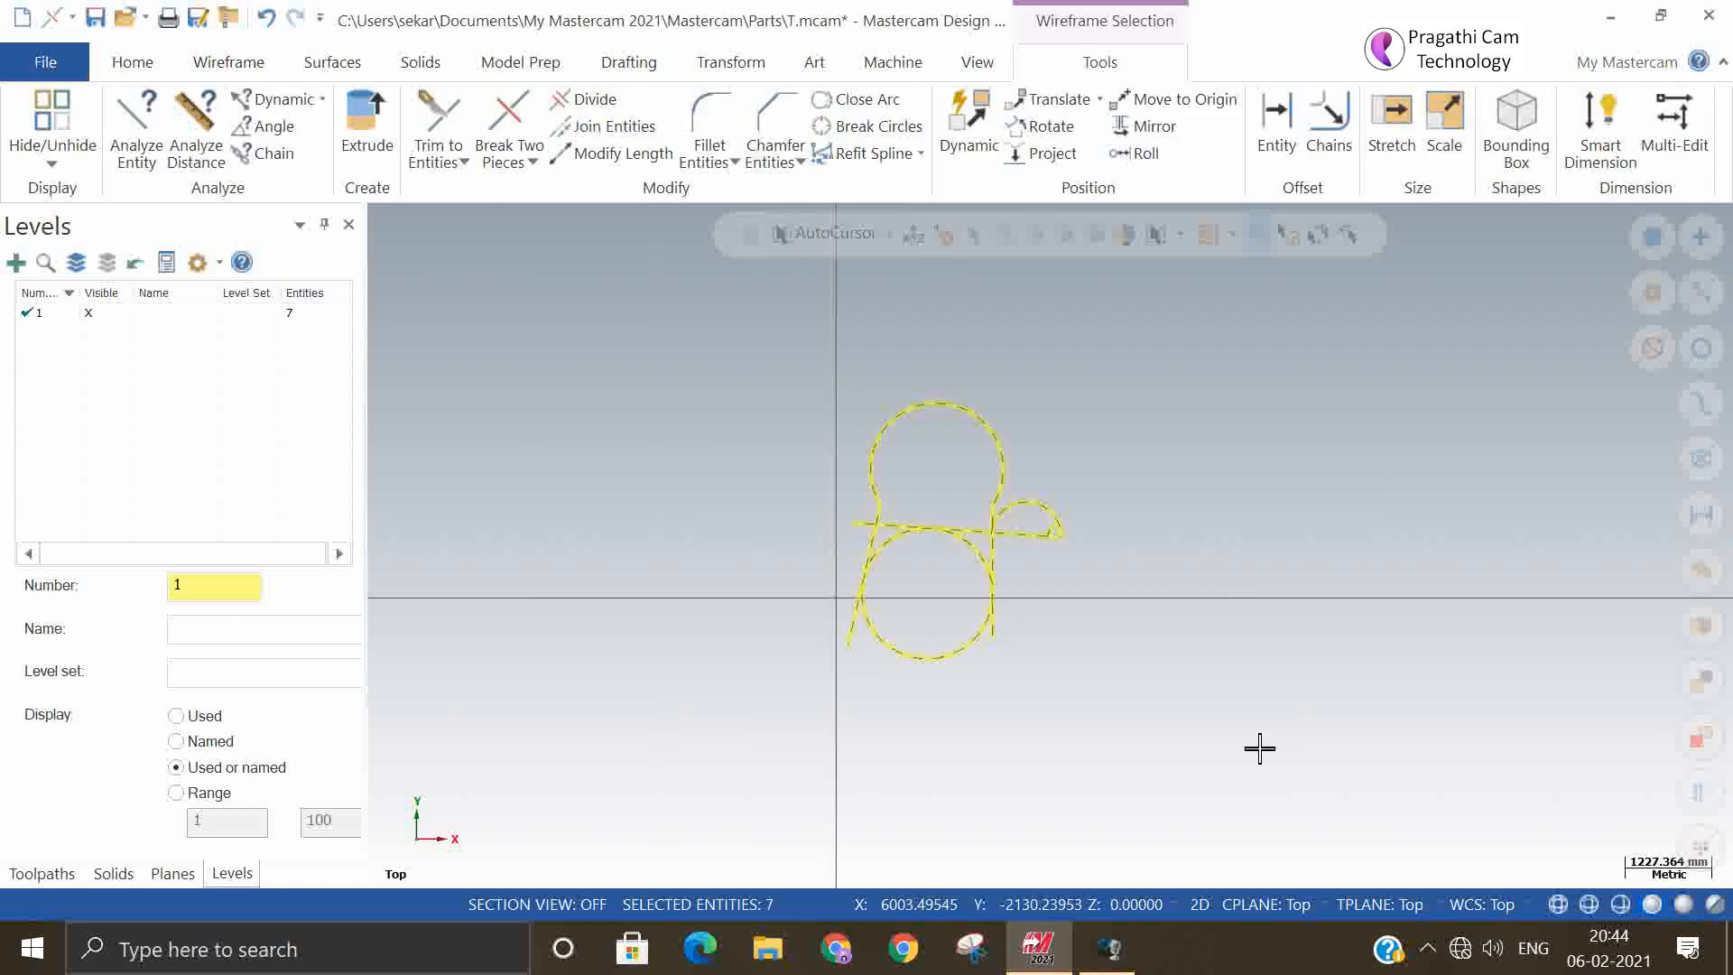
pyautogui.press('Delete')
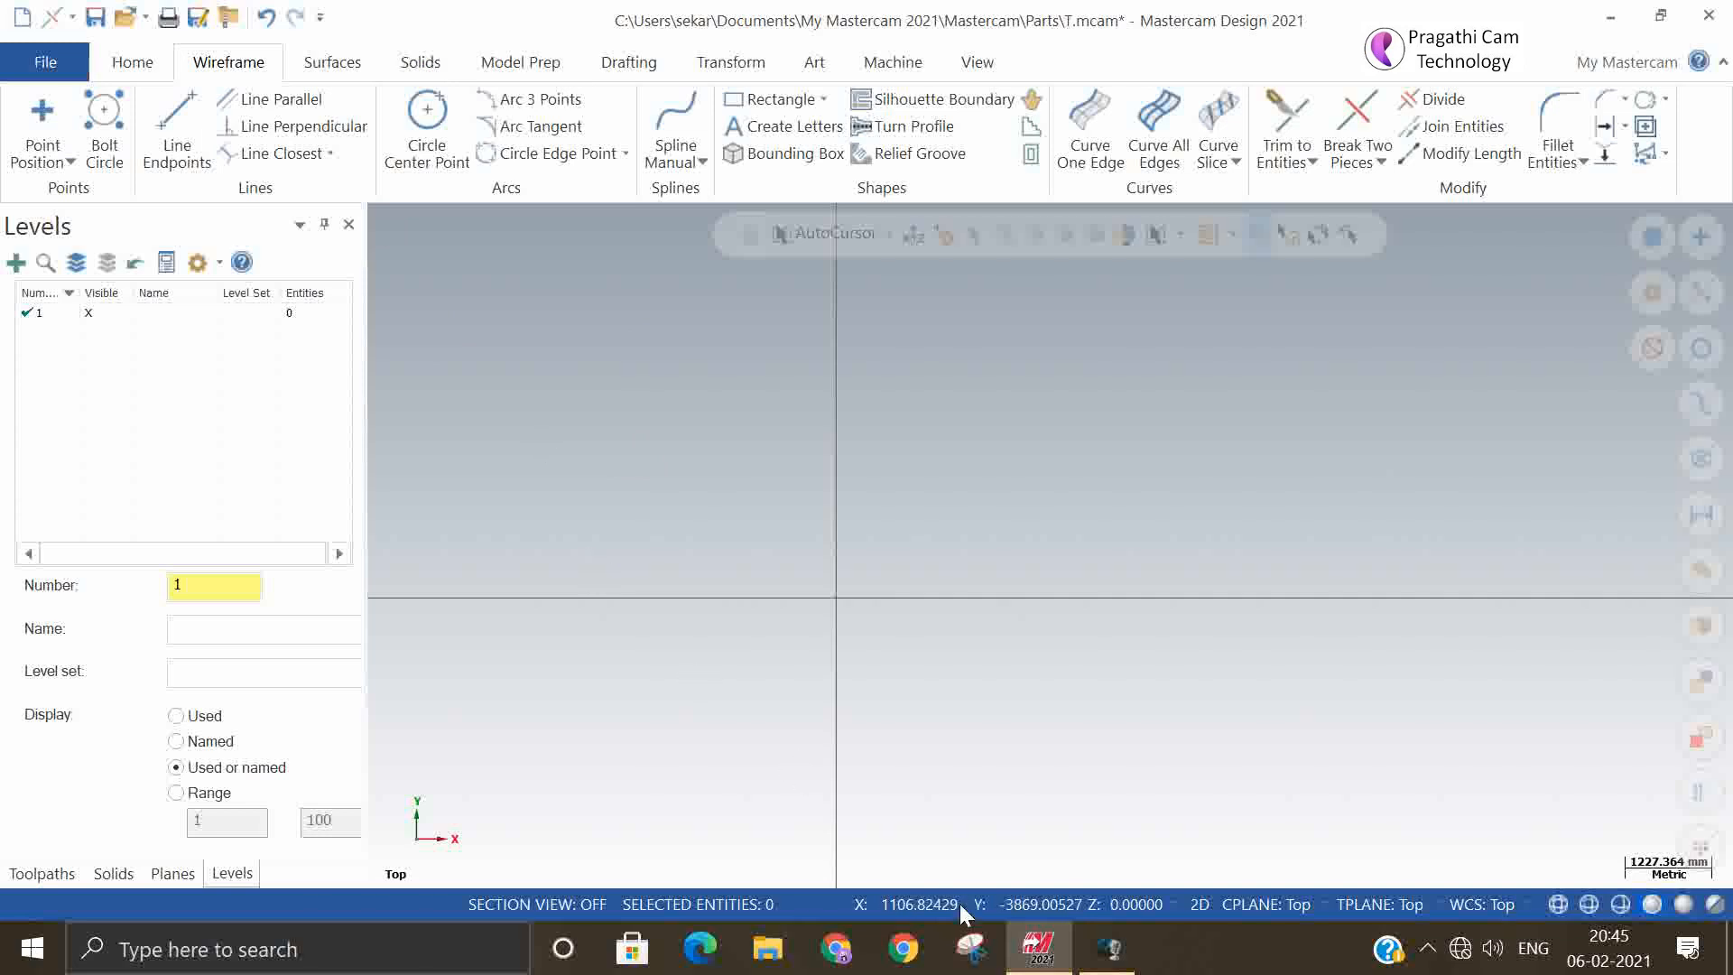
pyautogui.click(1110, 950)
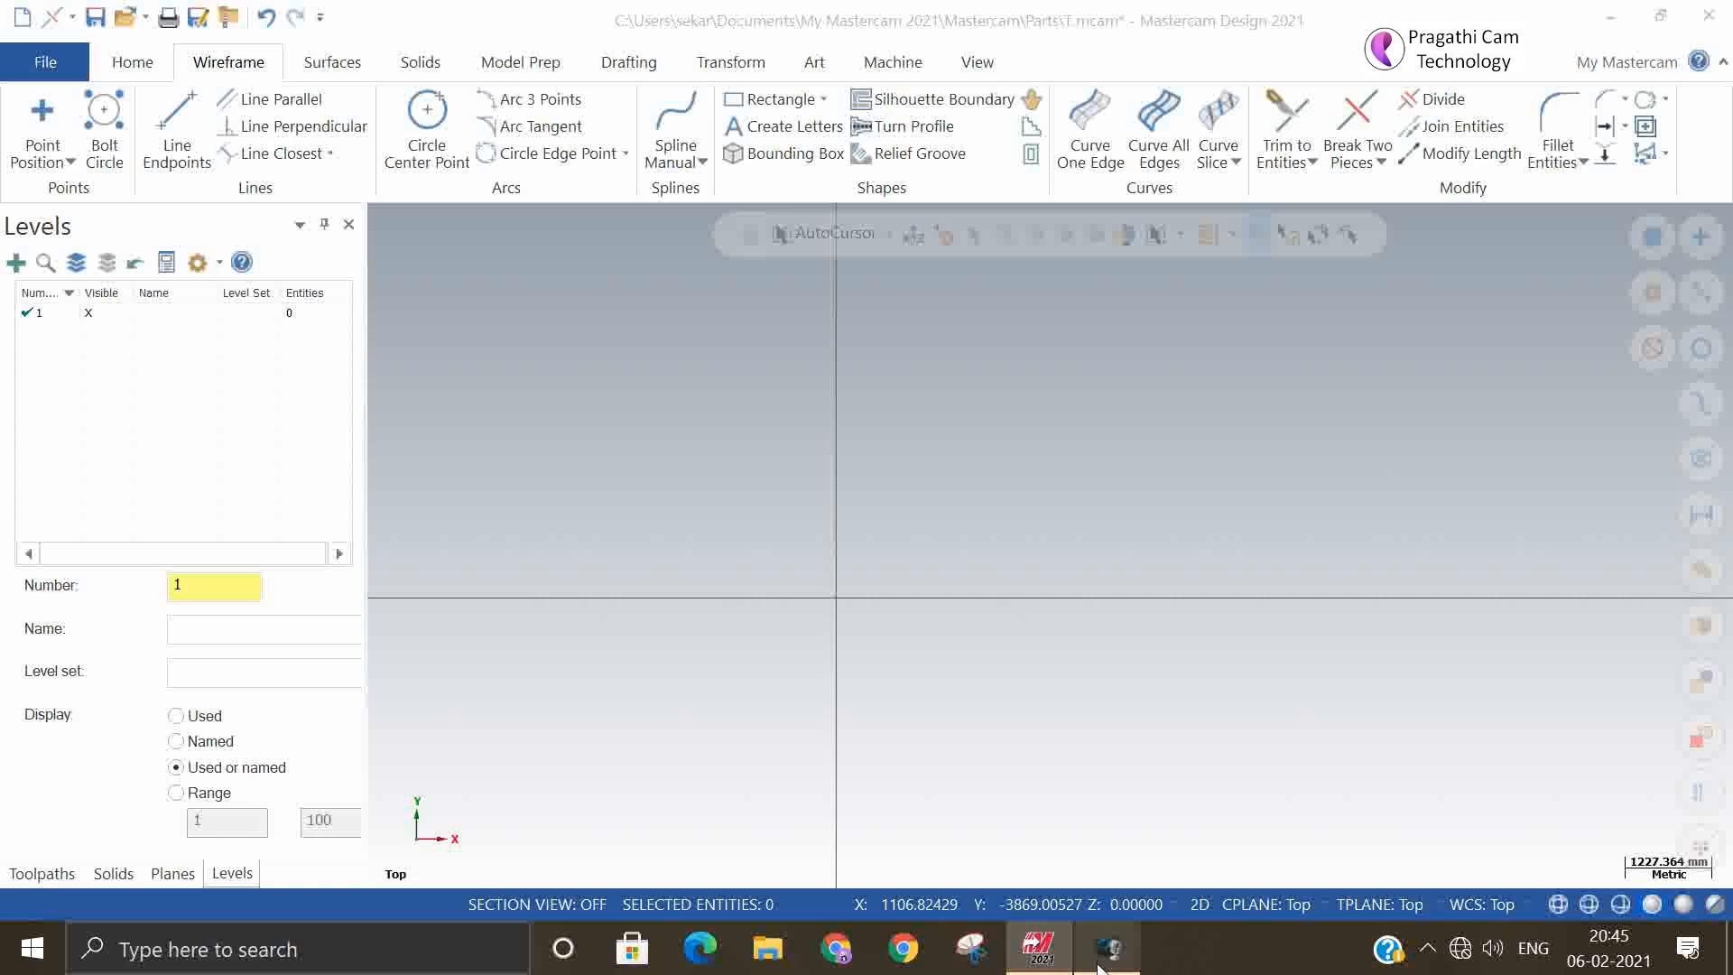